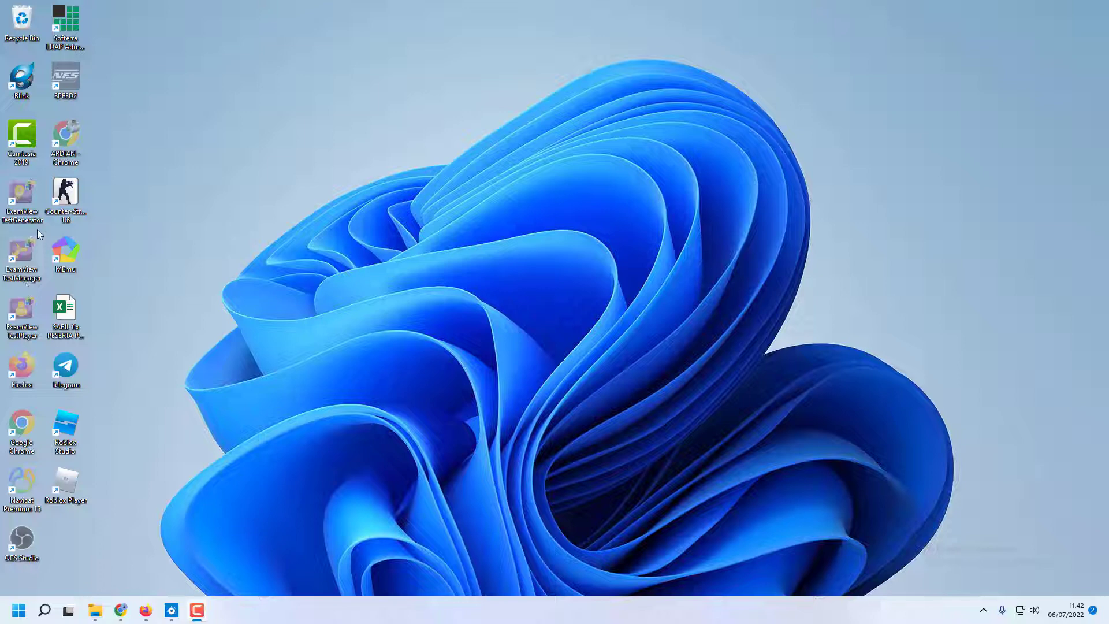
Launch ExamView Test Generator, dismiss its startup dialog and create a new blank test titled "soal coba"
{"action": "double_click", "coordinate": [23, 199]}
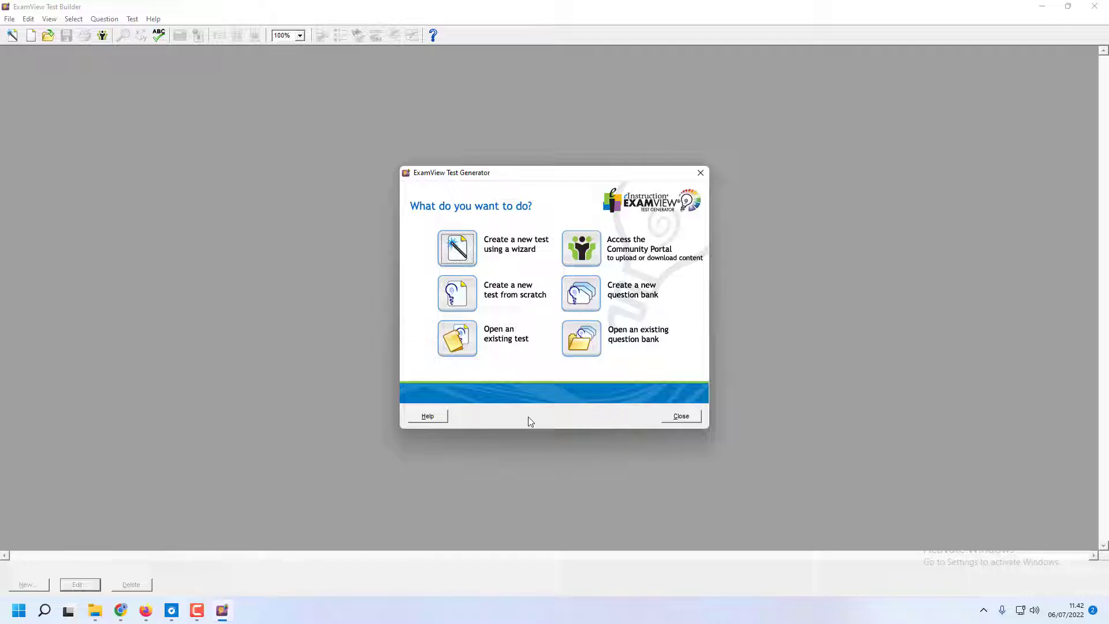
{"action": "left_click", "coordinate": [682, 417]}
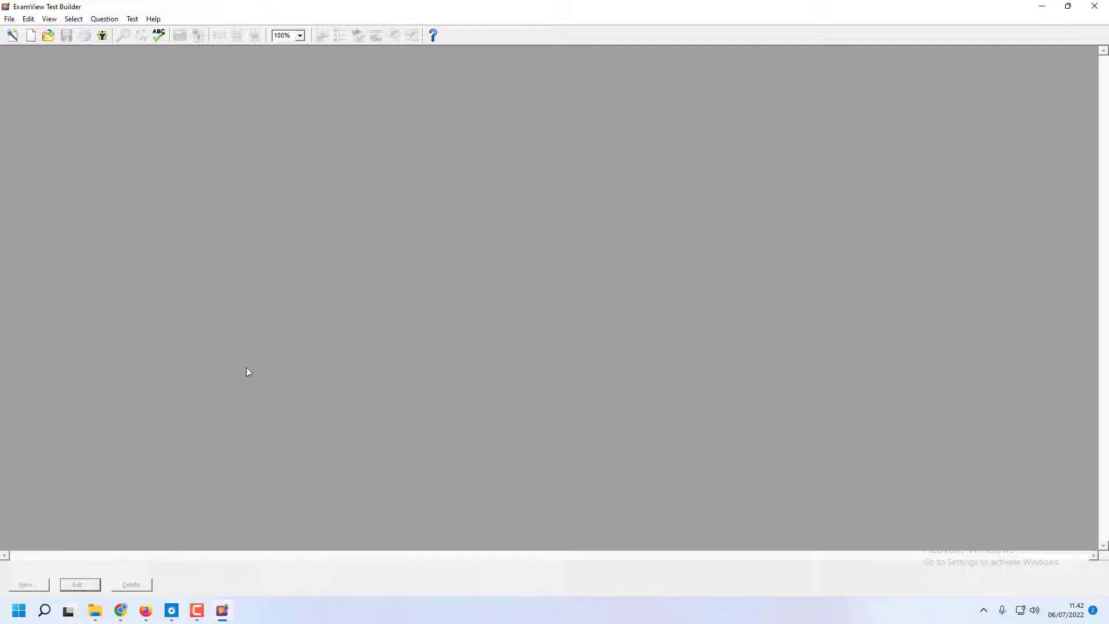
{"action": "left_click", "coordinate": [9, 18]}
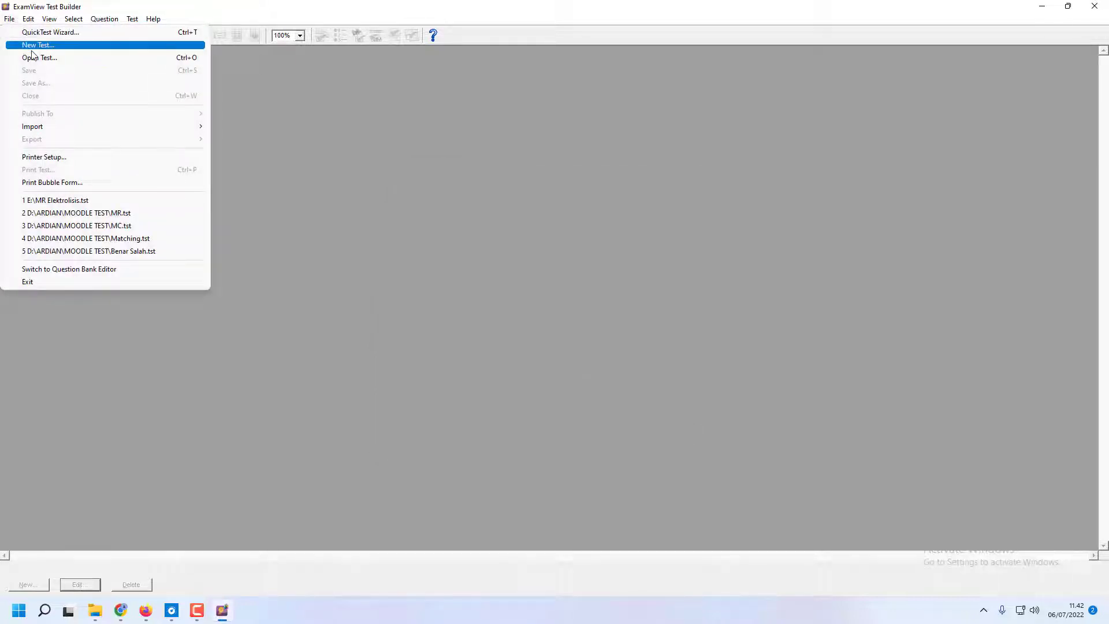
{"action": "left_click", "coordinate": [38, 44]}
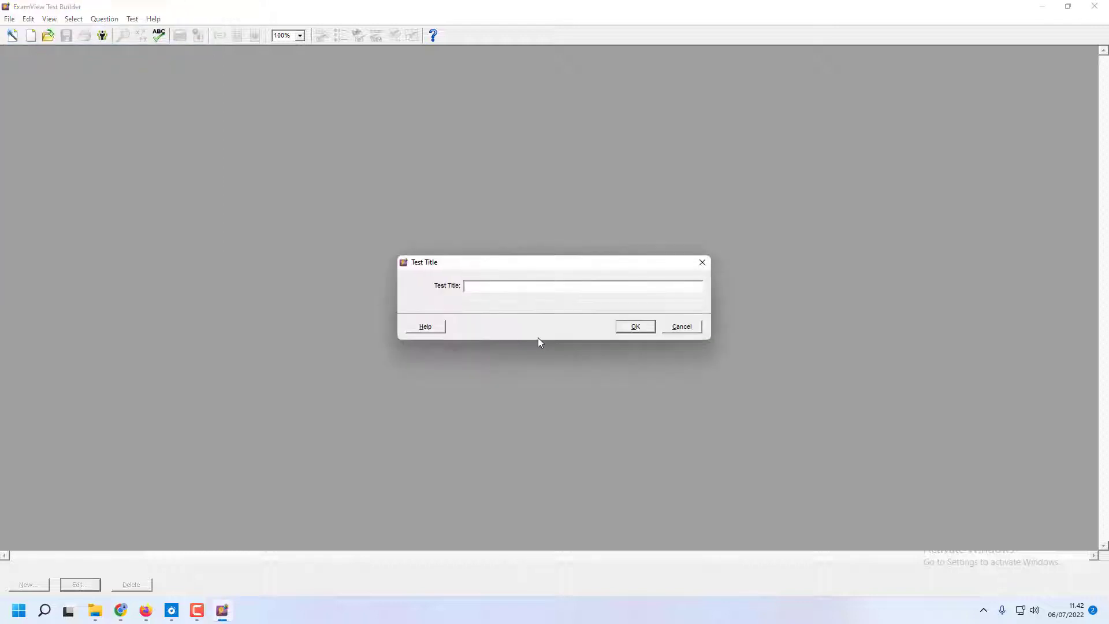
{"action": "type", "text": "soal co"}
{"action": "key", "text": "BackSpace"}
{"action": "type", "text": "oba"}
{"action": "left_click", "coordinate": [642, 327]}
{"action": "left_click", "coordinate": [644, 365]}
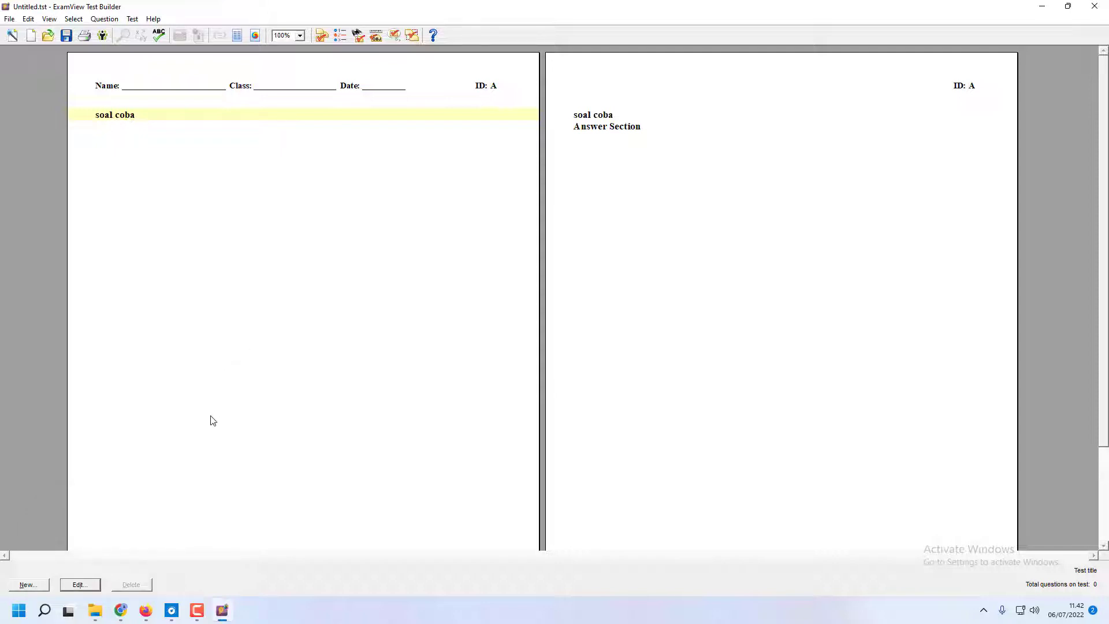
Open SOAL ELEKTROLISIS.rtf from the project folder in Word, and switch back to ExamView Test Builder
{"action": "left_click", "coordinate": [95, 611]}
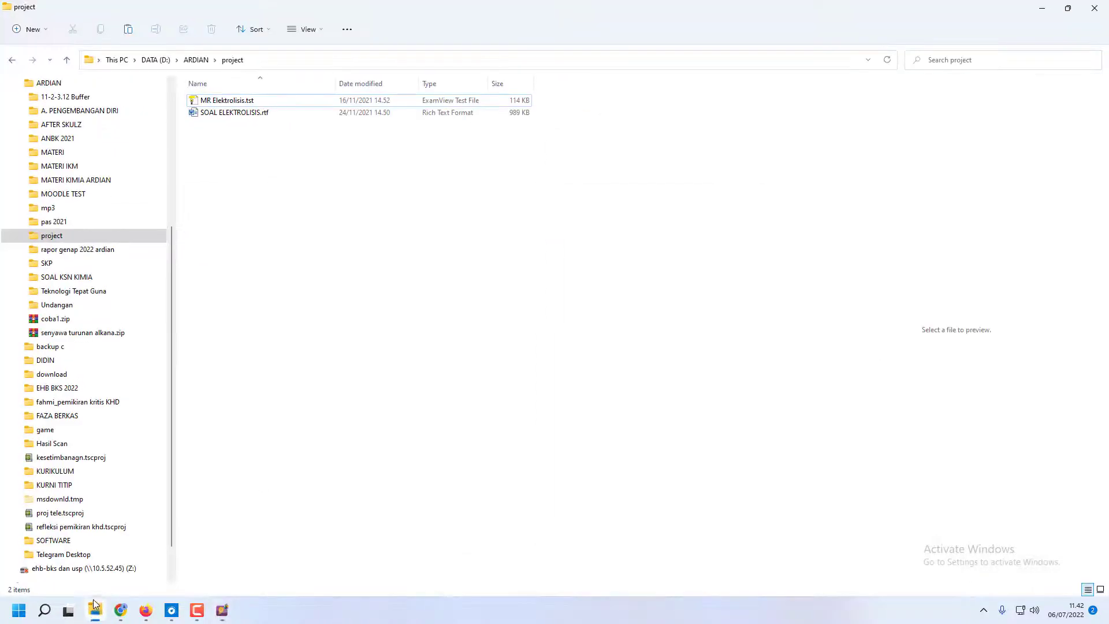
{"action": "left_click", "coordinate": [241, 113]}
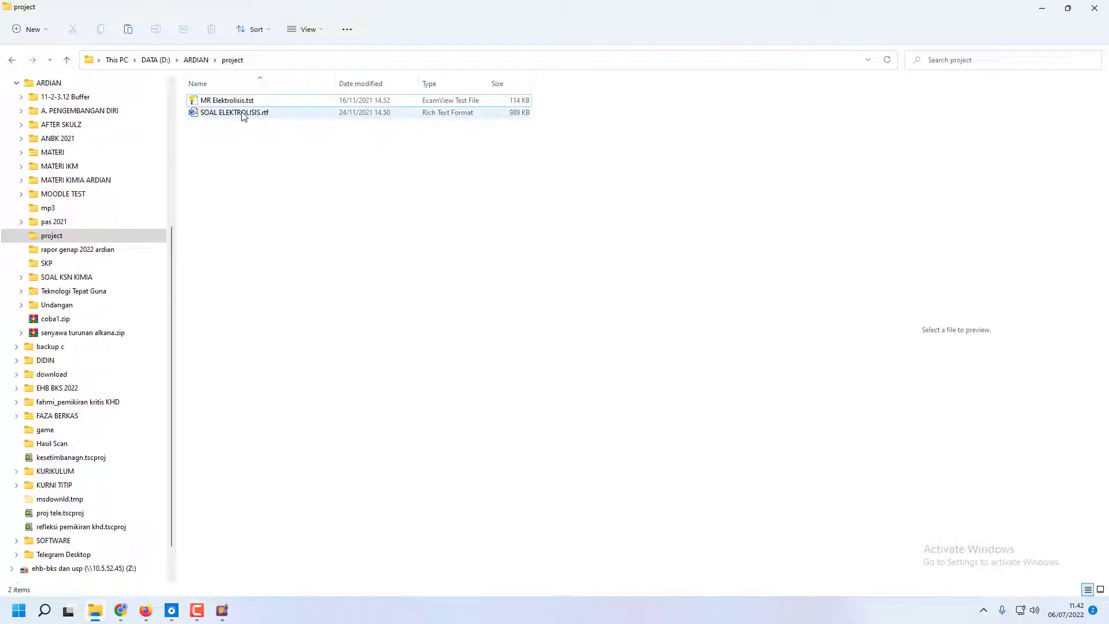
{"action": "left_click", "coordinate": [223, 612]}
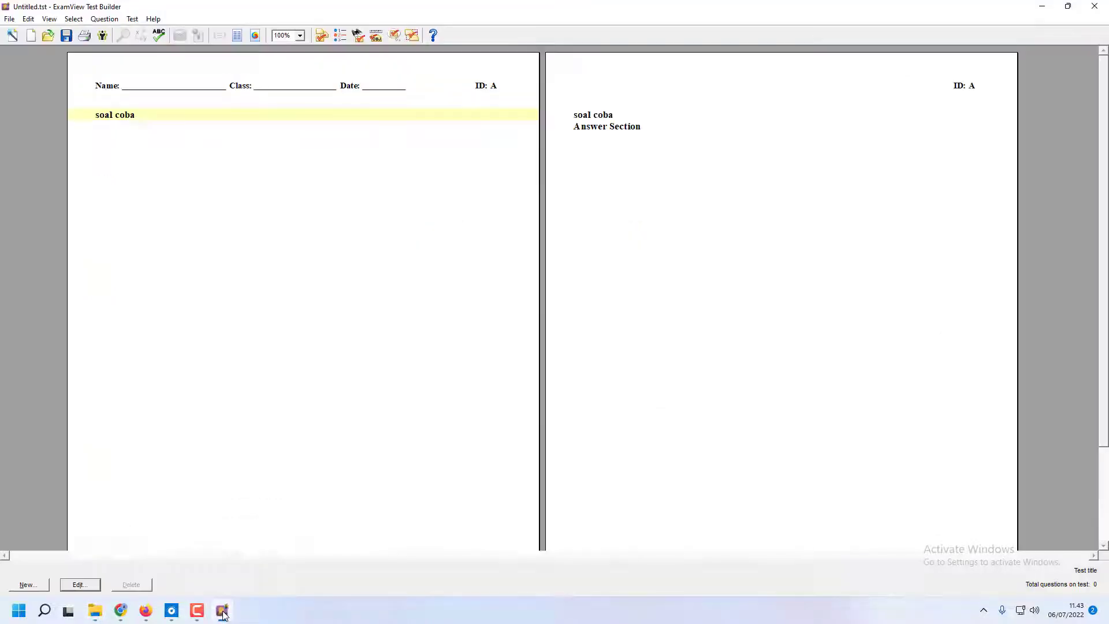
Change the test title to "ELEKTROLISIS"
{"action": "double_click", "coordinate": [137, 115]}
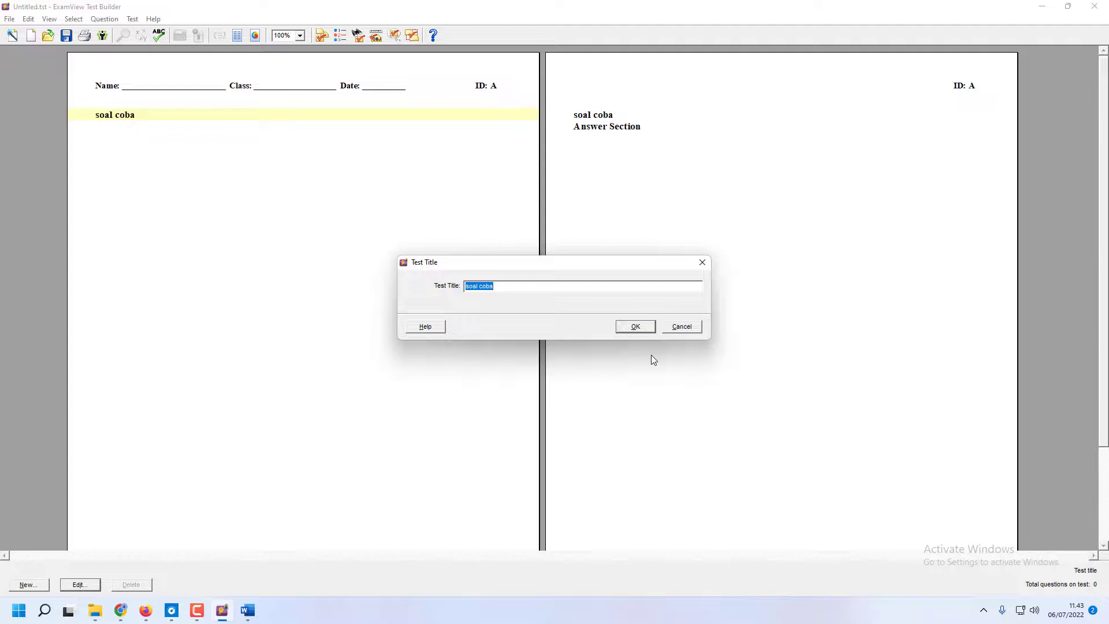
{"action": "type", "text": "ELEKTROLISIS"}
{"action": "left_click", "coordinate": [637, 326]}
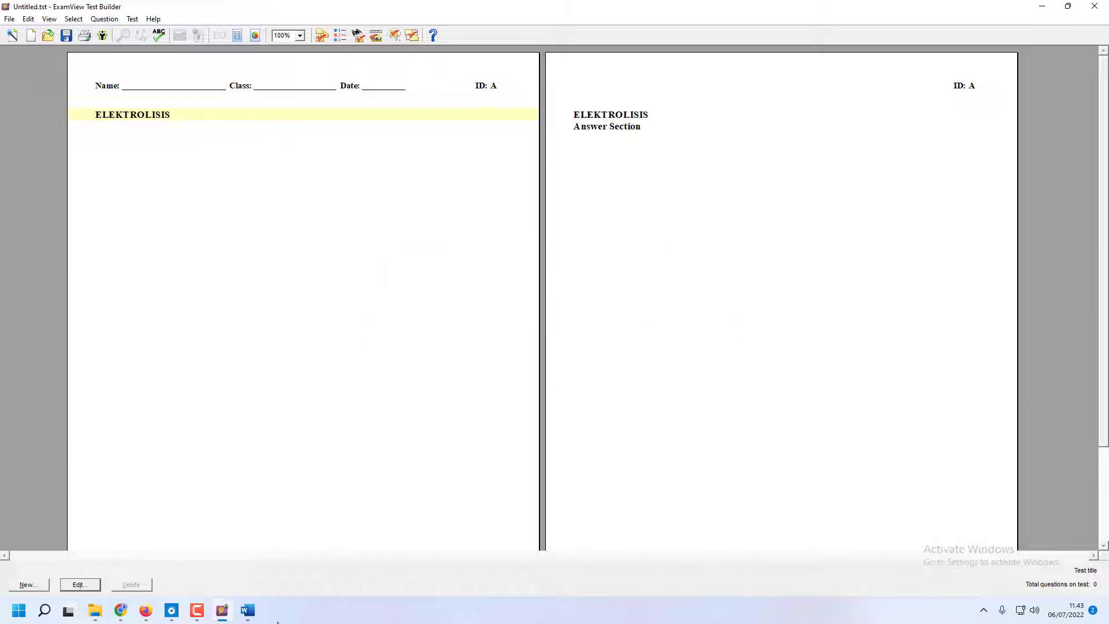
Switch to Word and examine the multiple response questions and the answer section in SOAL ELEKTROLISIS.rtf
{"action": "left_click", "coordinate": [248, 610]}
{"action": "scroll", "coordinate": [324, 266], "scroll_direction": "down", "scroll_amount": 10}
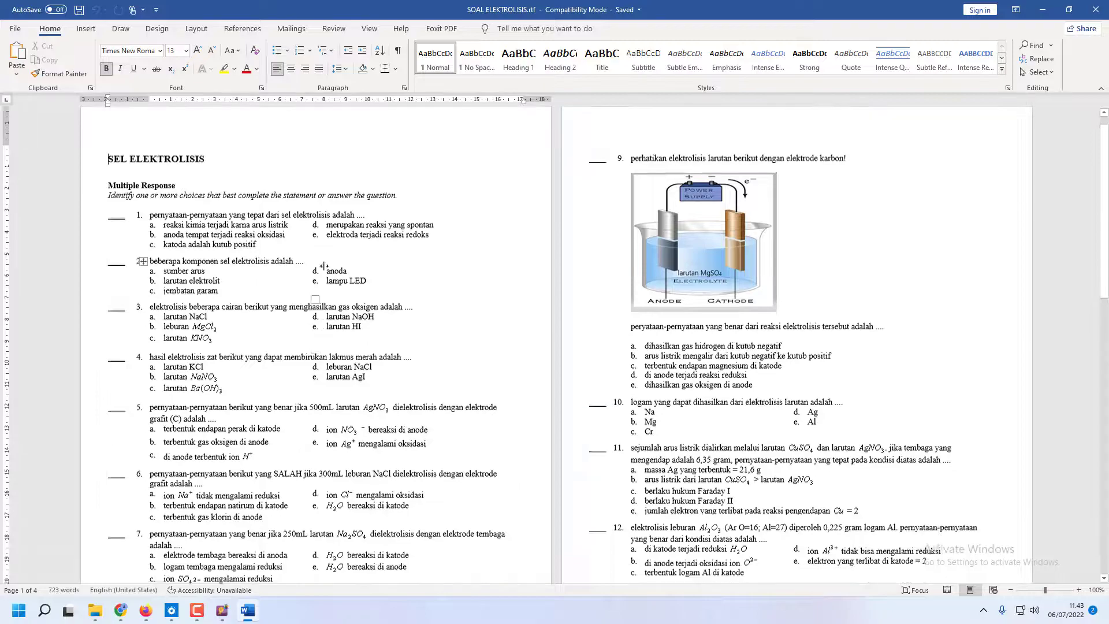
{"action": "scroll", "coordinate": [325, 269], "scroll_direction": "down", "scroll_amount": 4}
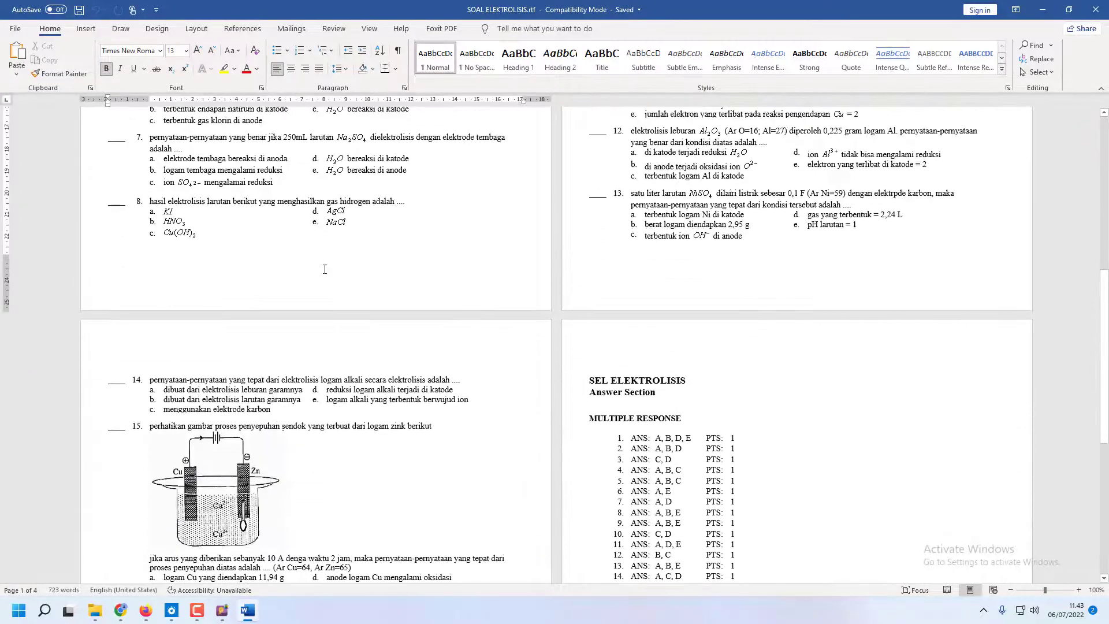
{"action": "scroll", "coordinate": [325, 269], "scroll_direction": "up", "scroll_amount": 14}
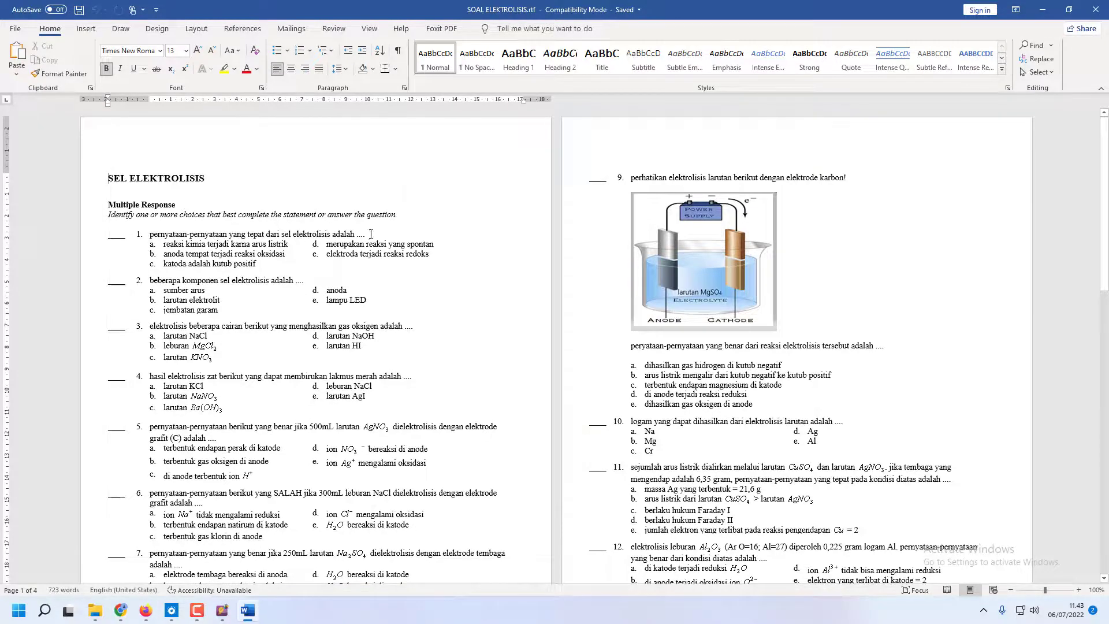
{"action": "scroll", "coordinate": [371, 234], "scroll_direction": "down", "scroll_amount": 12}
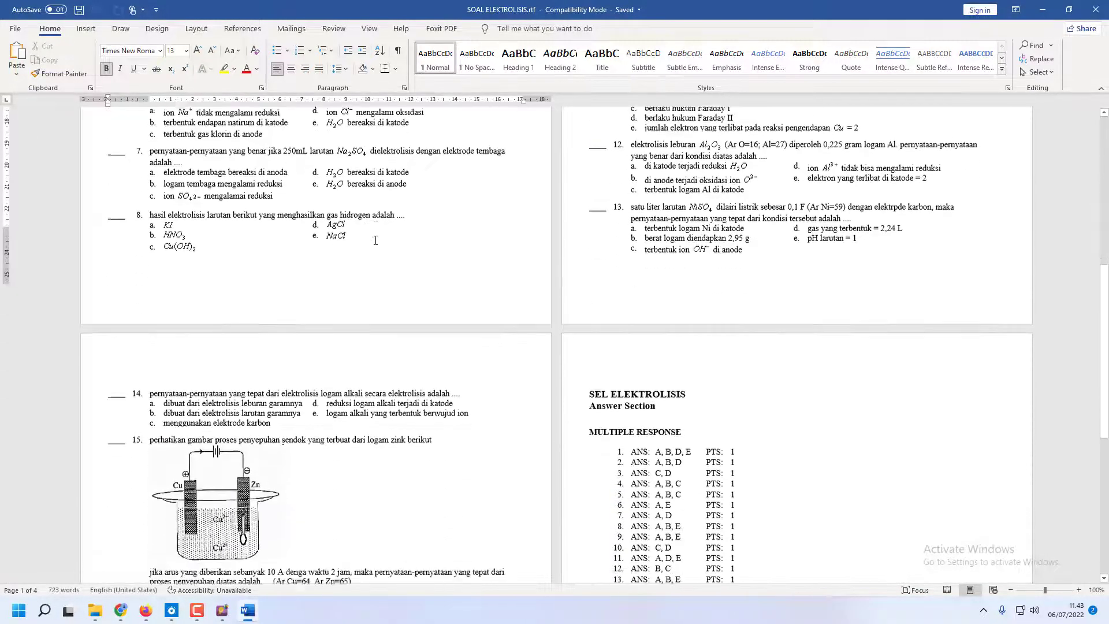
{"action": "scroll", "coordinate": [375, 241], "scroll_direction": "down", "scroll_amount": 2}
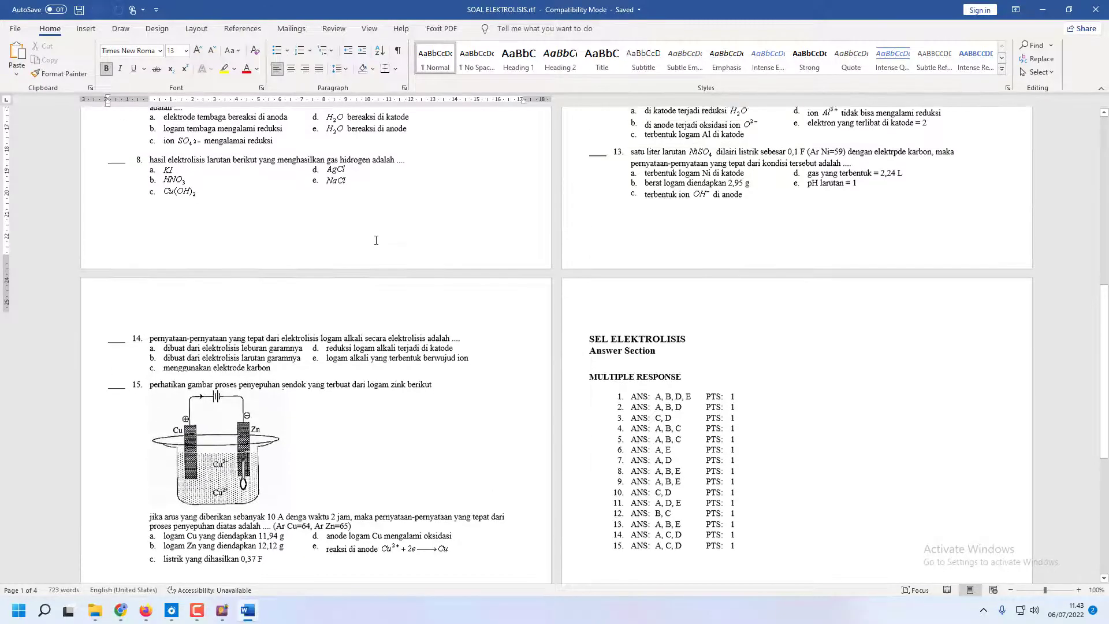
{"action": "scroll", "coordinate": [375, 241], "scroll_direction": "up", "scroll_amount": 10}
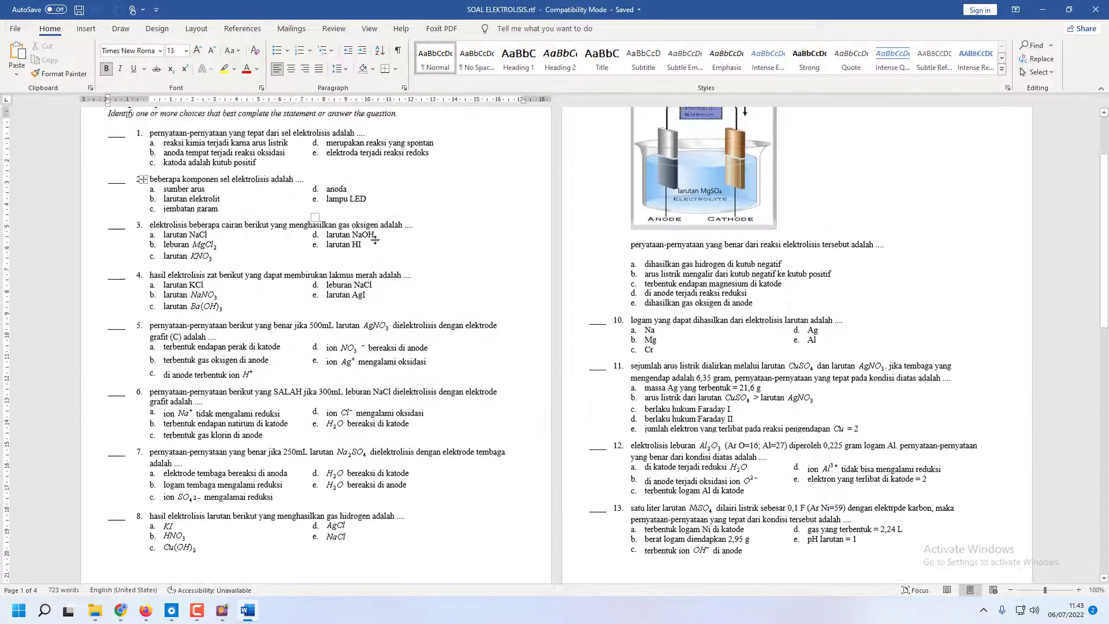
{"action": "scroll", "coordinate": [375, 240], "scroll_direction": "up", "scroll_amount": 3}
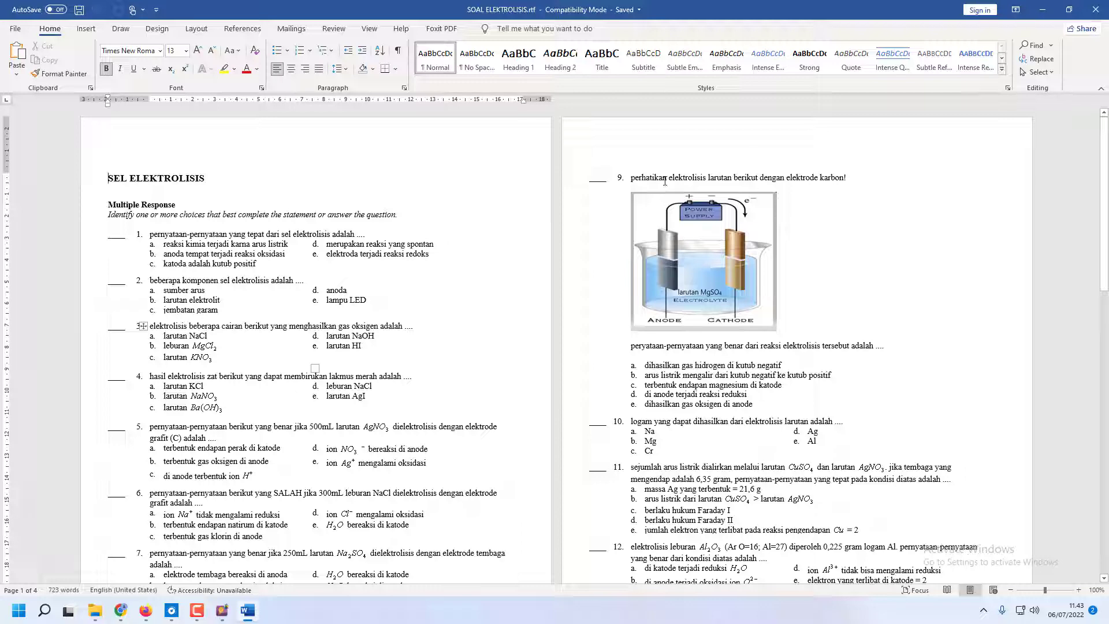
Return to ExamView Test Builder and add a new Multiple Response question to the ELEKTROLISIS test
{"action": "left_click", "coordinate": [222, 610]}
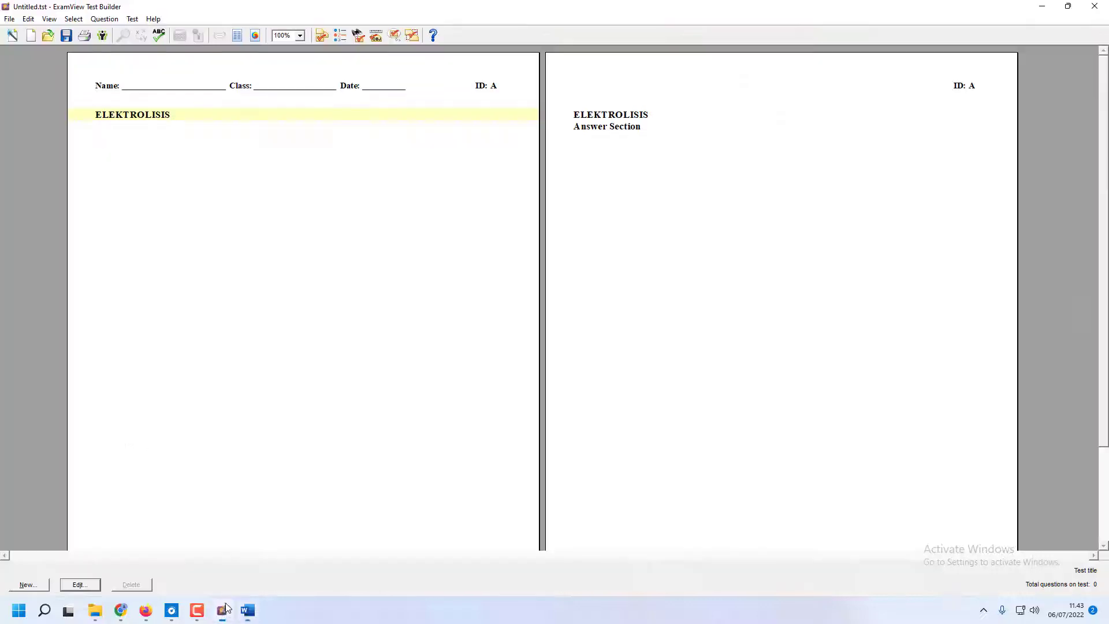
{"action": "left_click", "coordinate": [27, 585]}
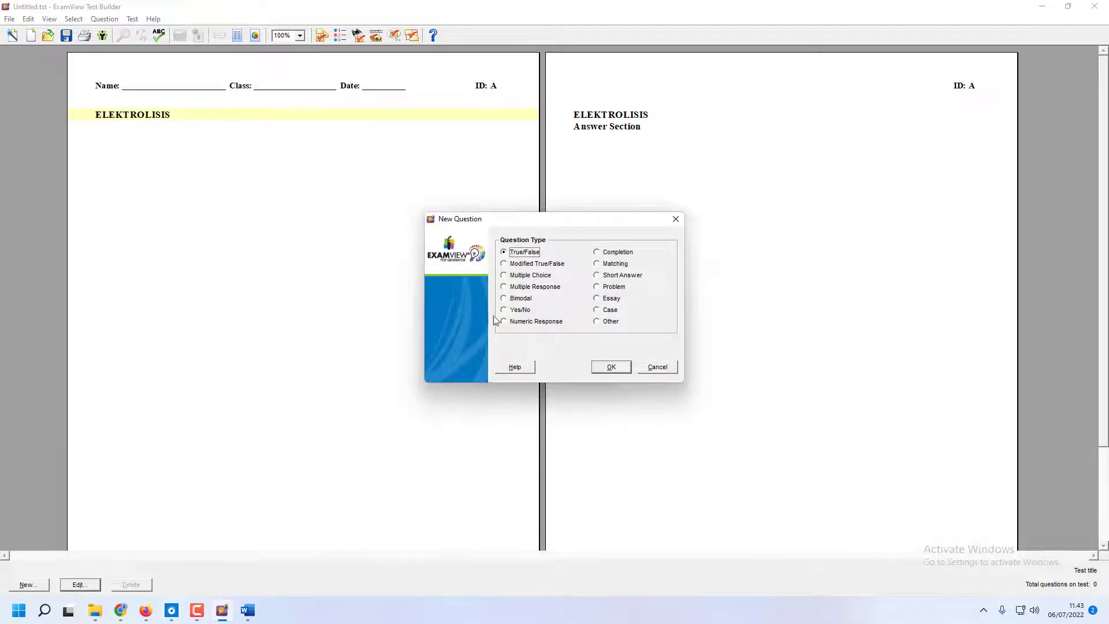
{"action": "left_click", "coordinate": [504, 287]}
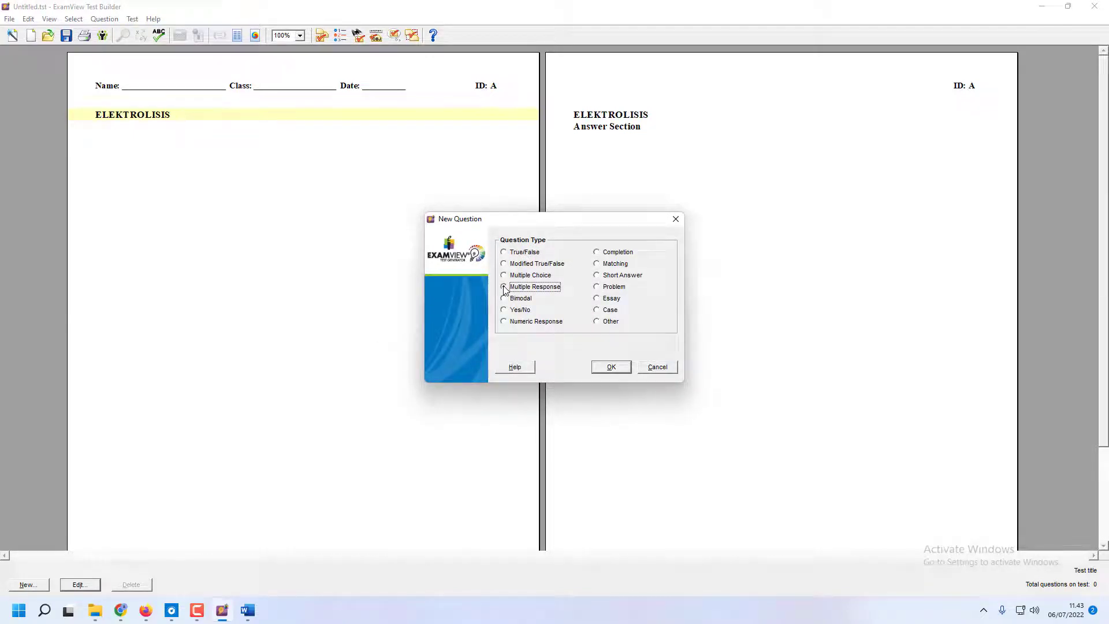
{"action": "left_click", "coordinate": [612, 368]}
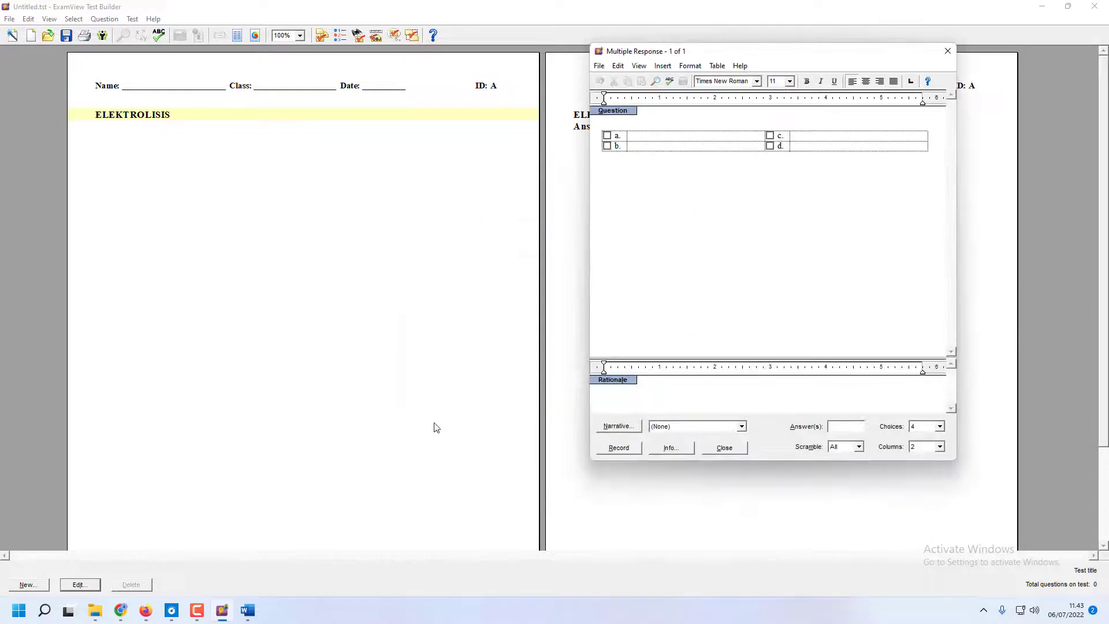
Copy question 9's opening sentence from the Word document into the new question and add a blank line below it
{"action": "left_click", "coordinate": [248, 612]}
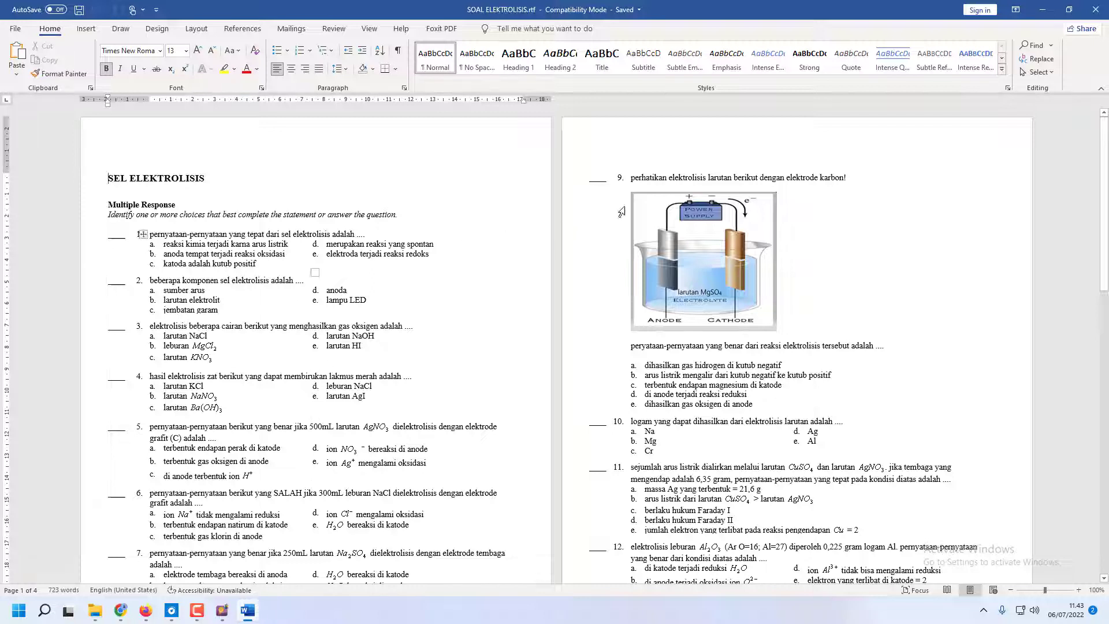
{"action": "left_click_drag", "start_coordinate": [631, 177], "coordinate": [846, 177]}
{"action": "key", "text": "ctrl+c"}
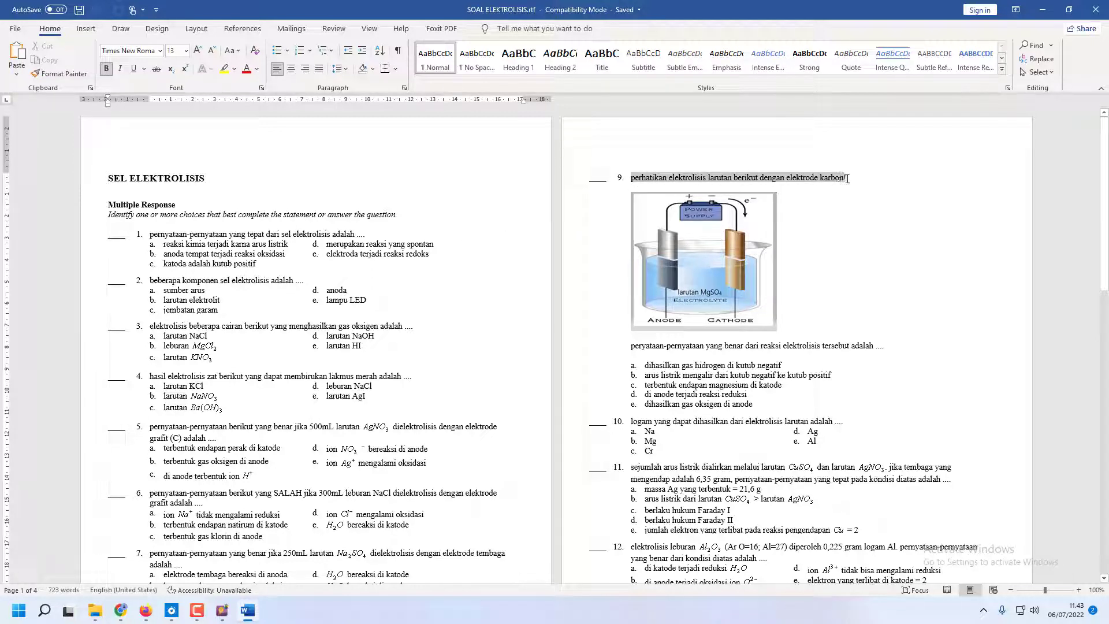
{"action": "left_click", "coordinate": [222, 610]}
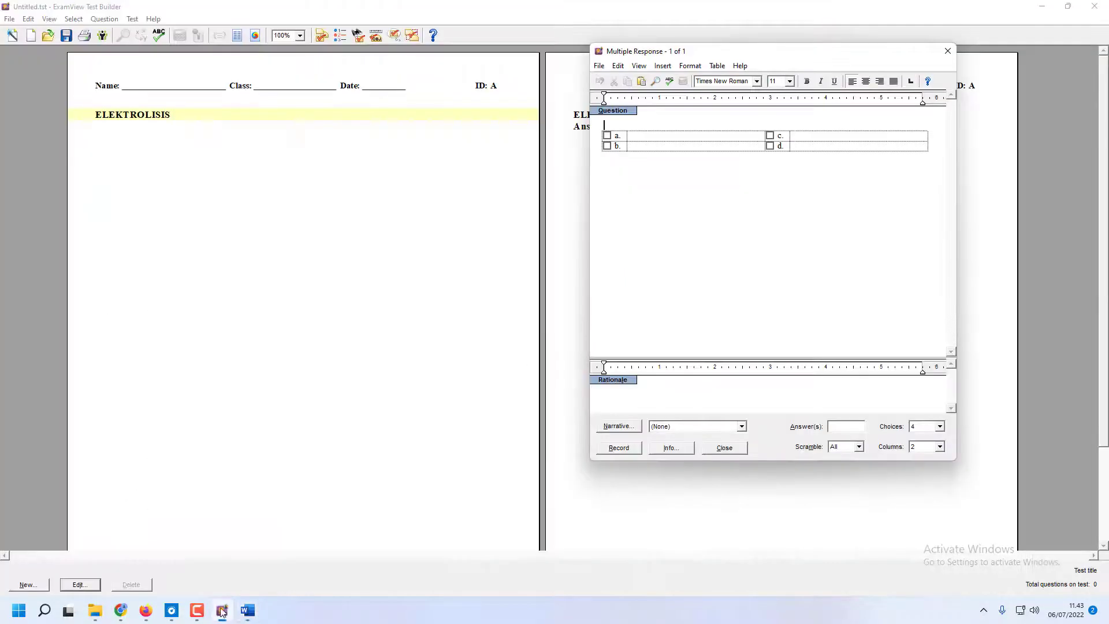
{"action": "key", "text": "ctrl+v"}
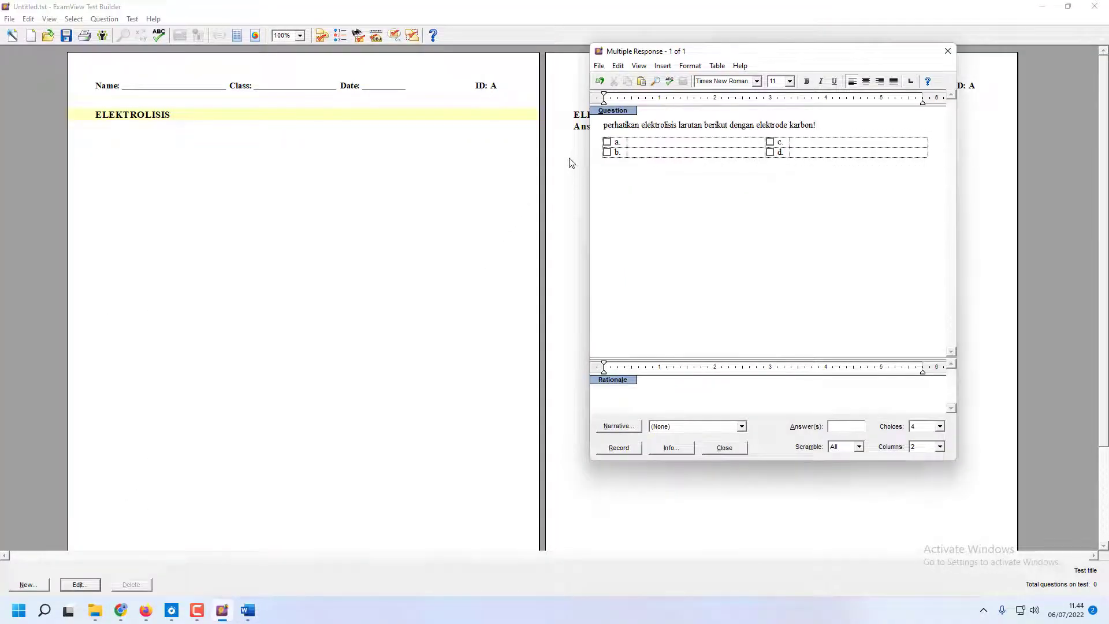
{"action": "key", "text": "Return"}
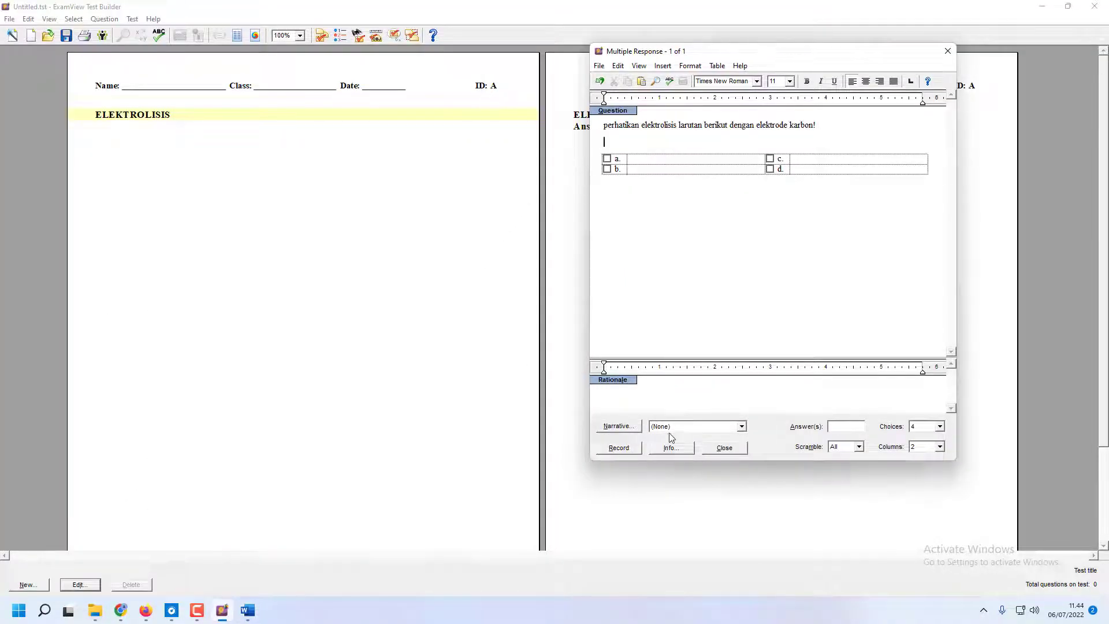
Switch back to the Word document showing question 9 and launch the Snipping Tool over it
{"action": "left_click", "coordinate": [248, 611]}
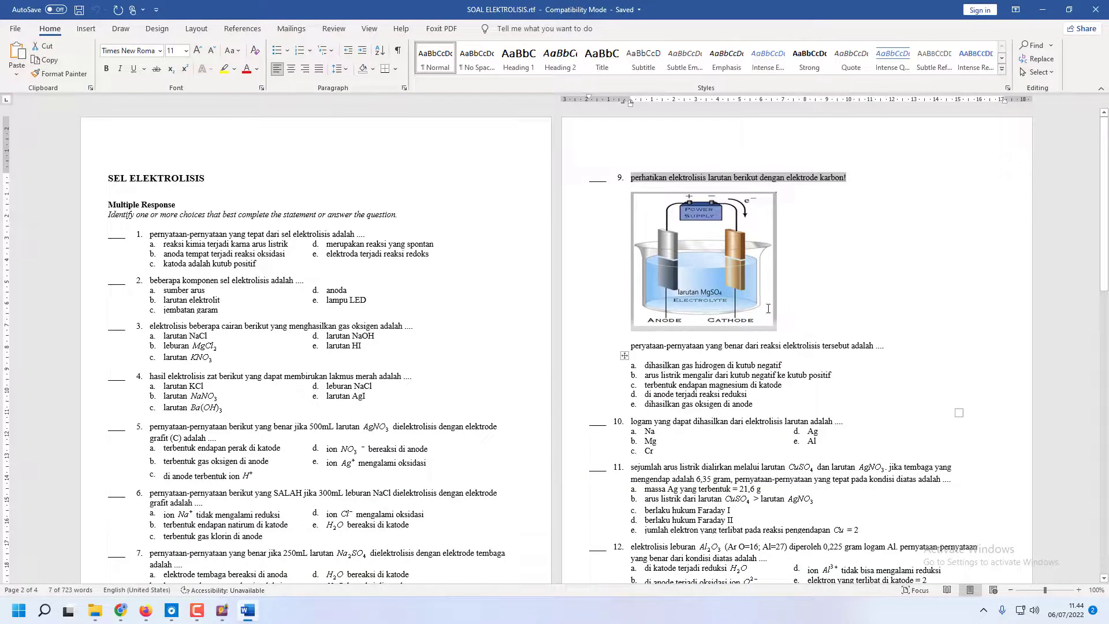
{"action": "left_click", "coordinate": [924, 396]}
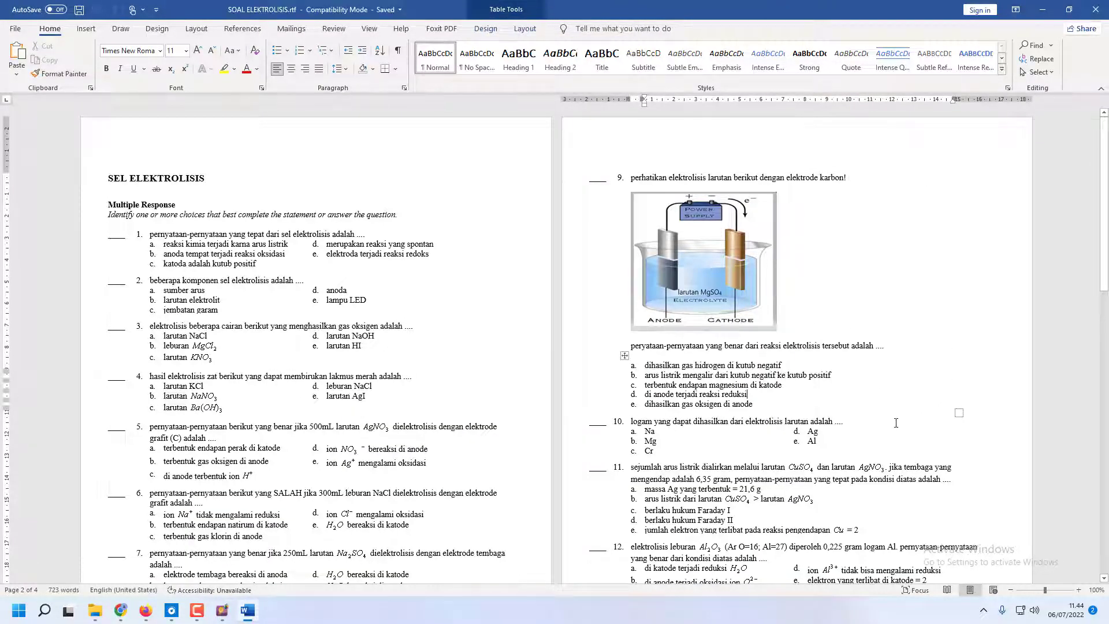
{"action": "left_click", "coordinate": [22, 618]}
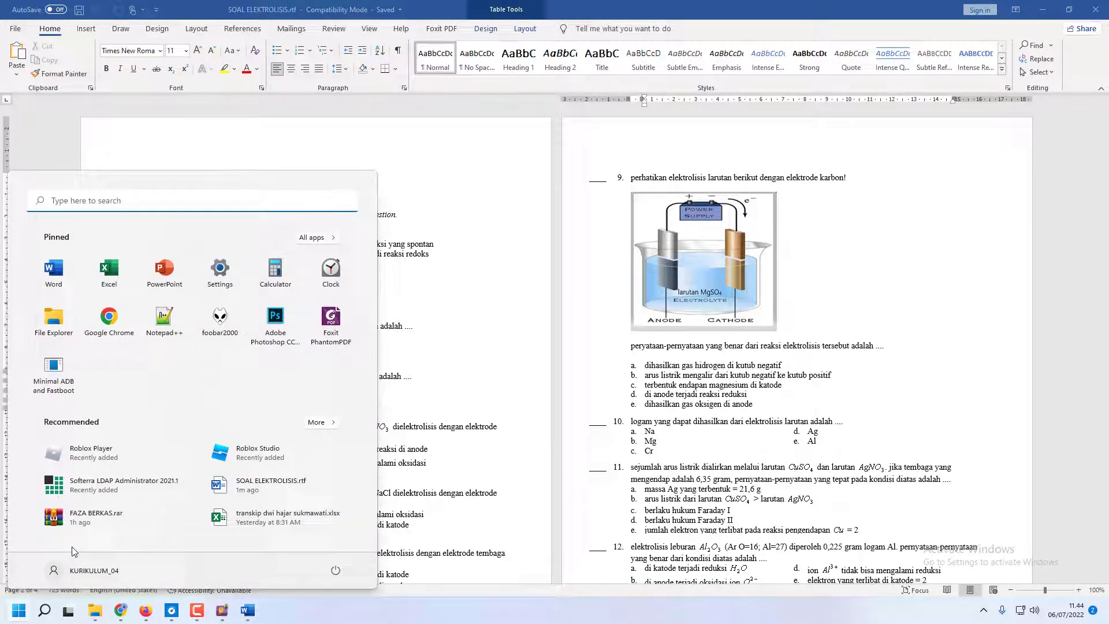
{"action": "type", "text": "SNIPO"}
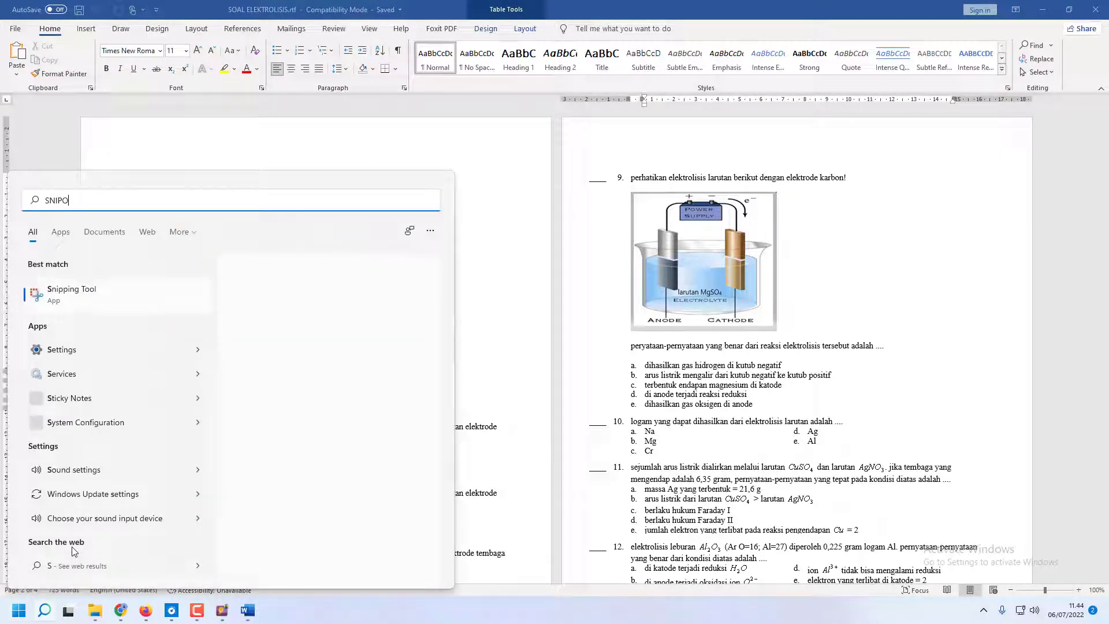
{"action": "key", "text": "BackSpace"}
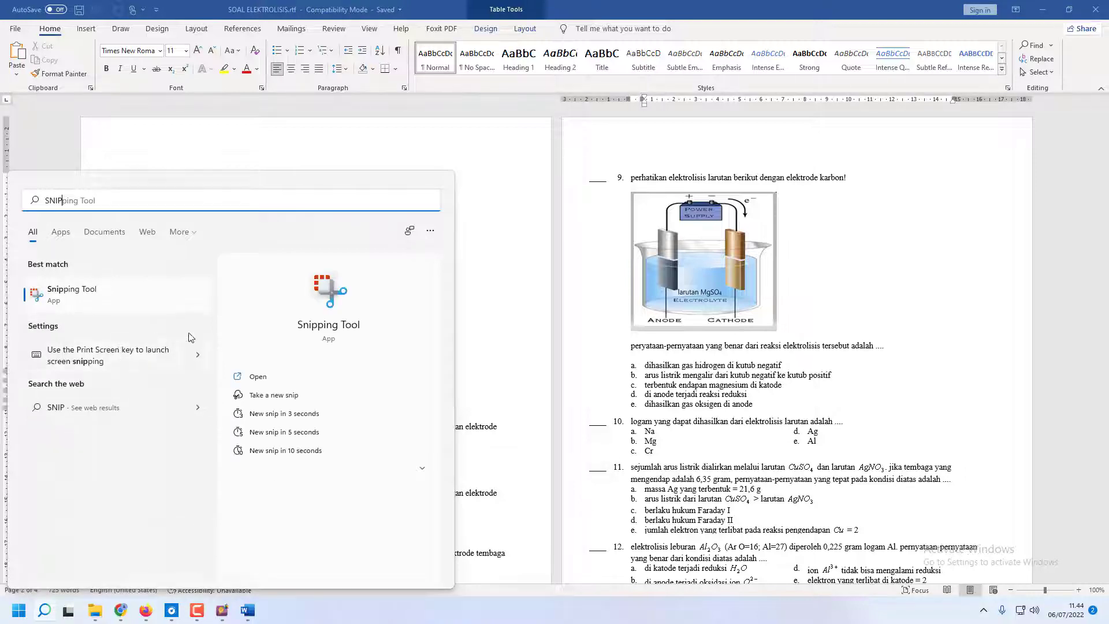
{"action": "left_click", "coordinate": [296, 379]}
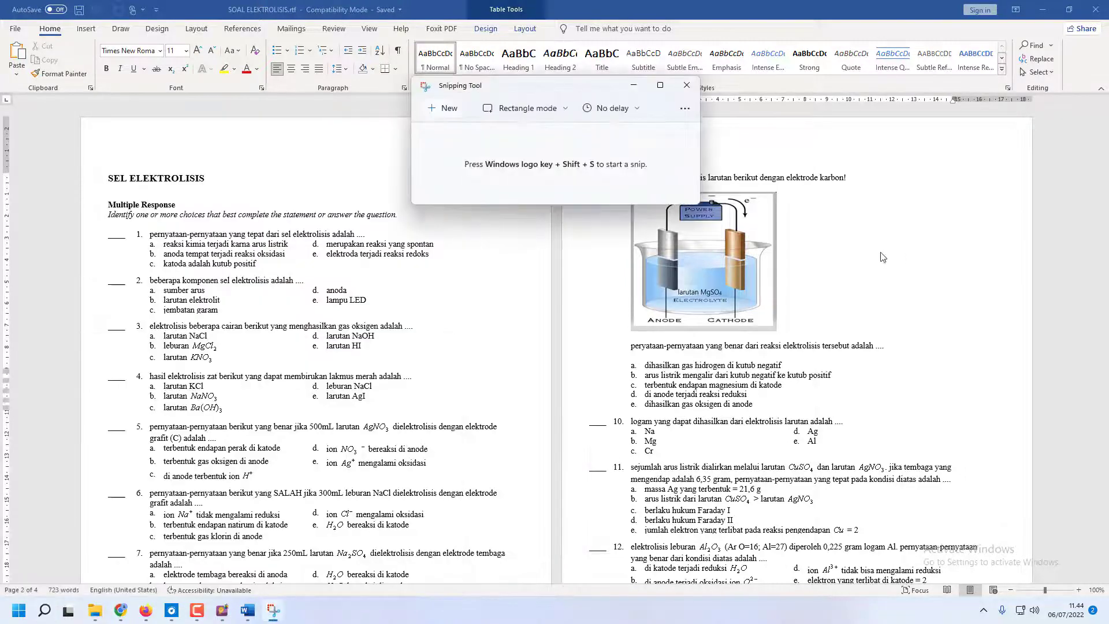
Capture a rectangular snip of question 9's electrolysis cell picture and minimize the Snipping Tool
{"action": "left_click_drag", "start_coordinate": [555, 86], "coordinate": [299, 129]}
{"action": "left_click", "coordinate": [191, 153]}
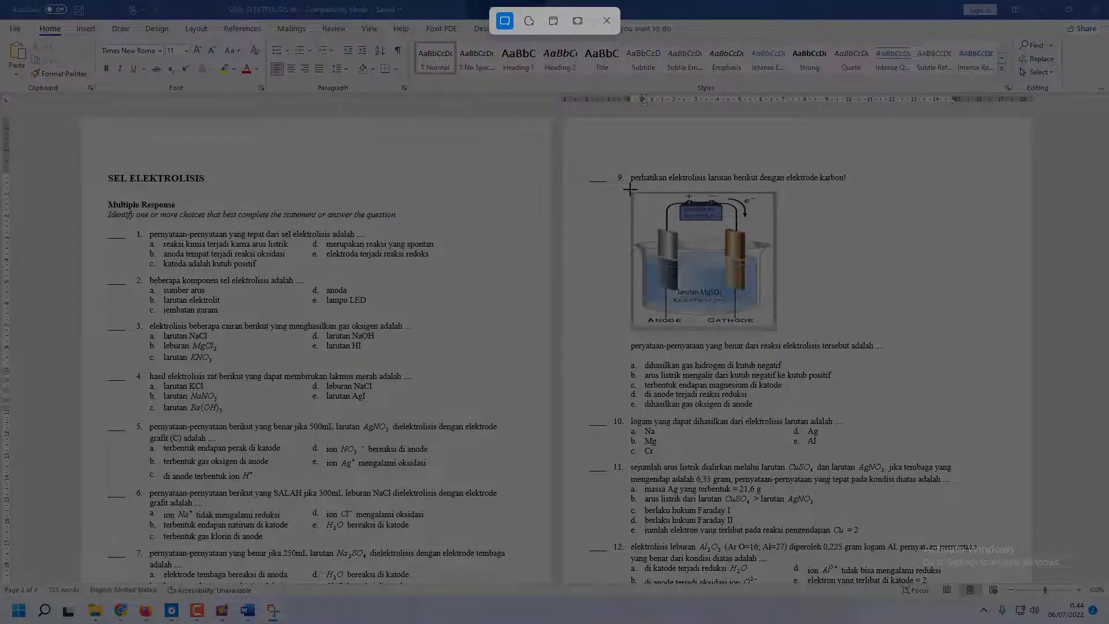
{"action": "left_click_drag", "start_coordinate": [630, 188], "coordinate": [781, 333]}
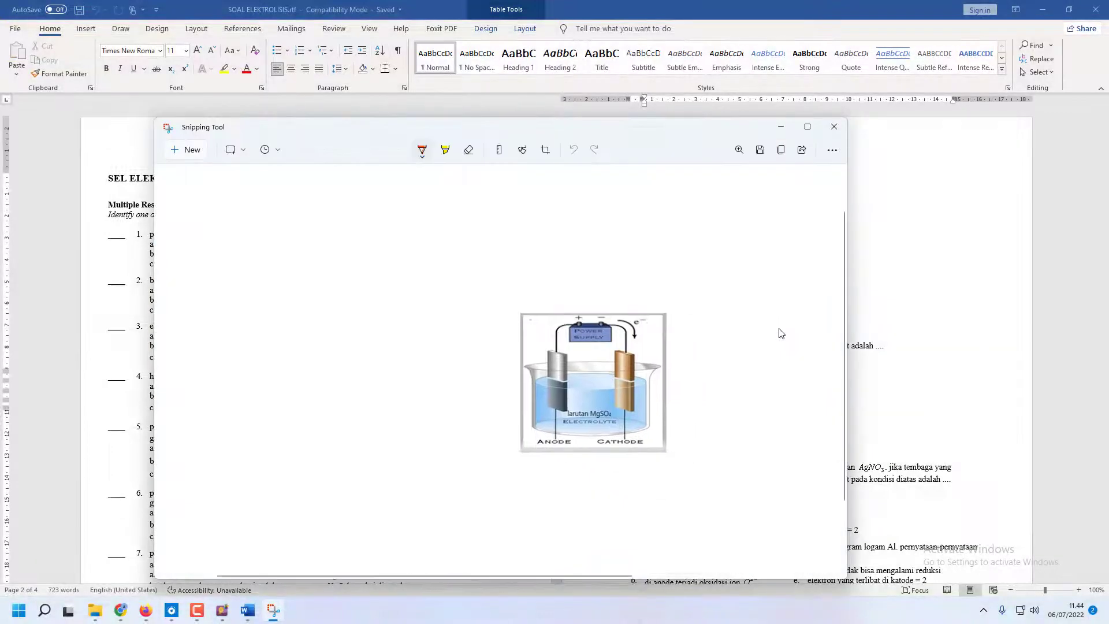
{"action": "left_click", "coordinate": [781, 127]}
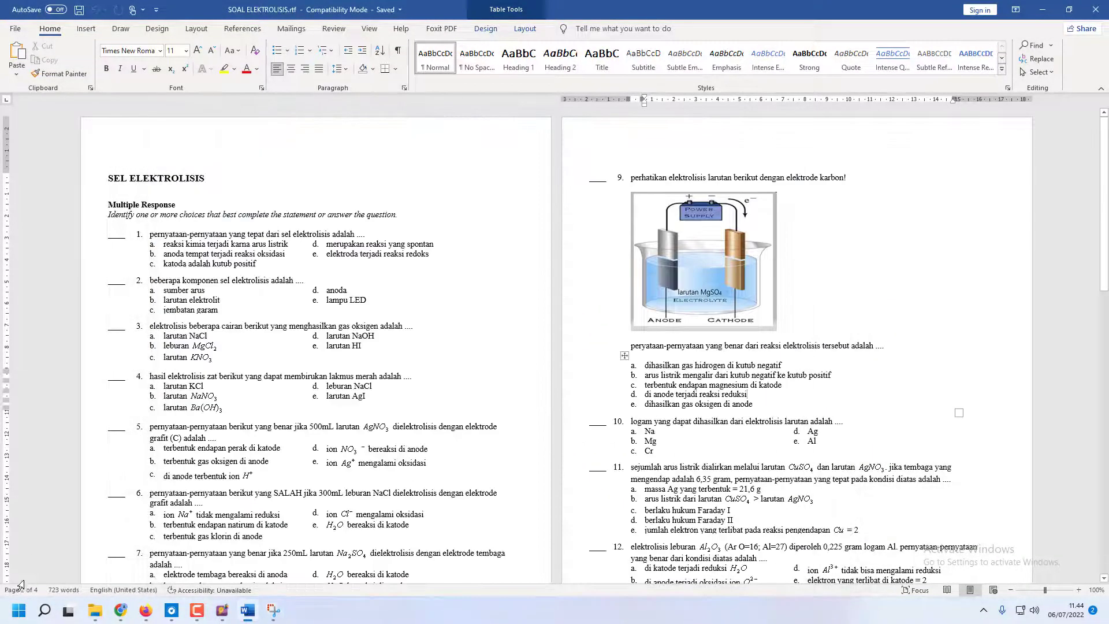
Reopen the Snipping Tool and capture a rectangular snip of question 9's electrolysis cell picture in the Word document
{"action": "left_click", "coordinate": [22, 614]}
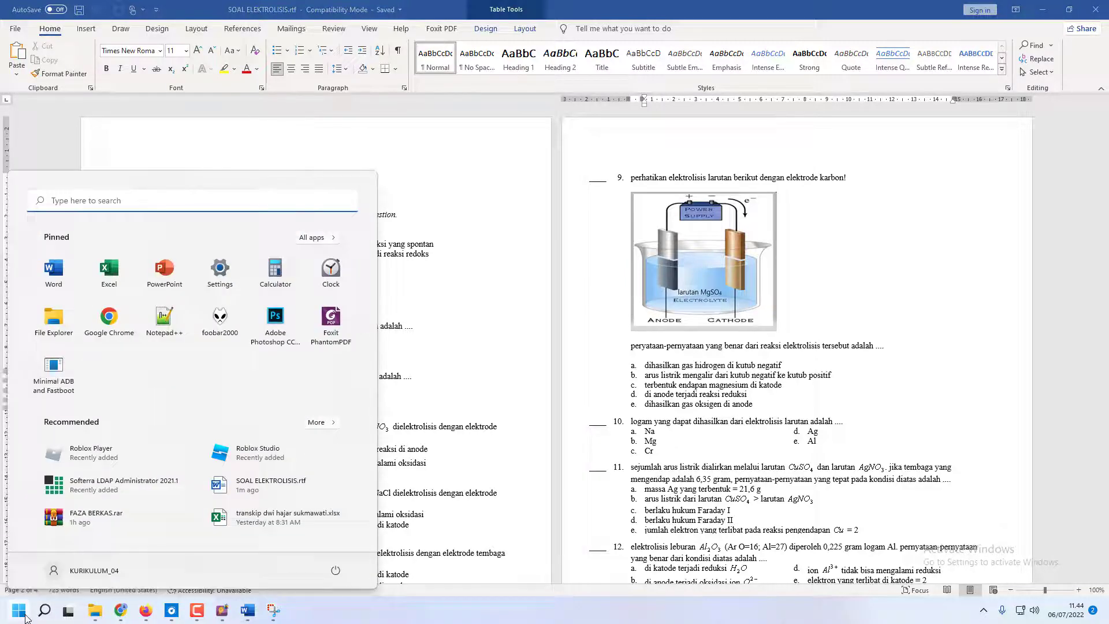
{"action": "left_click", "coordinate": [160, 195]}
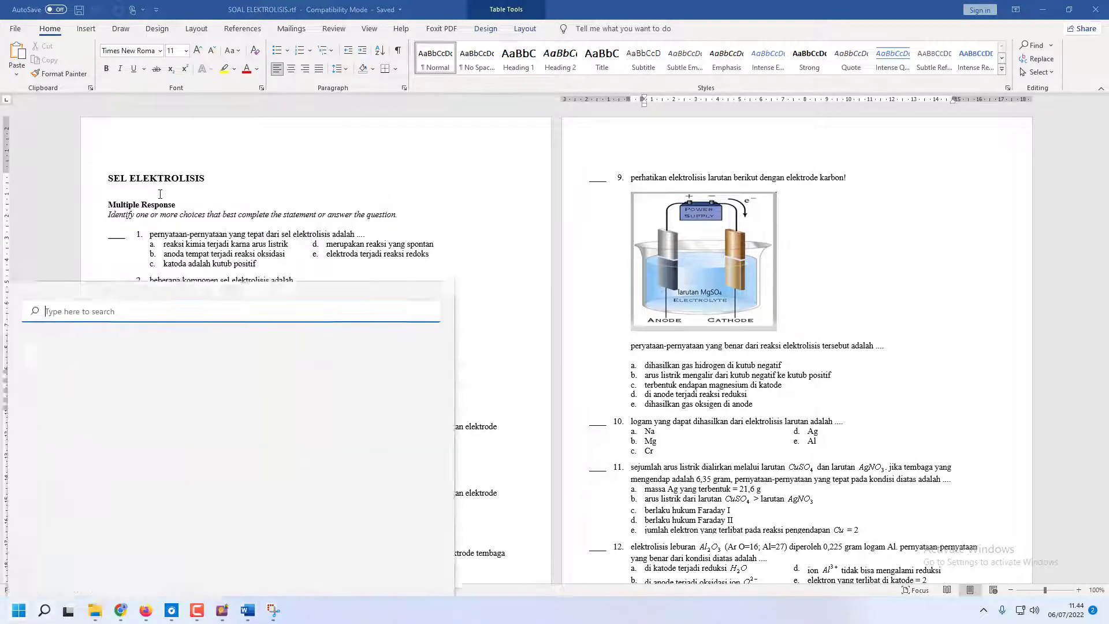
{"action": "type", "text": "SNI"}
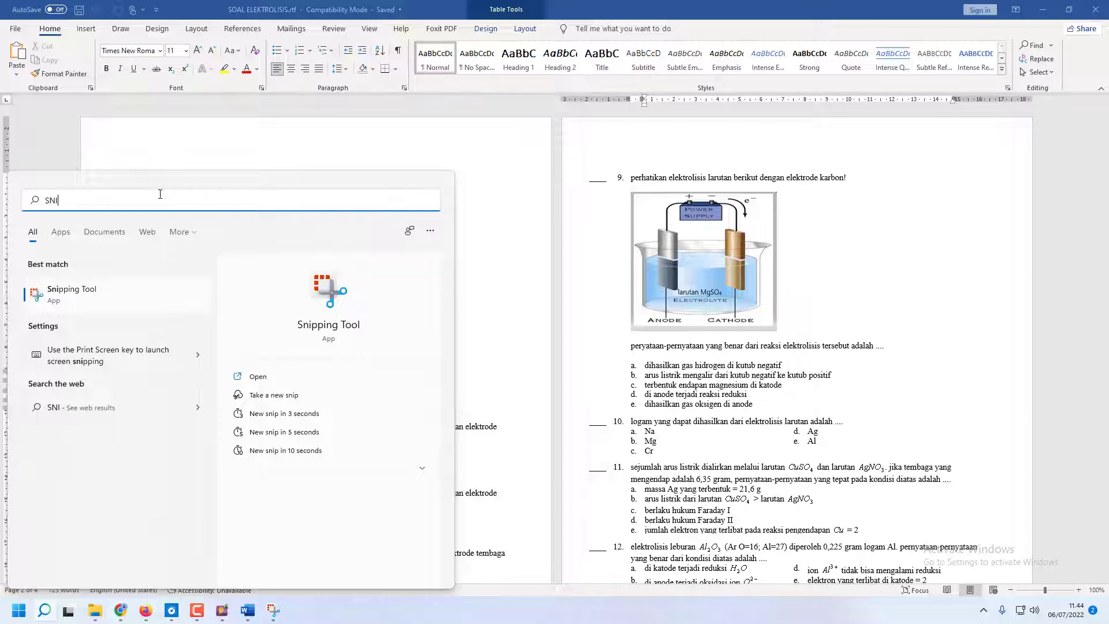
{"action": "type", "text": "P"}
{"action": "left_click", "coordinate": [306, 382]}
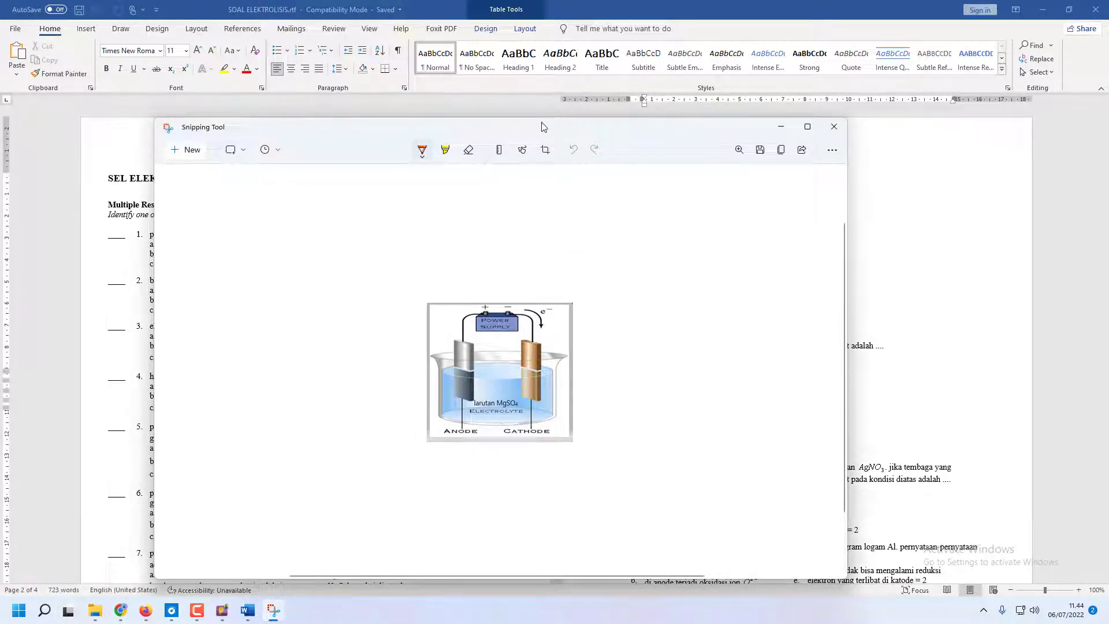
{"action": "left_click_drag", "start_coordinate": [348, 131], "coordinate": [854, 112]}
{"action": "left_click", "coordinate": [691, 133]}
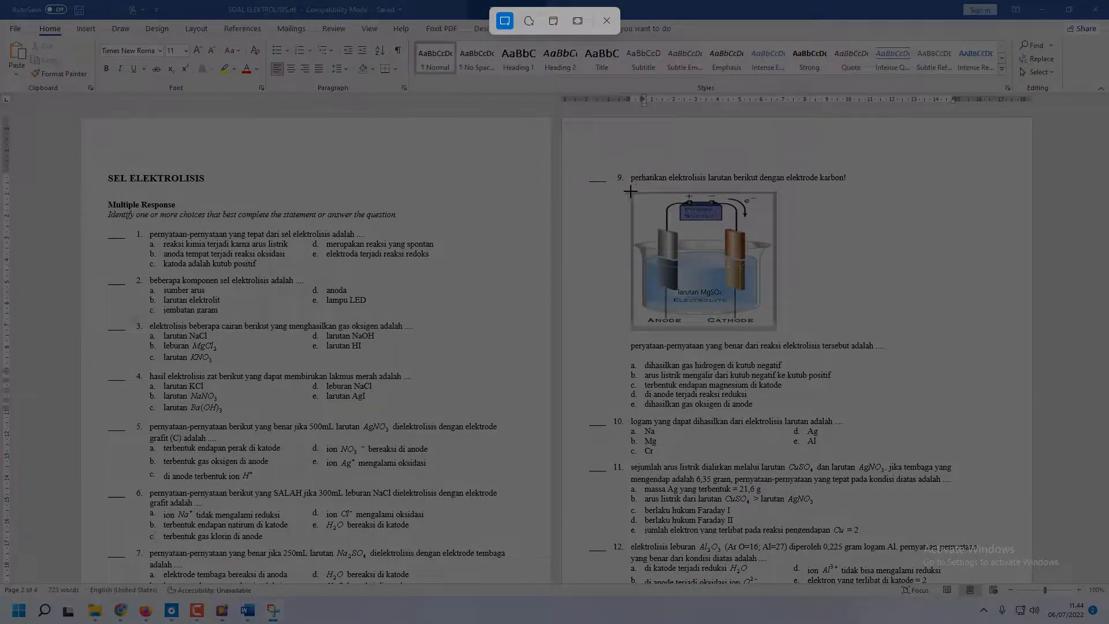
{"action": "left_click_drag", "start_coordinate": [630, 191], "coordinate": [775, 336]}
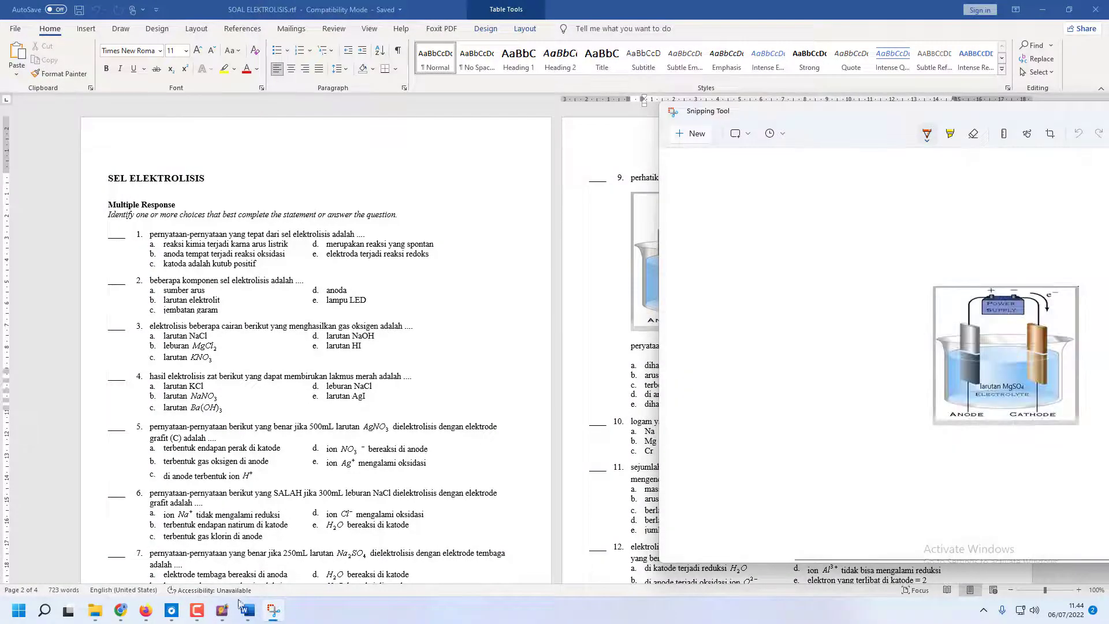
Paste the snip below the opening sentence in ExamView, shrink the picture slightly and add a new line beneath it
{"action": "left_click", "coordinate": [223, 610]}
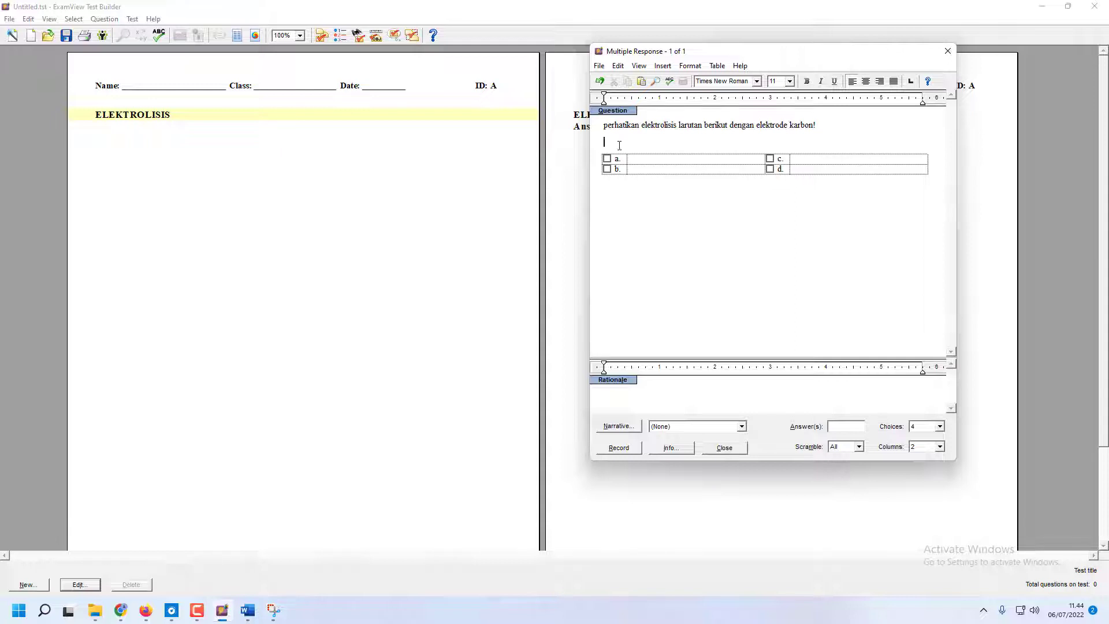
{"action": "key", "text": "ctrl+v"}
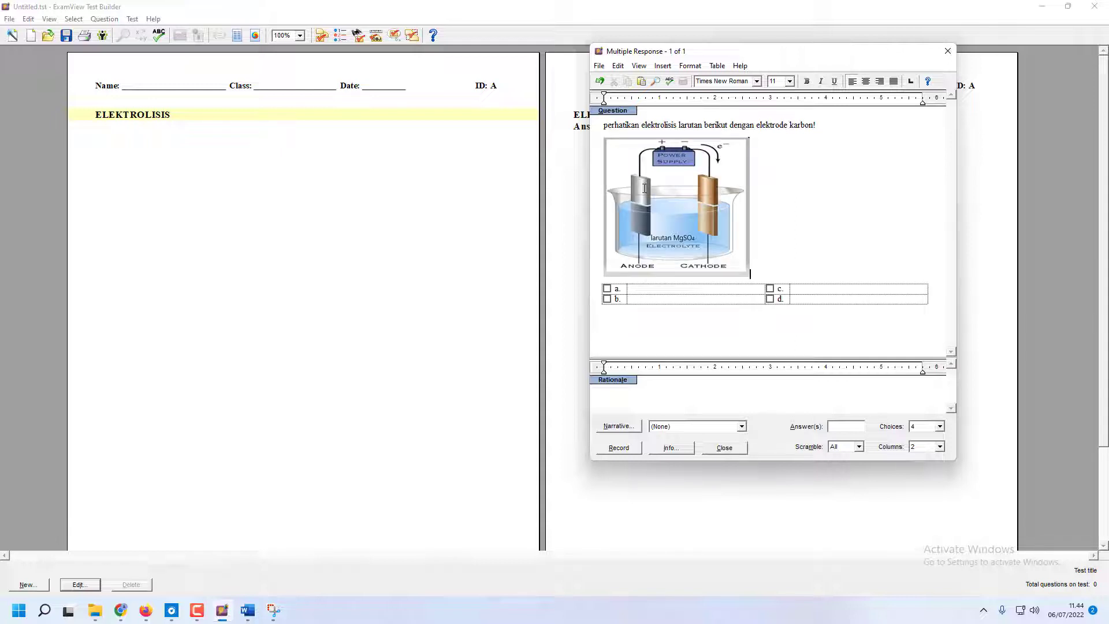
{"action": "left_click", "coordinate": [739, 247]}
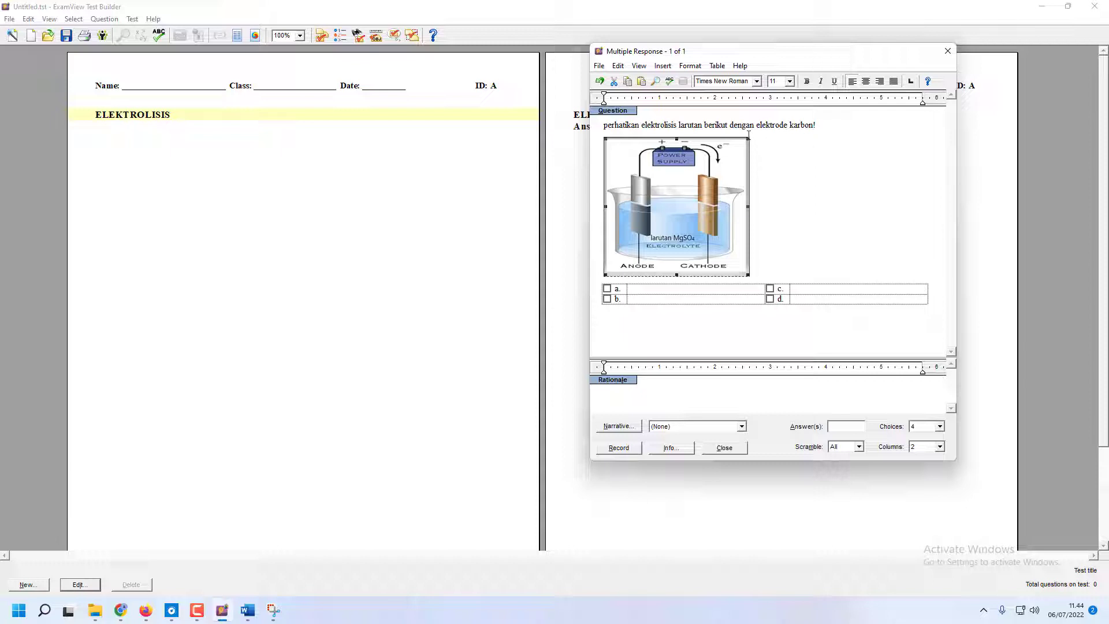
{"action": "left_click_drag", "start_coordinate": [749, 138], "coordinate": [738, 146]}
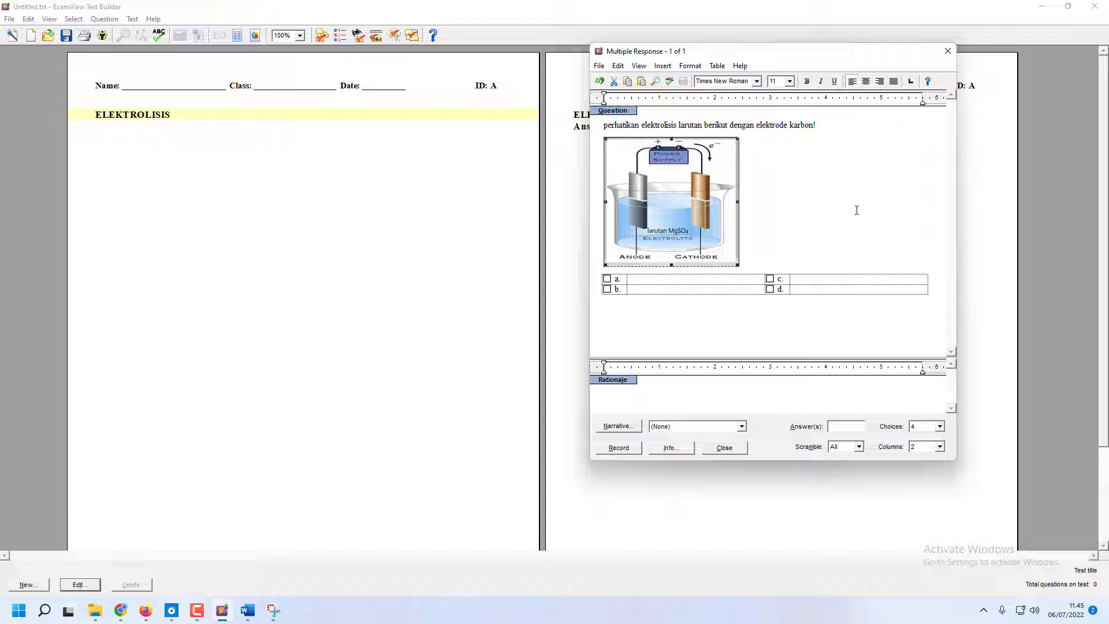
{"action": "left_click", "coordinate": [780, 259]}
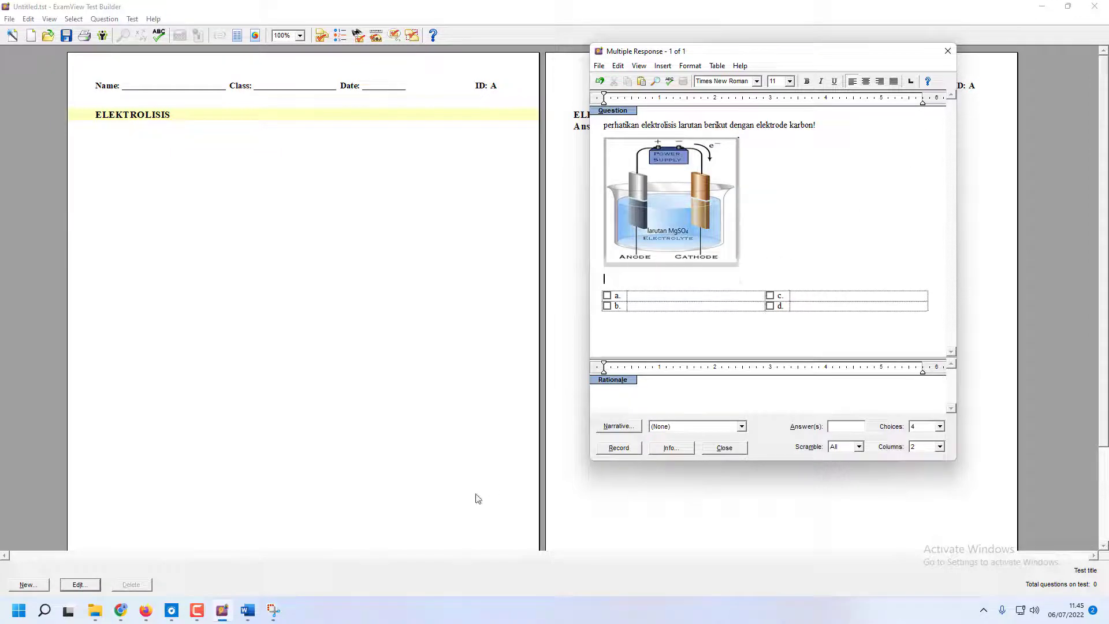
Copy the sentence "peryataan-pernyataan yang benar dari reaksi elektrolisis tersebut adalah ...." from Word to below the picture and set the number of choices to 5
{"action": "left_click", "coordinate": [248, 610]}
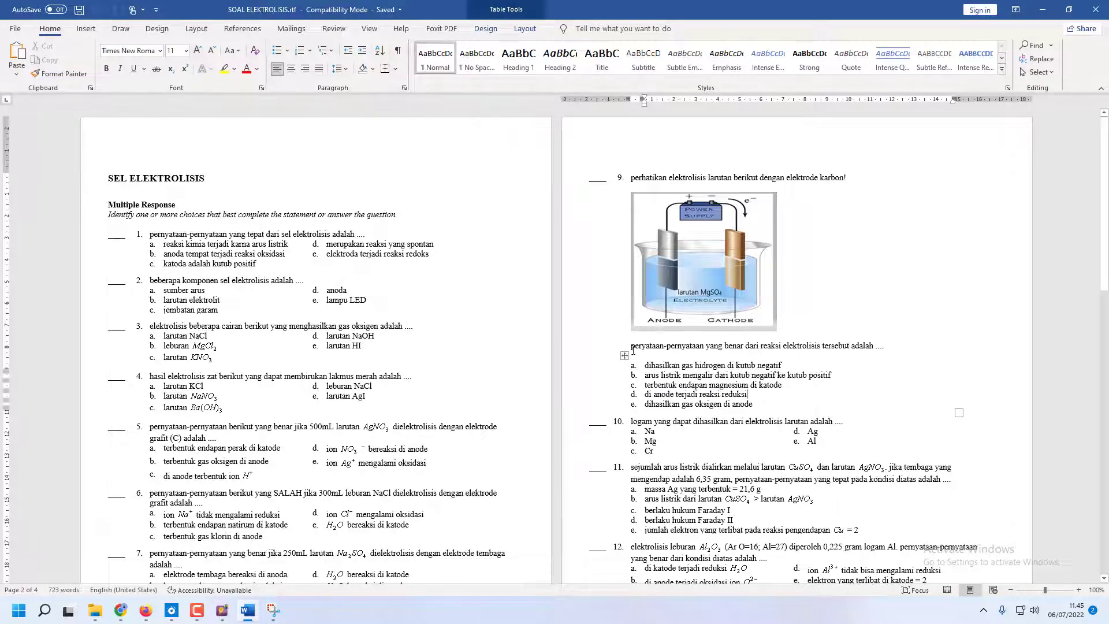
{"action": "left_click_drag", "start_coordinate": [631, 346], "coordinate": [871, 338]}
{"action": "left_click", "coordinate": [874, 347], "text": "shift"}
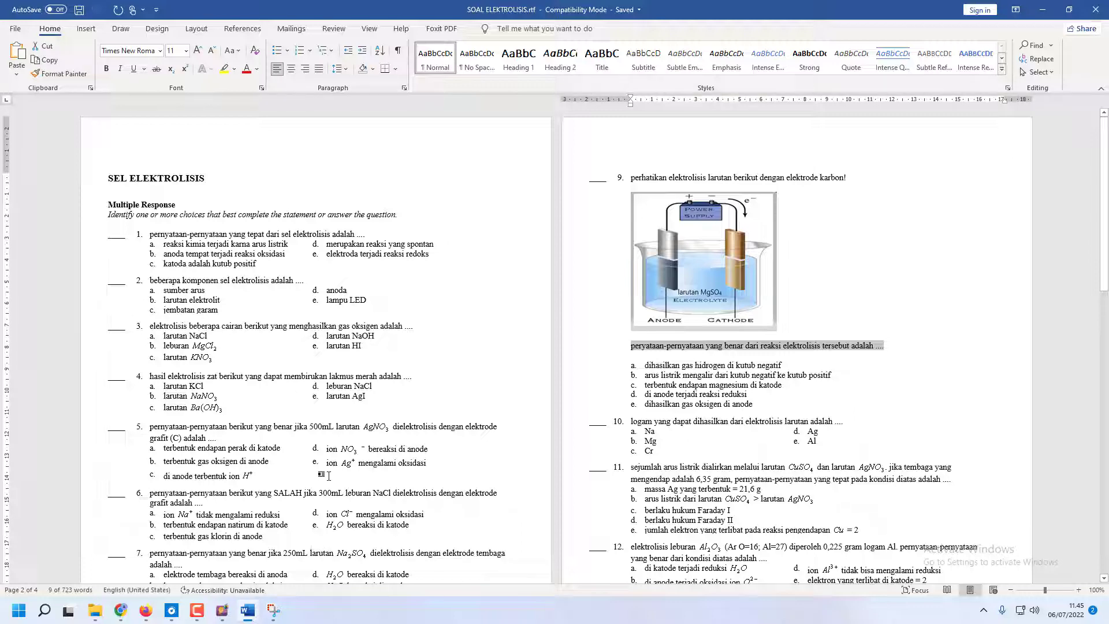
{"action": "left_click", "coordinate": [222, 609]}
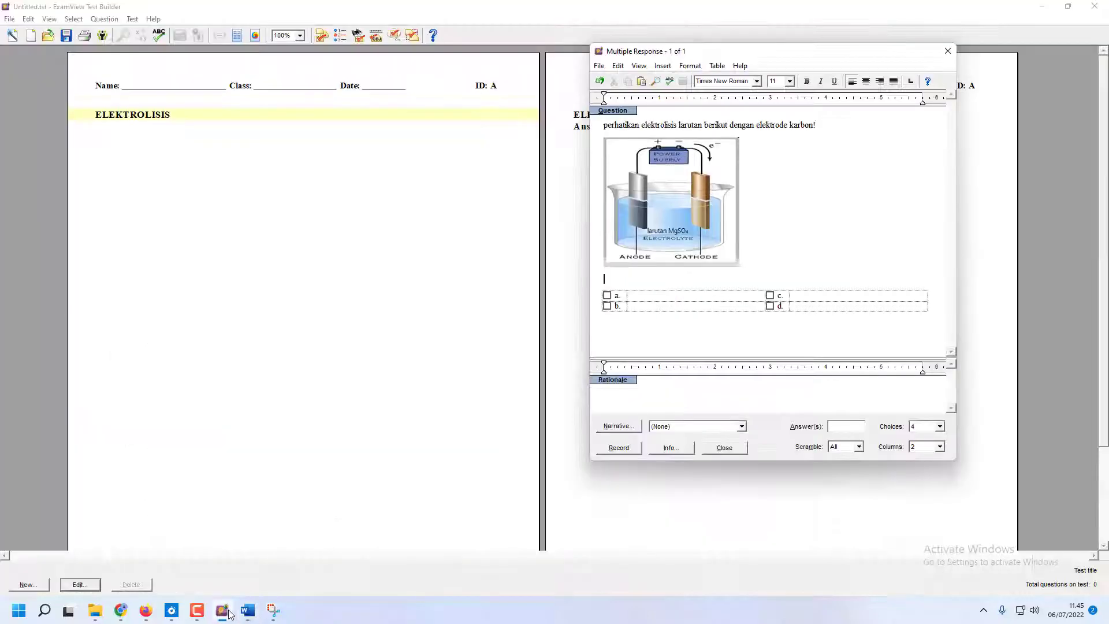
{"action": "type", "text": "peryataan-pernyataan yang benar dari reaksi elektrolisis tersebut adalah ...."}
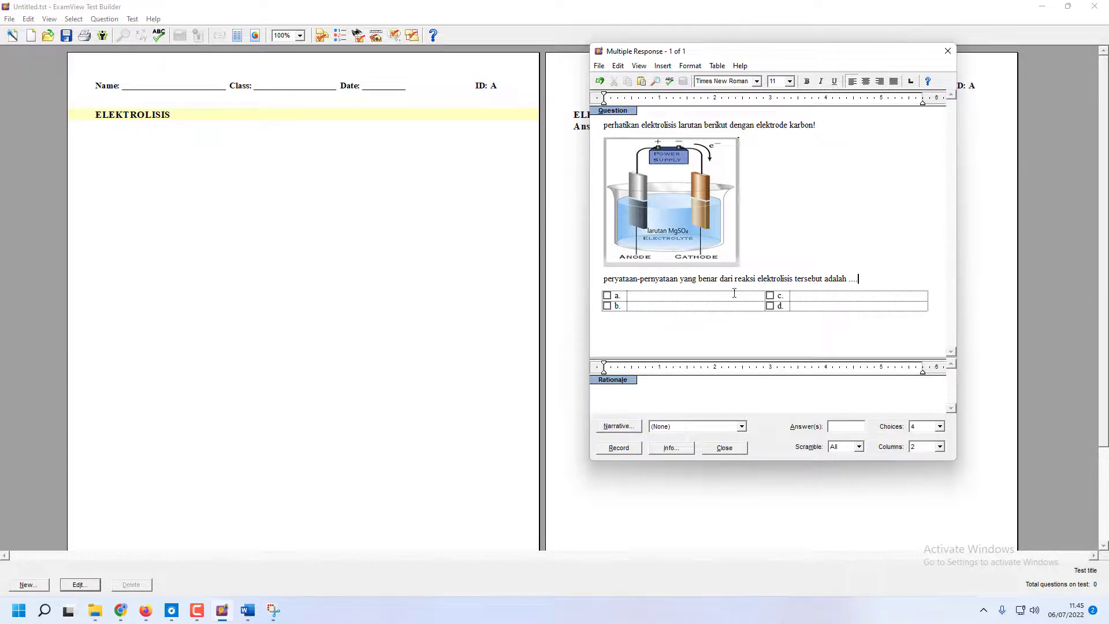
{"action": "left_click", "coordinate": [939, 427]}
{"action": "left_click", "coordinate": [930, 462]}
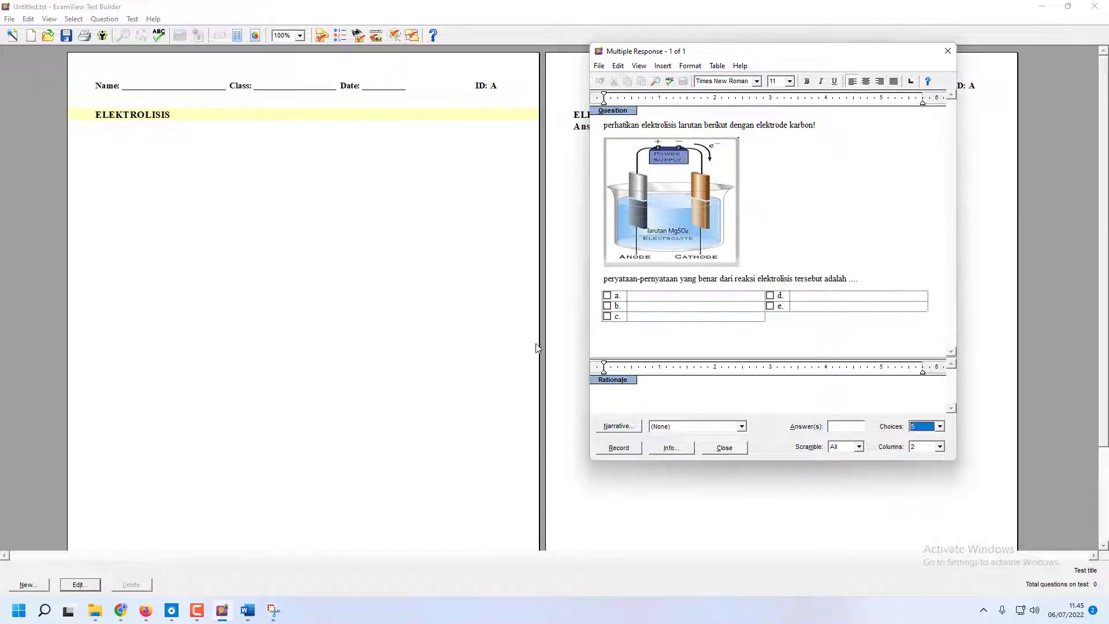
Copy question 9's option "dihasilkan gas hidrogen di kutub negatif" from Word into choice a of the ExamView question
{"action": "left_click", "coordinate": [248, 610]}
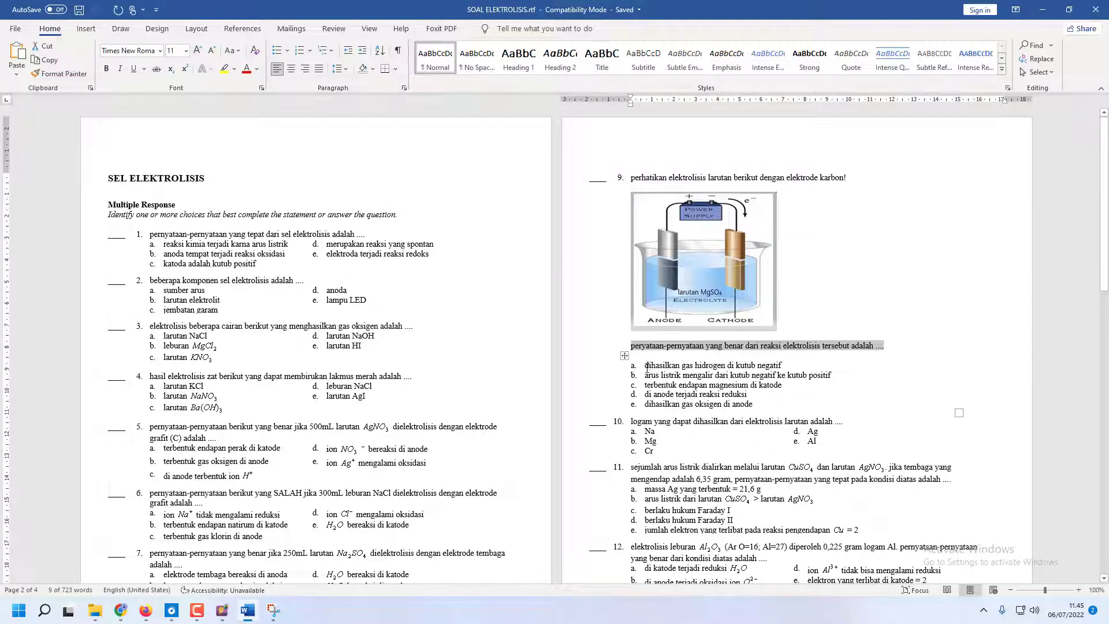
{"action": "left_click_drag", "start_coordinate": [647, 366], "coordinate": [780, 365]}
{"action": "key", "text": "ctrl+c"}
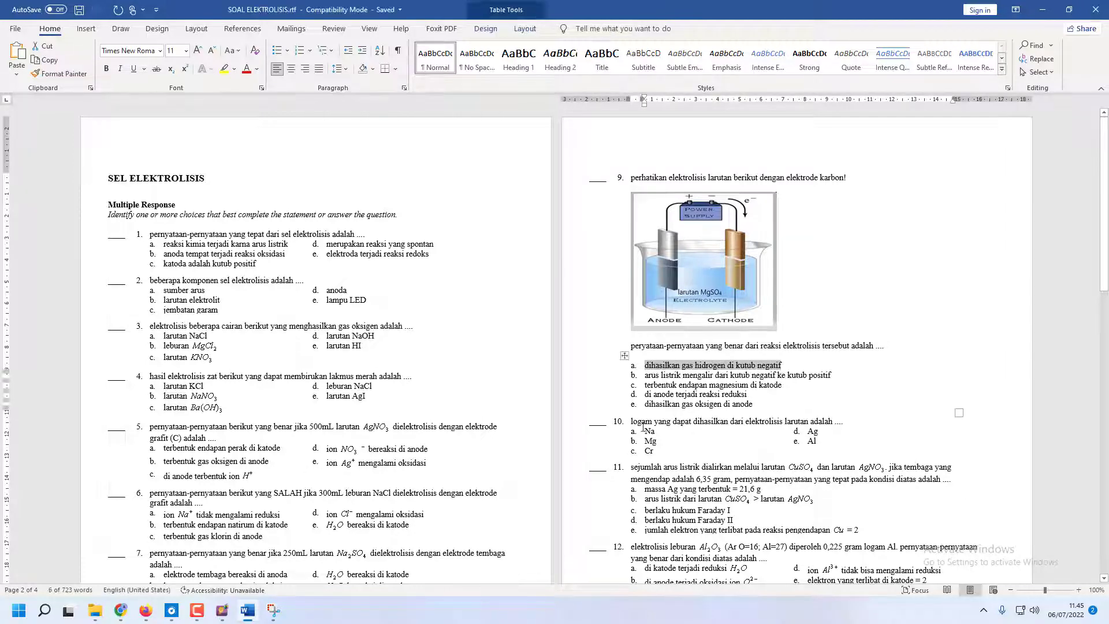
{"action": "key", "text": "alt+Tab"}
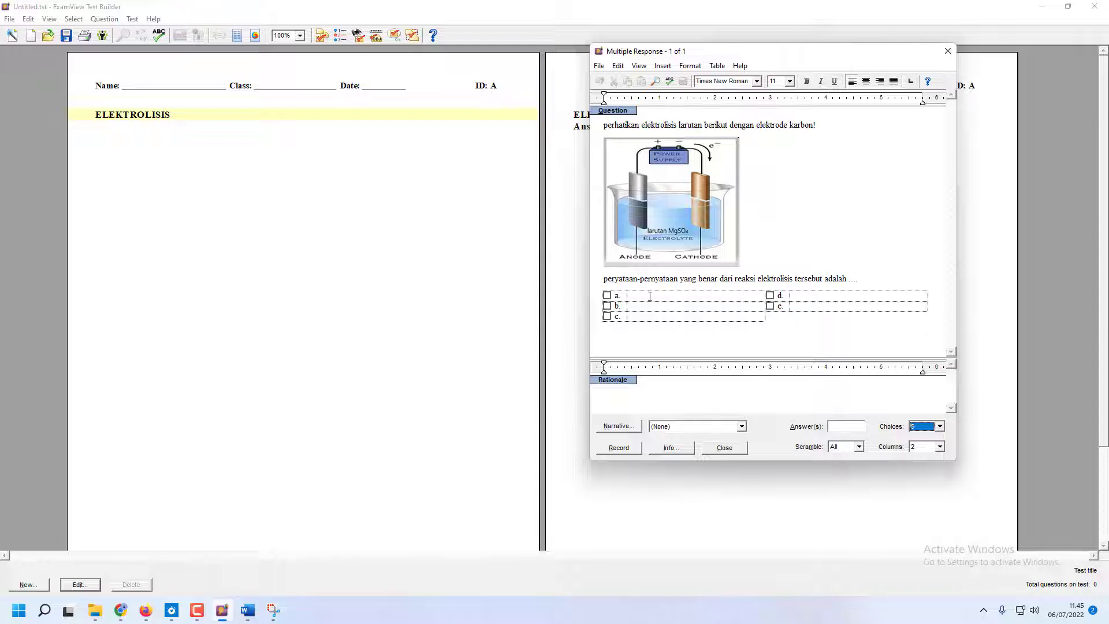
{"action": "key", "text": "ctrl+v"}
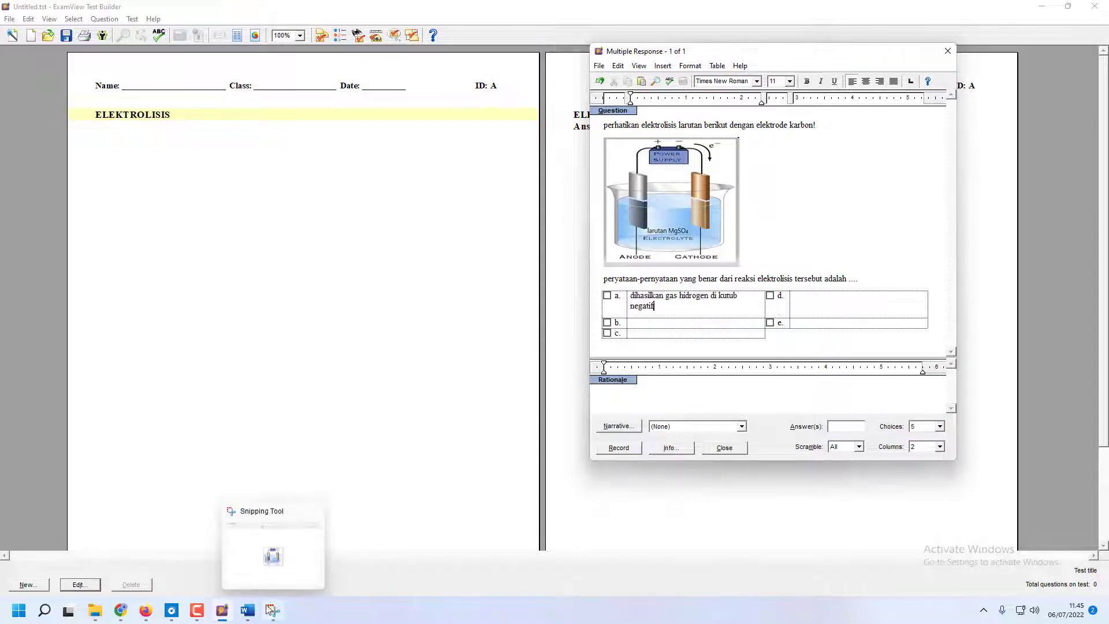
Copy the option "arus listrik mengalir dari kutub negatif ke kutub positif" from Word into choice b of the ExamView question
{"action": "left_click", "coordinate": [247, 610]}
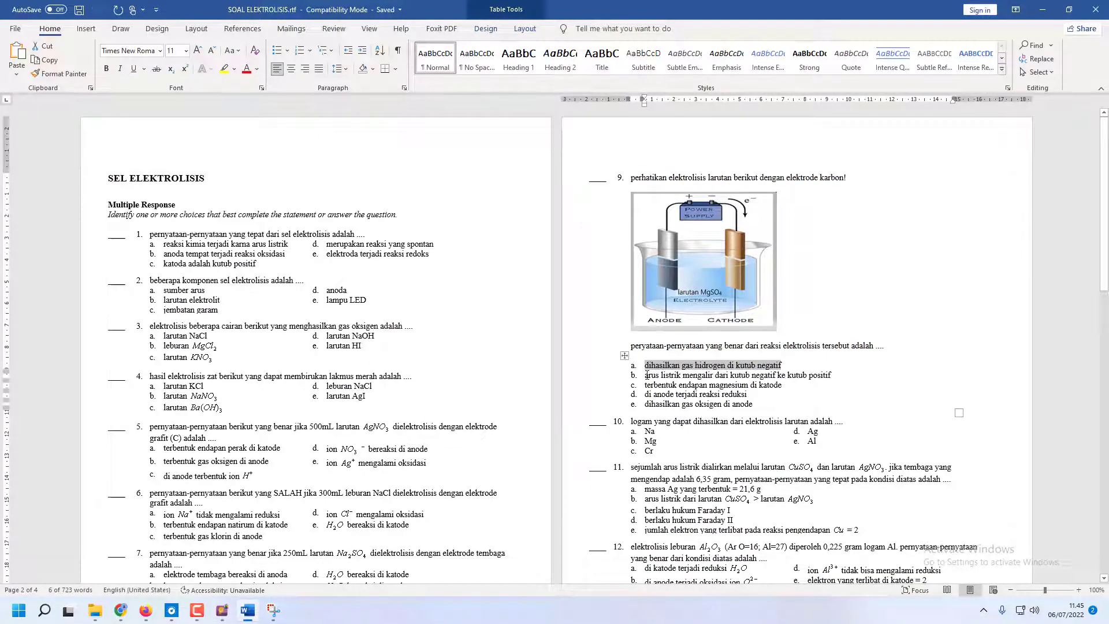
{"action": "left_click_drag", "start_coordinate": [645, 374], "coordinate": [831, 376]}
{"action": "key", "text": "ctrl+c"}
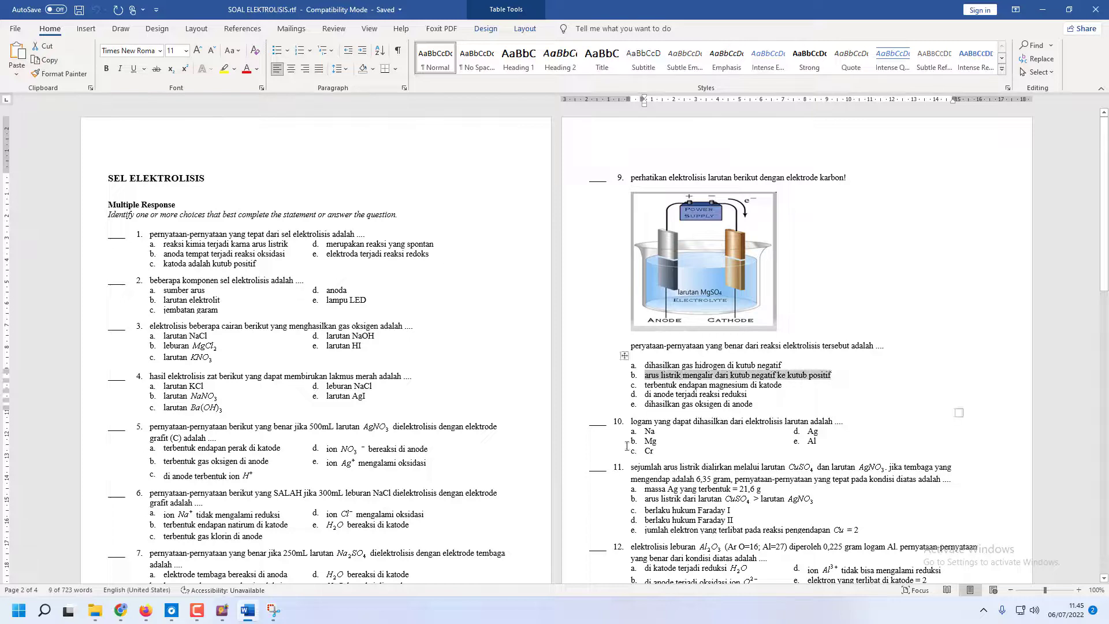
{"action": "left_click", "coordinate": [221, 610]}
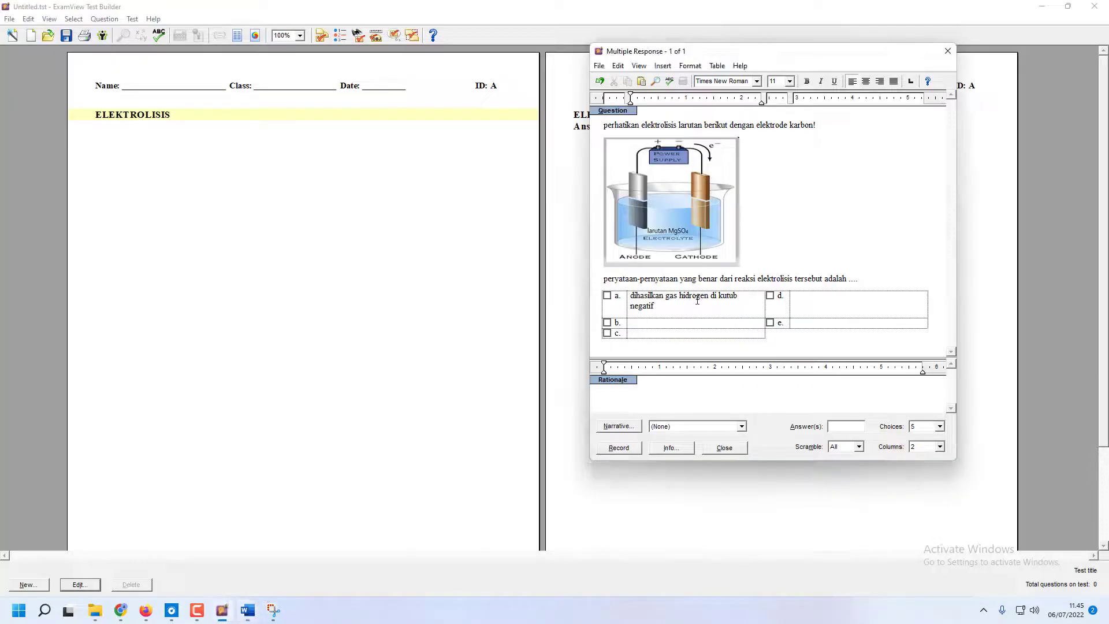
{"action": "left_click", "coordinate": [686, 323]}
{"action": "key", "text": "ctrl+v"}
{"action": "key", "text": "Tab"}
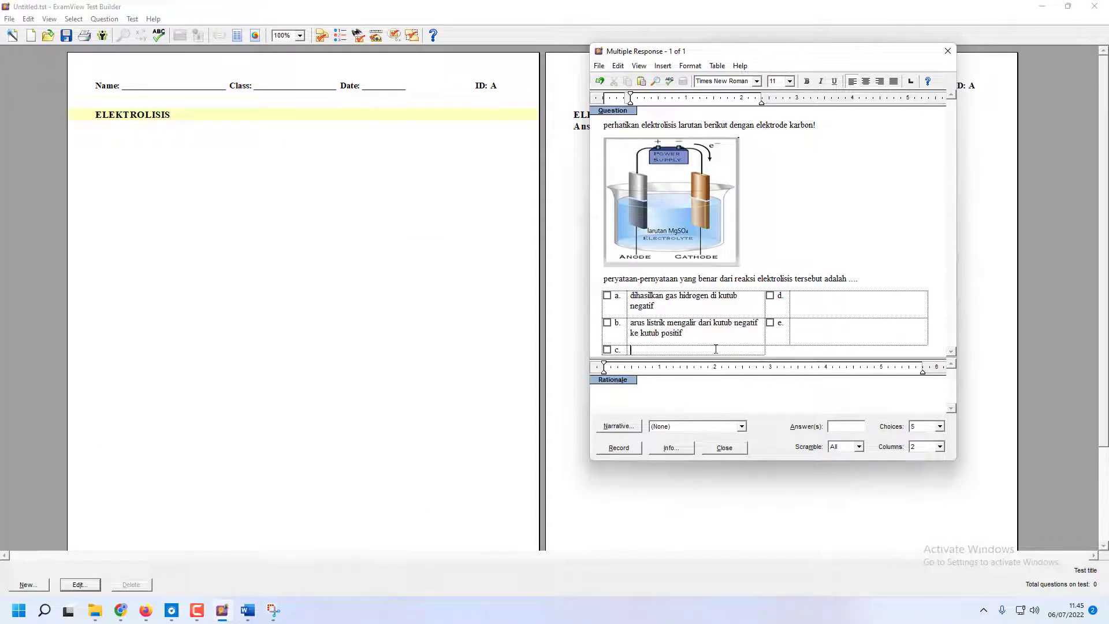
Copy the option "terbentuk endapan magnesium di katode" from Word into choice c of the ExamView question
{"action": "left_click", "coordinate": [247, 610]}
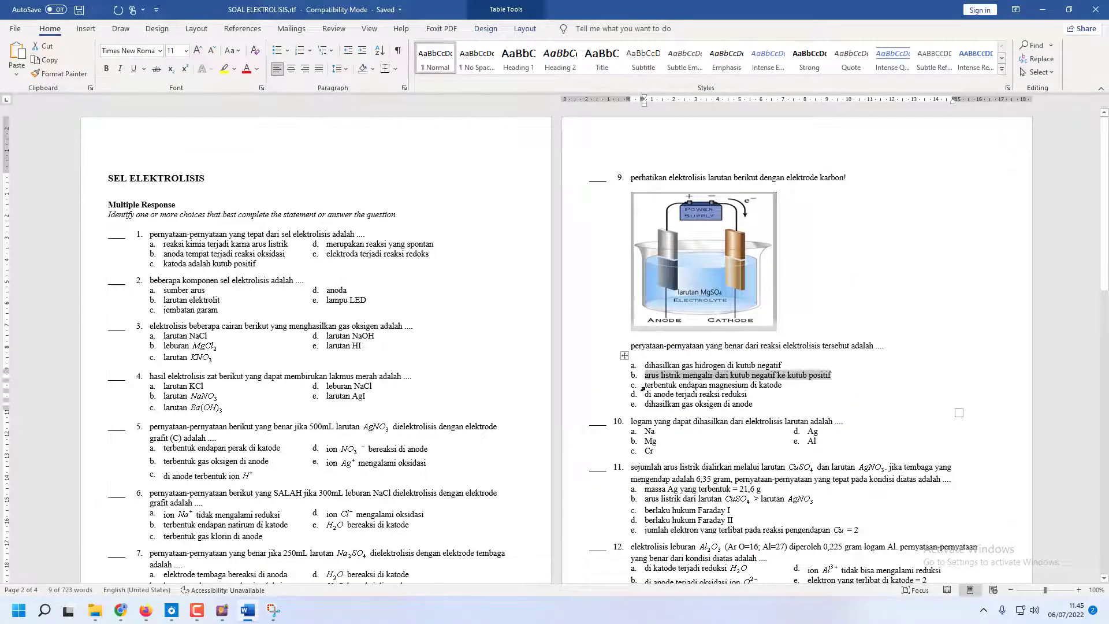
{"action": "left_click_drag", "start_coordinate": [644, 385], "coordinate": [772, 385]}
{"action": "key", "text": "ctrl+c"}
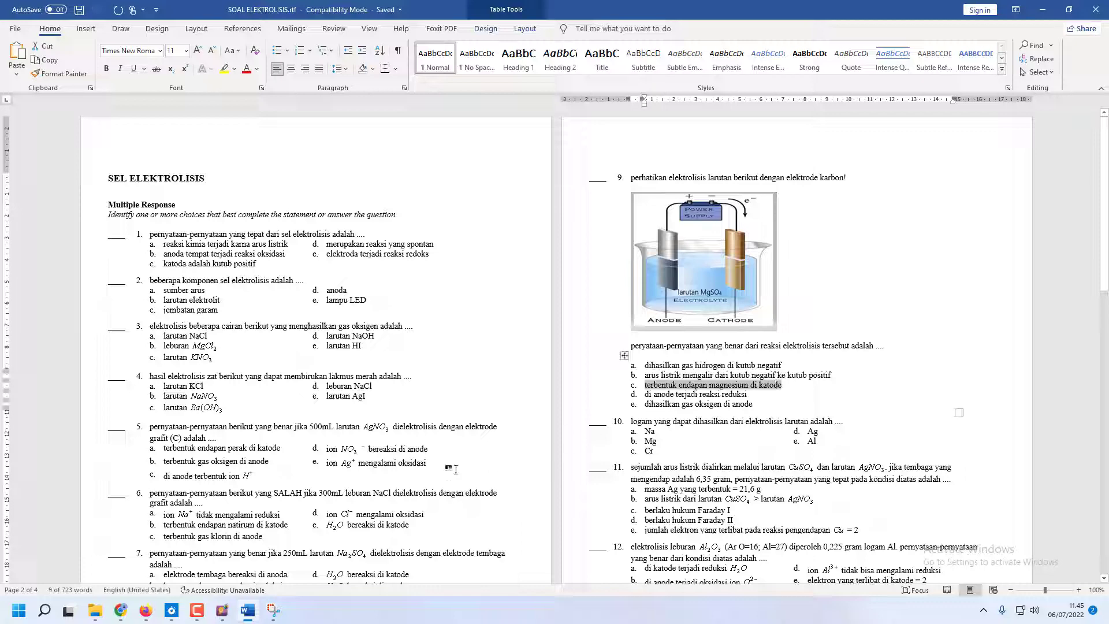
{"action": "left_click", "coordinate": [223, 611]}
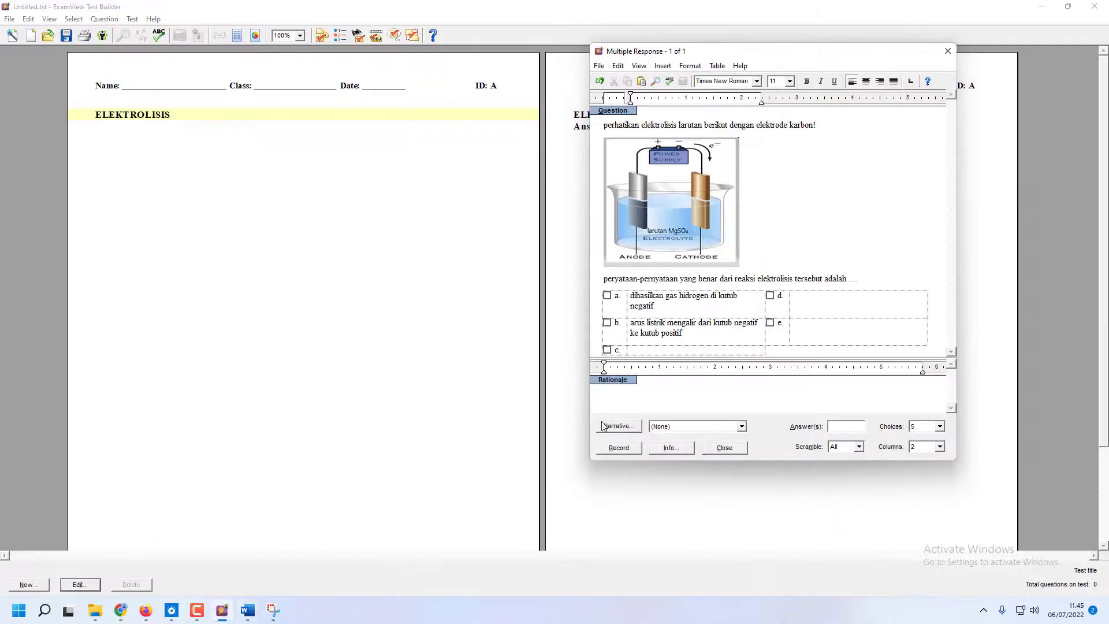
{"action": "key", "text": "ctrl+v"}
{"action": "key", "text": "Tab"}
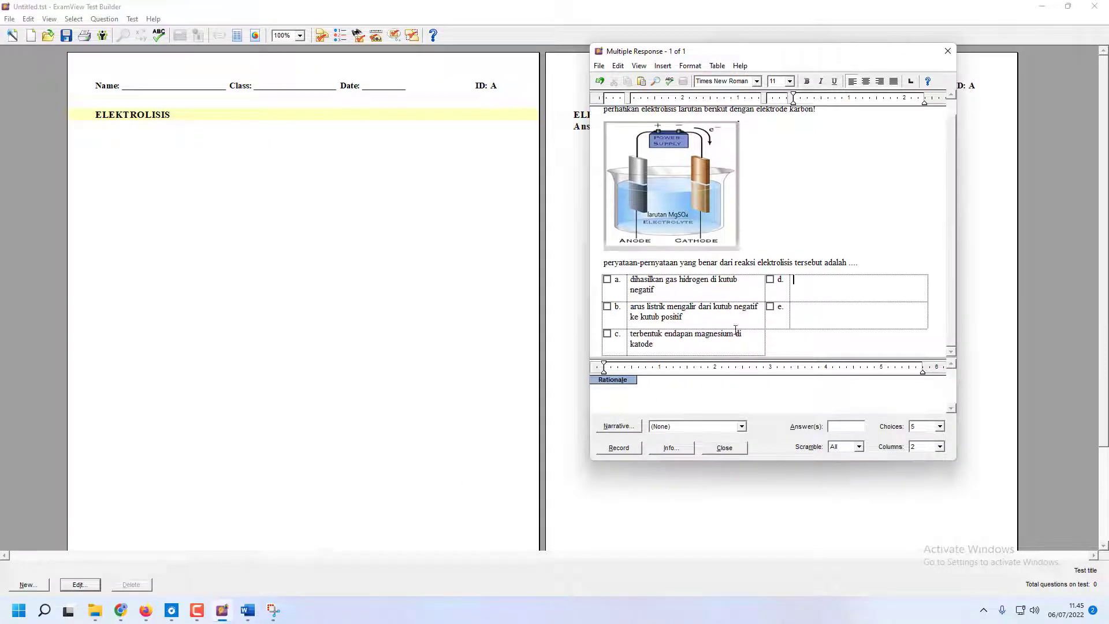
Copy the option "di anode terjadi reaksi reduksi" from Word into choice d of the ExamView question
{"action": "left_click", "coordinate": [247, 610]}
{"action": "left_click_drag", "start_coordinate": [645, 394], "coordinate": [734, 400]}
{"action": "key", "text": "ctrl+c"}
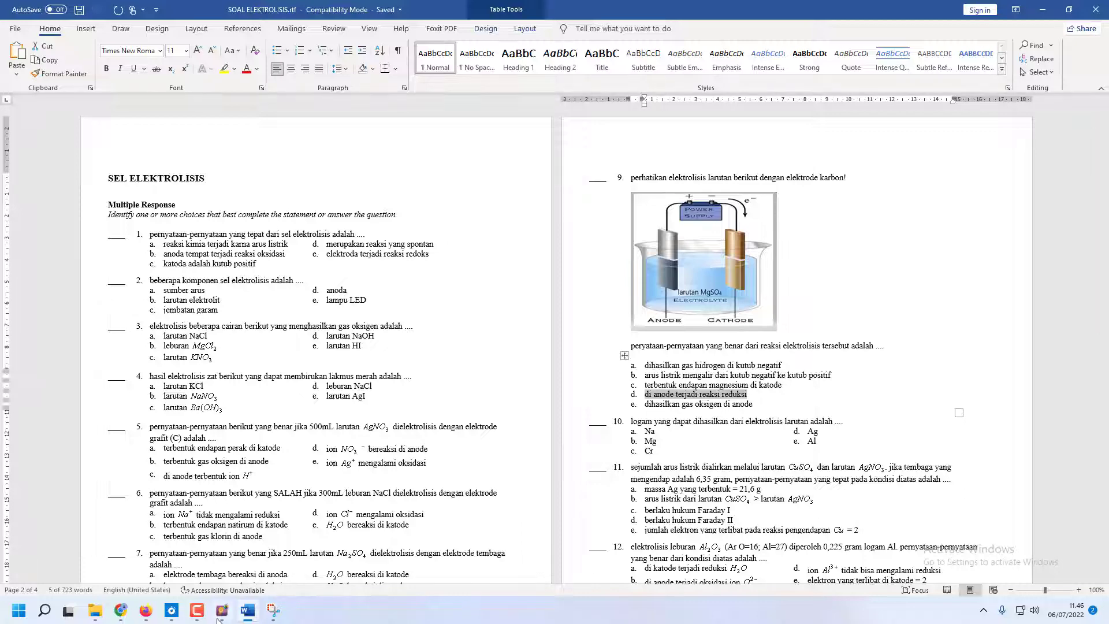
{"action": "left_click", "coordinate": [273, 610]}
{"action": "key", "text": "ctrl+v"}
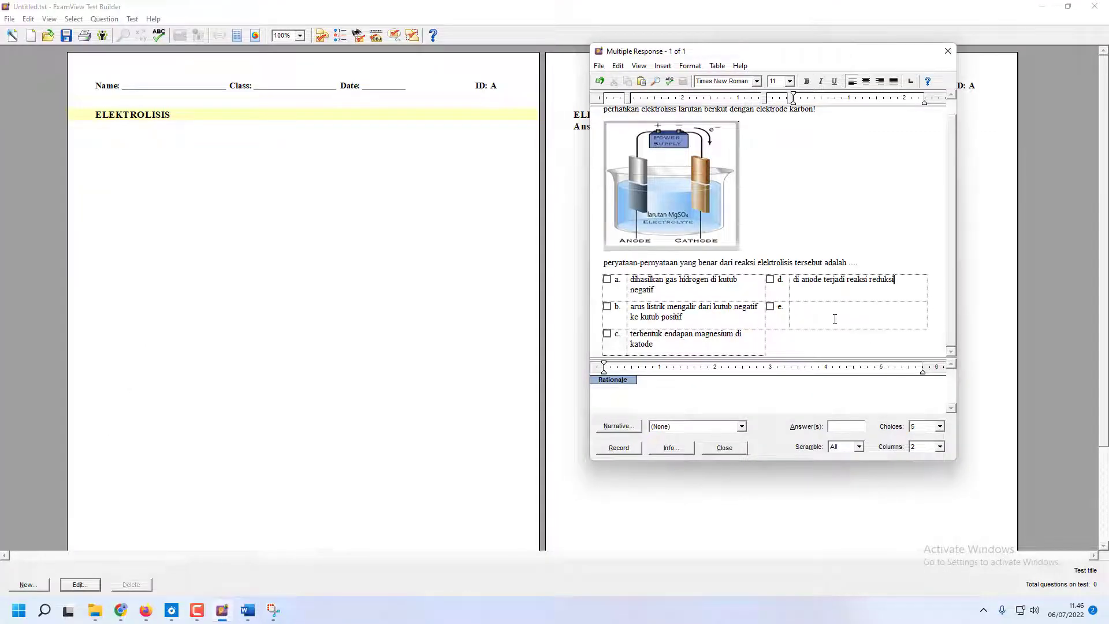
Copy the option "dihasilkan gas oksigen di anode" from Word into choice e and arrange the choices in 1 column
{"action": "left_click", "coordinate": [834, 319]}
{"action": "left_click", "coordinate": [253, 616]}
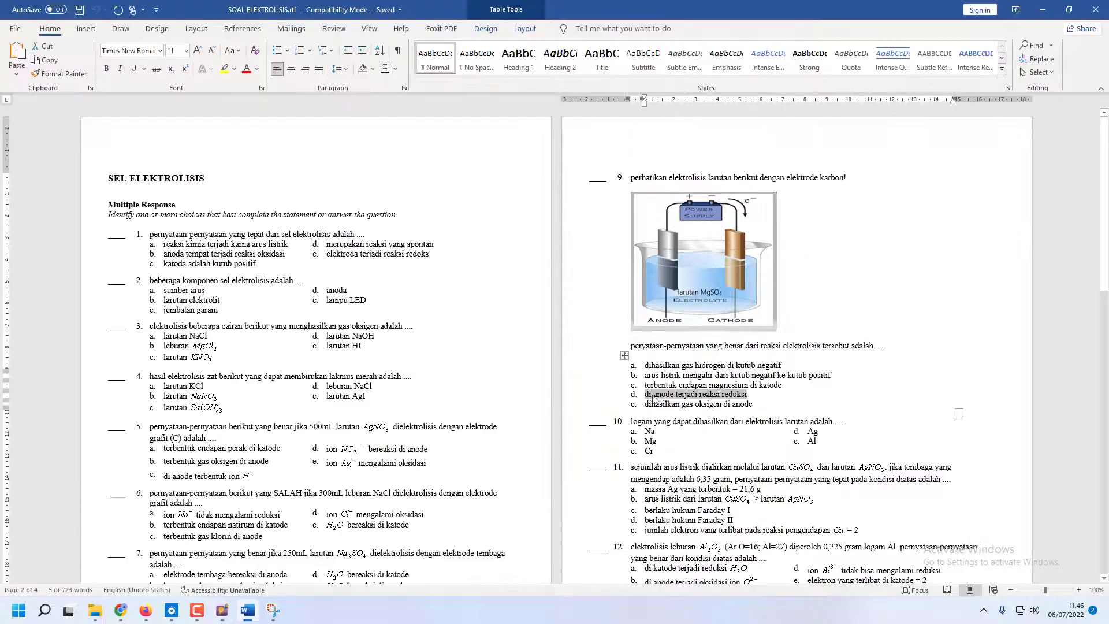
{"action": "left_click_drag", "start_coordinate": [646, 404], "coordinate": [752, 404]}
{"action": "key", "text": "ctrl+c"}
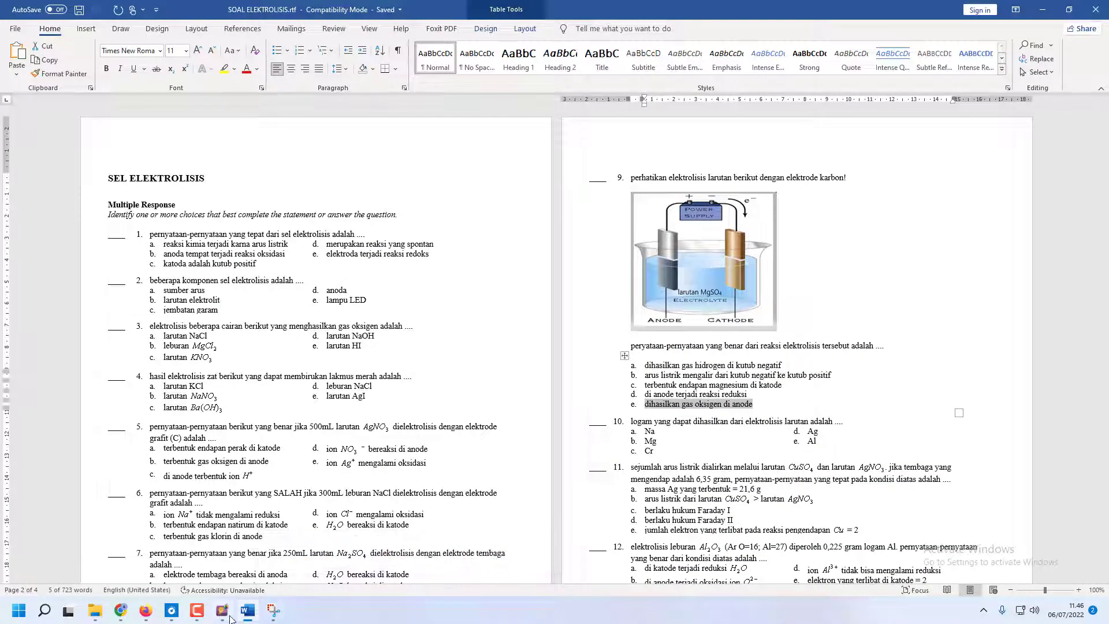
{"action": "left_click", "coordinate": [223, 609]}
{"action": "key", "text": "ctrl+v"}
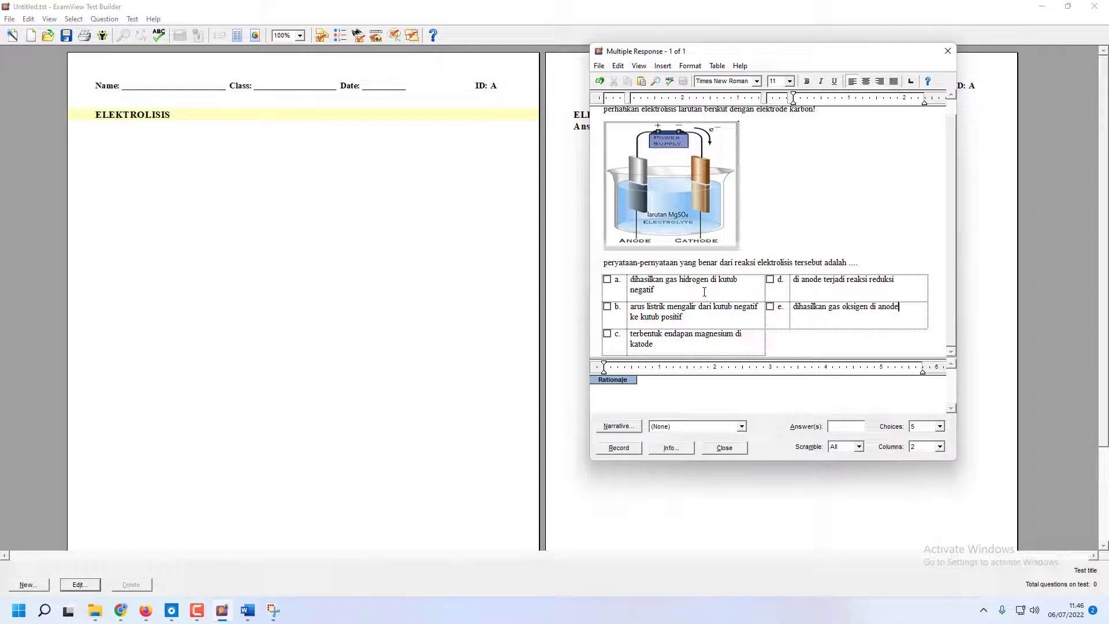
{"action": "left_click", "coordinate": [939, 446]}
{"action": "left_click", "coordinate": [919, 458]}
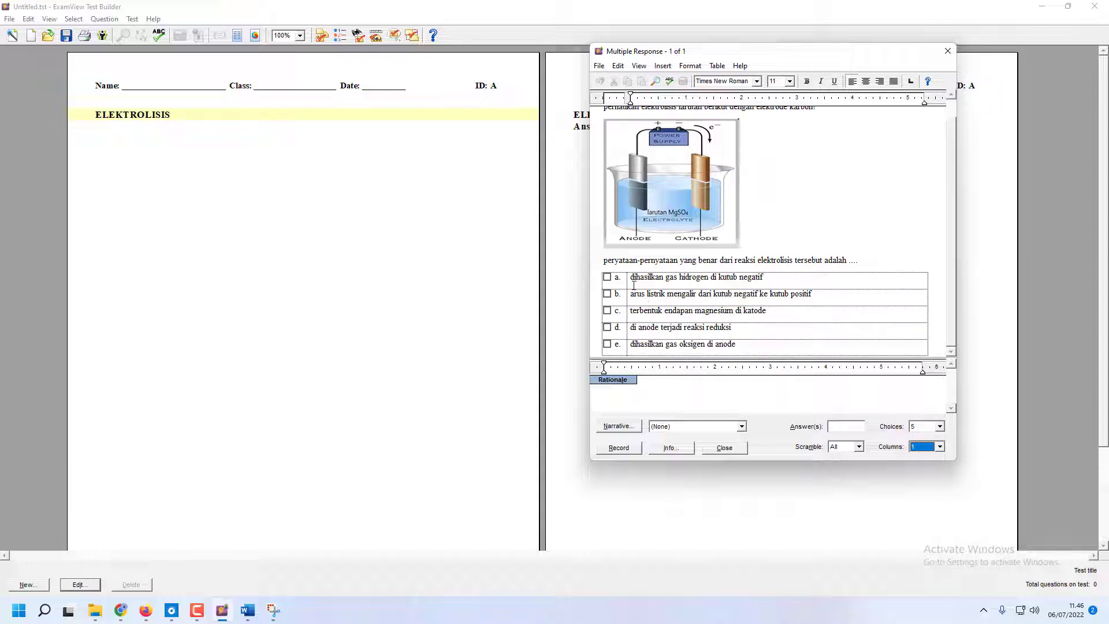
Check the answer section of the Word document, mark choices a, b and e as correct in ExamView and record the question
{"action": "left_click", "coordinate": [247, 610]}
{"action": "scroll", "coordinate": [677, 371], "scroll_direction": "down", "scroll_amount": 14}
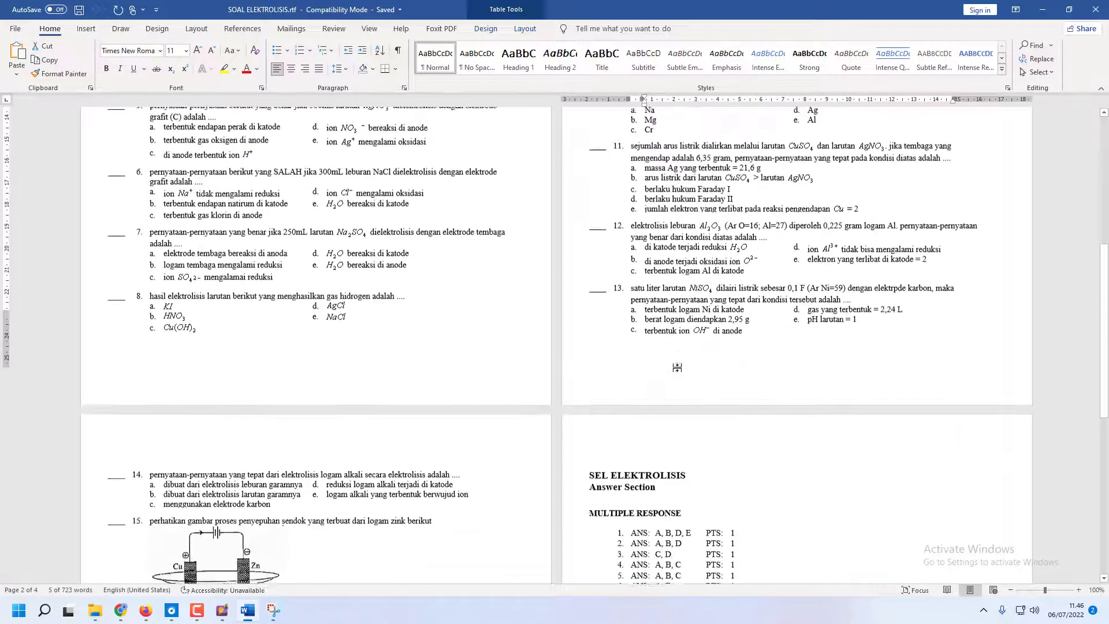
{"action": "scroll", "coordinate": [677, 372], "scroll_direction": "down", "scroll_amount": 2}
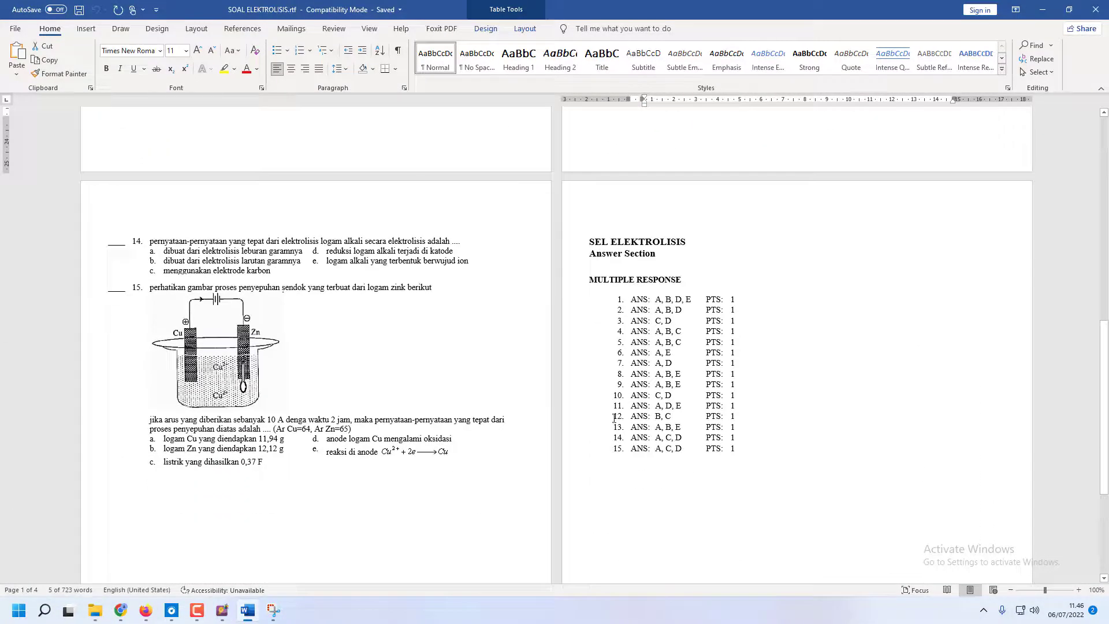
{"action": "left_click", "coordinate": [222, 610]}
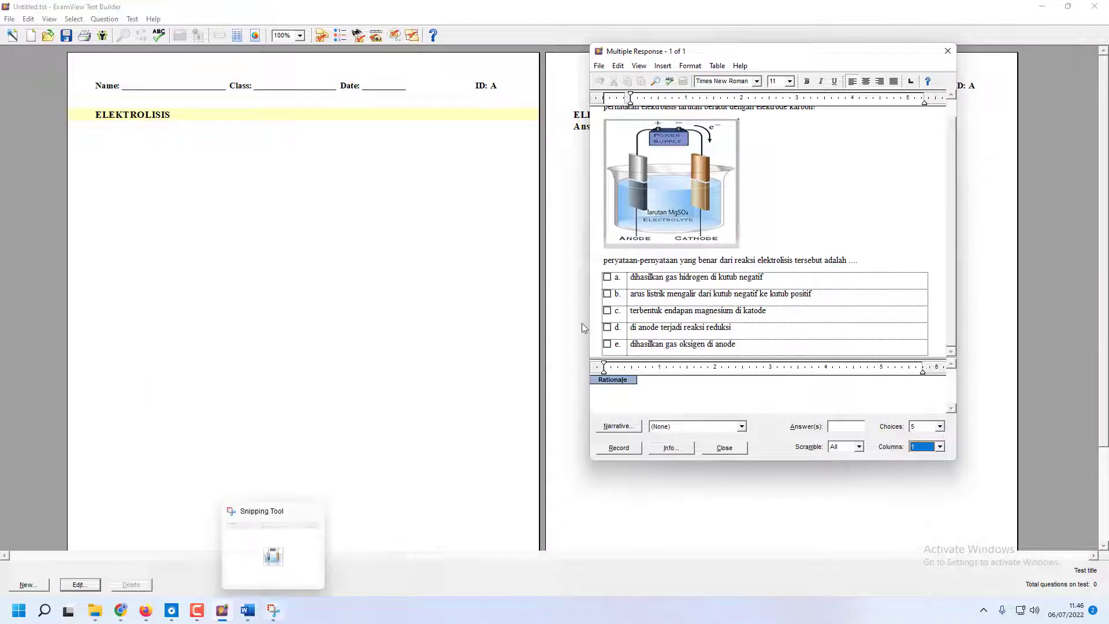
{"action": "left_click", "coordinate": [606, 277]}
{"action": "left_click", "coordinate": [607, 294]}
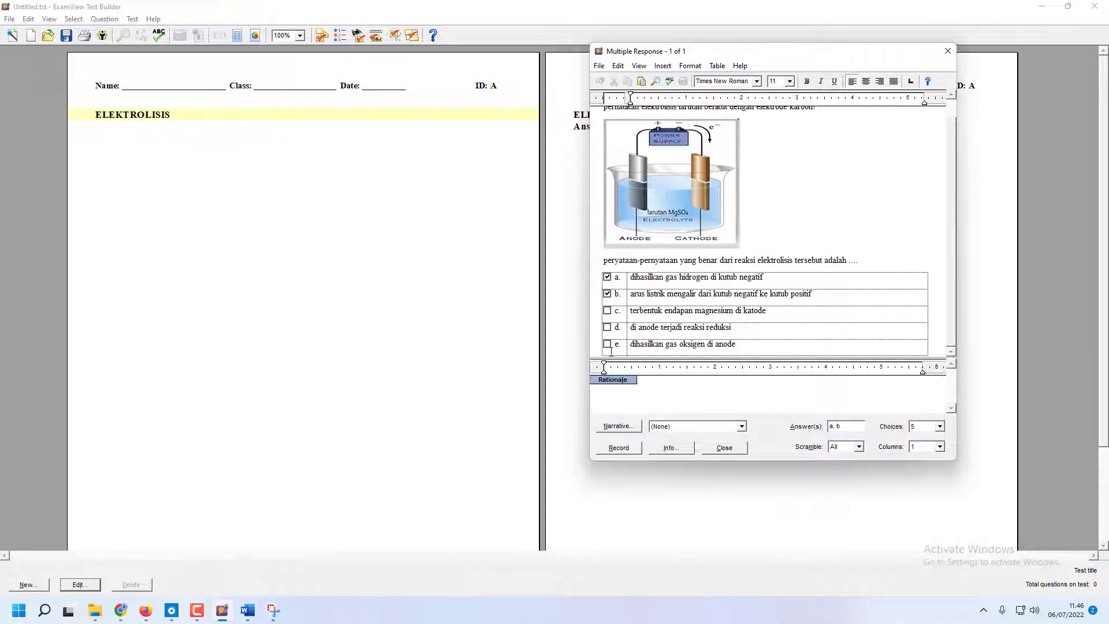
{"action": "left_click", "coordinate": [607, 344]}
{"action": "left_click", "coordinate": [617, 448]}
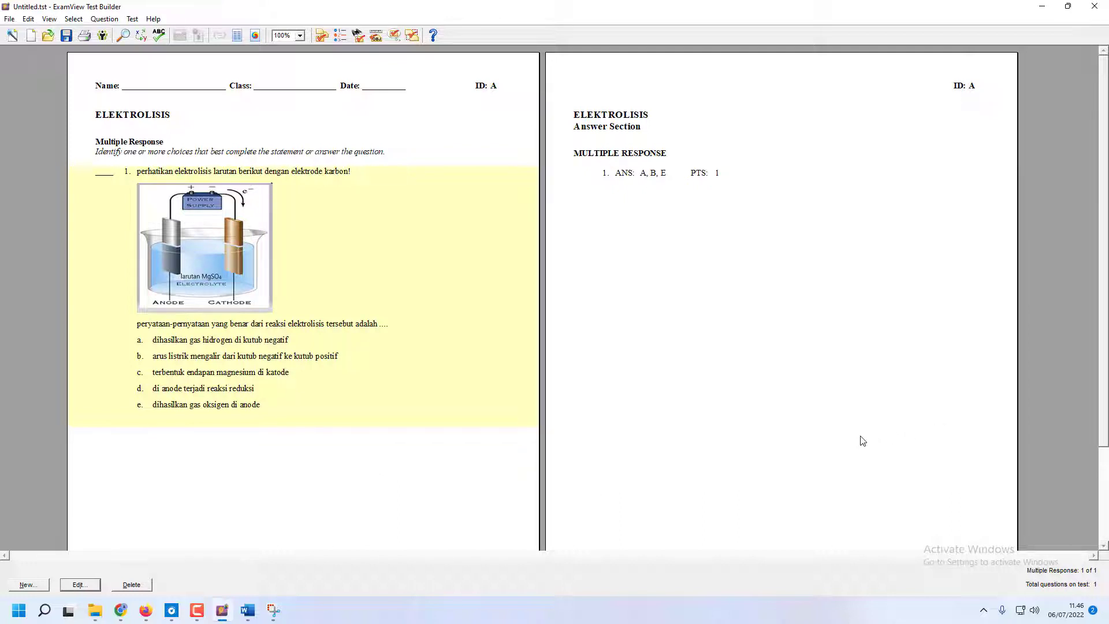
Save the test as ELEKTROLISIS COBA in the project folder
{"action": "key", "text": "ctrl+s"}
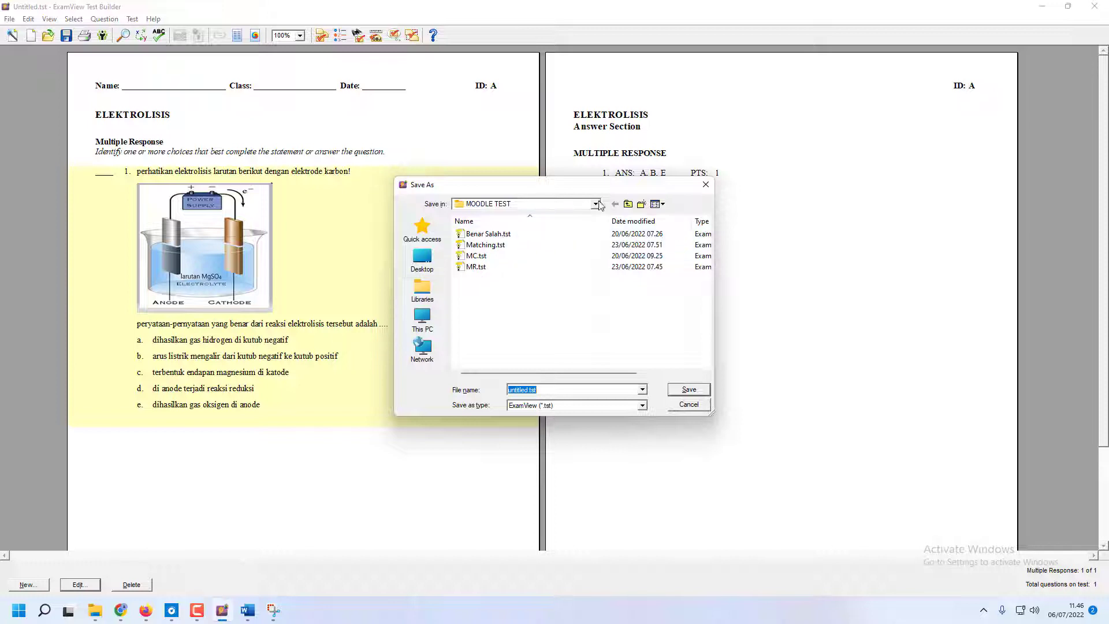
{"action": "left_click", "coordinate": [628, 204]}
{"action": "scroll", "coordinate": [503, 323], "scroll_direction": "down", "scroll_amount": 1}
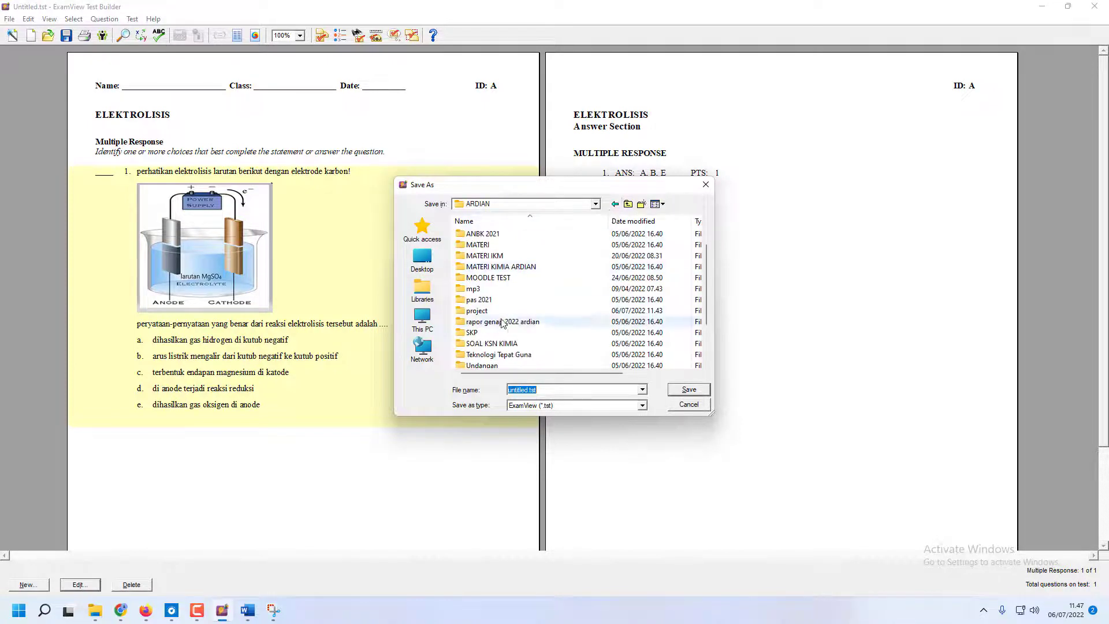
{"action": "double_click", "coordinate": [502, 311]}
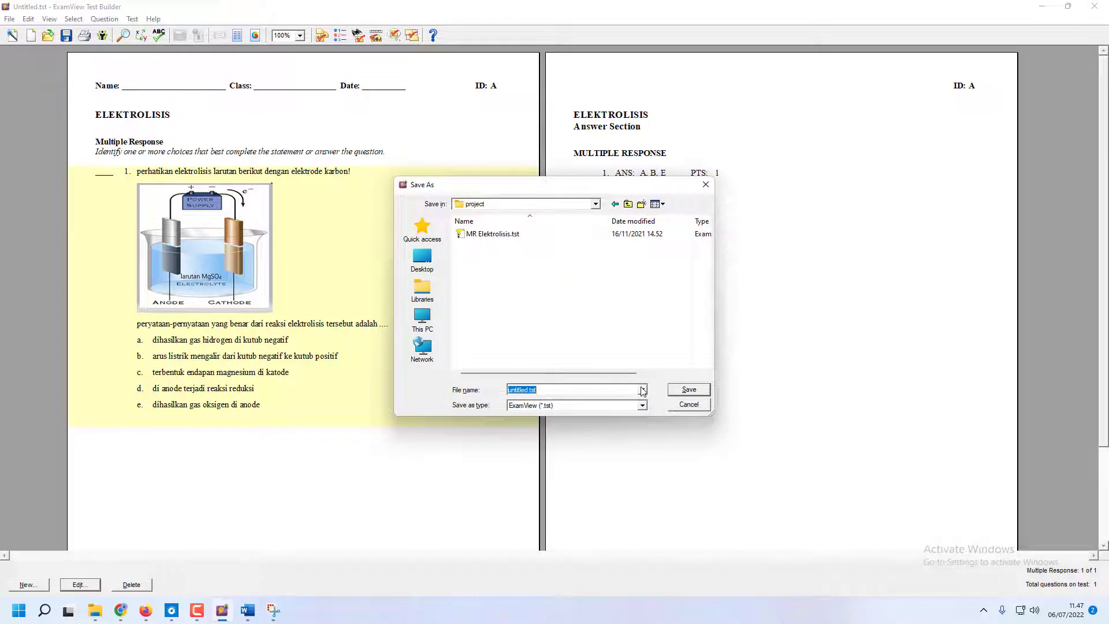
{"action": "type", "text": "ELEKTROLISIS COBA"}
{"action": "left_click", "coordinate": [685, 389]}
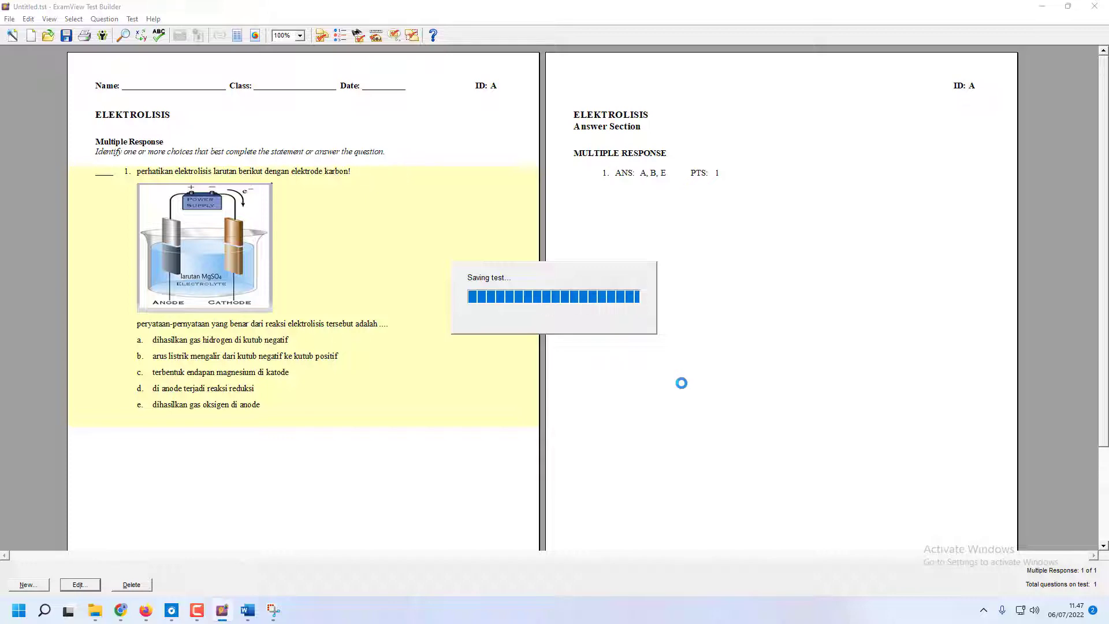
Close ExamView and the Word document and look through the test and document files in the project folder
{"action": "left_click", "coordinate": [1094, 6]}
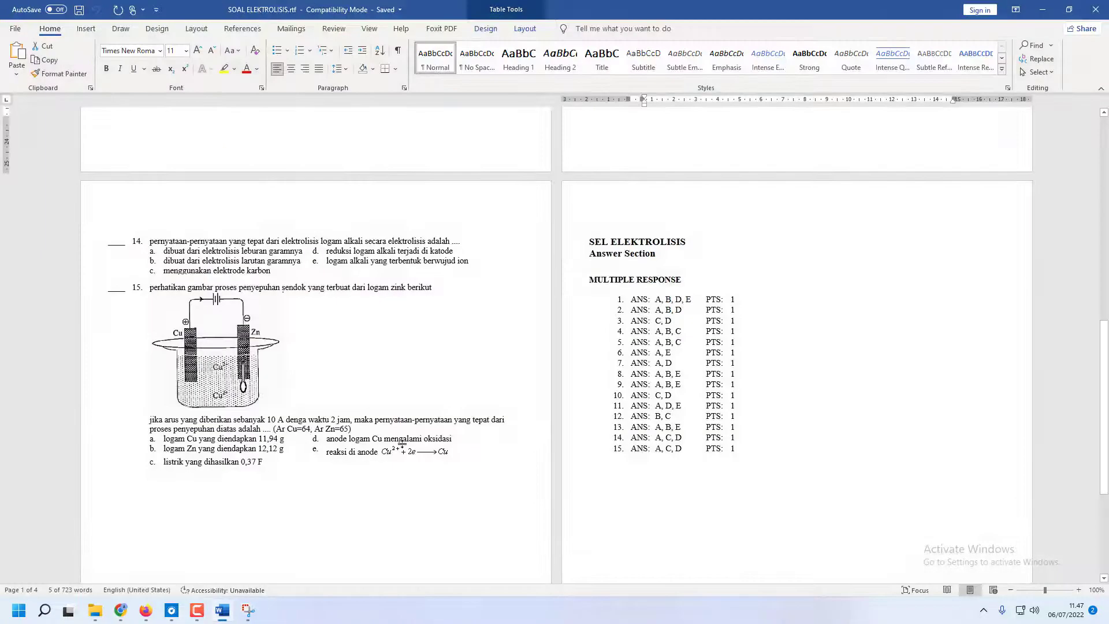
{"action": "left_click", "coordinate": [1095, 10]}
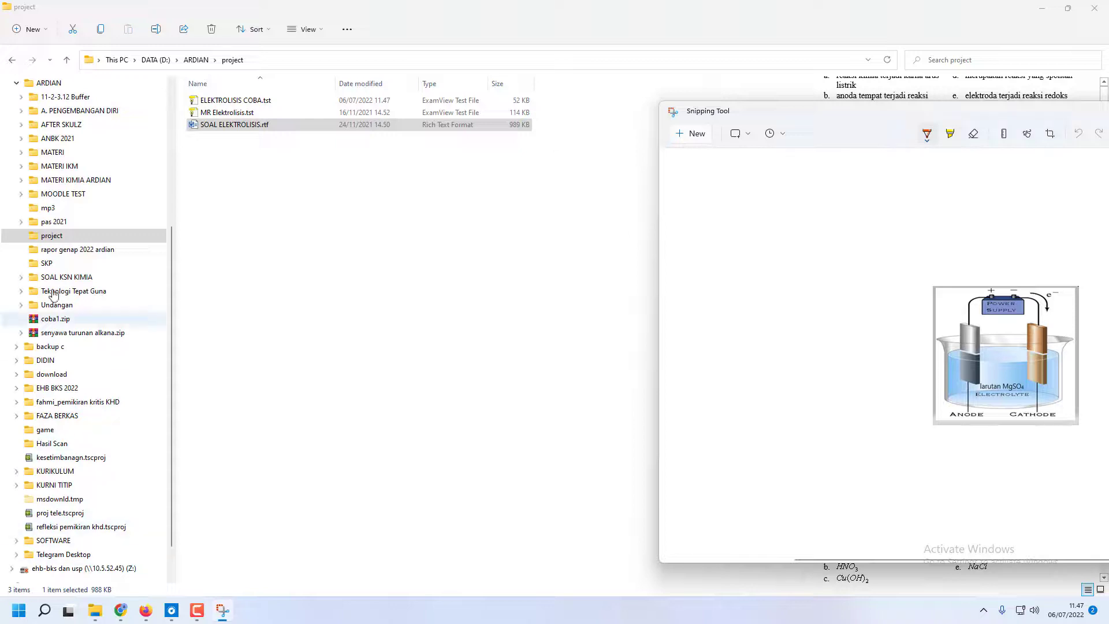
{"action": "left_click", "coordinate": [219, 102]}
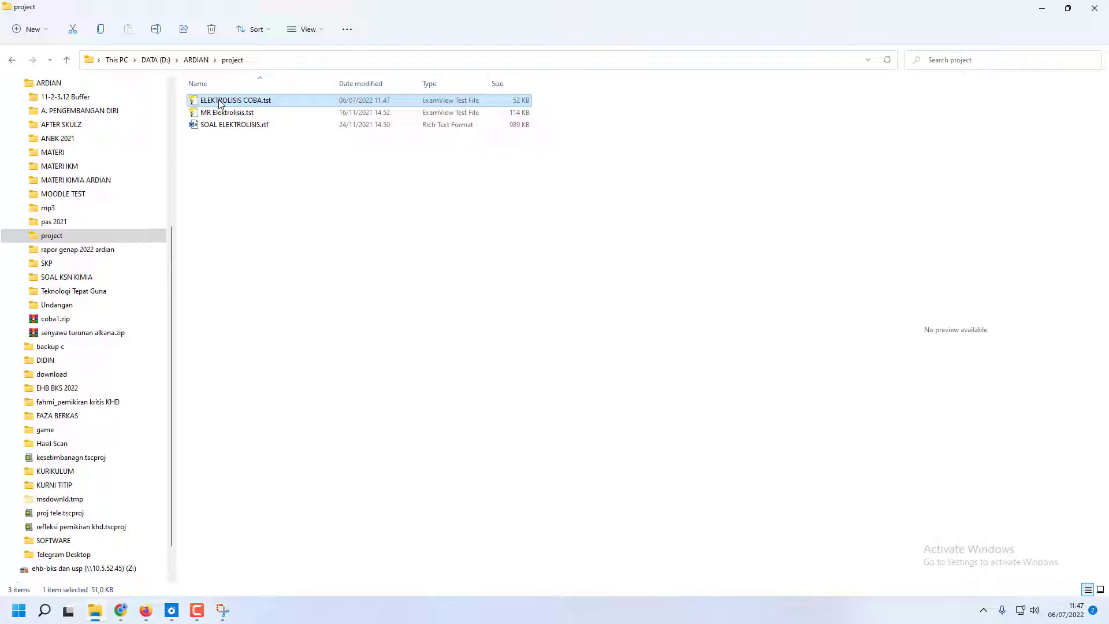
{"action": "left_click", "coordinate": [224, 128]}
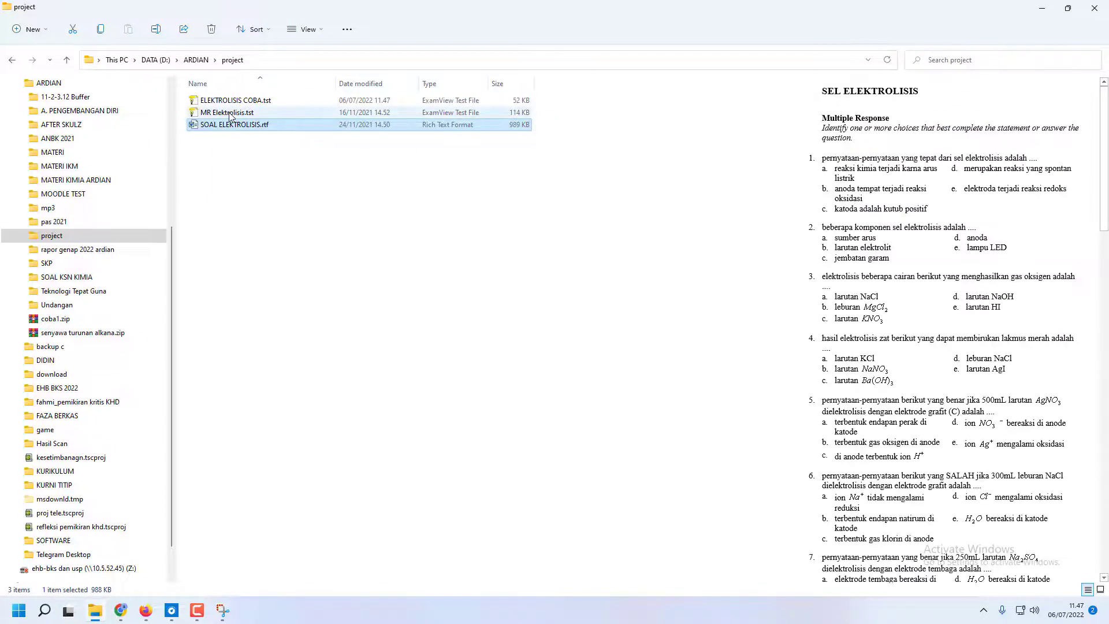
{"action": "left_click", "coordinate": [229, 114]}
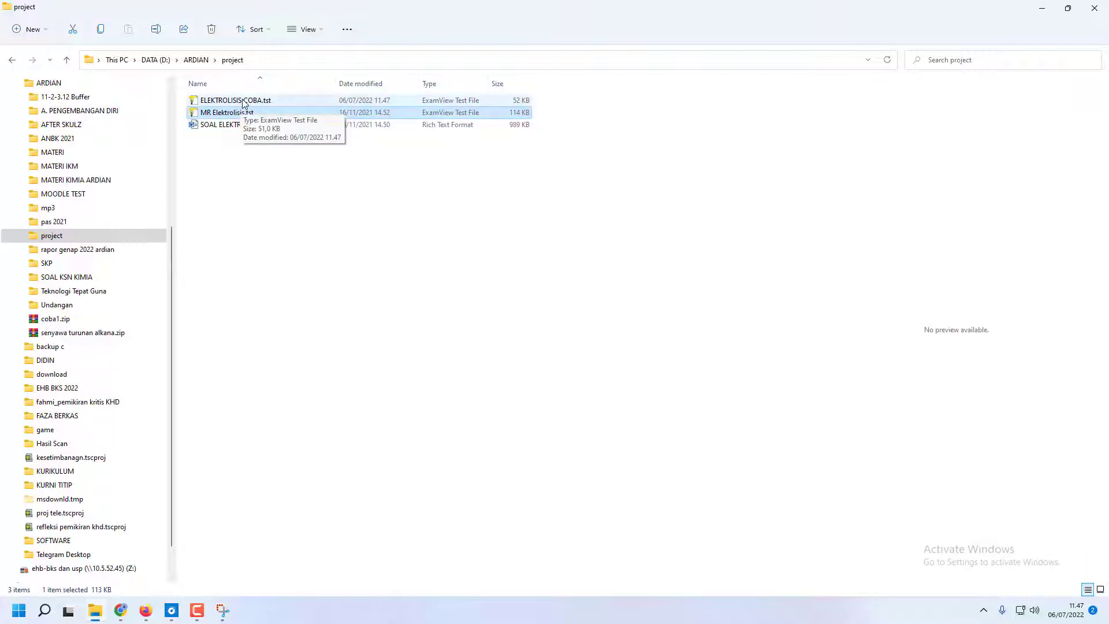
{"action": "left_click", "coordinate": [243, 104]}
Open the test file MR Elektrolisis.tst and look over its questions and answer section
{"action": "double_click", "coordinate": [227, 113]}
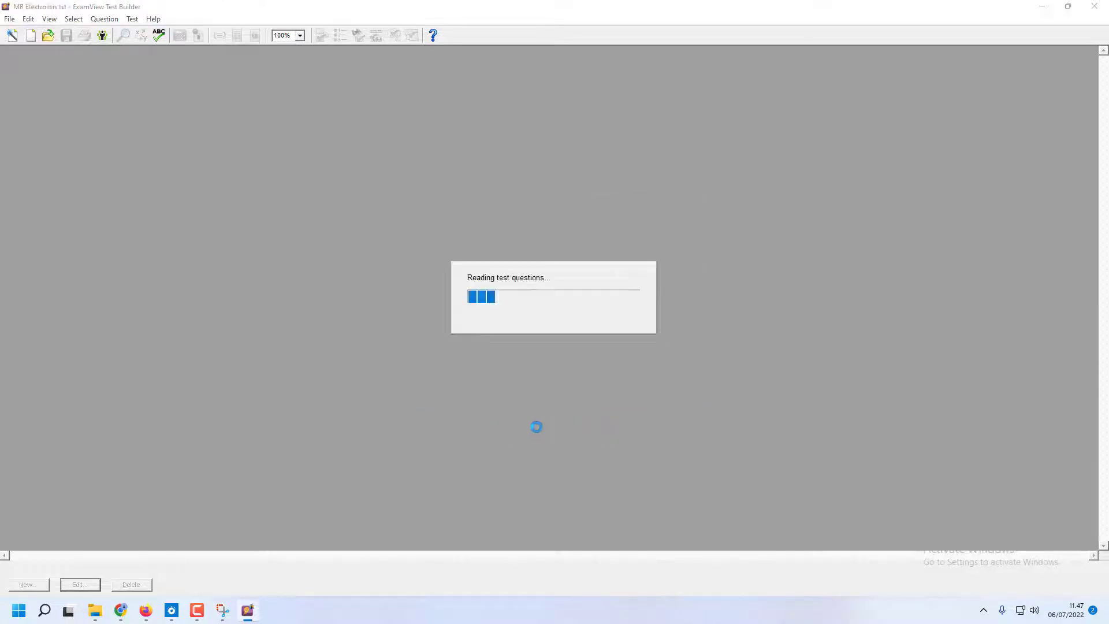
{"action": "scroll", "coordinate": [543, 423], "scroll_direction": "down", "scroll_amount": 5}
{"action": "scroll", "coordinate": [547, 424], "scroll_direction": "down", "scroll_amount": 4}
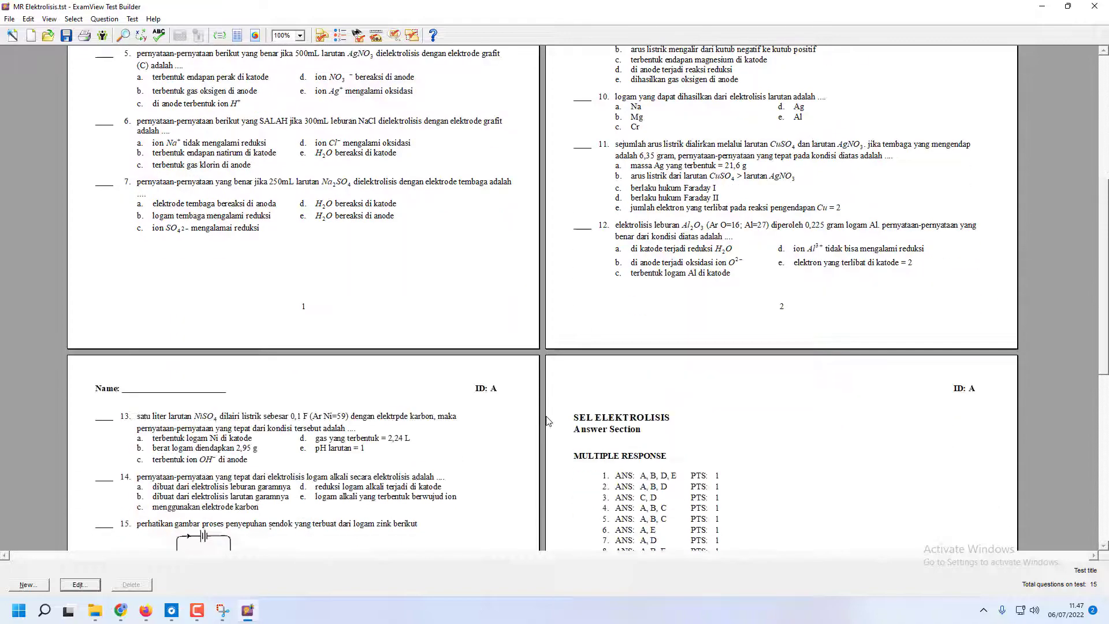
{"action": "scroll", "coordinate": [549, 422], "scroll_direction": "up", "scroll_amount": 9}
{"action": "scroll", "coordinate": [549, 422], "scroll_direction": "up", "scroll_amount": 1}
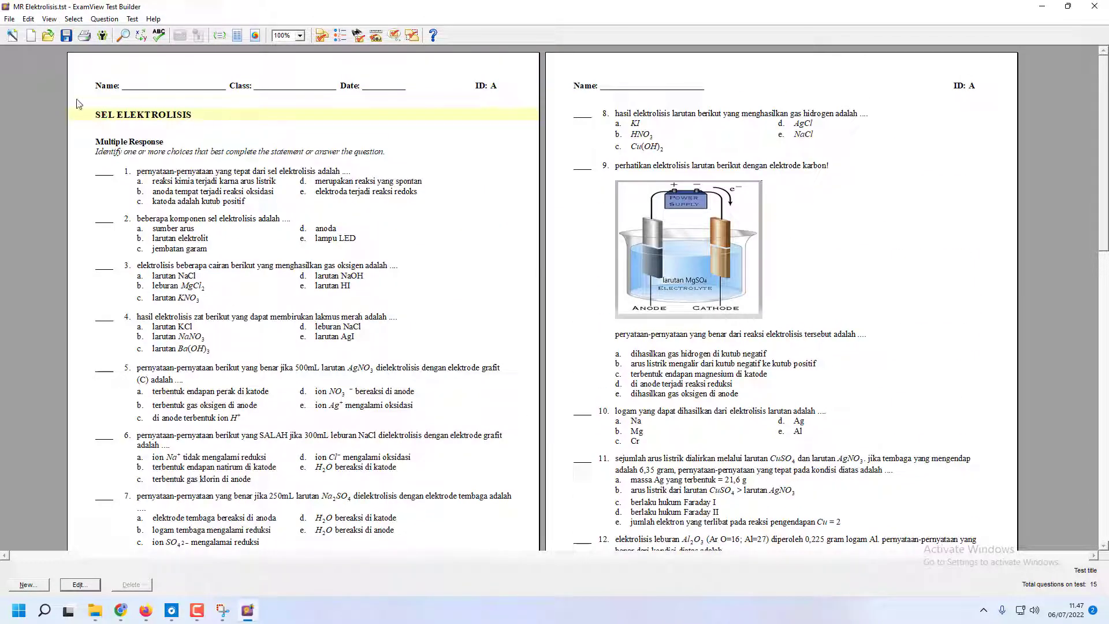
Export the test in Blackboard 6.0-7.0 format to the project folder with the file name MR Elektrolisis
{"action": "left_click", "coordinate": [10, 19]}
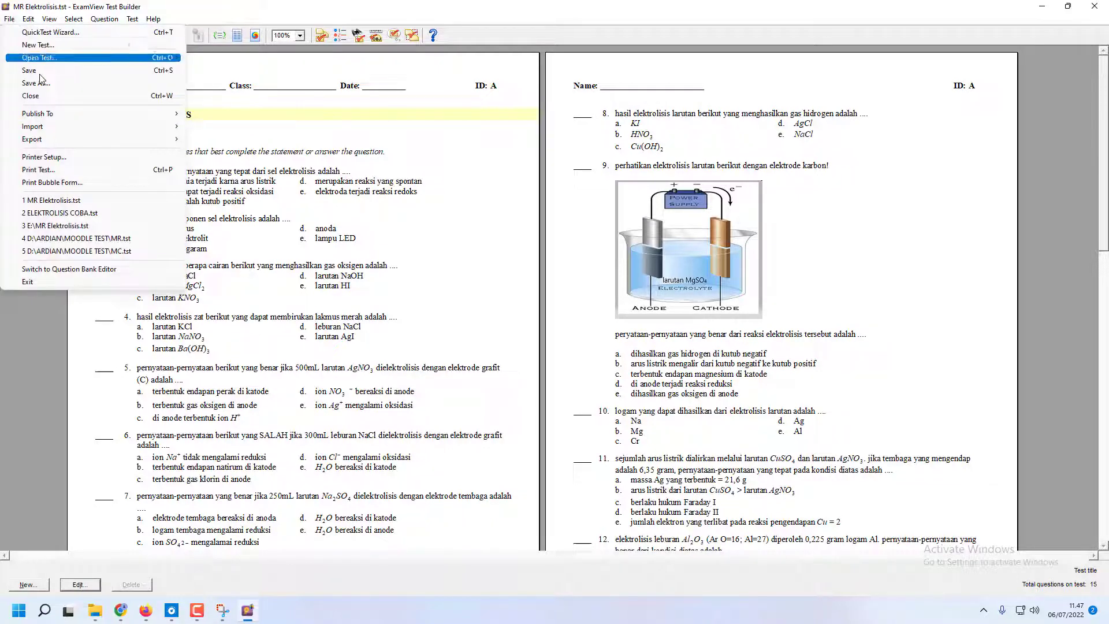
{"action": "mouse_move", "coordinate": [68, 142]}
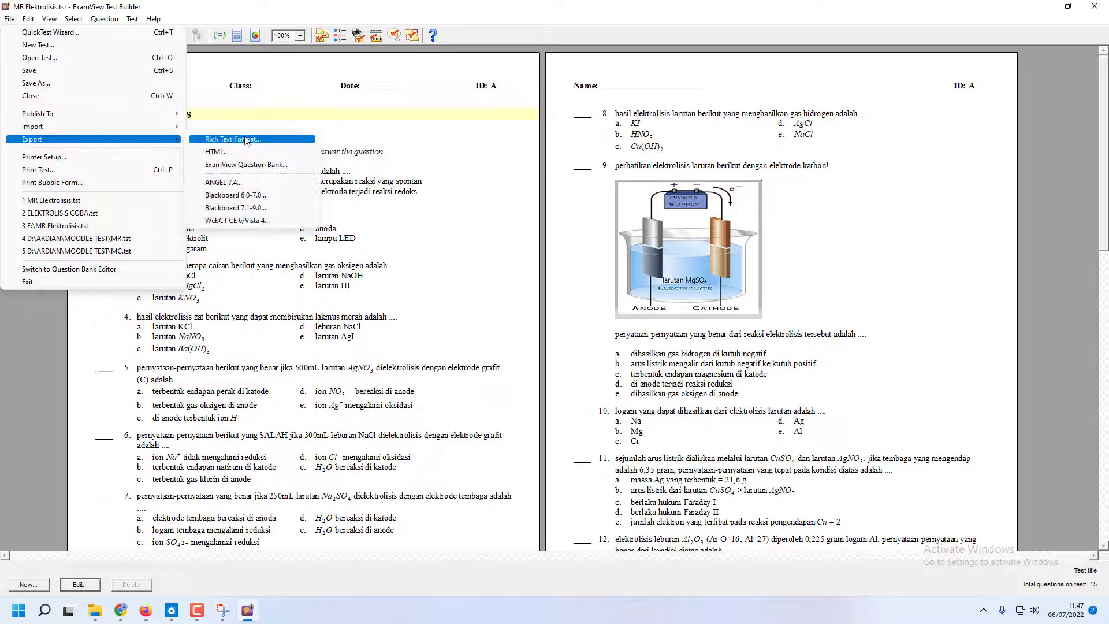
{"action": "left_click", "coordinate": [271, 198]}
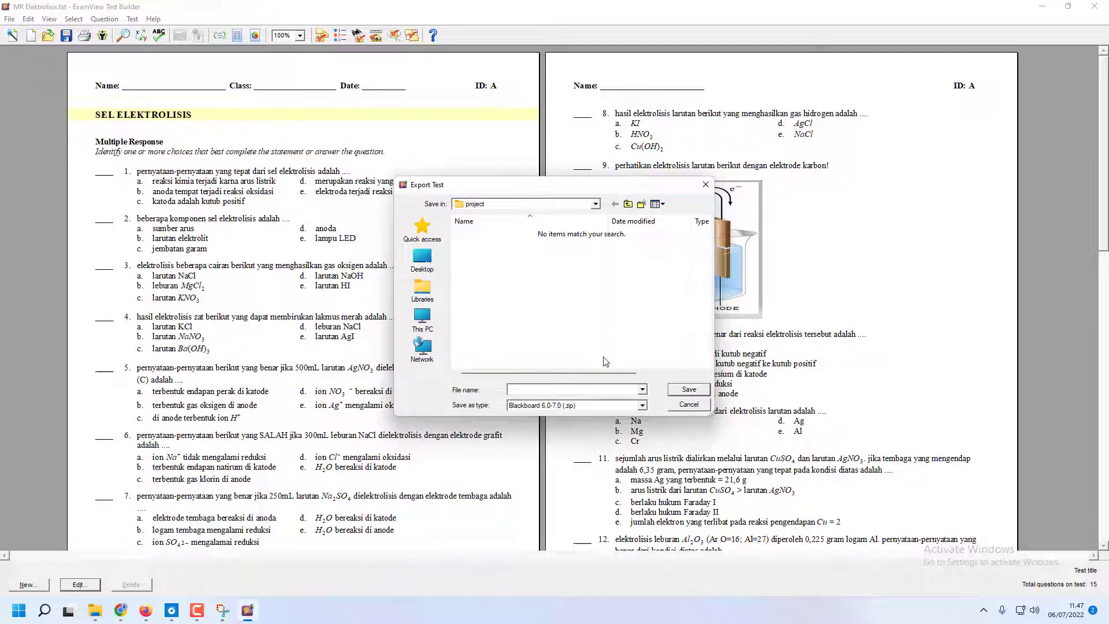
{"action": "type", "text": "m"}
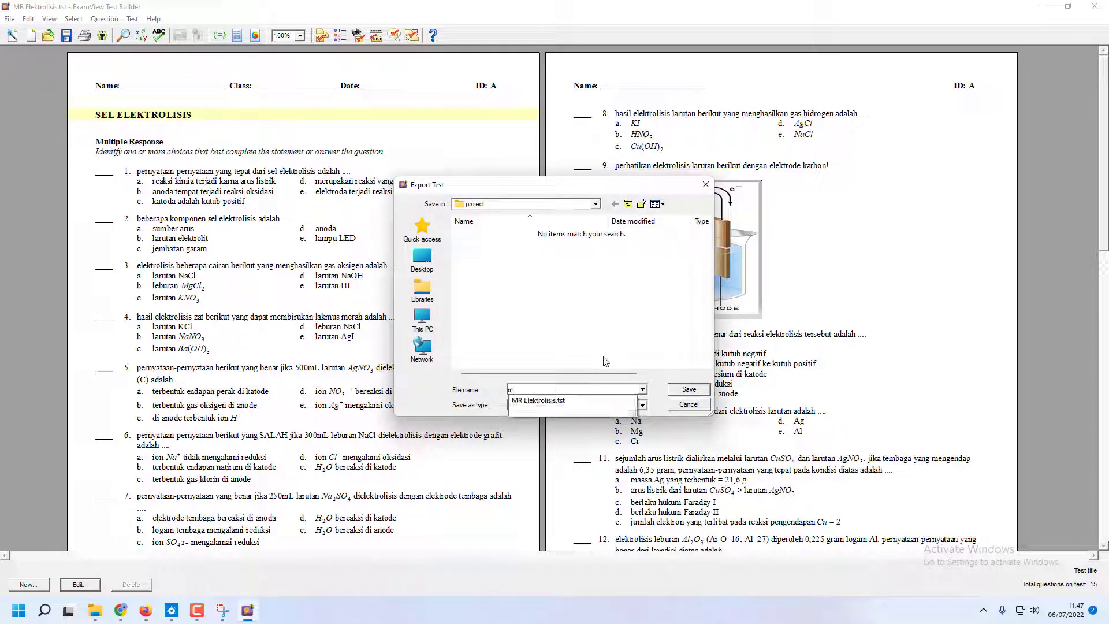
{"action": "key", "text": "BackSpace"}
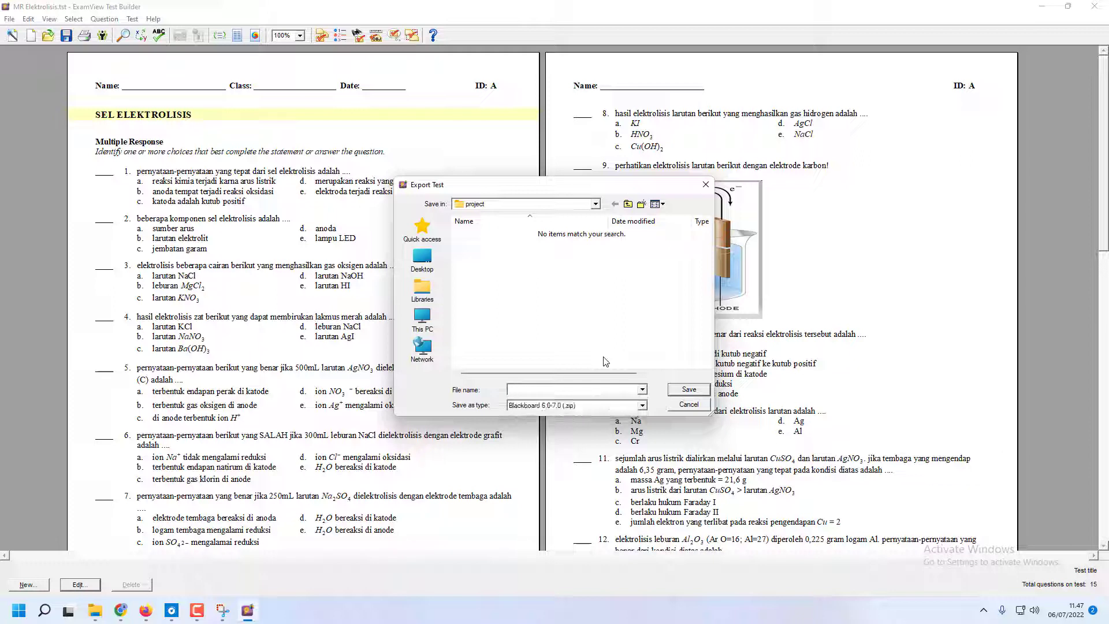
{"action": "type", "text": "MR Elektrolisis"}
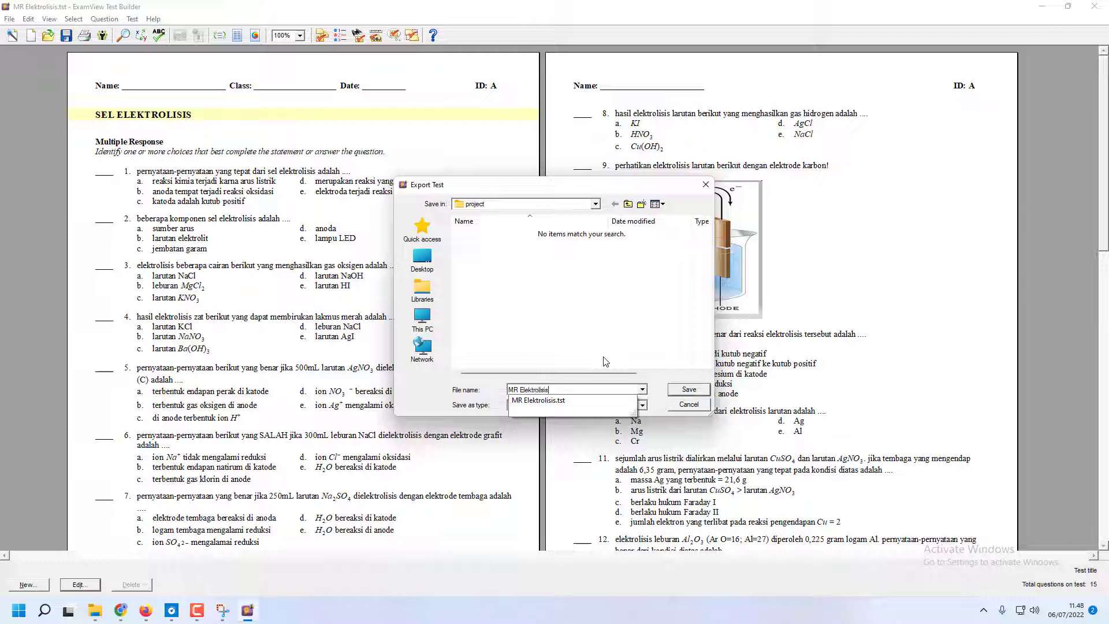
{"action": "left_click", "coordinate": [584, 353]}
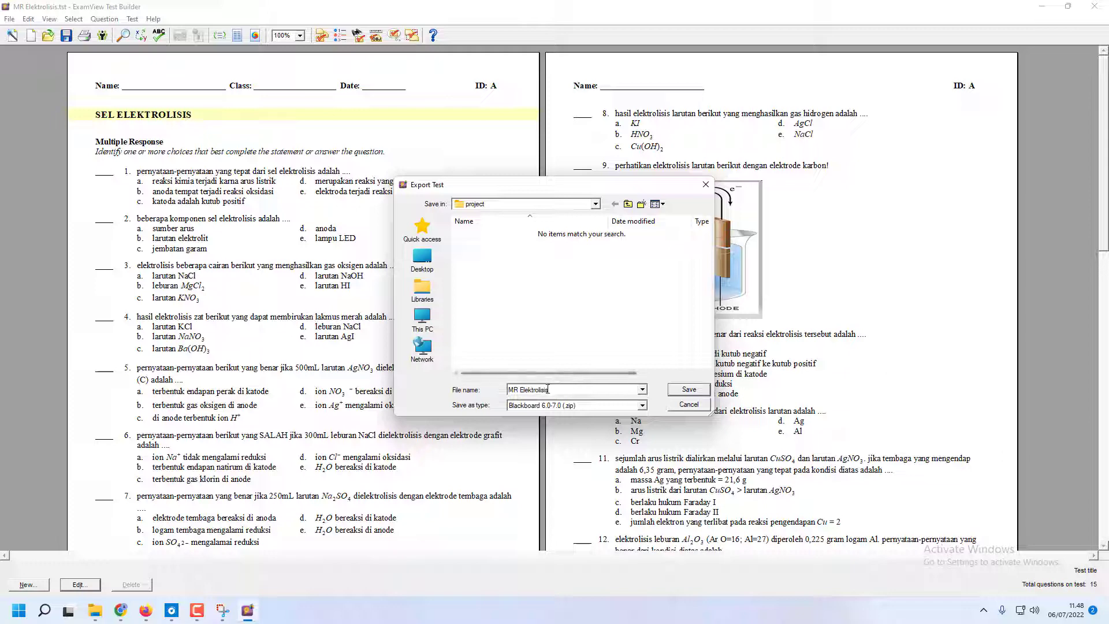
{"action": "left_click_drag", "start_coordinate": [547, 389], "coordinate": [509, 388]}
{"action": "key", "text": "ctrl+c"}
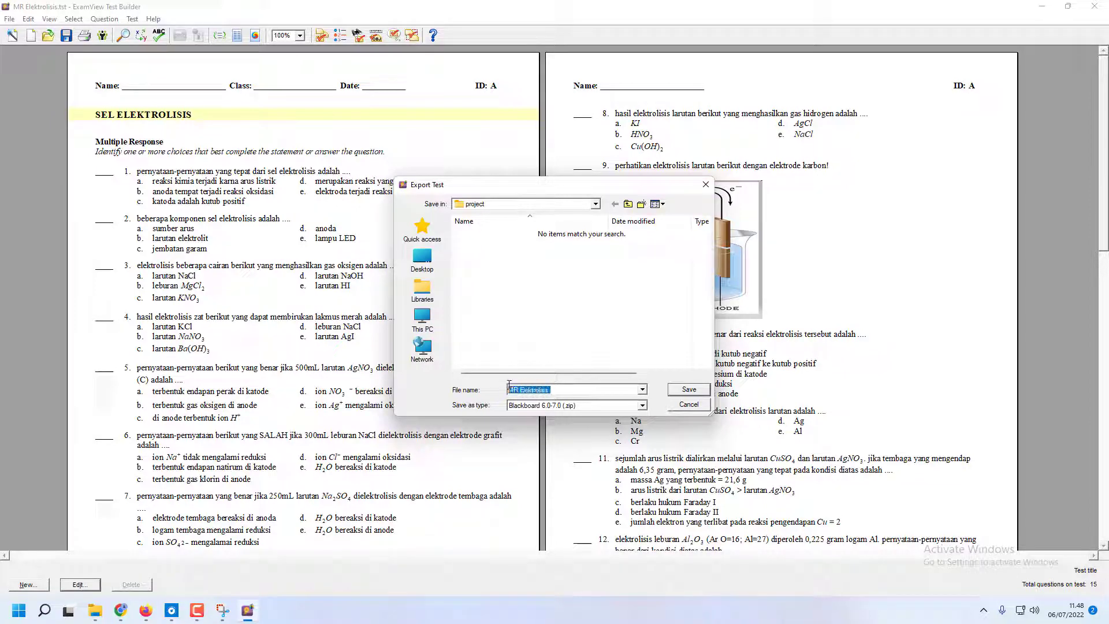
{"action": "left_click", "coordinate": [688, 390]}
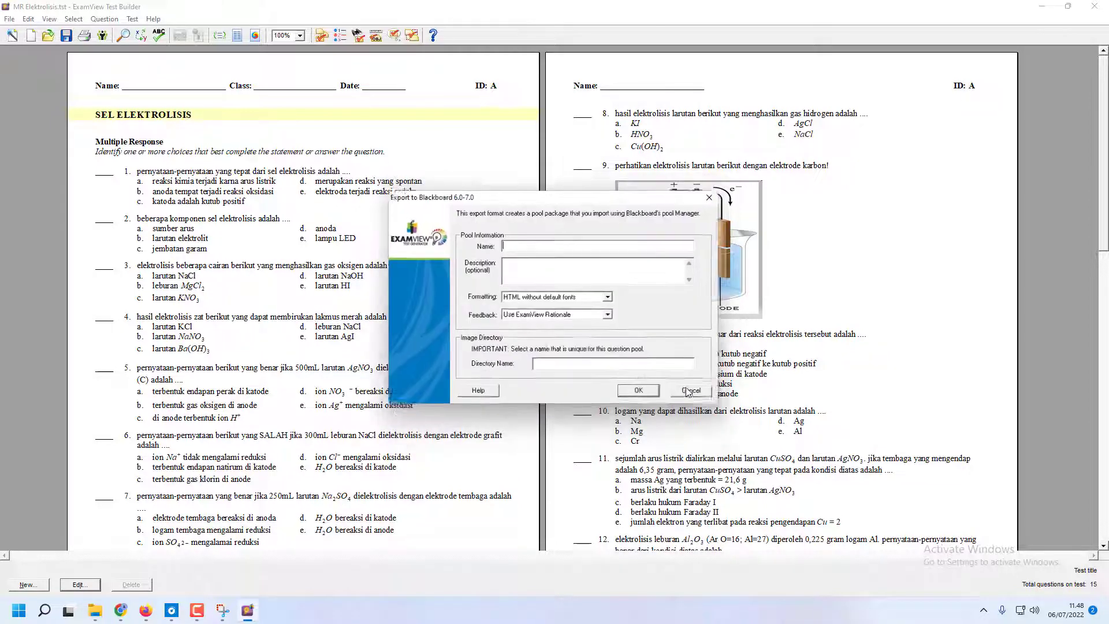
Enter MR Elektrolisis as both the pool name and the image directory name and complete the Blackboard export
{"action": "left_click", "coordinate": [510, 243]}
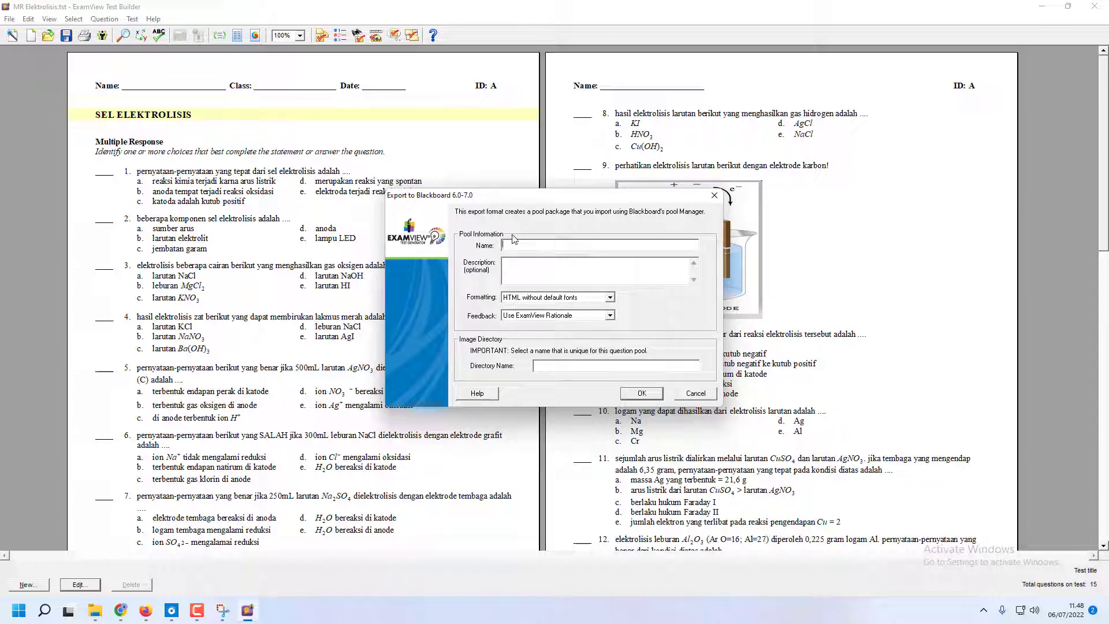
{"action": "key", "text": "ctrl+v"}
{"action": "key", "text": "ctrl+v"}
{"action": "left_click", "coordinate": [642, 393]}
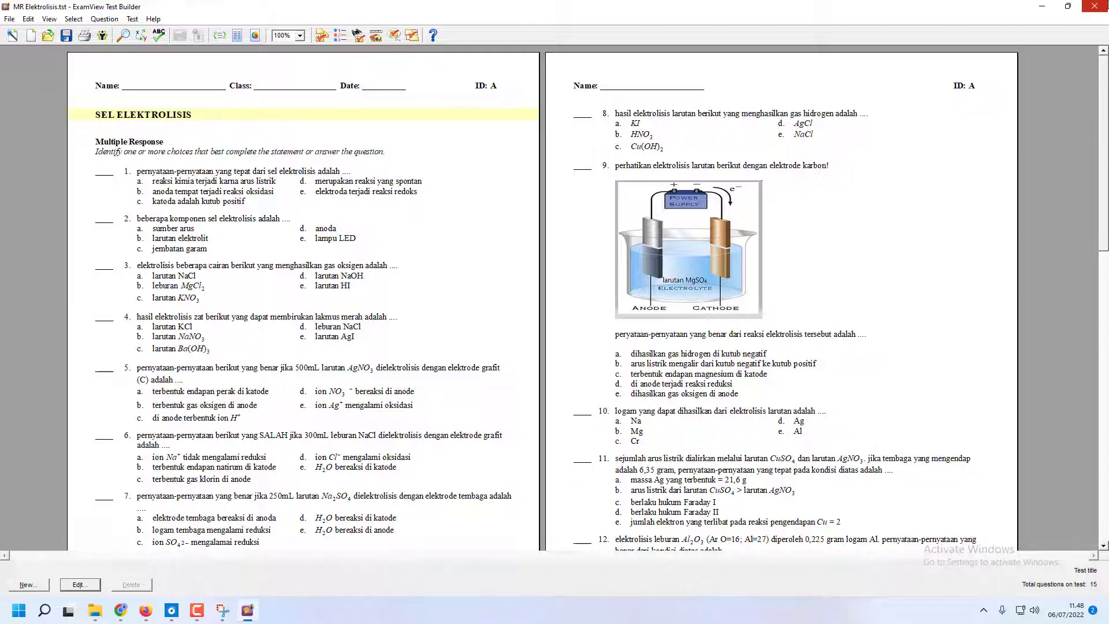
Close ExamView and select the exported MR Elektrolisis.zip in the project folder
{"action": "left_click", "coordinate": [1093, 5]}
{"action": "left_click", "coordinate": [1093, 6]}
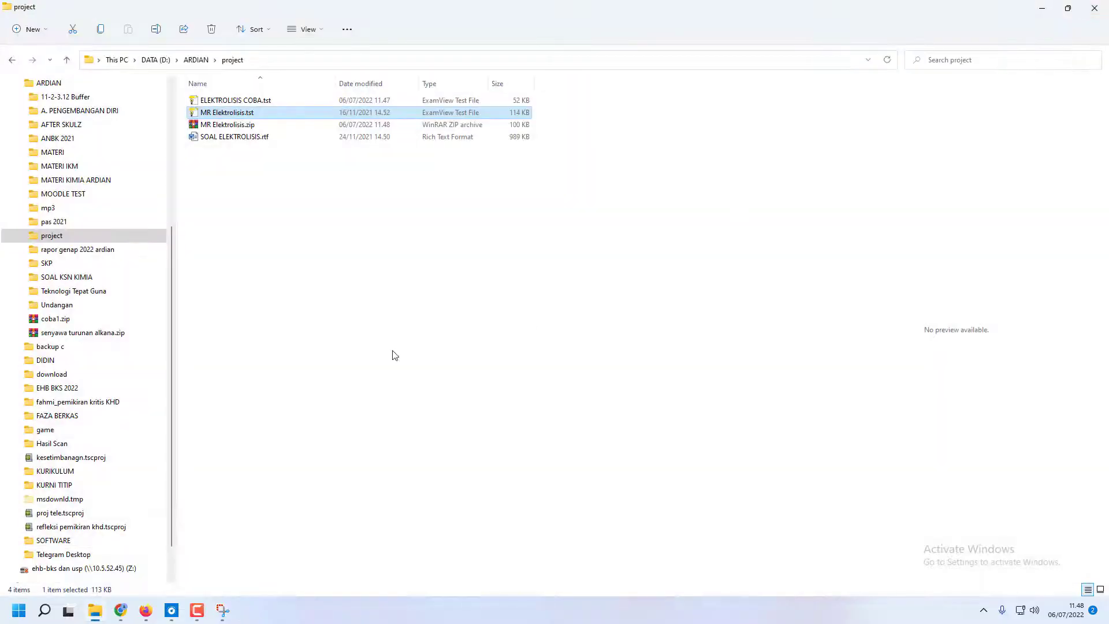
{"action": "left_click", "coordinate": [216, 127]}
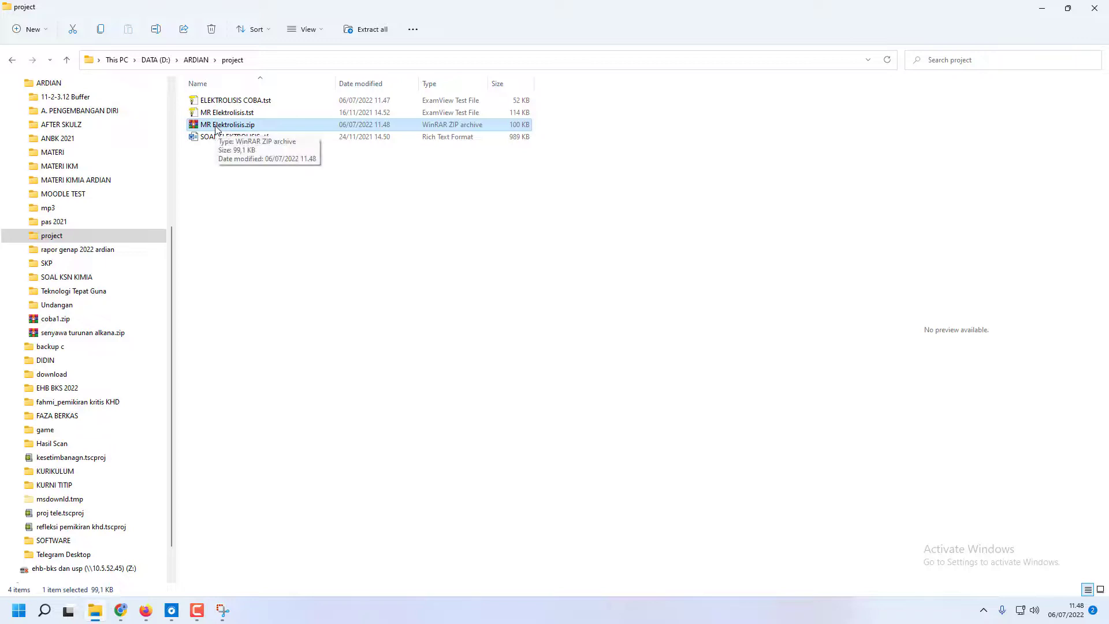
Switch to the Moodle site in Chrome, log out of the current account and select the site's address
{"action": "left_click", "coordinate": [145, 612]}
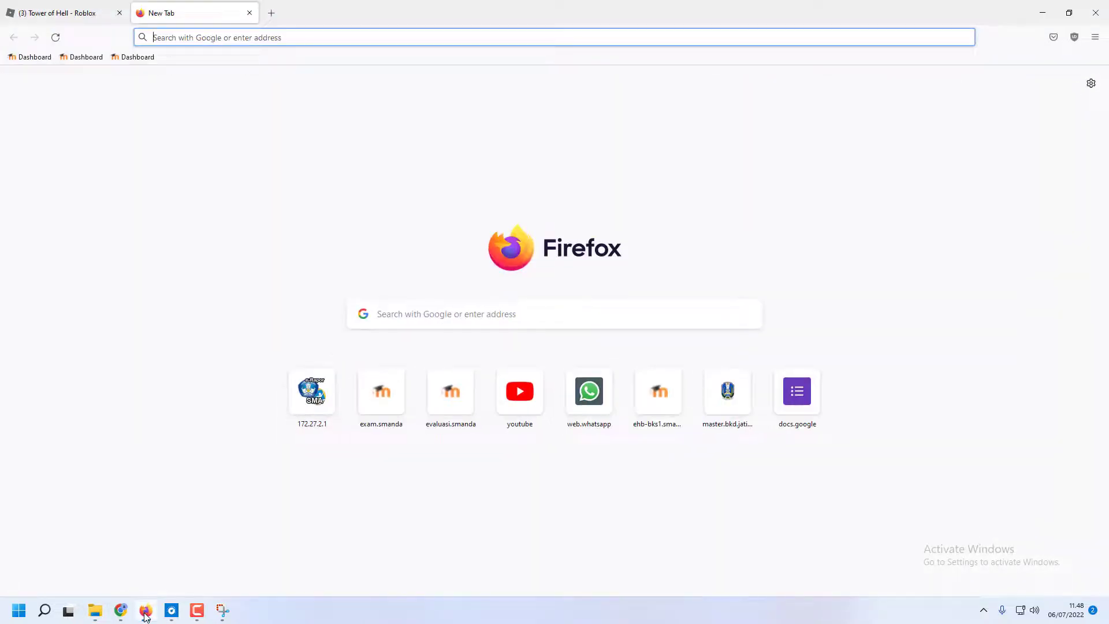
{"action": "left_click", "coordinate": [120, 610]}
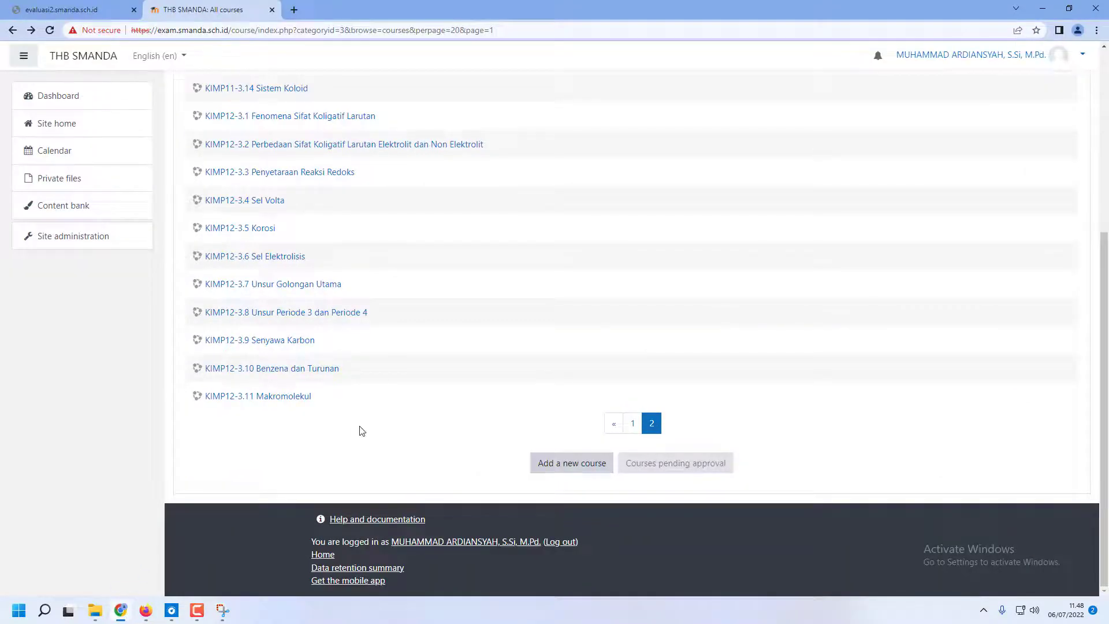
{"action": "scroll", "coordinate": [359, 431], "scroll_direction": "up", "scroll_amount": 5}
{"action": "left_click", "coordinate": [1079, 56]}
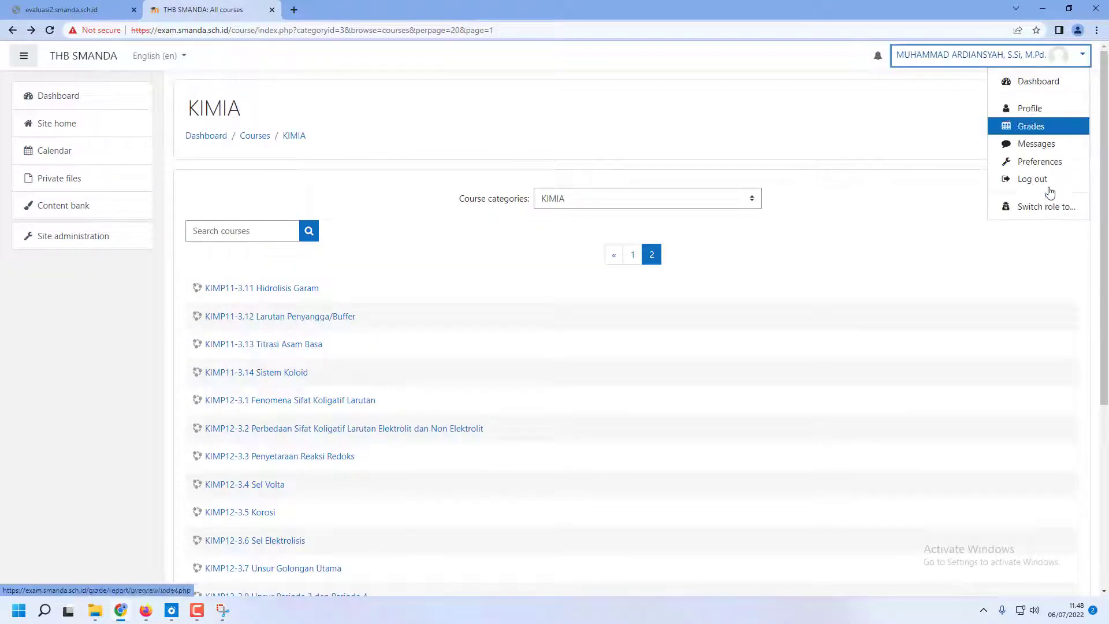
{"action": "left_click", "coordinate": [1046, 180]}
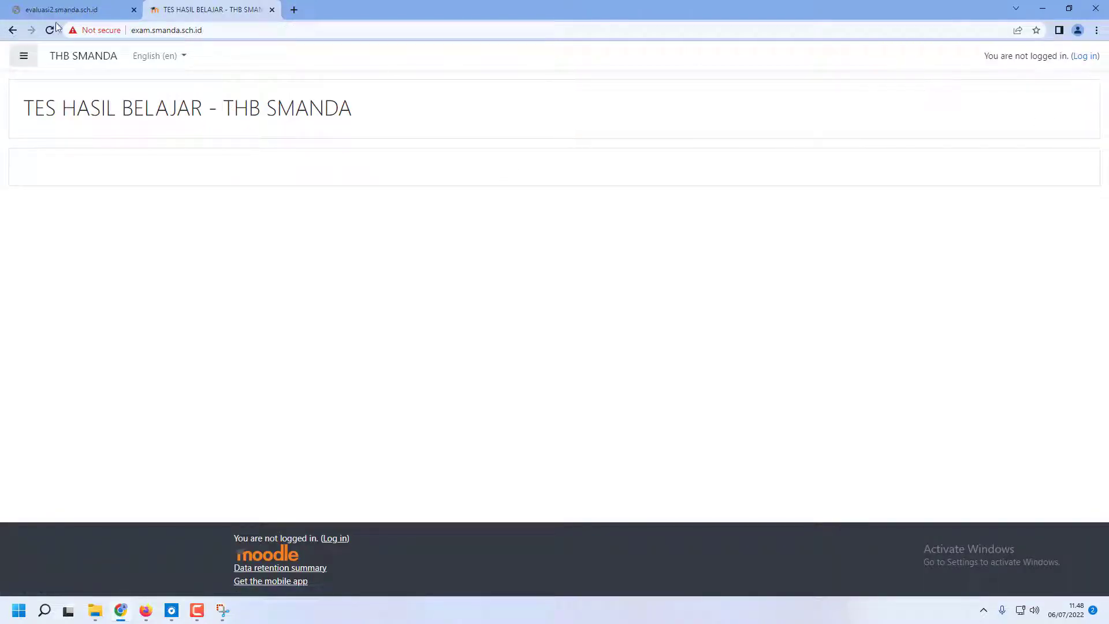
{"action": "left_click", "coordinate": [115, 30]}
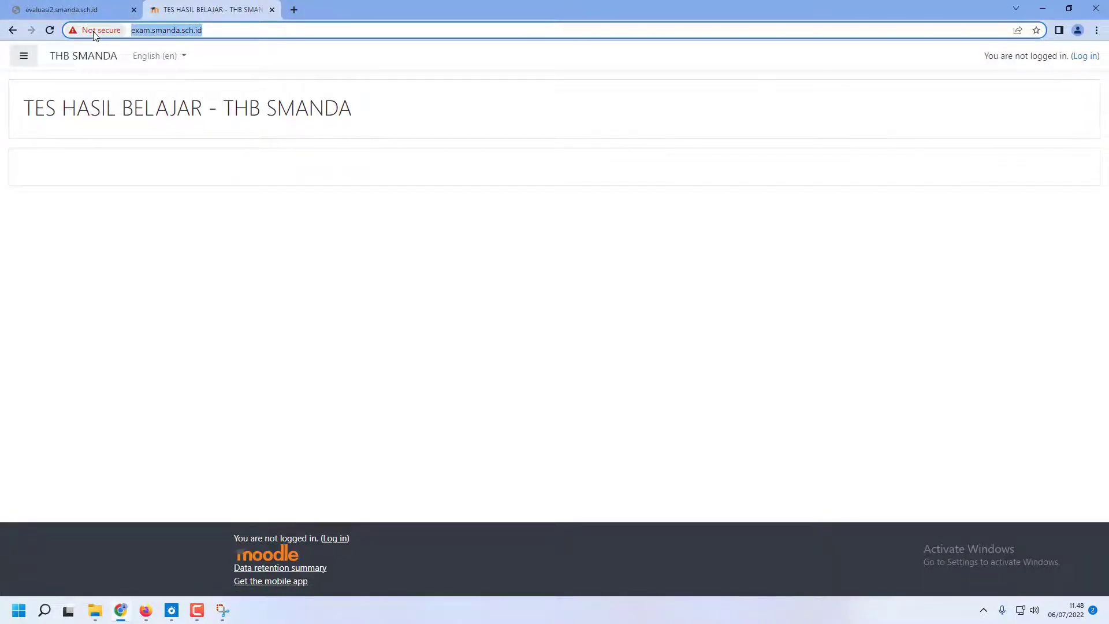
Load the exam.smanda.sch.id site in the browser
{"action": "type", "text": "exam"}
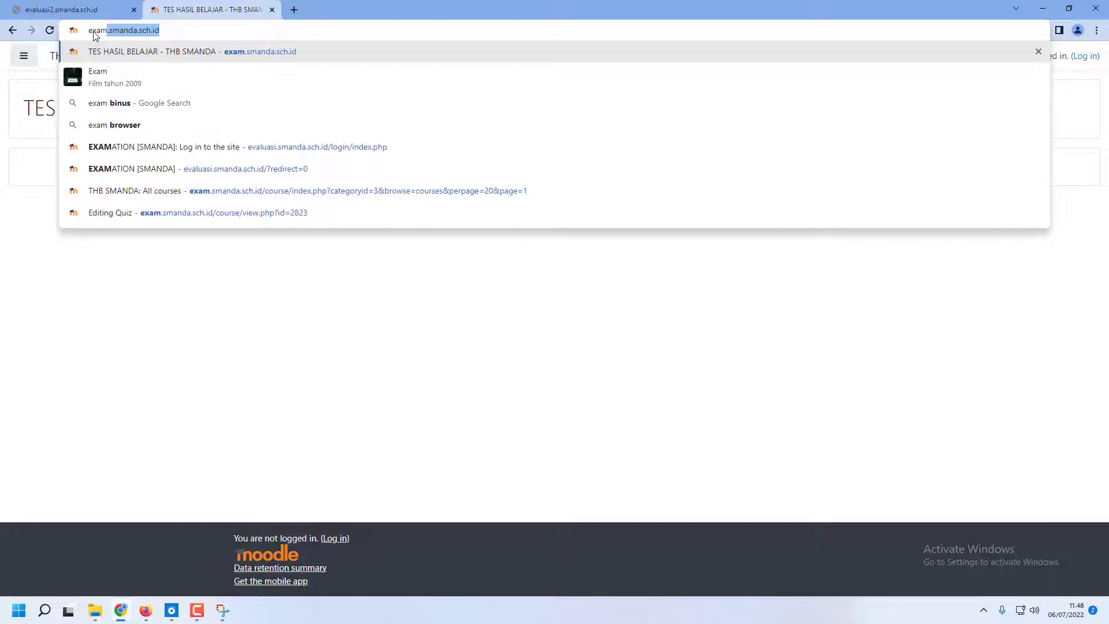
{"action": "type", "text": ".smanda"}
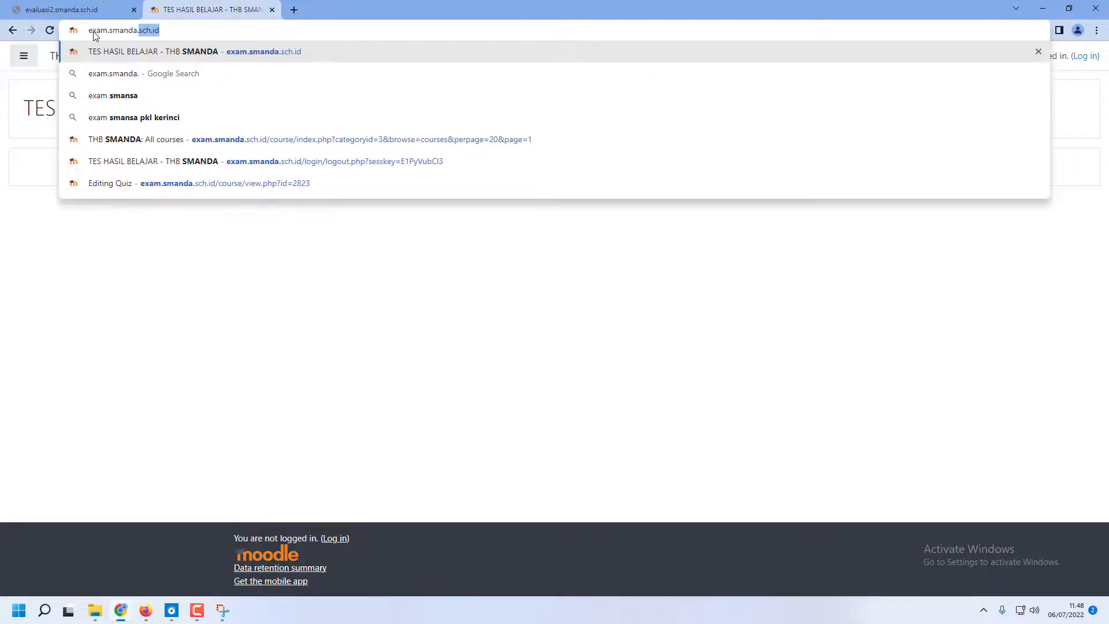
{"action": "type", "text": ".sch/"}
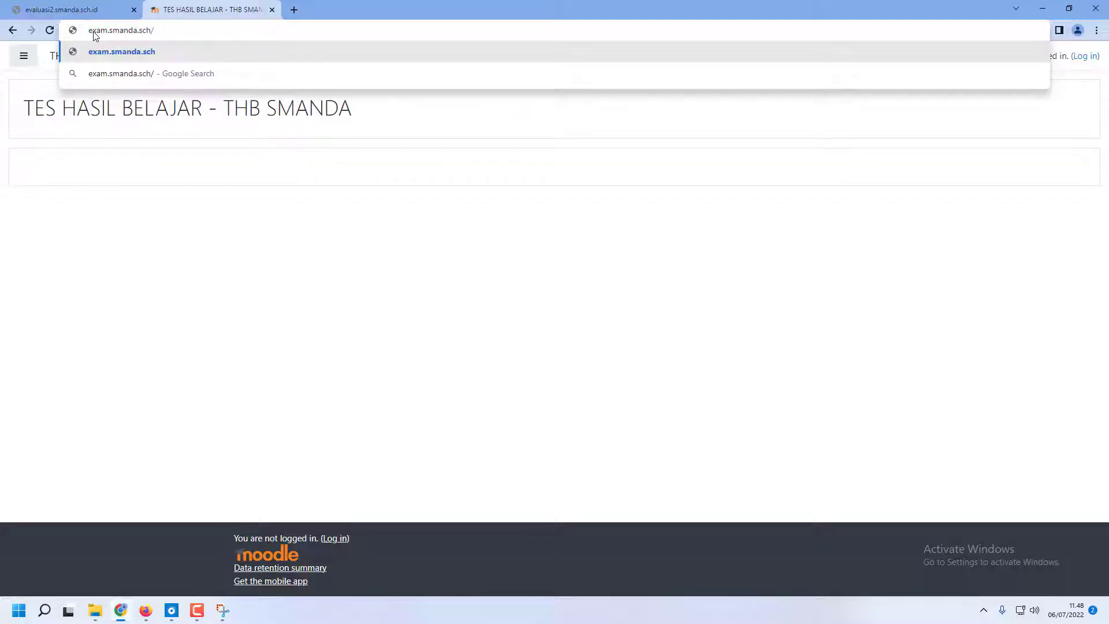
{"action": "key", "text": "BackSpace"}
{"action": "type", "text": ".i"}
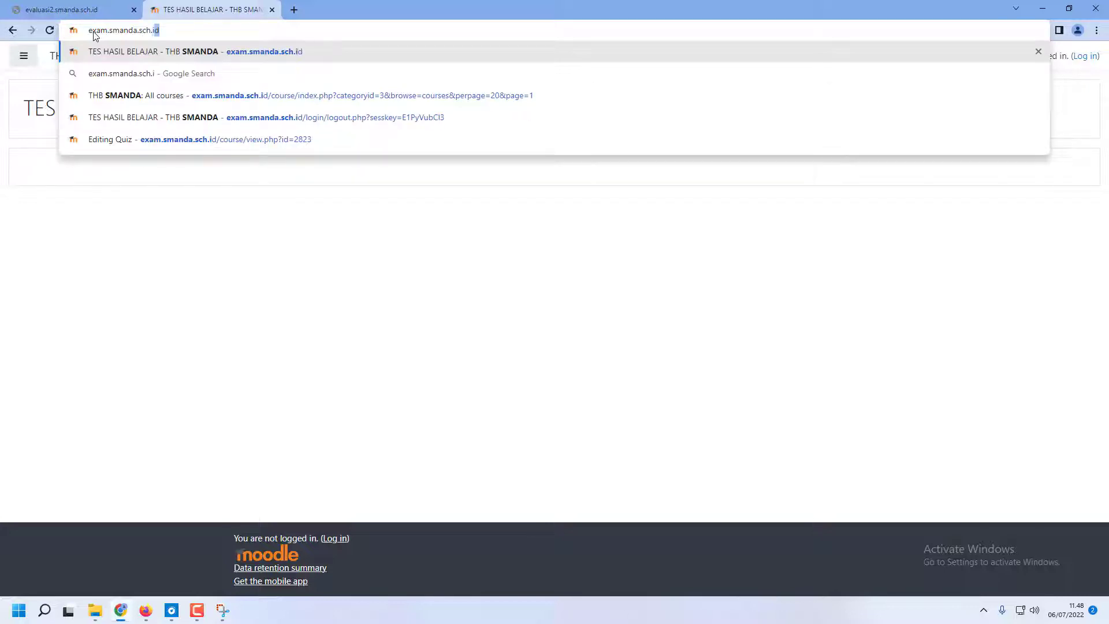
{"action": "key", "text": "Return"}
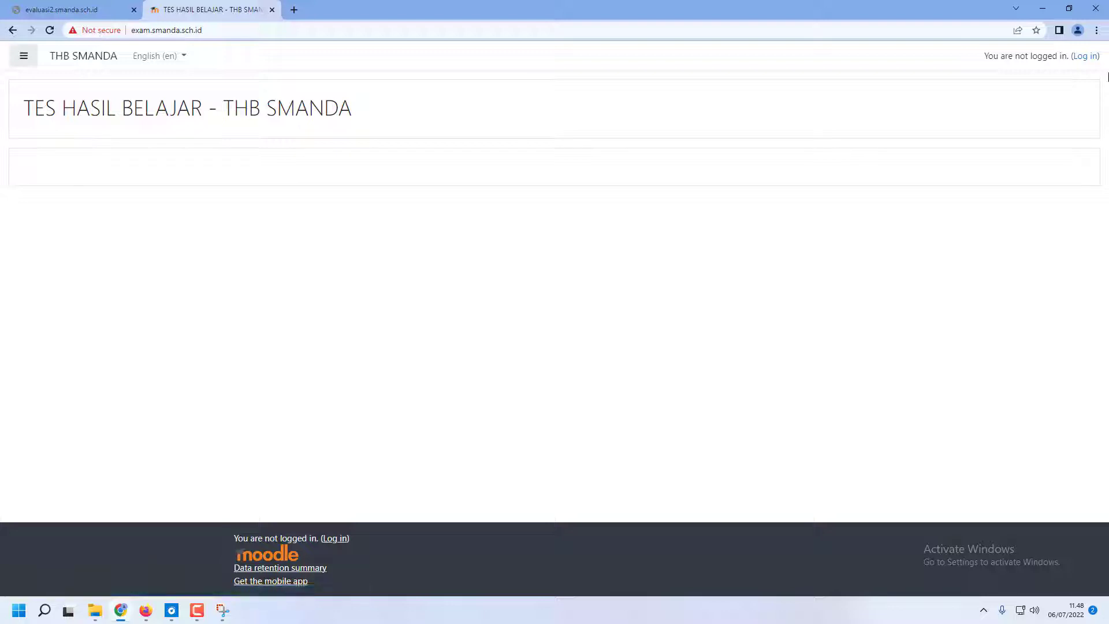
Log in to the THB SMANDA site with the teacher's username and the account password
{"action": "left_click", "coordinate": [1084, 56]}
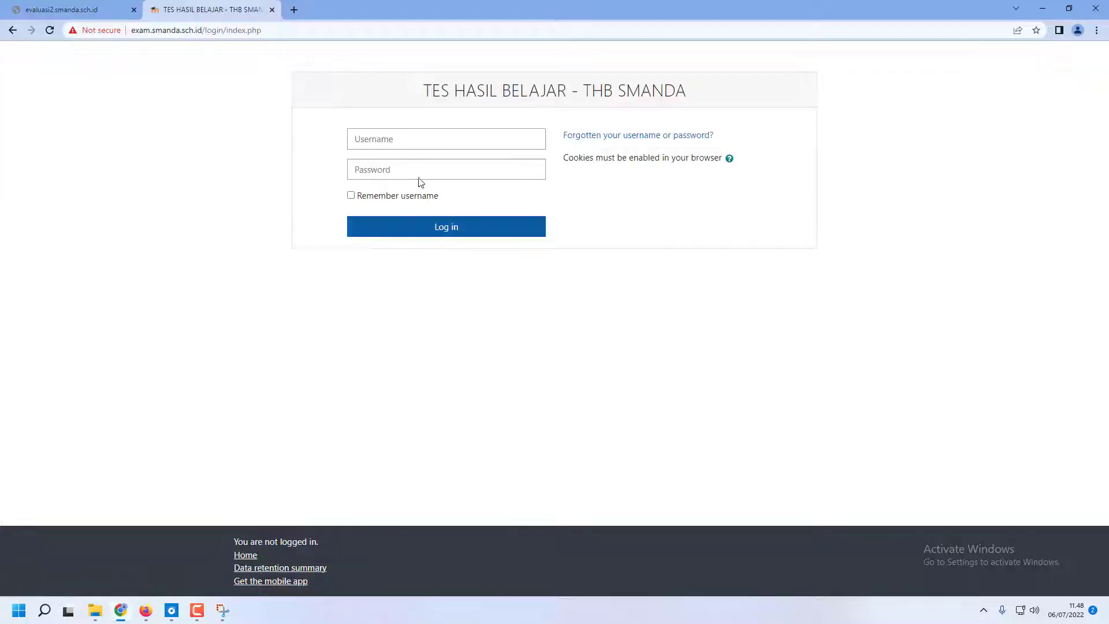
{"action": "left_click", "coordinate": [391, 141]}
{"action": "left_click", "coordinate": [388, 166]}
{"action": "left_click", "coordinate": [389, 167]}
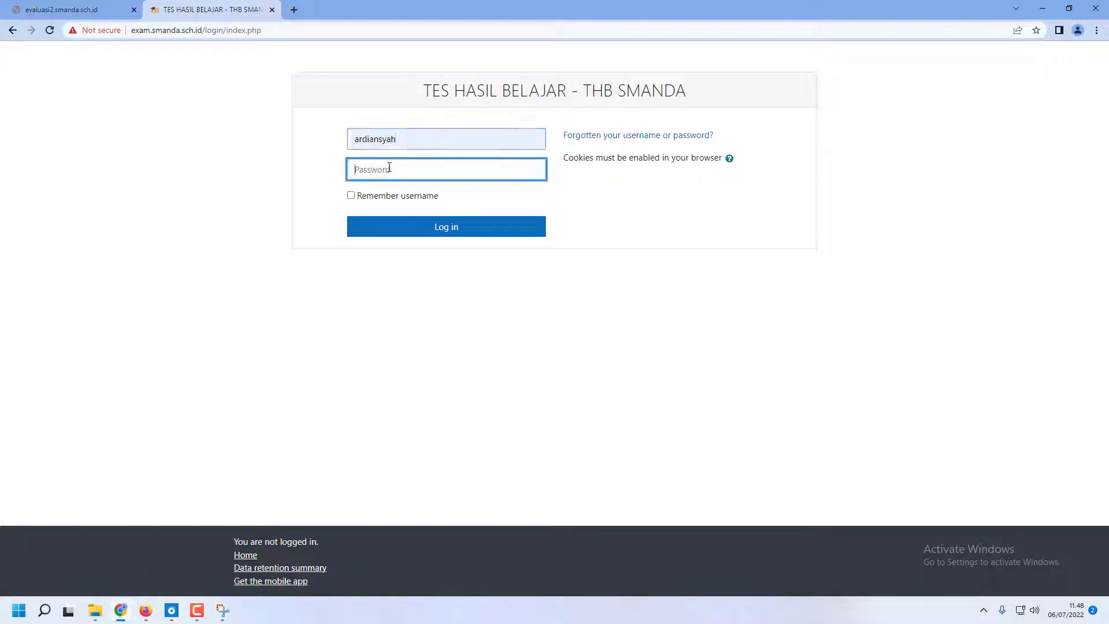
{"action": "type", "text": "a"}
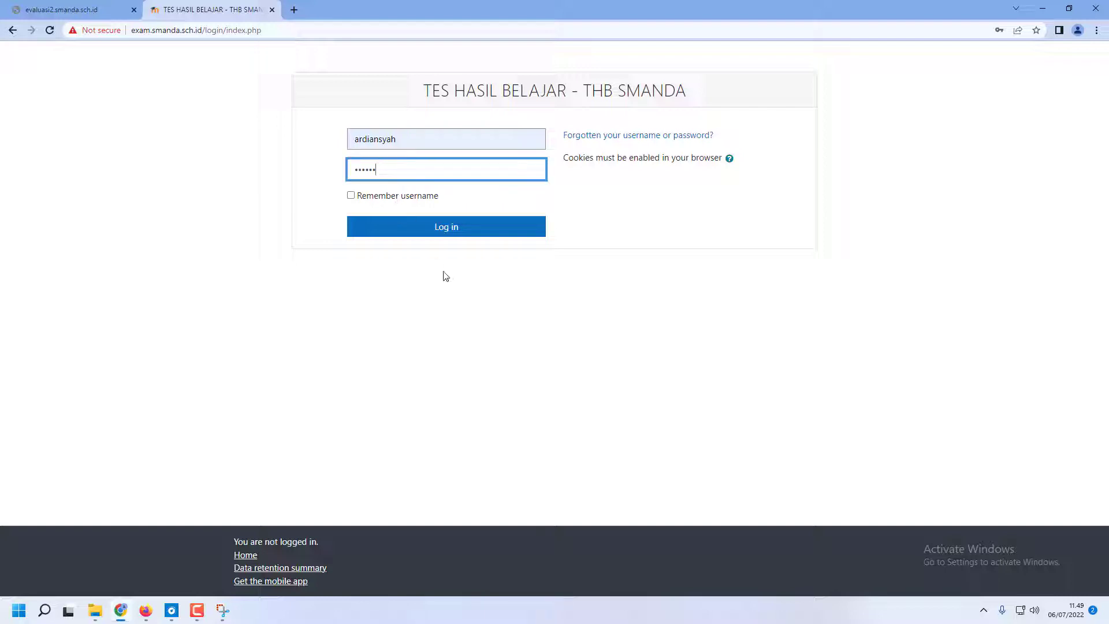
{"action": "left_click", "coordinate": [429, 229]}
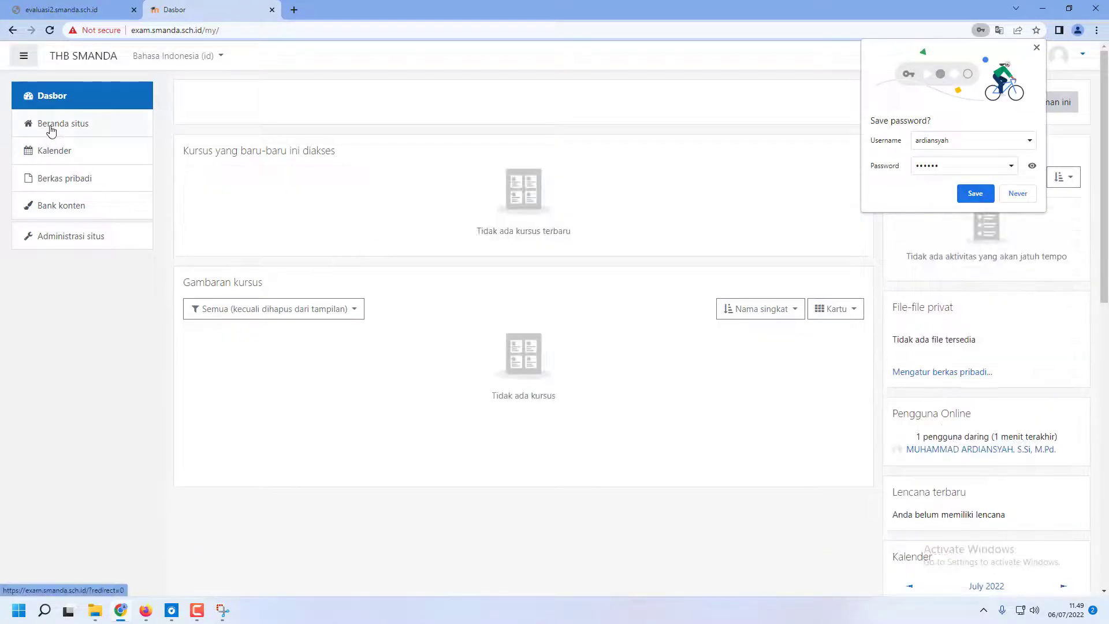
From the site home, open the KIMP12-3.6 Sel Elektrolisis course on the second page of the KIMIA category
{"action": "left_click", "coordinate": [51, 130]}
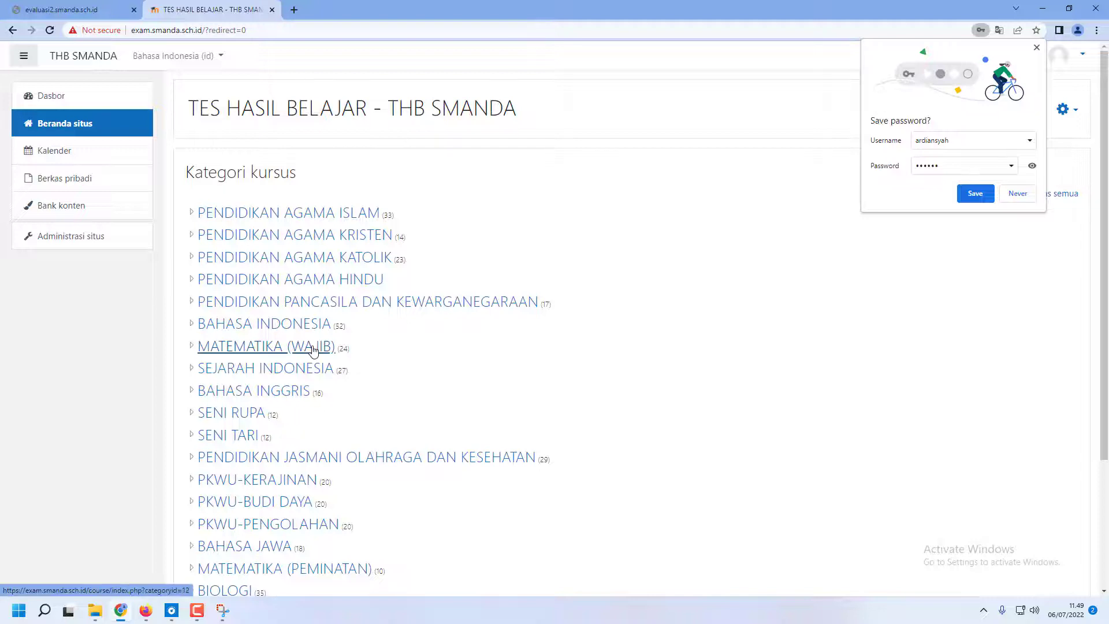
{"action": "scroll", "coordinate": [316, 347], "scroll_direction": "down", "scroll_amount": 2}
{"action": "scroll", "coordinate": [315, 351], "scroll_direction": "down", "scroll_amount": 2}
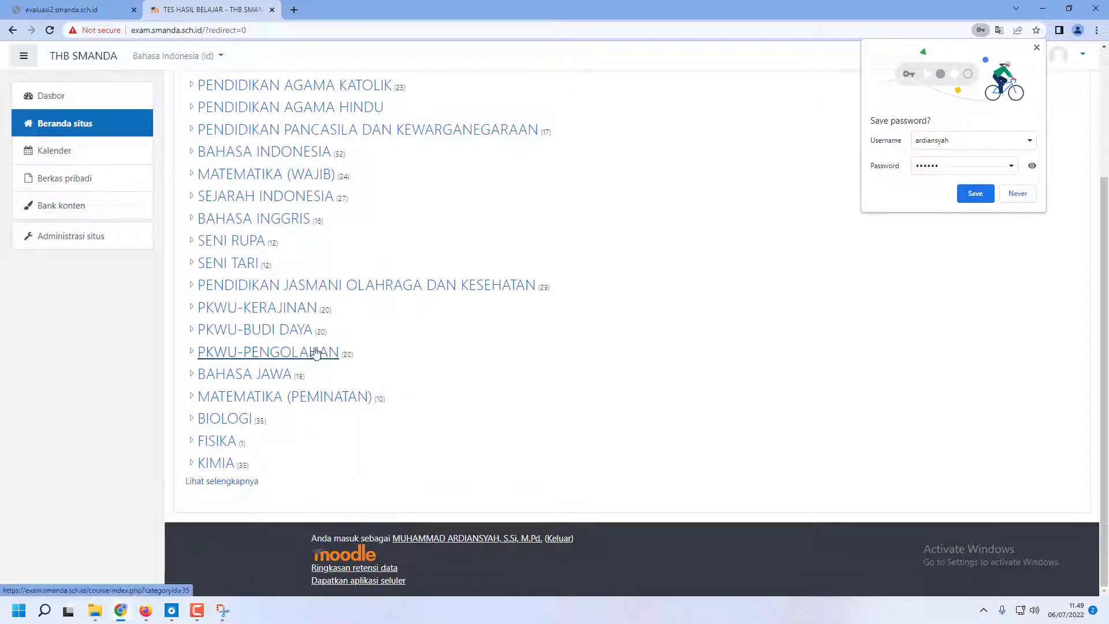
{"action": "left_click", "coordinate": [226, 465]}
{"action": "scroll", "coordinate": [321, 445], "scroll_direction": "down", "scroll_amount": 4}
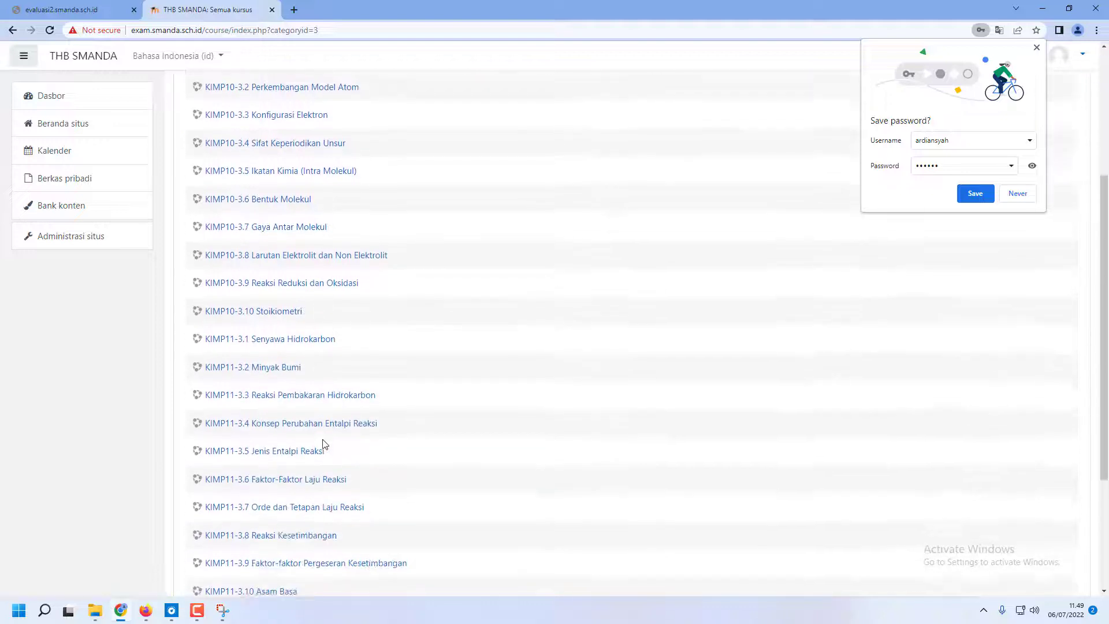
{"action": "scroll", "coordinate": [347, 443], "scroll_direction": "down", "scroll_amount": 3}
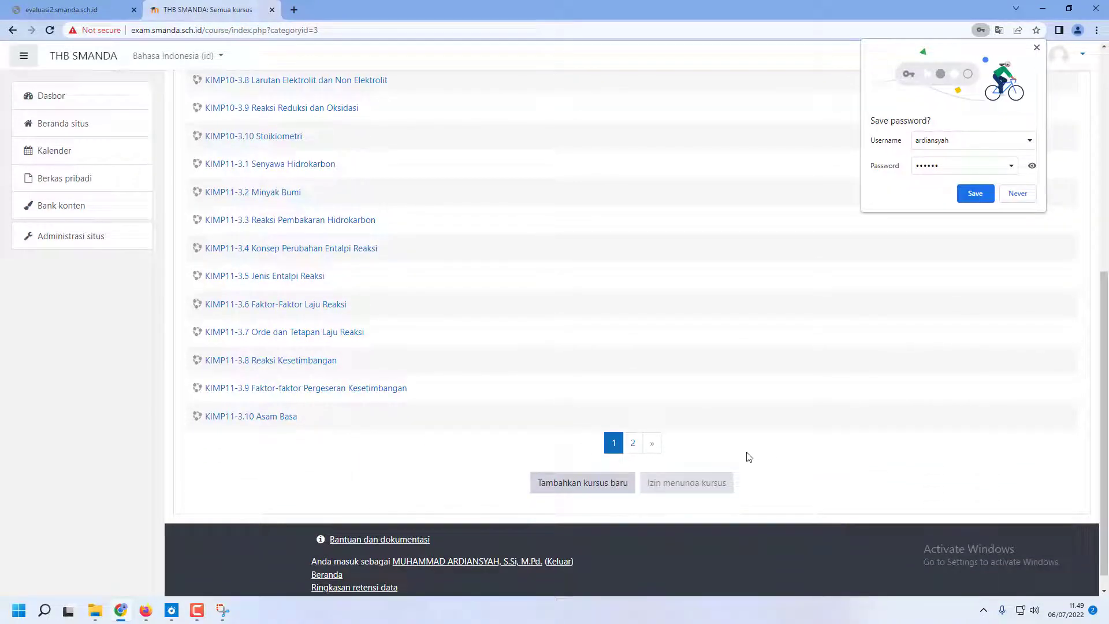
{"action": "left_click", "coordinate": [632, 443]}
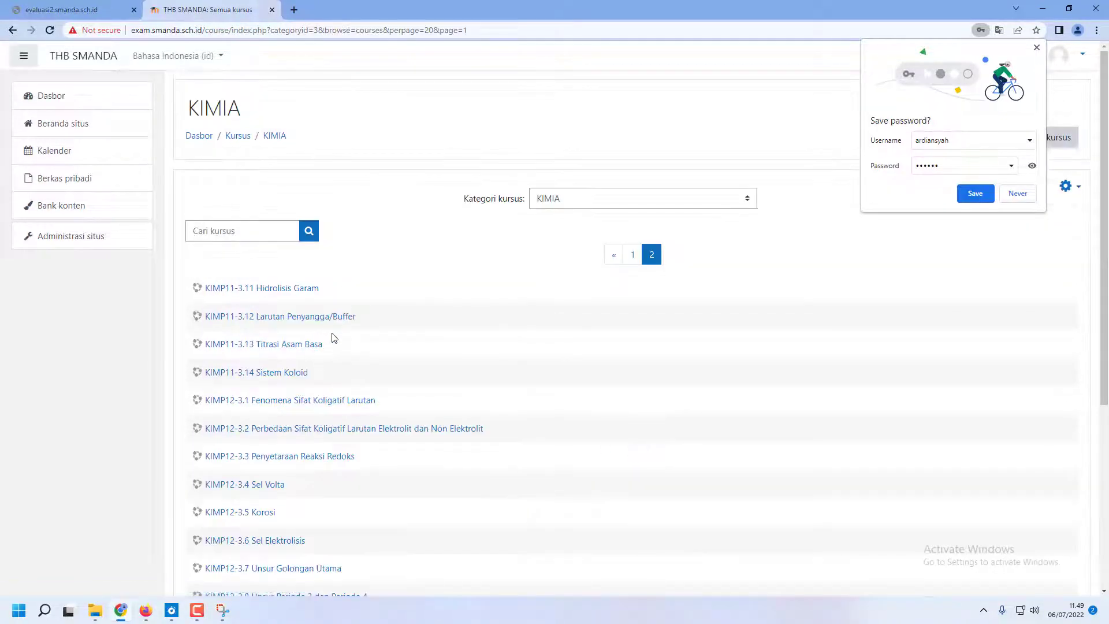
{"action": "scroll", "coordinate": [334, 340], "scroll_direction": "down", "scroll_amount": 3}
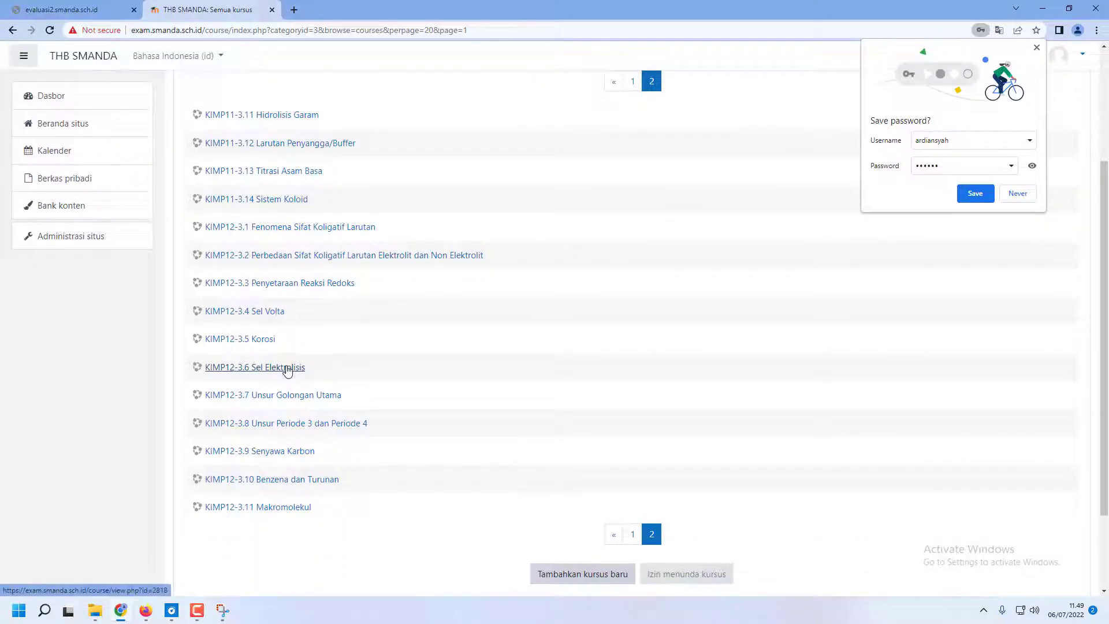
{"action": "left_click", "coordinate": [287, 370]}
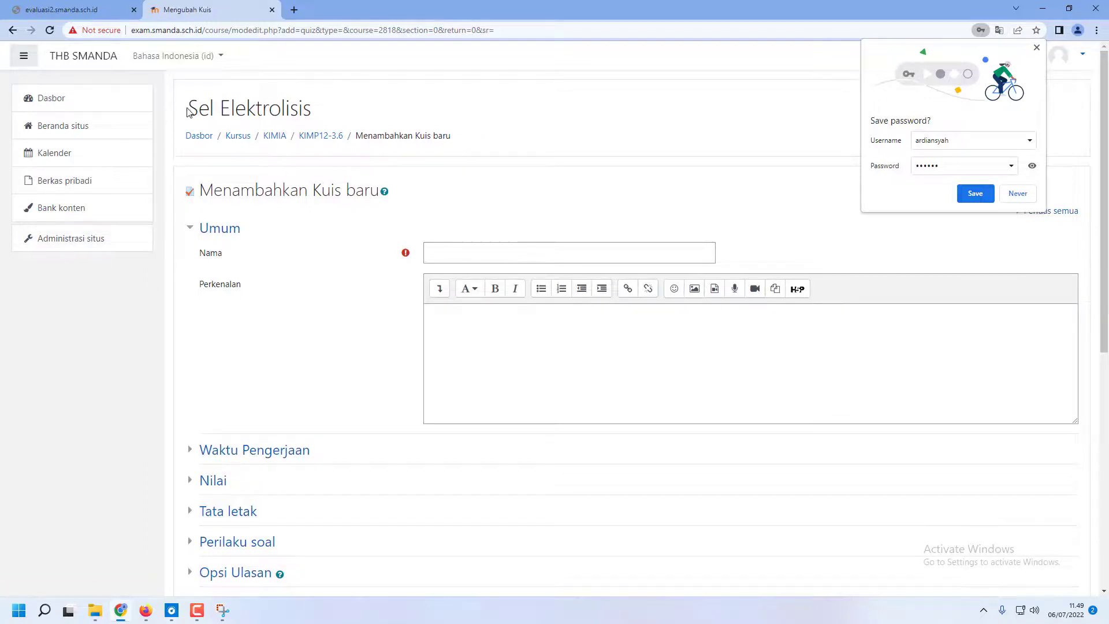
Name the course's new quiz Sel Elektrolisis with the copied course title, save and display it, and decline storing the login password
{"action": "left_click_drag", "start_coordinate": [191, 108], "coordinate": [312, 105]}
{"action": "key", "text": "ctrl+c"}
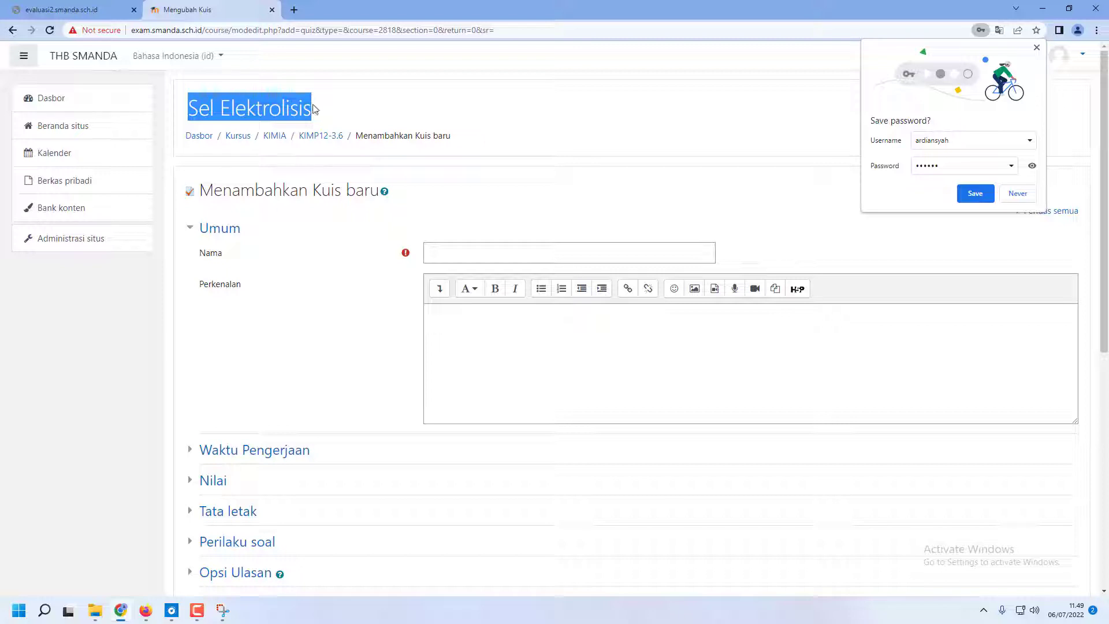
{"action": "left_click", "coordinate": [446, 255]}
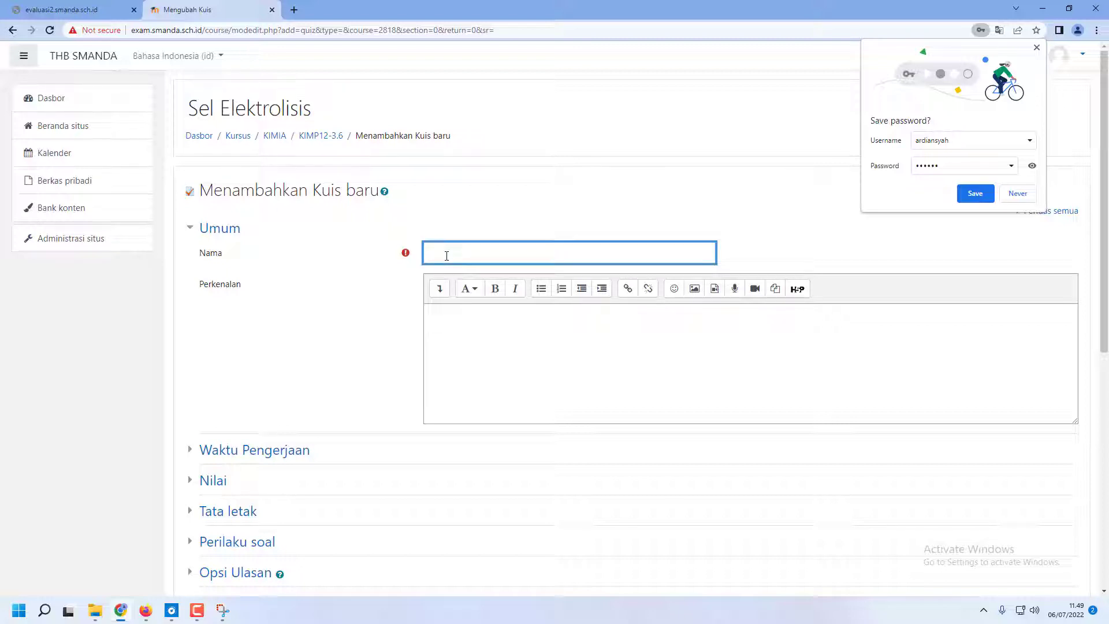
{"action": "key", "text": "ctrl+v"}
{"action": "scroll", "coordinate": [384, 430], "scroll_direction": "down", "scroll_amount": 2}
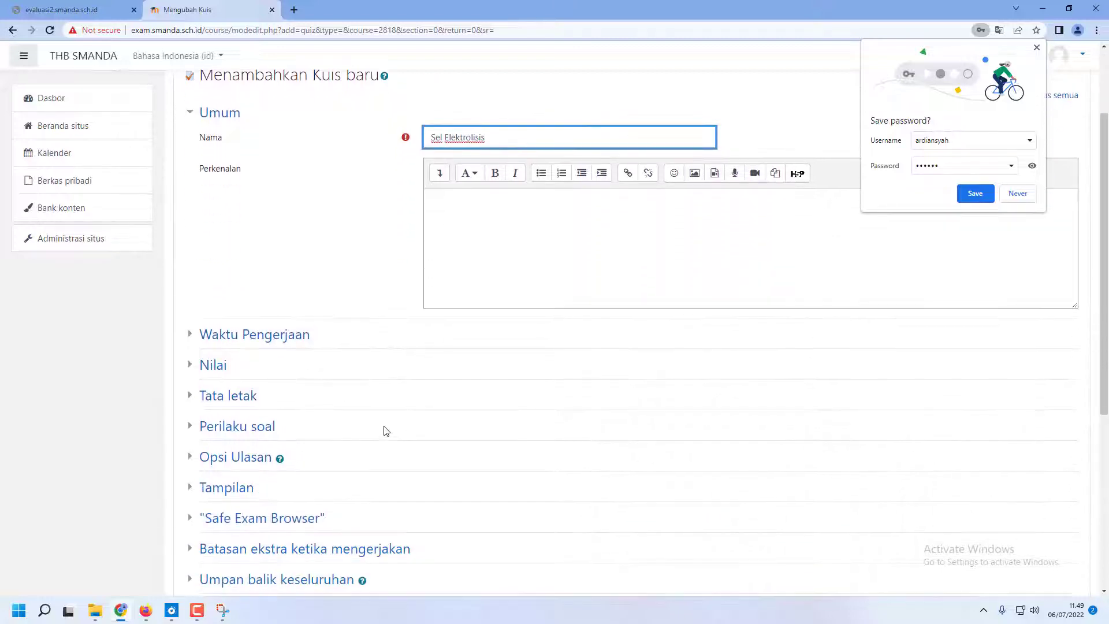
{"action": "scroll", "coordinate": [384, 430], "scroll_direction": "down", "scroll_amount": 5}
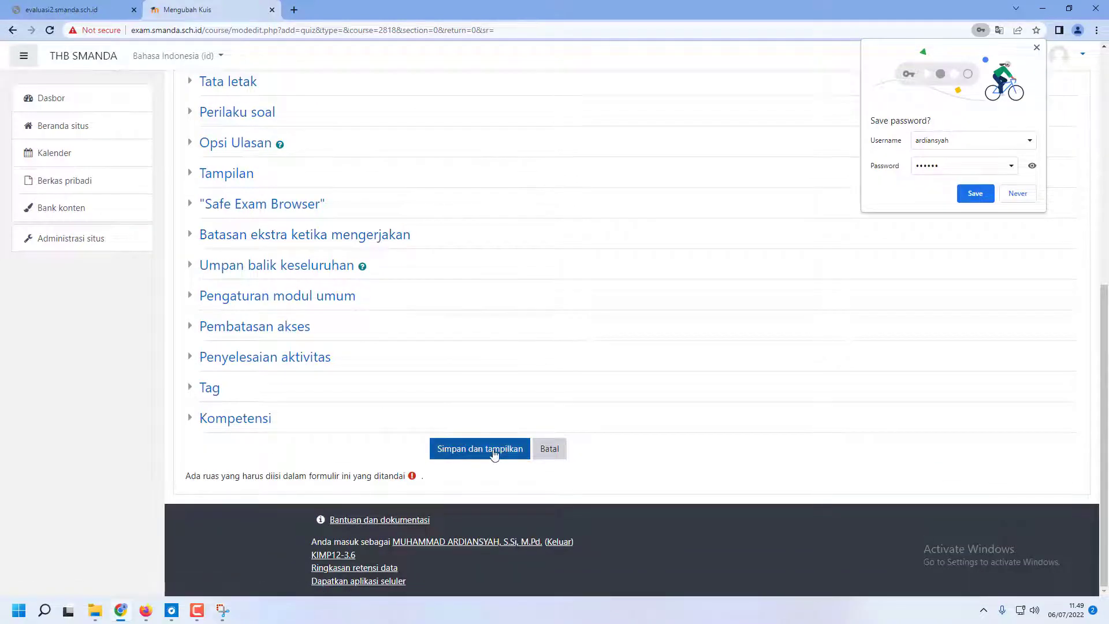
{"action": "left_click", "coordinate": [494, 454]}
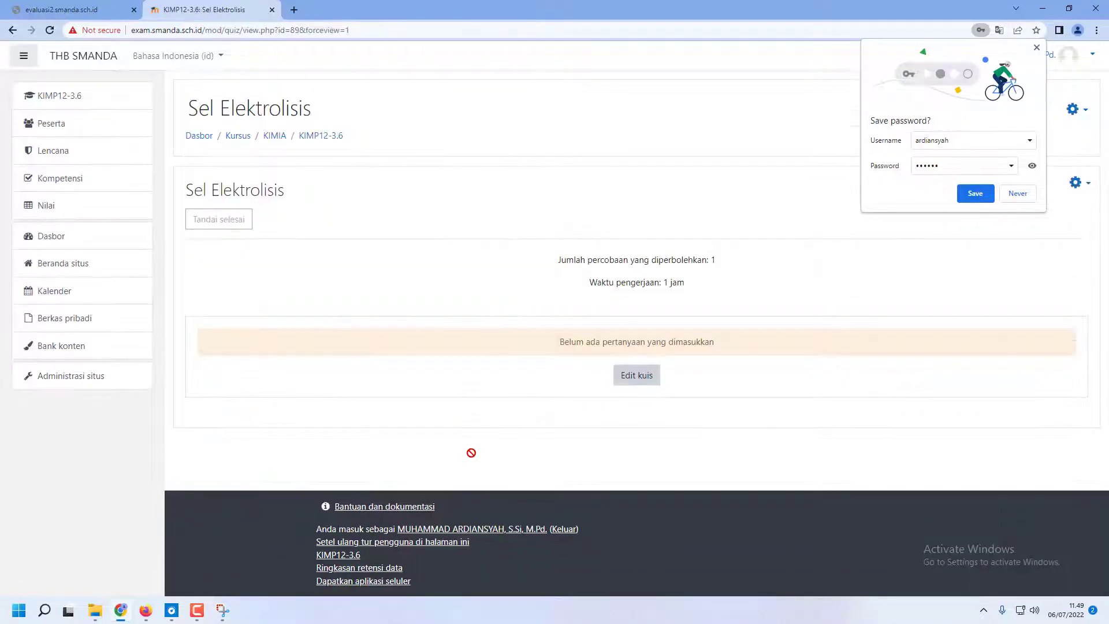
{"action": "left_click", "coordinate": [1023, 198]}
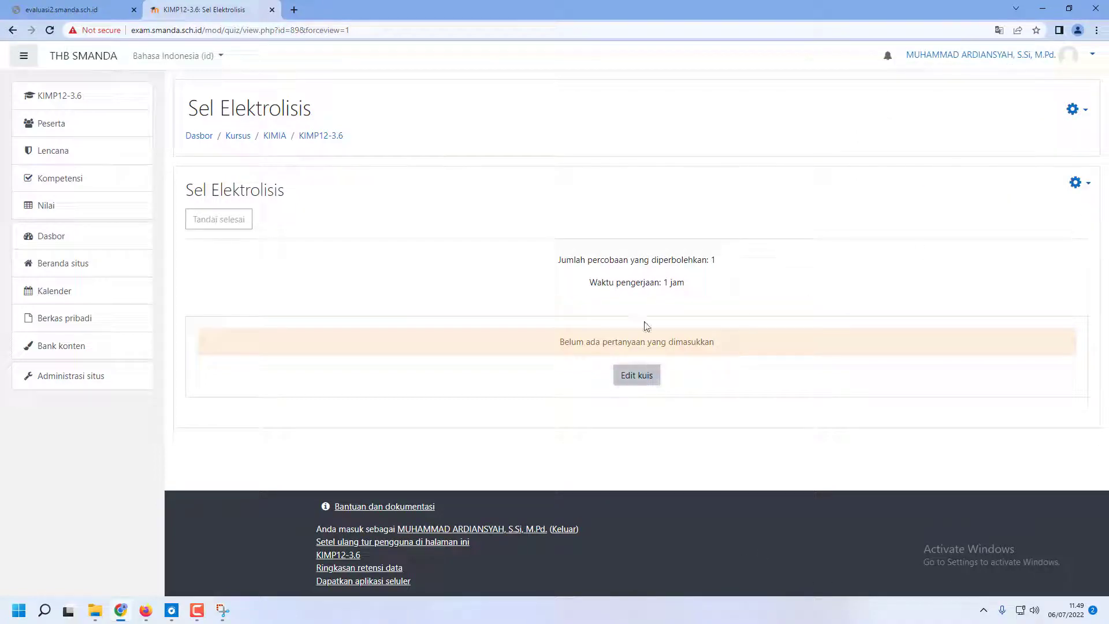
Open the question import page for the Sel Elektrolisis quiz and choose Blackboard as the file format
{"action": "left_click", "coordinate": [1075, 183]}
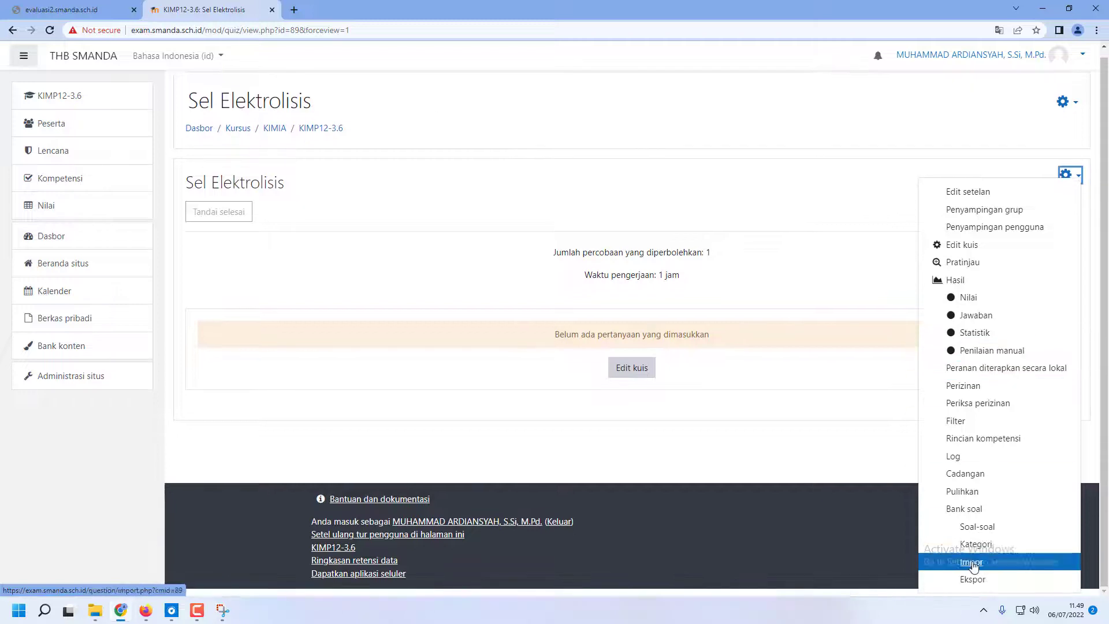
{"action": "left_click", "coordinate": [972, 562]}
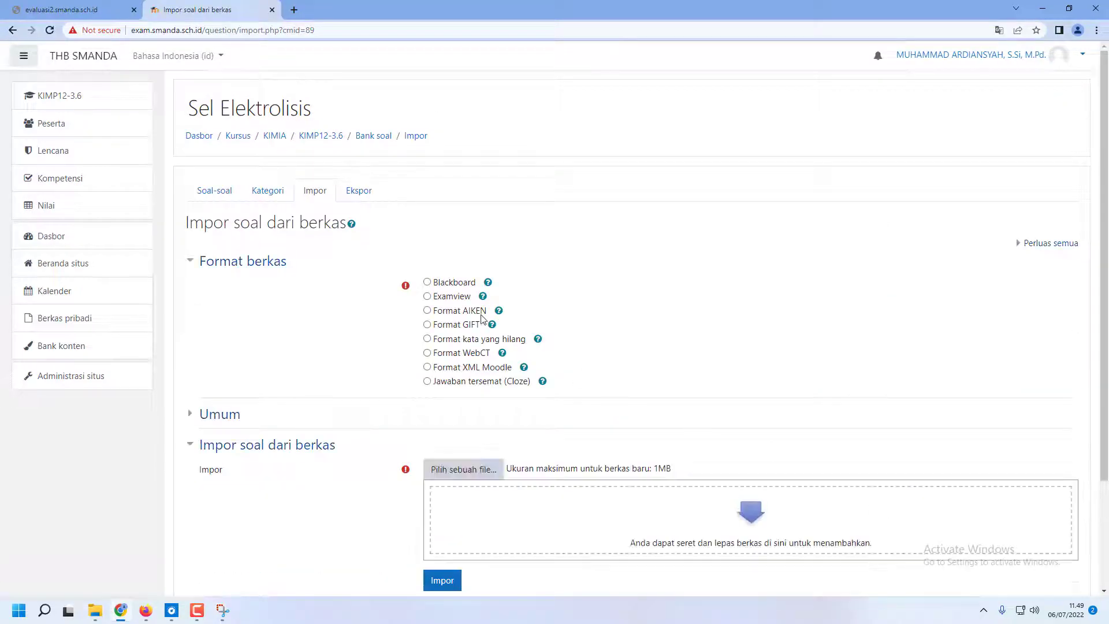
{"action": "left_click", "coordinate": [428, 283]}
{"action": "scroll", "coordinate": [618, 324], "scroll_direction": "down", "scroll_amount": 1}
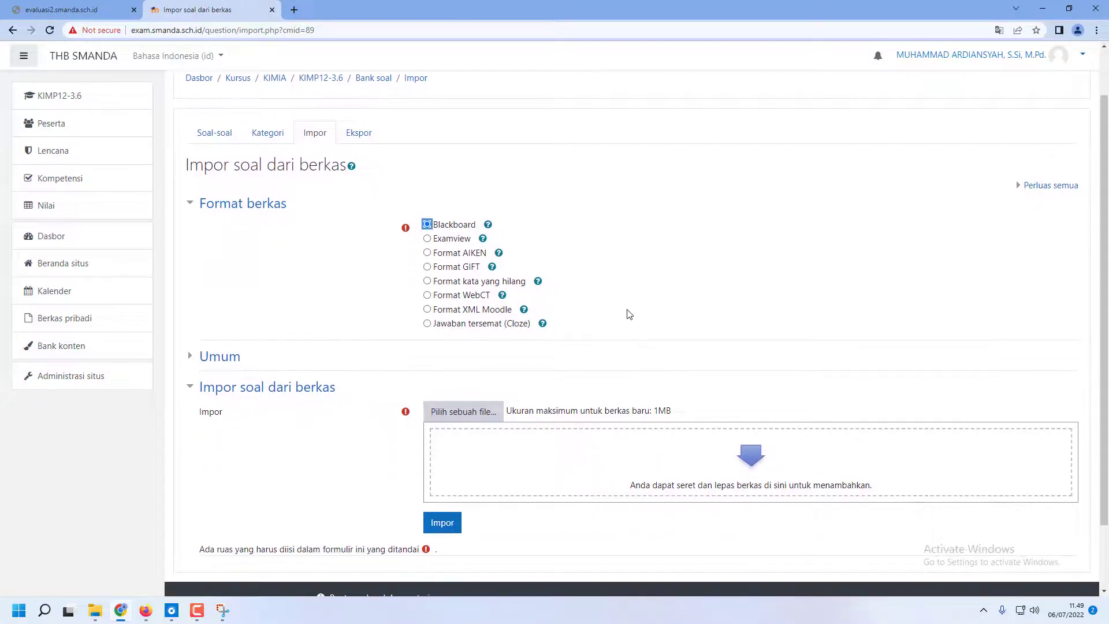
Add MR Elektrolisis.zip from the project folder as the import file, import its questions and continue to the question bank list
{"action": "left_click", "coordinate": [96, 611]}
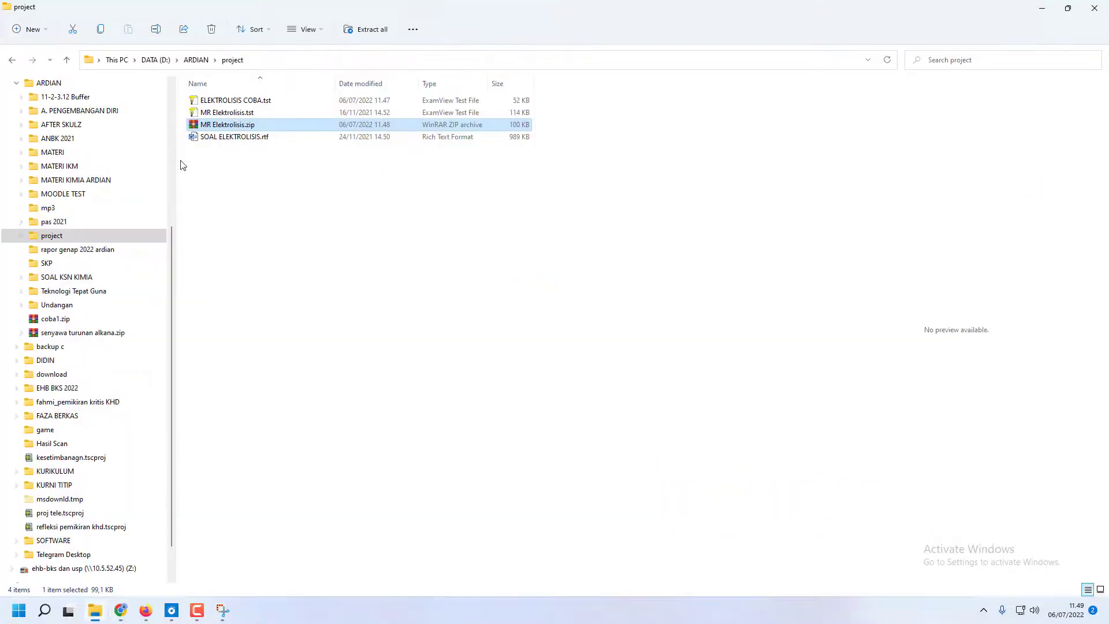
{"action": "left_click_drag", "start_coordinate": [202, 128], "coordinate": [580, 480]}
{"action": "key", "text": "alt+Tab"}
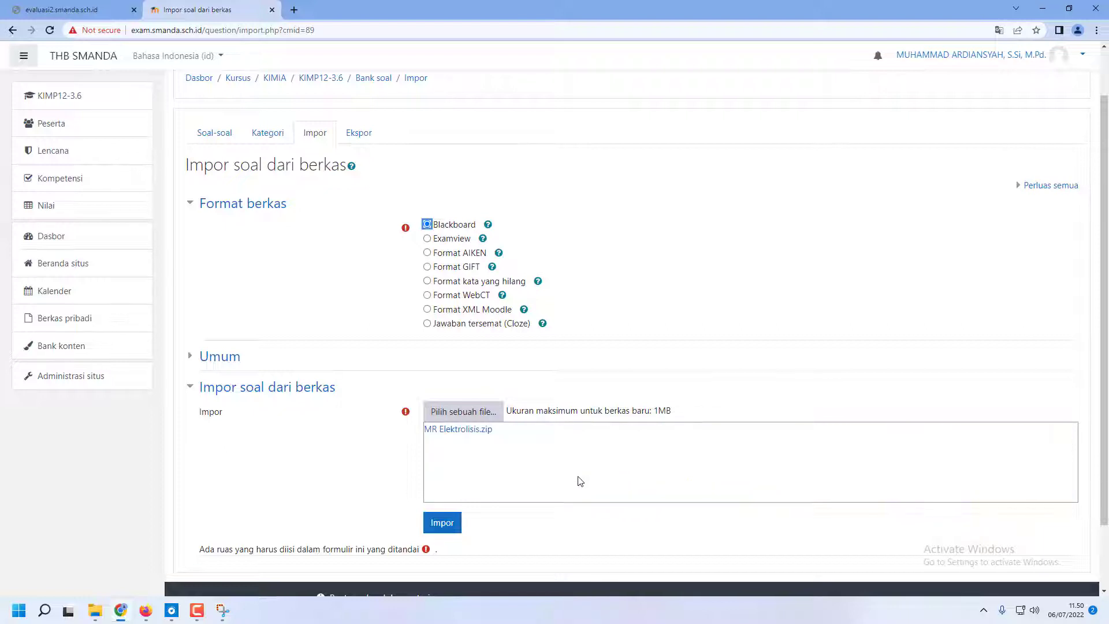
{"action": "left_click", "coordinate": [442, 523]}
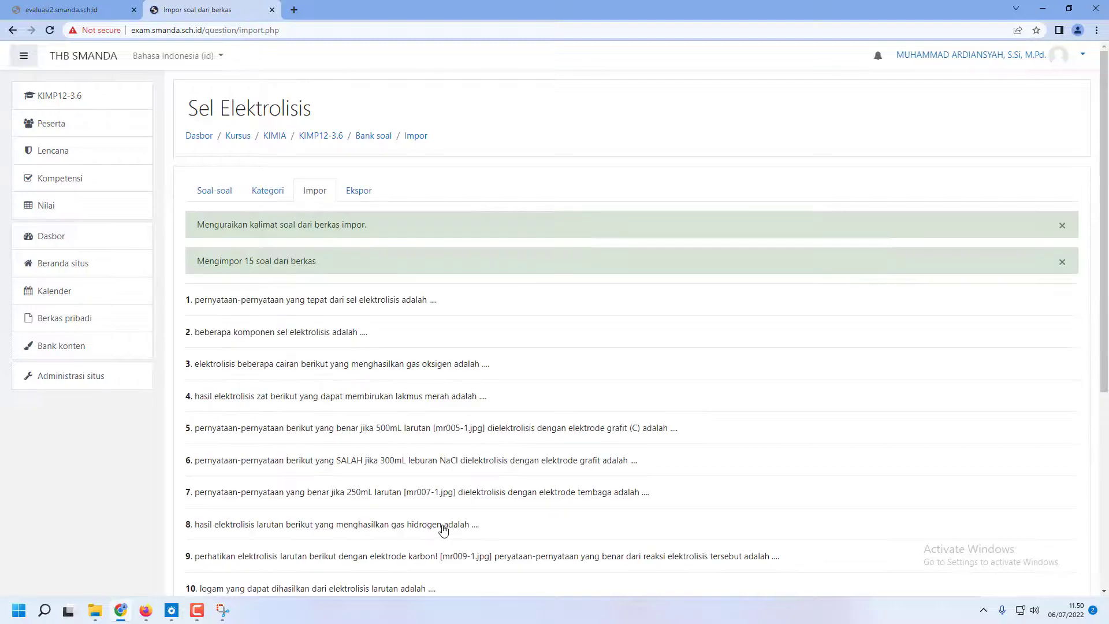
{"action": "scroll", "coordinate": [446, 522], "scroll_direction": "down", "scroll_amount": 5}
{"action": "left_click", "coordinate": [643, 472]}
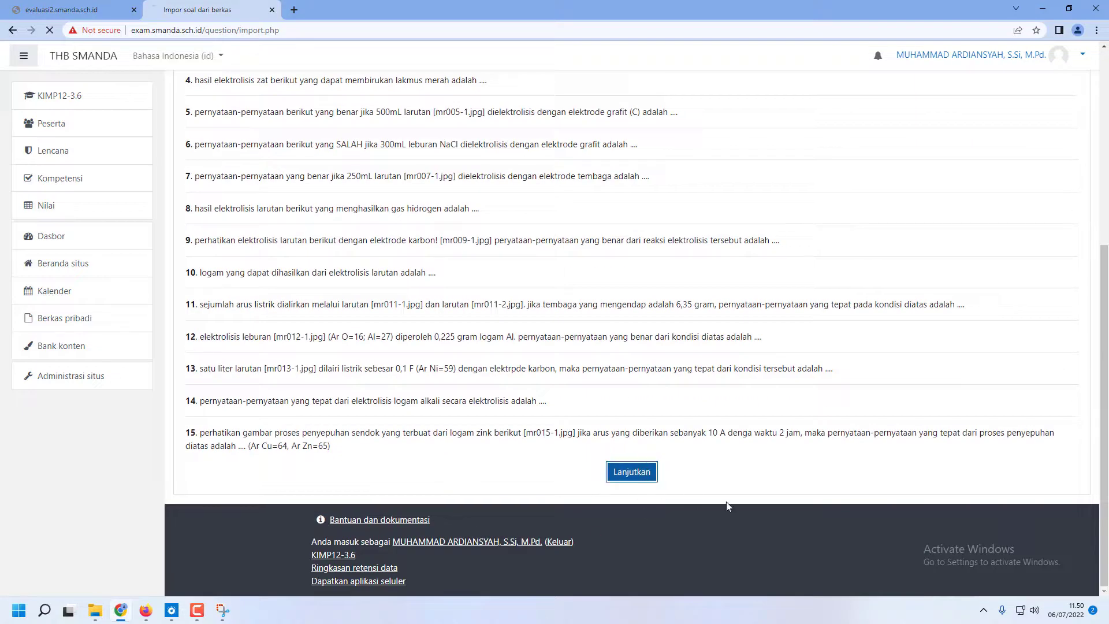
{"action": "scroll", "coordinate": [716, 519], "scroll_direction": "down", "scroll_amount": 4}
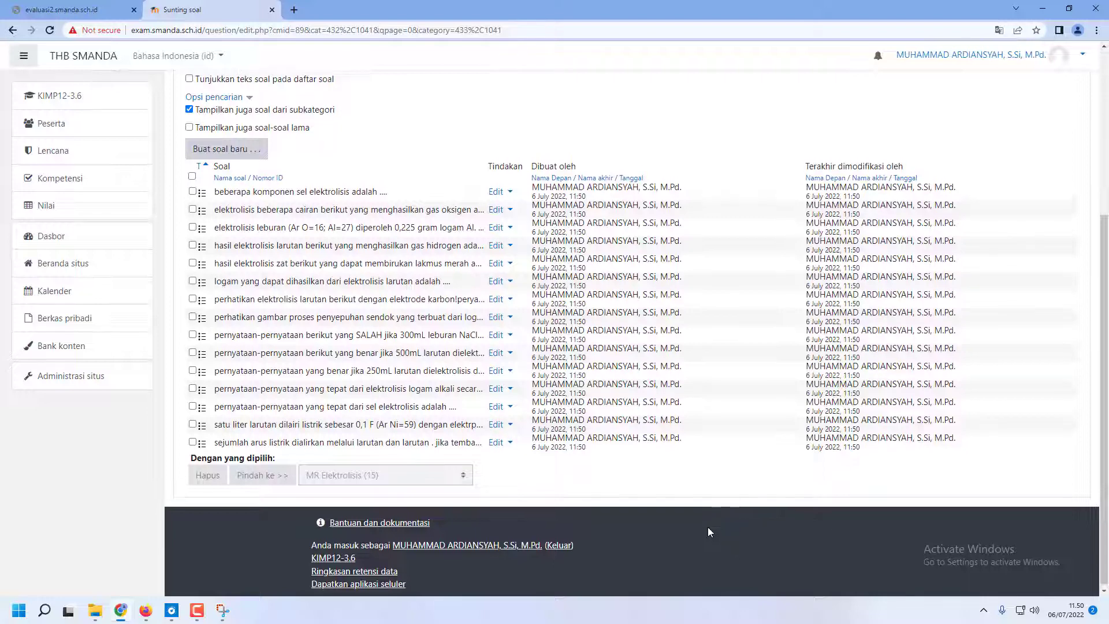
{"action": "scroll", "coordinate": [709, 533], "scroll_direction": "up", "scroll_amount": 4}
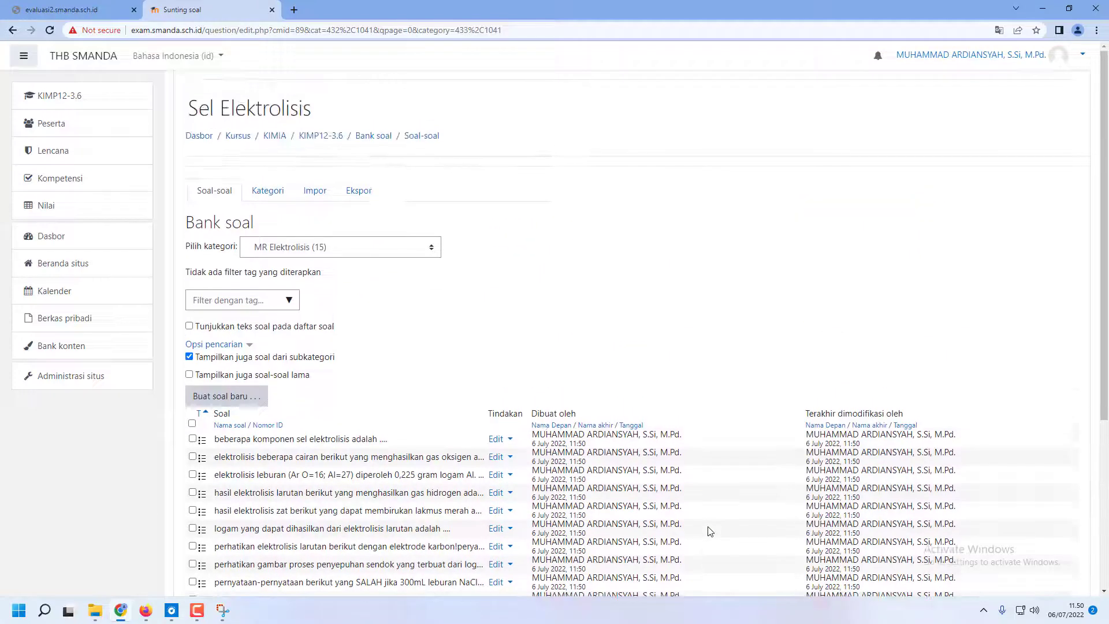
Return to the Sel Elektrolisis quiz page and open its question bank categories
{"action": "left_click", "coordinate": [333, 138]}
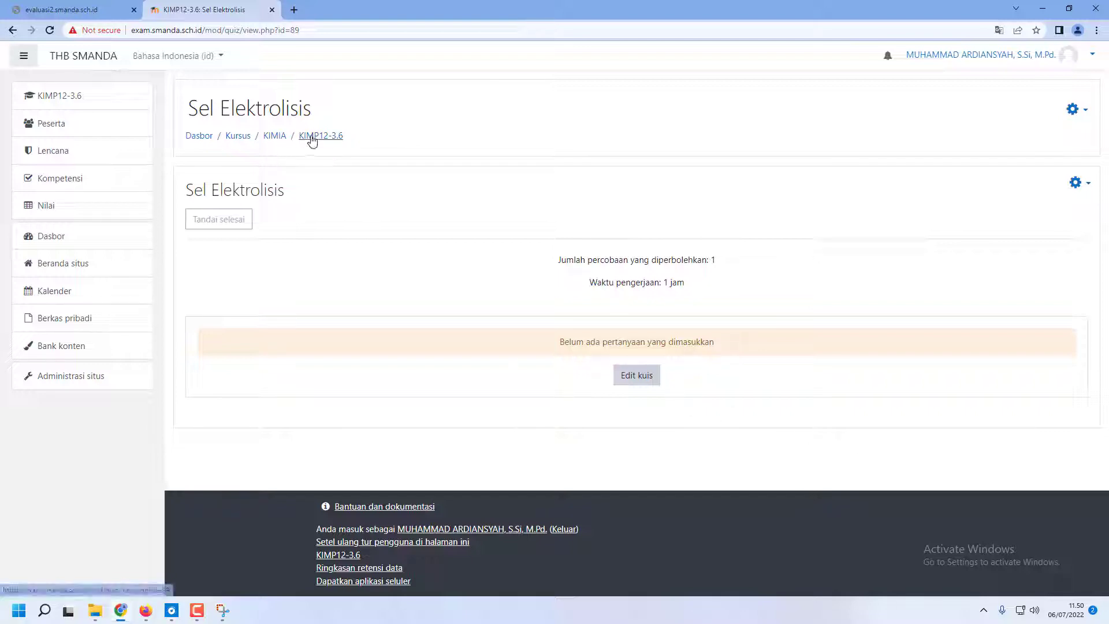
{"action": "left_click", "coordinate": [312, 138]}
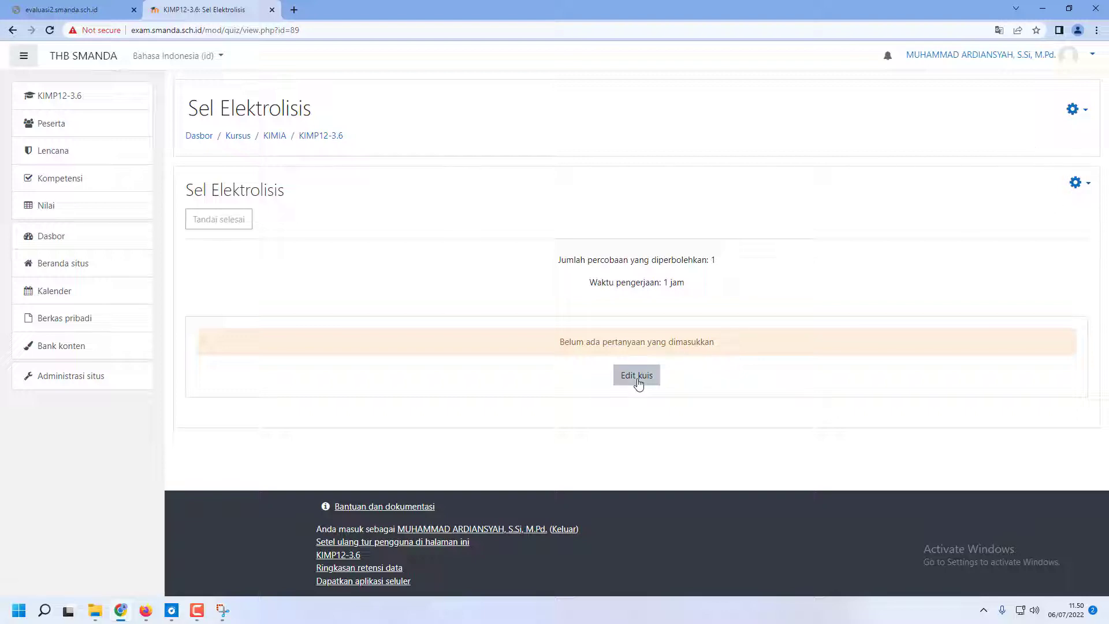
{"action": "left_click", "coordinate": [1075, 183]}
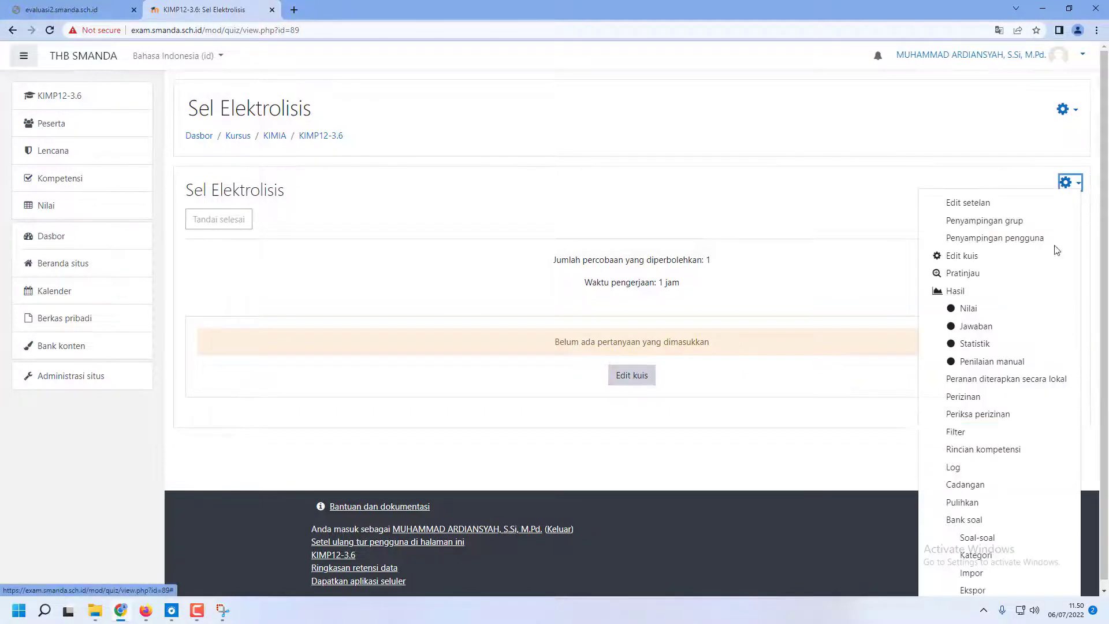
{"action": "scroll", "coordinate": [994, 508], "scroll_direction": "down", "scroll_amount": 1}
{"action": "left_click", "coordinate": [976, 545]}
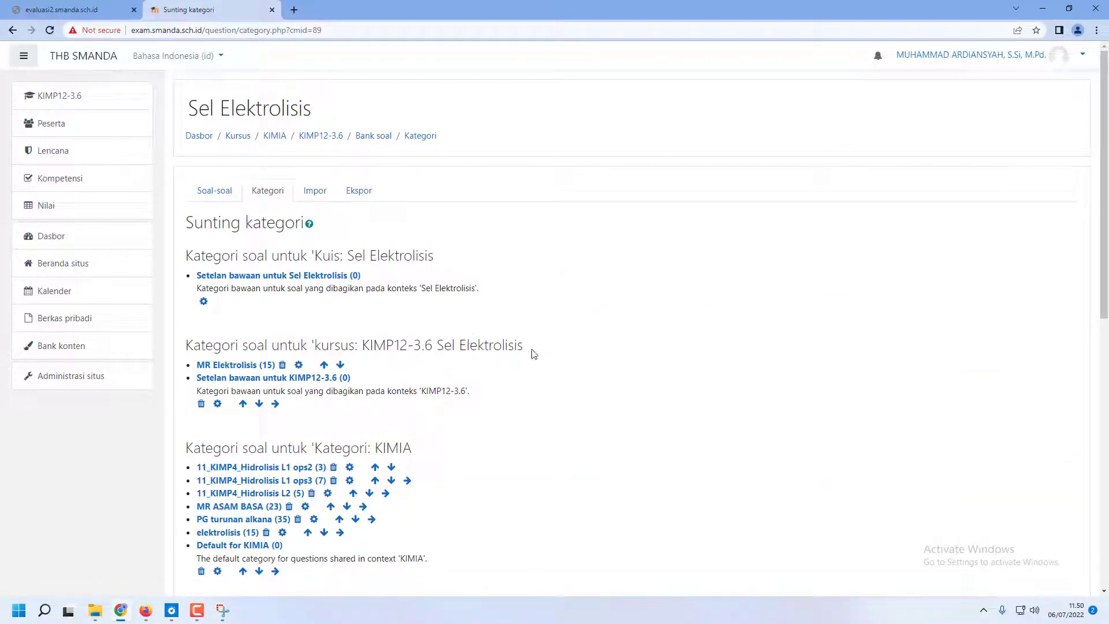
Return to the Sel Elektrolisis quiz page, open the quiz for editing and start adding random questions
{"action": "left_click", "coordinate": [326, 136]}
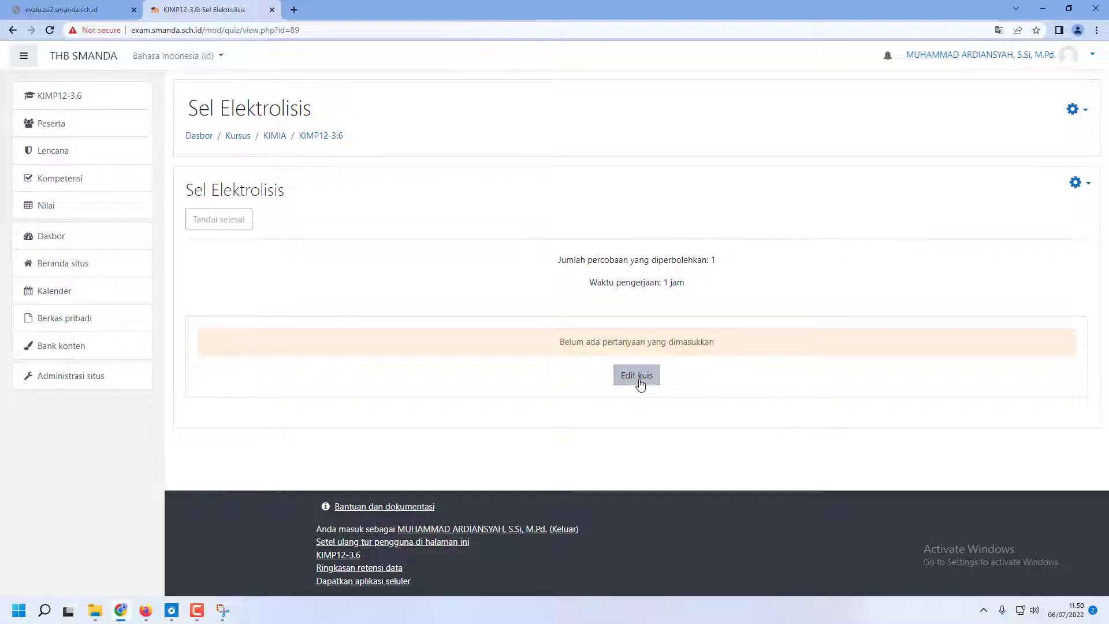
{"action": "left_click", "coordinate": [640, 385]}
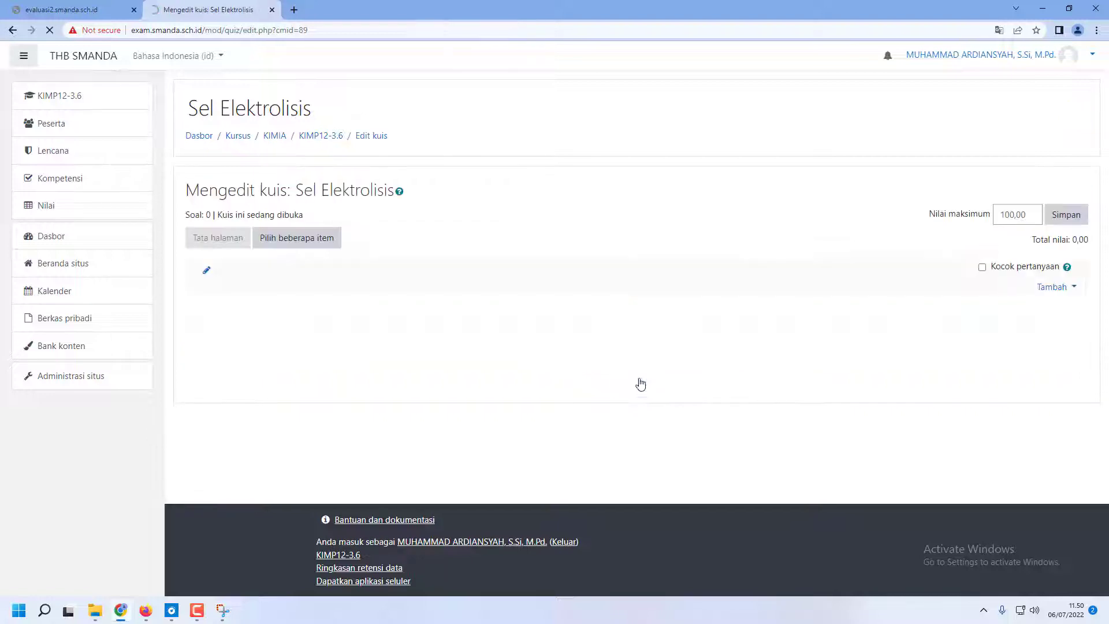
{"action": "left_click", "coordinate": [1054, 287]}
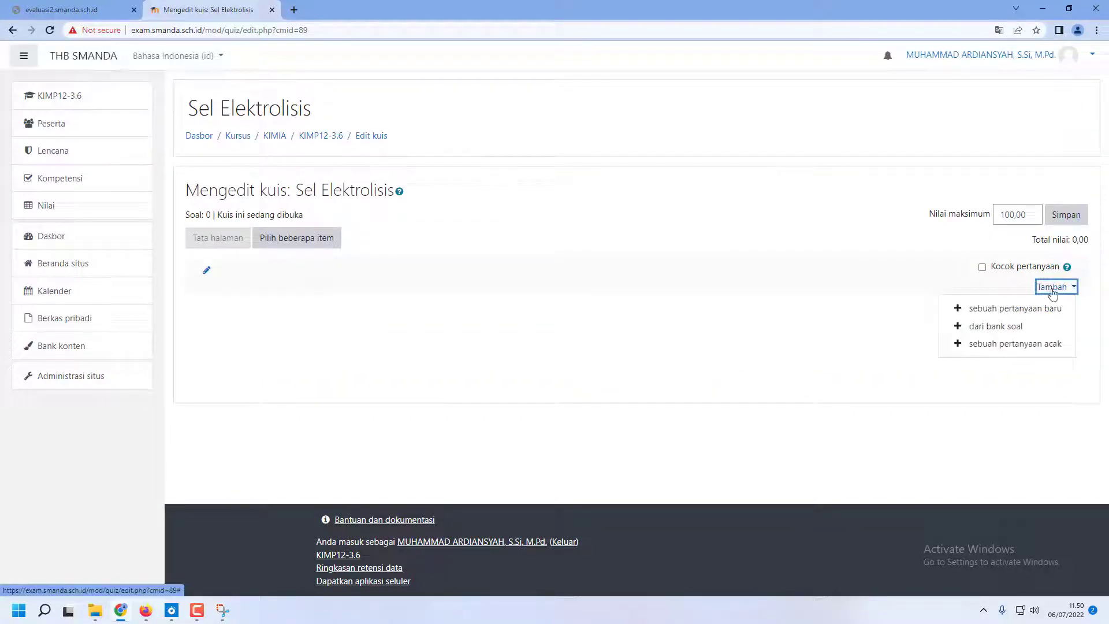
{"action": "left_click", "coordinate": [999, 345]}
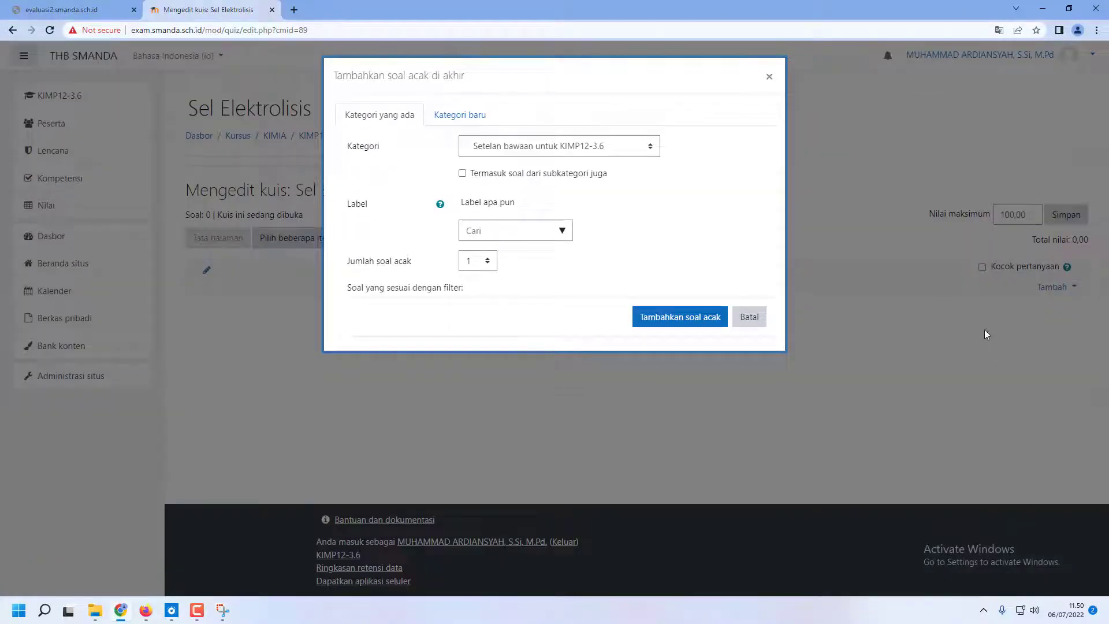
Add 10 random questions from the MR Elektrolisis category to the quiz
{"action": "left_click", "coordinate": [634, 153]}
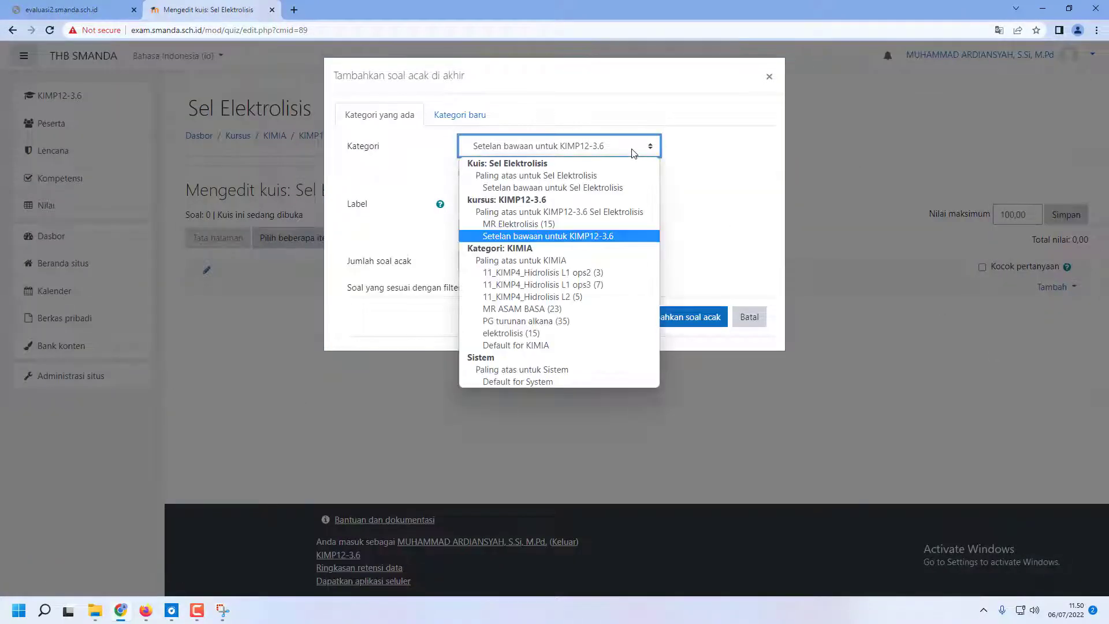
{"action": "left_click", "coordinate": [547, 225]}
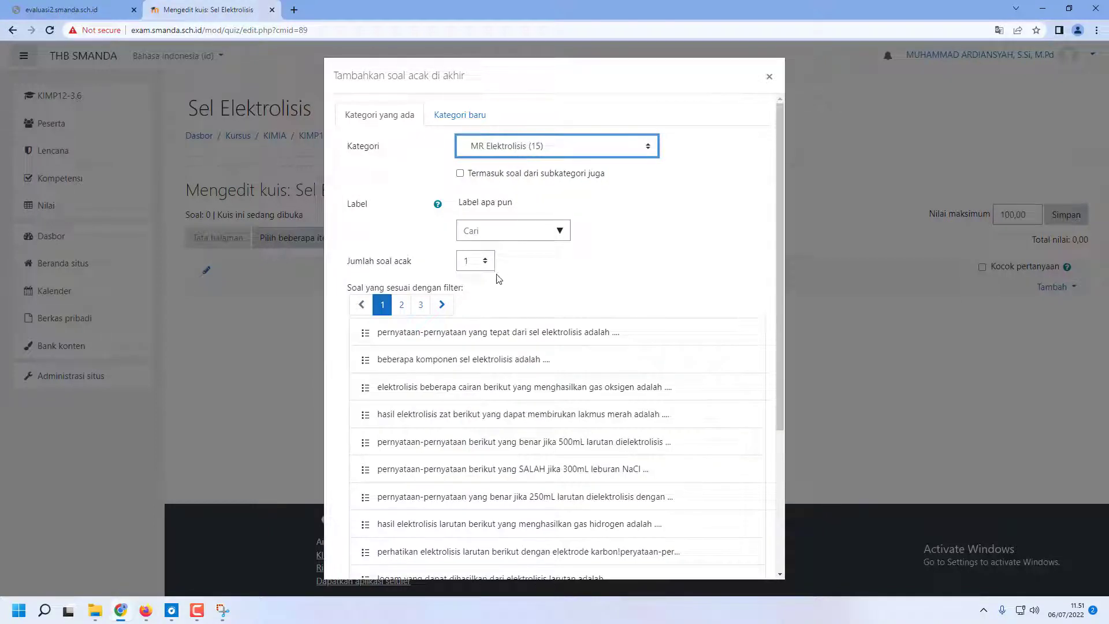
{"action": "left_click", "coordinate": [482, 260]}
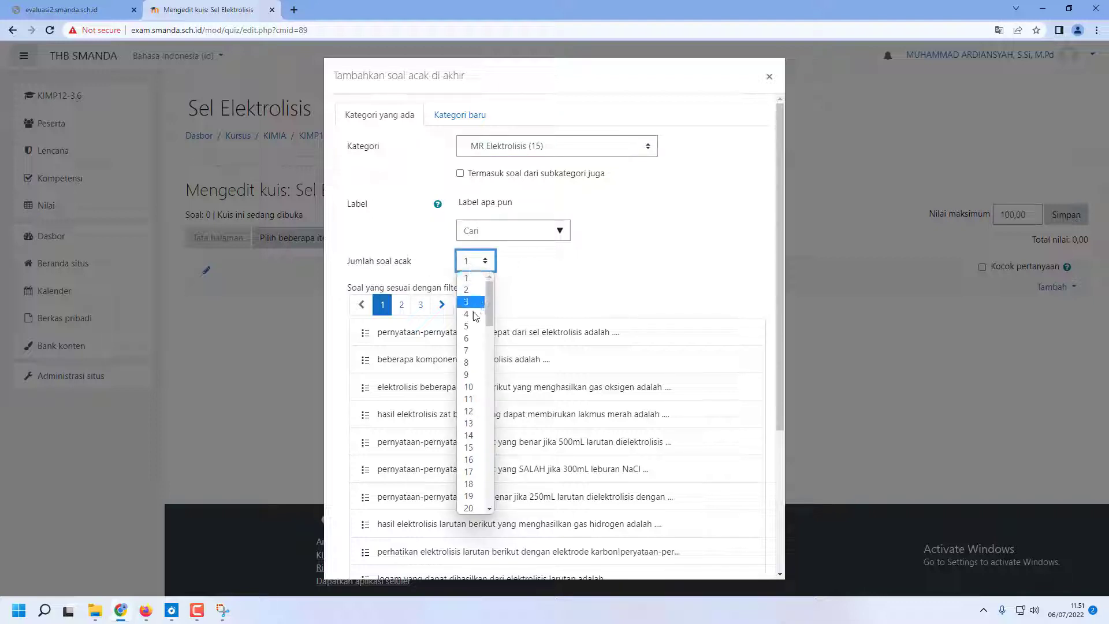
{"action": "left_click", "coordinate": [471, 386]}
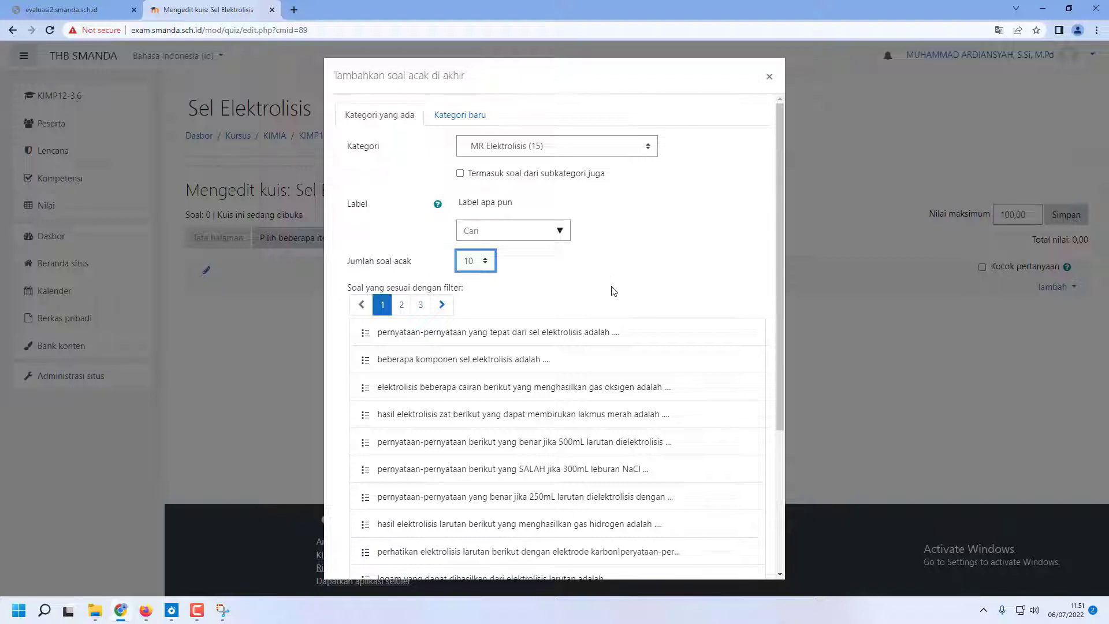
{"action": "scroll", "coordinate": [614, 295], "scroll_direction": "down", "scroll_amount": 4}
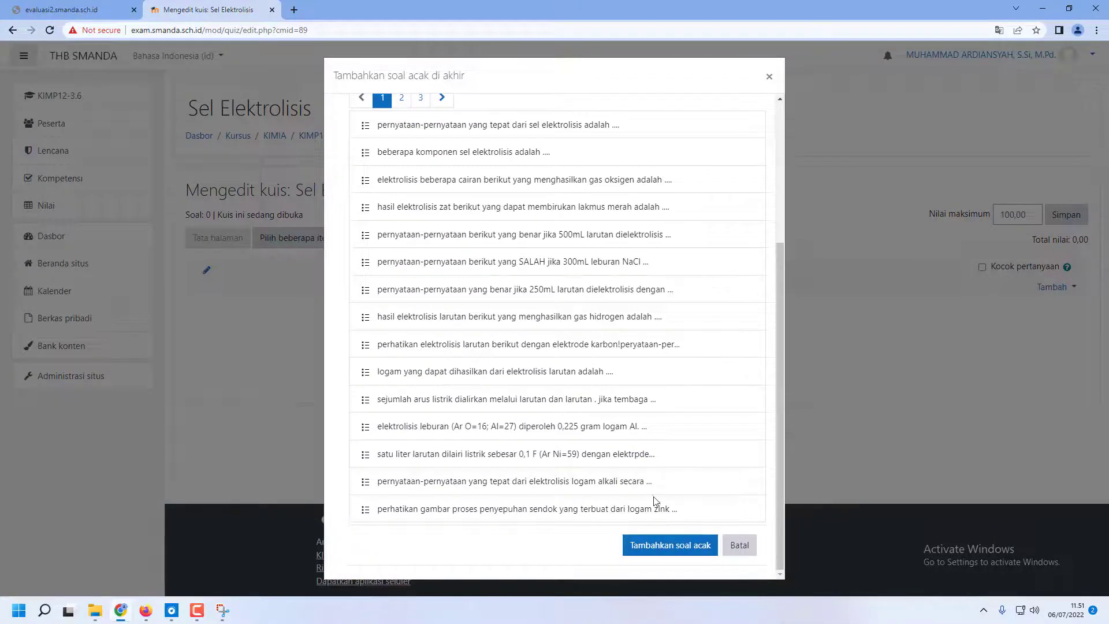
{"action": "left_click", "coordinate": [668, 547]}
Turn on question shuffling for the quiz and save its maximum grade of 100,00
{"action": "scroll", "coordinate": [647, 408], "scroll_direction": "down", "scroll_amount": 5}
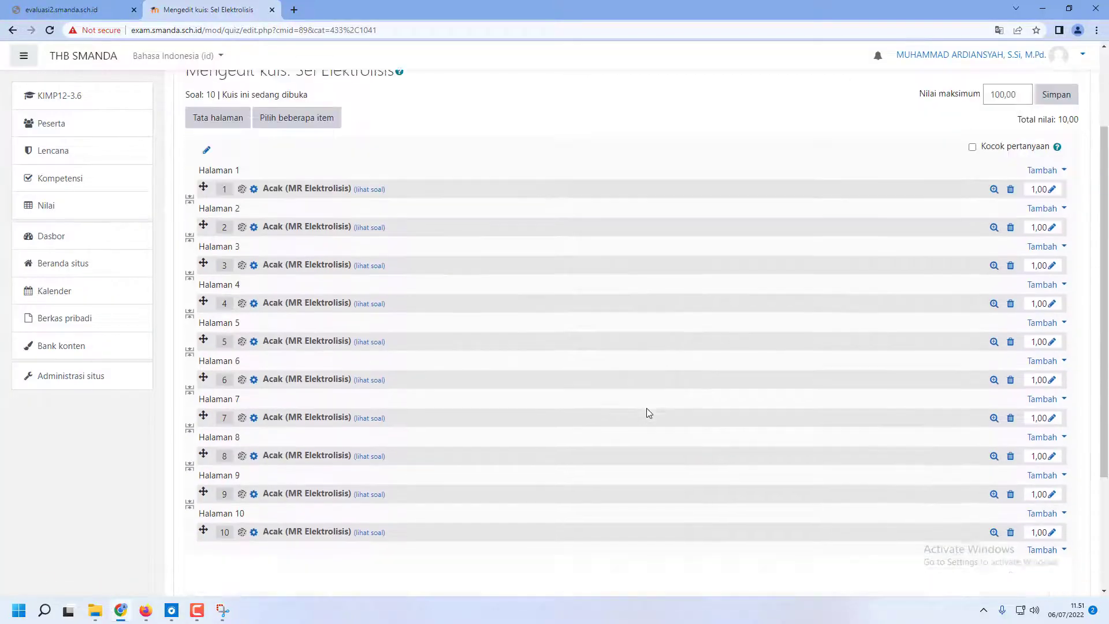
{"action": "scroll", "coordinate": [240, 358], "scroll_direction": "up", "scroll_amount": 6}
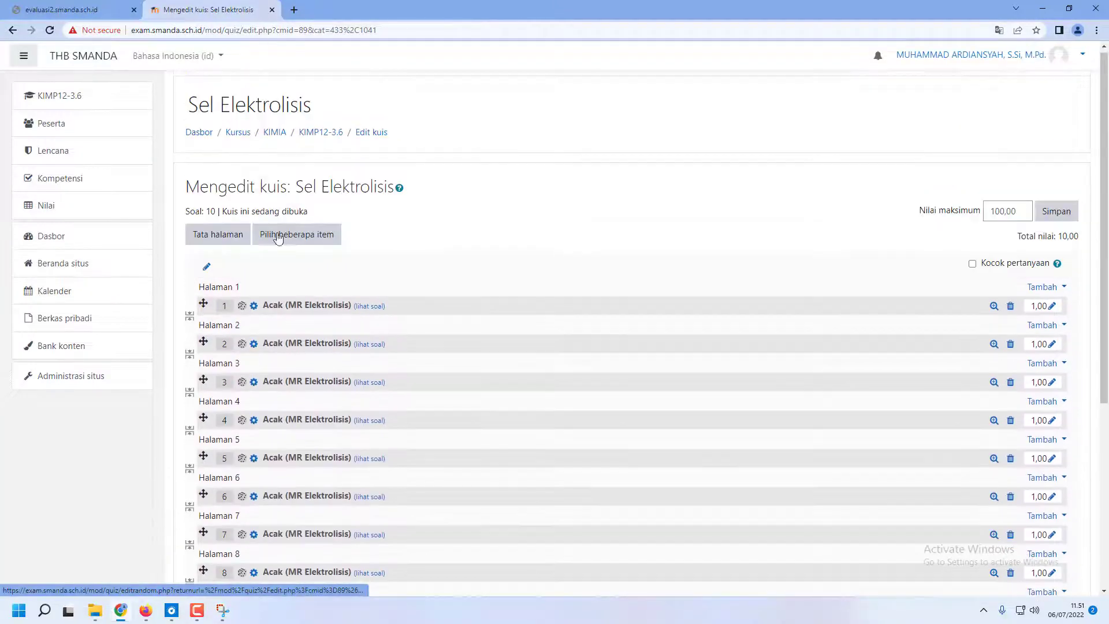
{"action": "scroll", "coordinate": [277, 376], "scroll_direction": "down", "scroll_amount": 4}
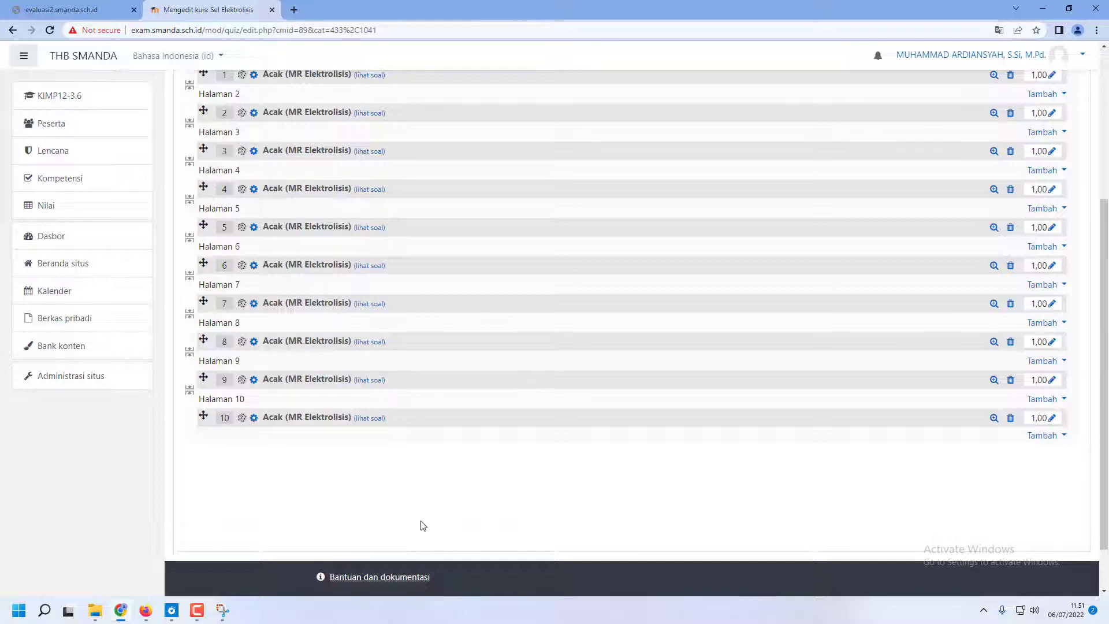
{"action": "scroll", "coordinate": [434, 508], "scroll_direction": "up", "scroll_amount": 4}
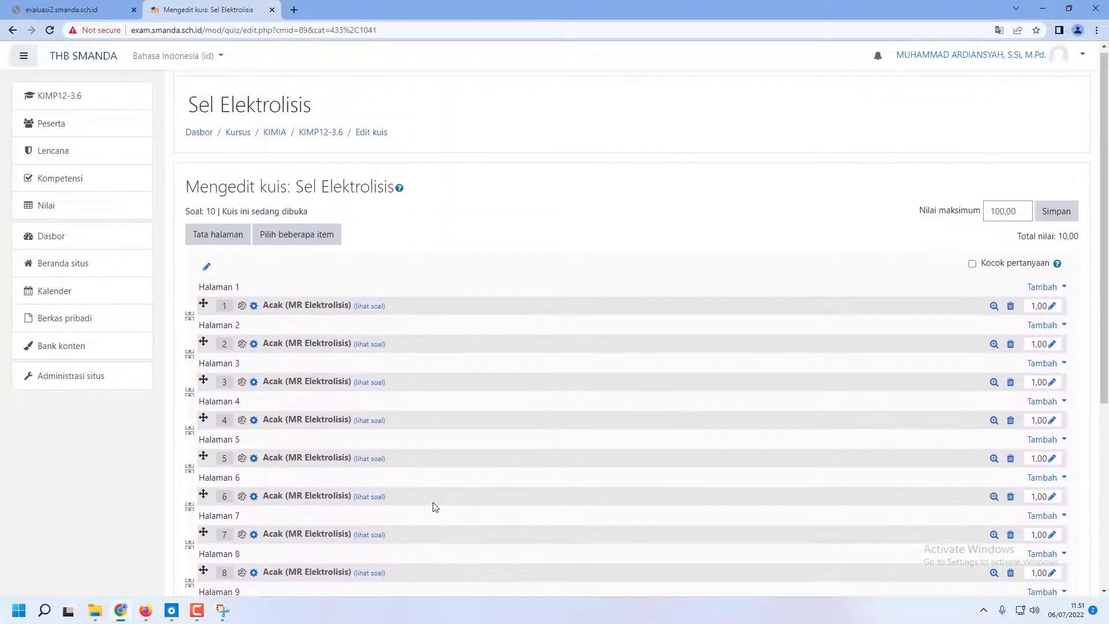
{"action": "left_click", "coordinate": [974, 265]}
{"action": "scroll", "coordinate": [553, 333], "scroll_direction": "down", "scroll_amount": 1}
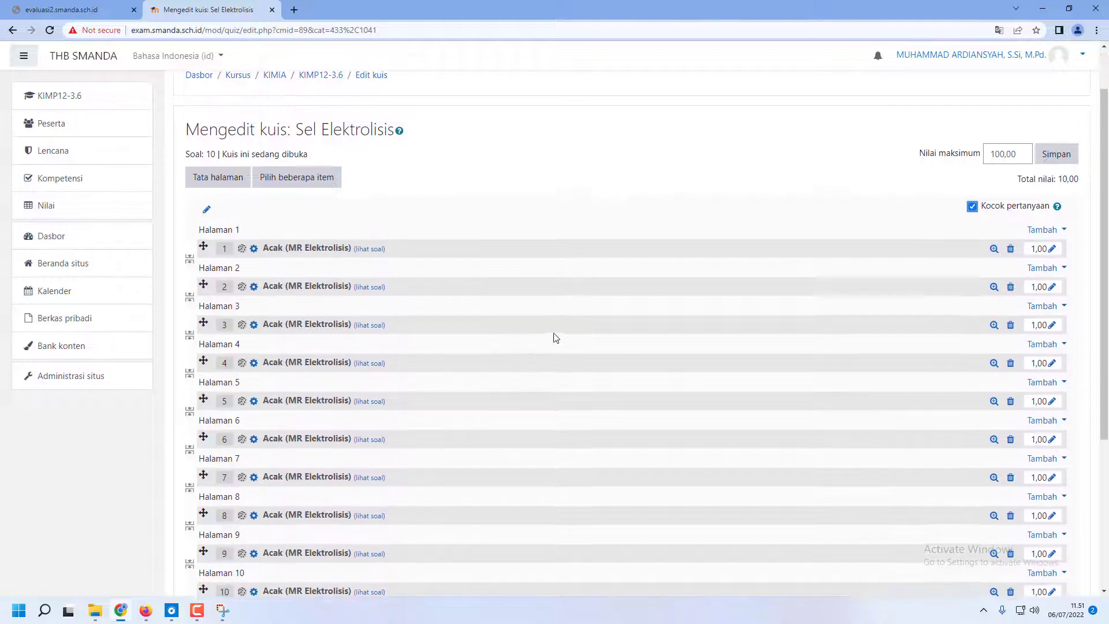
{"action": "scroll", "coordinate": [532, 509], "scroll_direction": "down", "scroll_amount": 3}
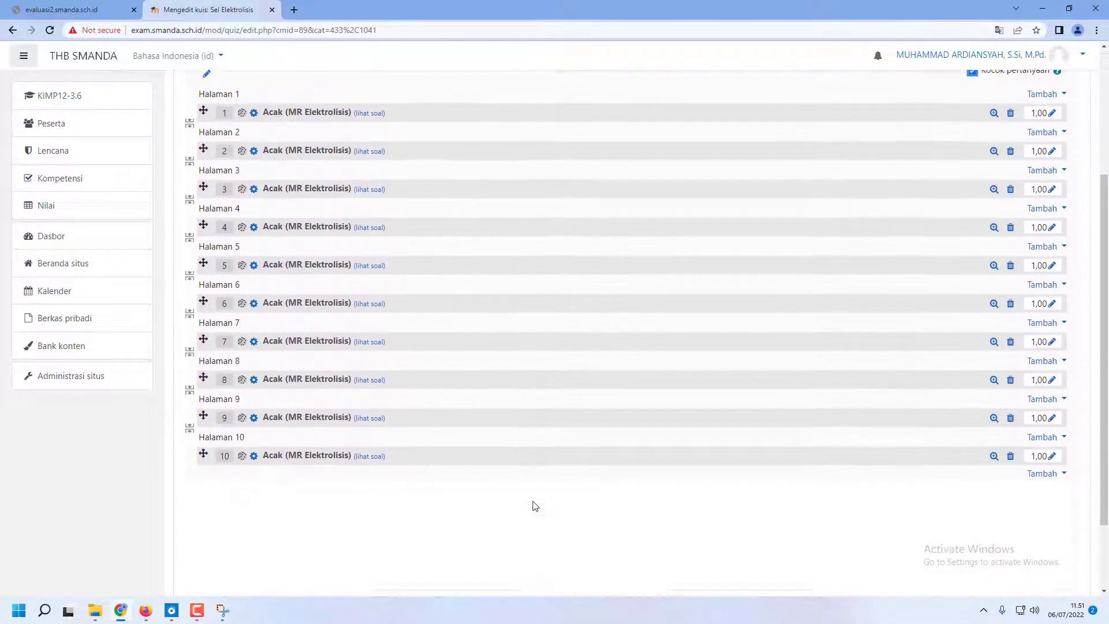
{"action": "scroll", "coordinate": [537, 495], "scroll_direction": "up", "scroll_amount": 4}
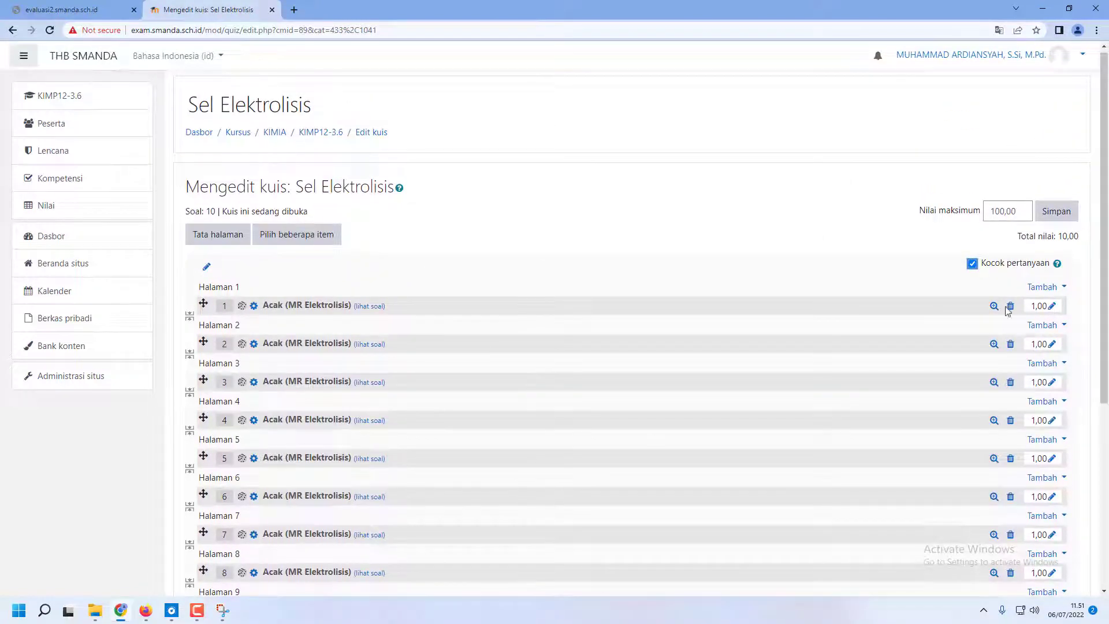
{"action": "left_click", "coordinate": [972, 264]}
{"action": "left_click", "coordinate": [973, 266]}
{"action": "left_click", "coordinate": [1064, 213]}
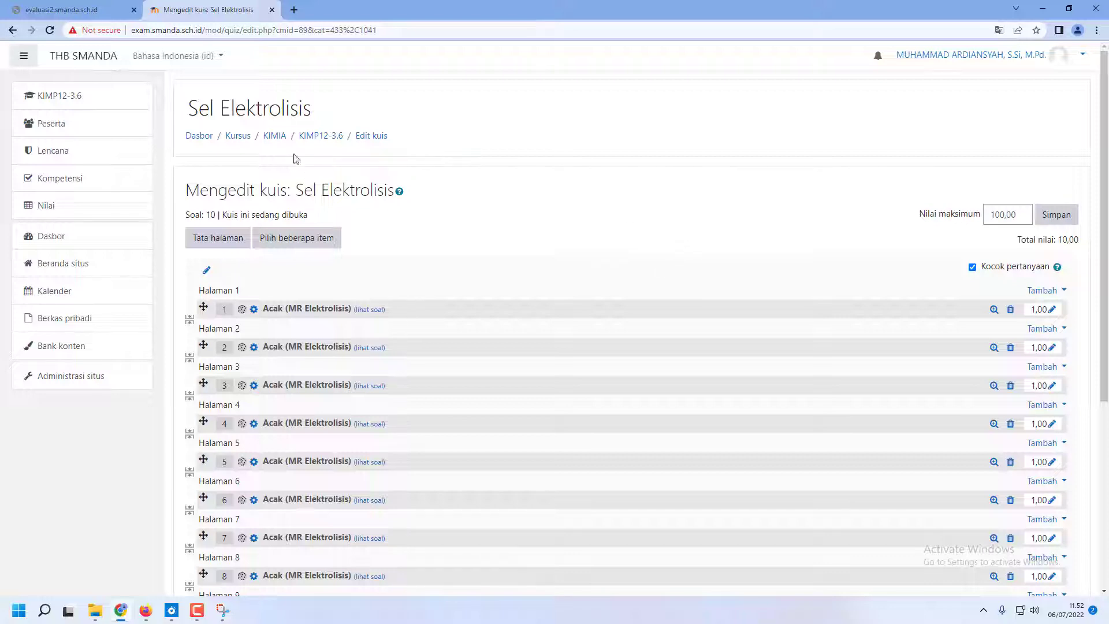
Start a preview attempt of the Sel Elektrolisis quiz and look through questions 2, 3, 5 and 6
{"action": "left_click", "coordinate": [314, 137]}
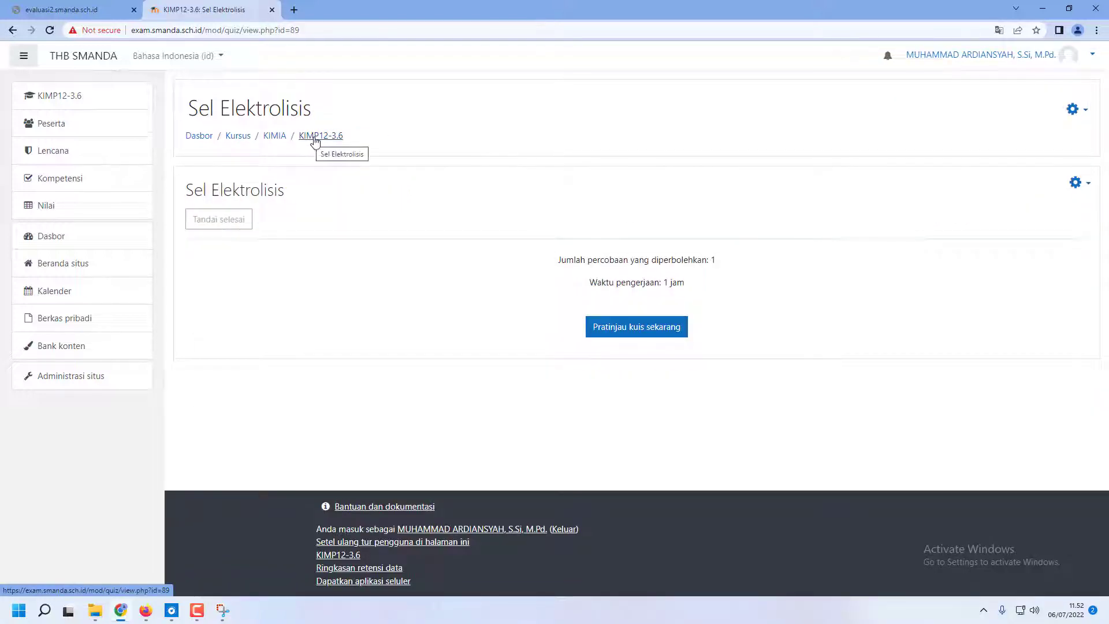
{"action": "left_click", "coordinate": [669, 334]}
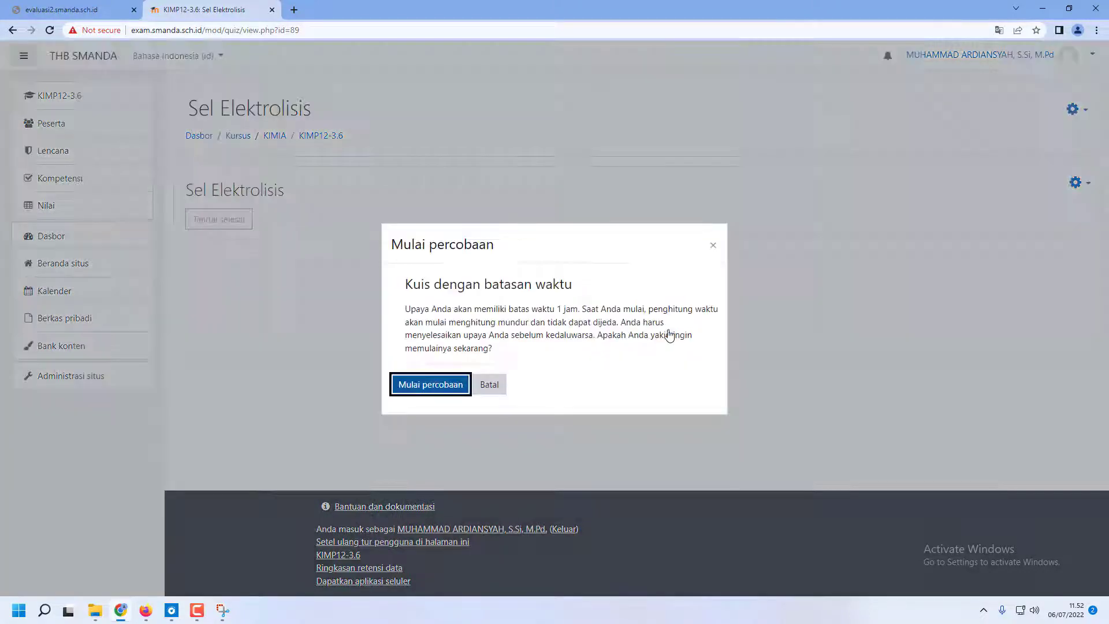
{"action": "left_click", "coordinate": [421, 396]}
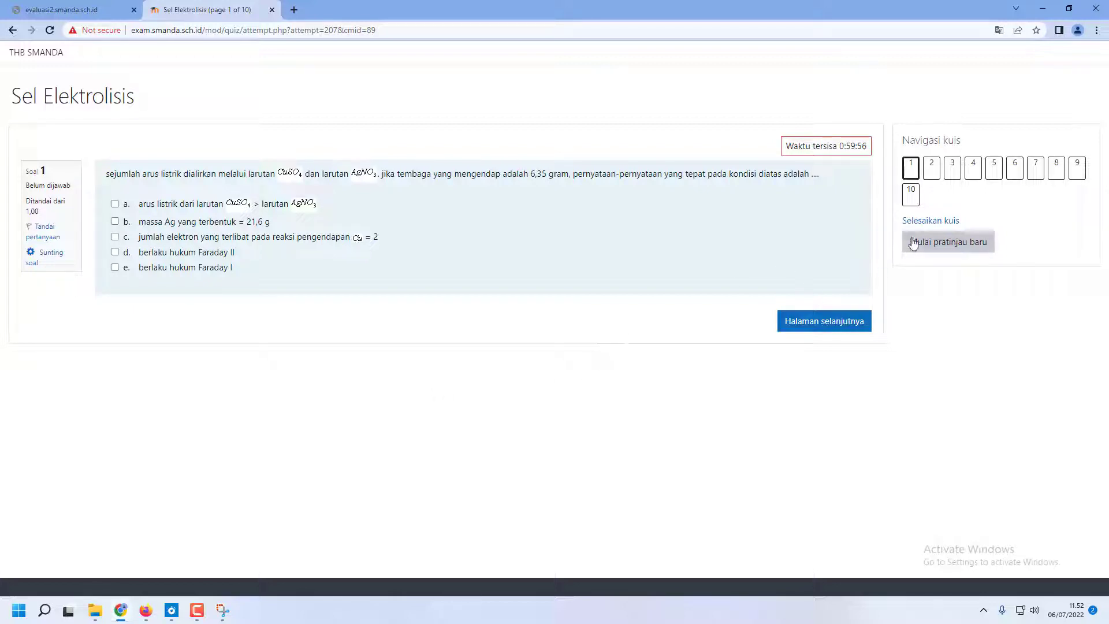
{"action": "left_click", "coordinate": [931, 167]}
{"action": "left_click", "coordinate": [951, 167]}
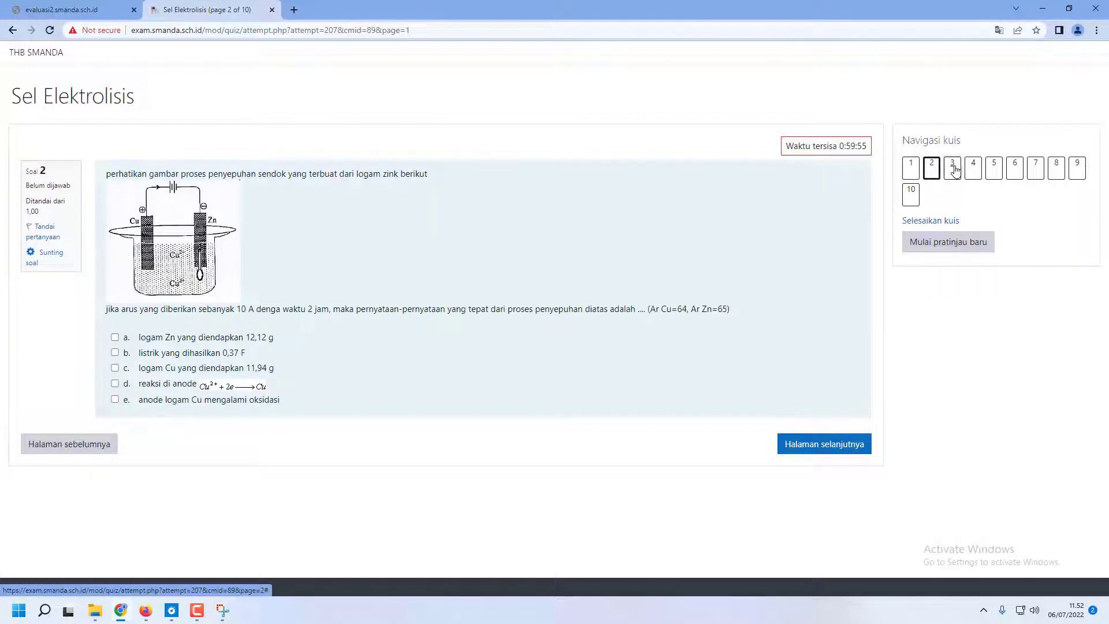
{"action": "left_click", "coordinate": [991, 175]}
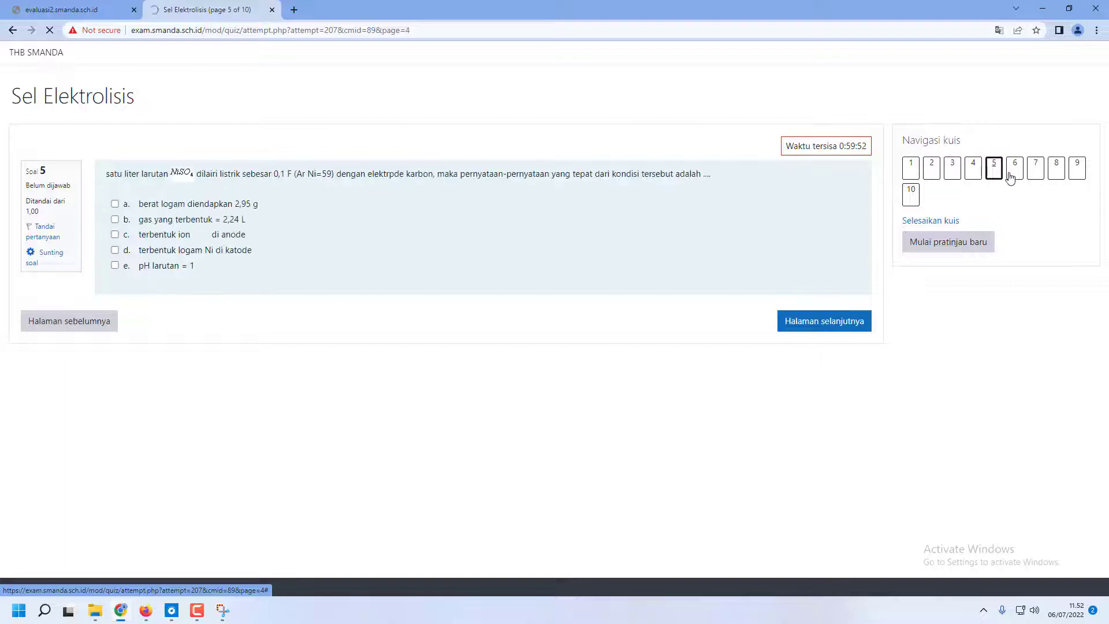
{"action": "left_click", "coordinate": [1014, 175]}
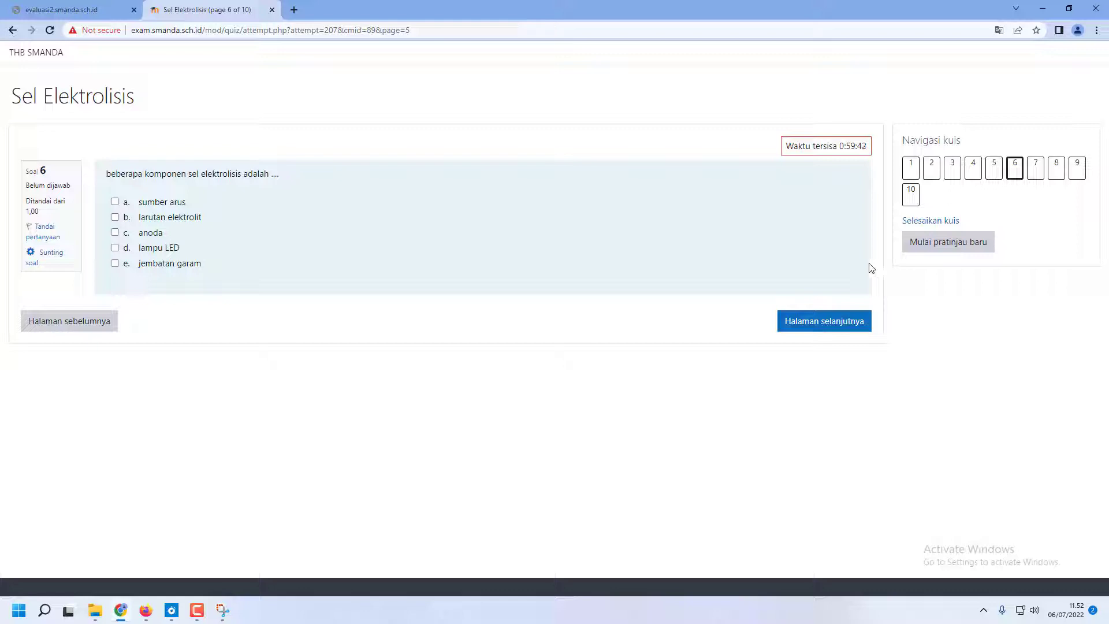
Finish the preview attempt without answering, submit it and close the review
{"action": "left_click", "coordinate": [910, 222]}
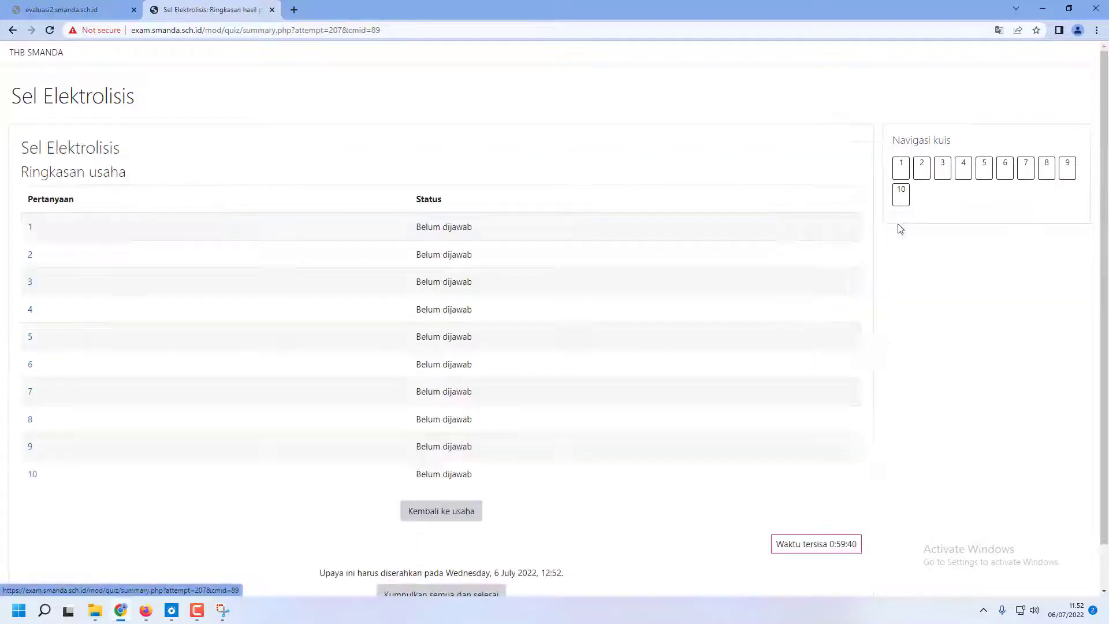
{"action": "scroll", "coordinate": [701, 350], "scroll_direction": "down", "scroll_amount": 2}
{"action": "left_click", "coordinate": [437, 547]}
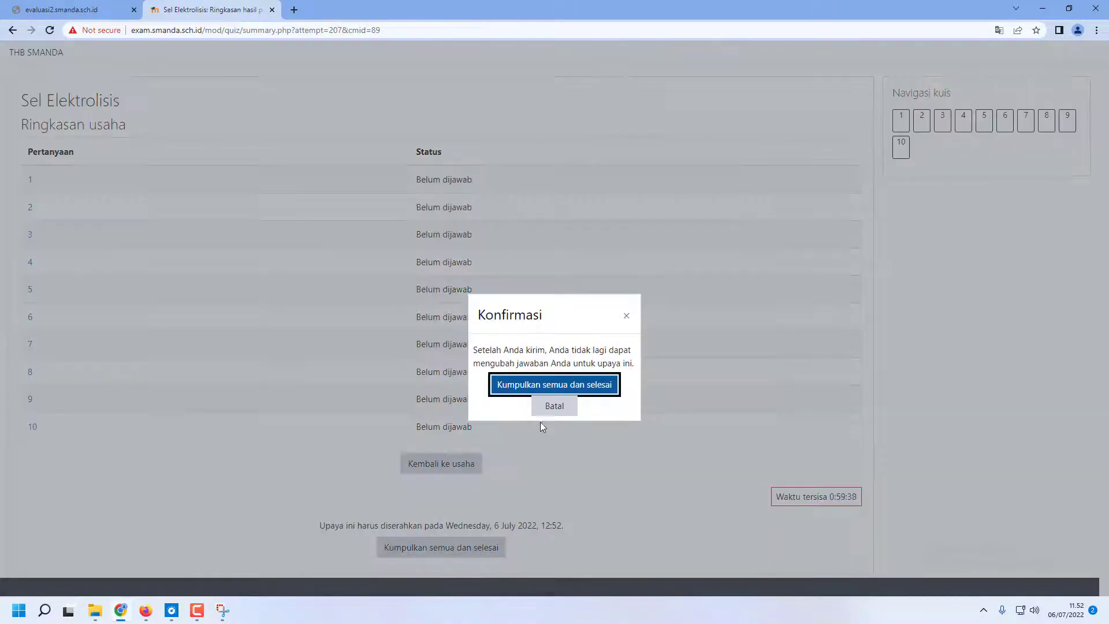
{"action": "left_click", "coordinate": [563, 387]}
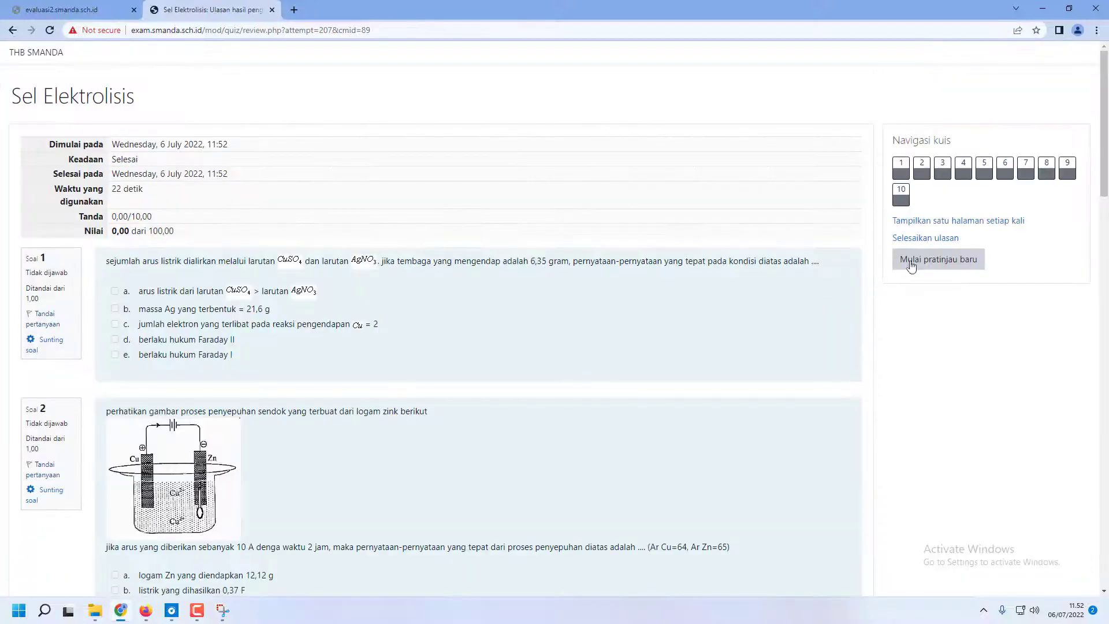
{"action": "left_click", "coordinate": [925, 238]}
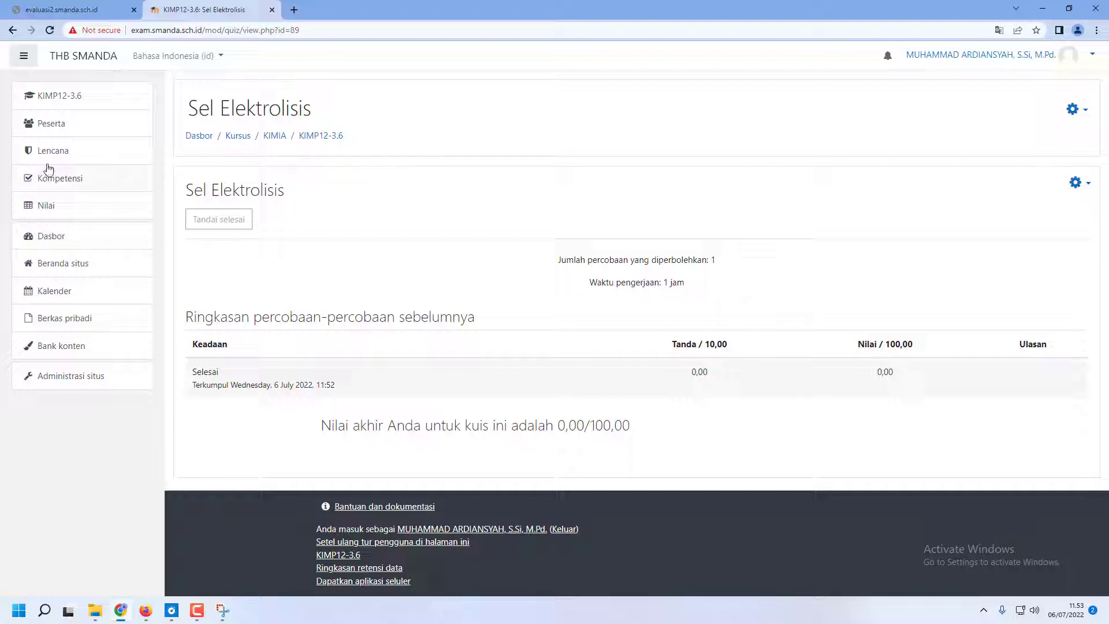
Enrol the MIA5 20-21 cohort as Siswa in the KIMP12-3.6 course from its participants page
{"action": "left_click", "coordinate": [59, 126]}
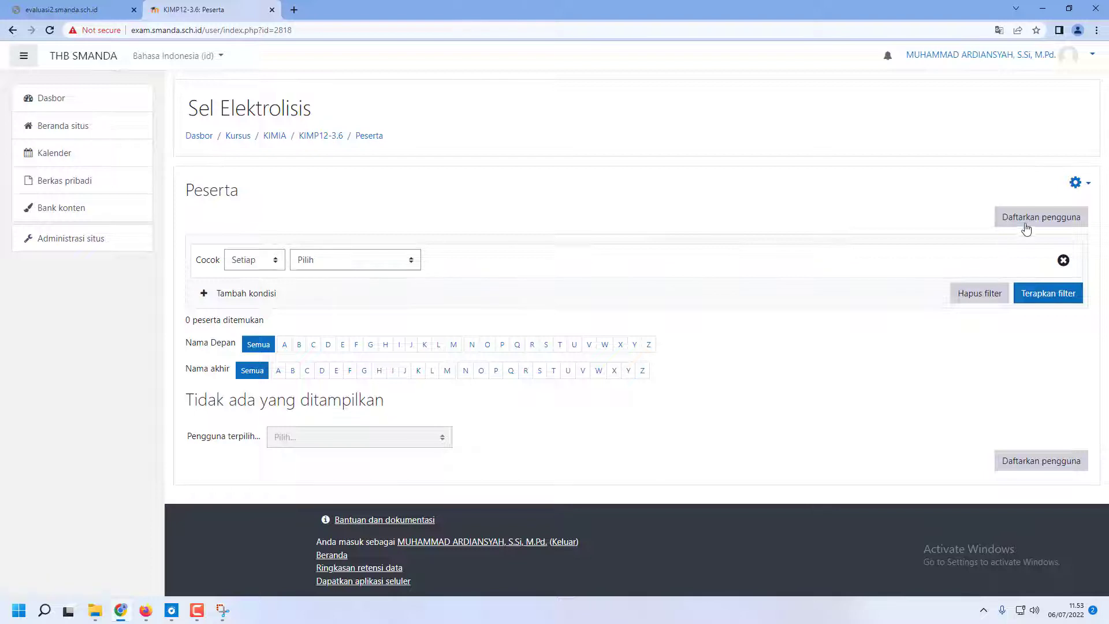
{"action": "left_click", "coordinate": [1029, 223]}
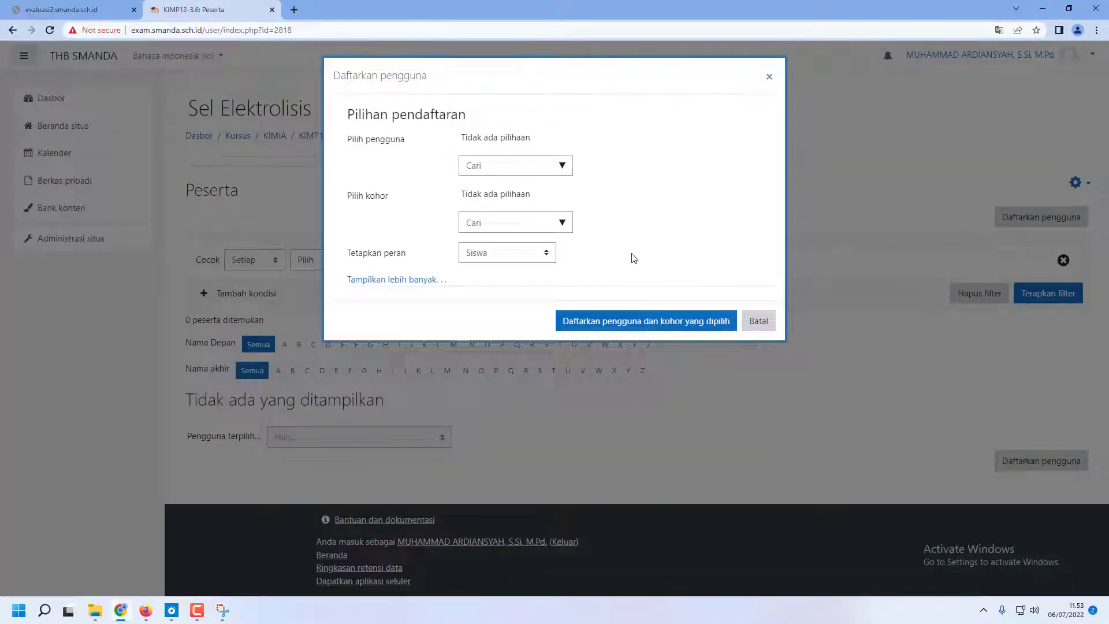
{"action": "left_click", "coordinate": [561, 224]}
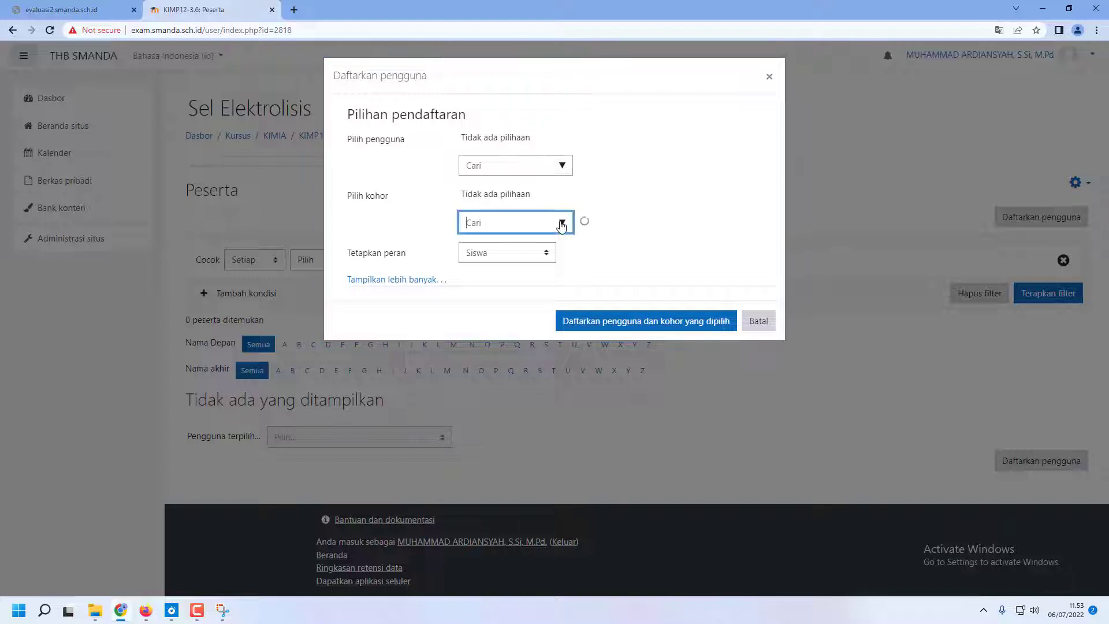
{"action": "left_click_drag", "start_coordinate": [570, 265], "coordinate": [572, 298]}
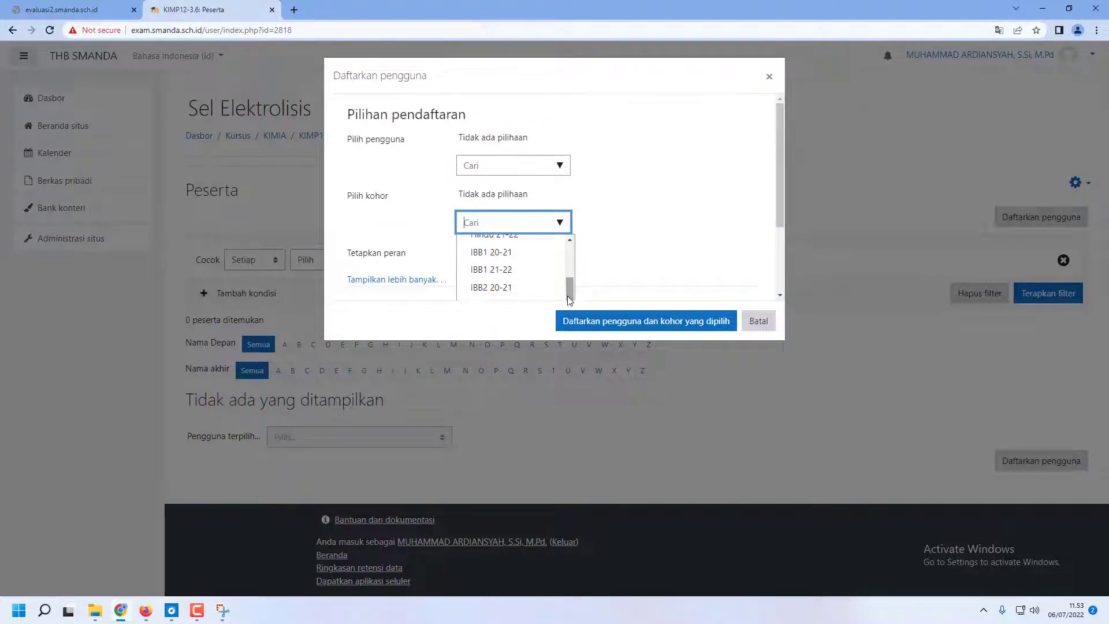
{"action": "scroll", "coordinate": [526, 289], "scroll_direction": "down", "scroll_amount": 4}
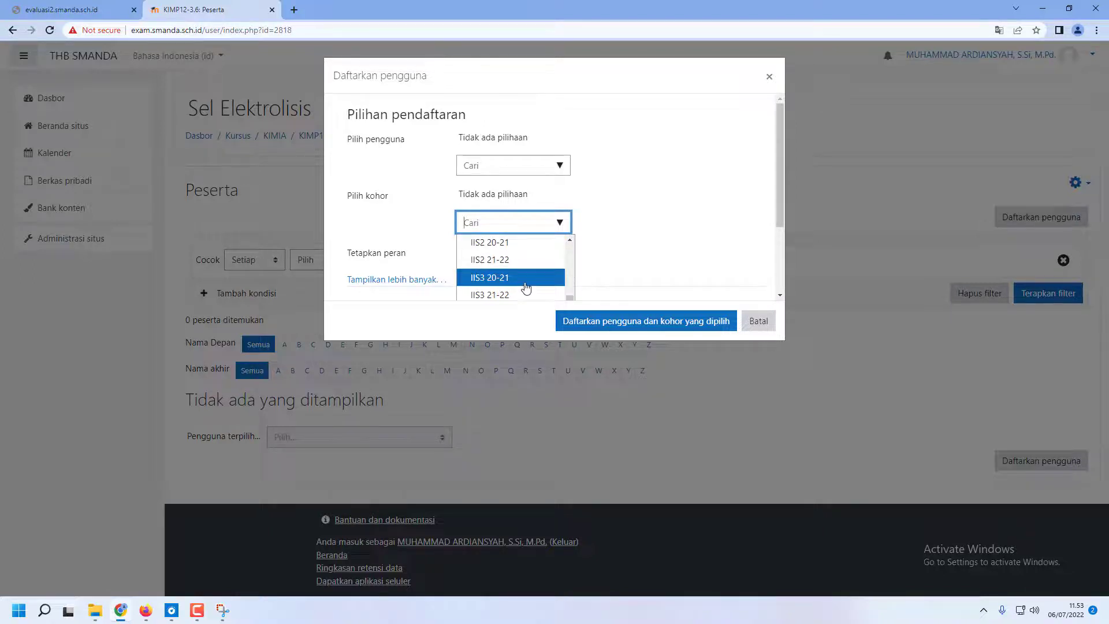
{"action": "scroll", "coordinate": [526, 287], "scroll_direction": "down", "scroll_amount": 1}
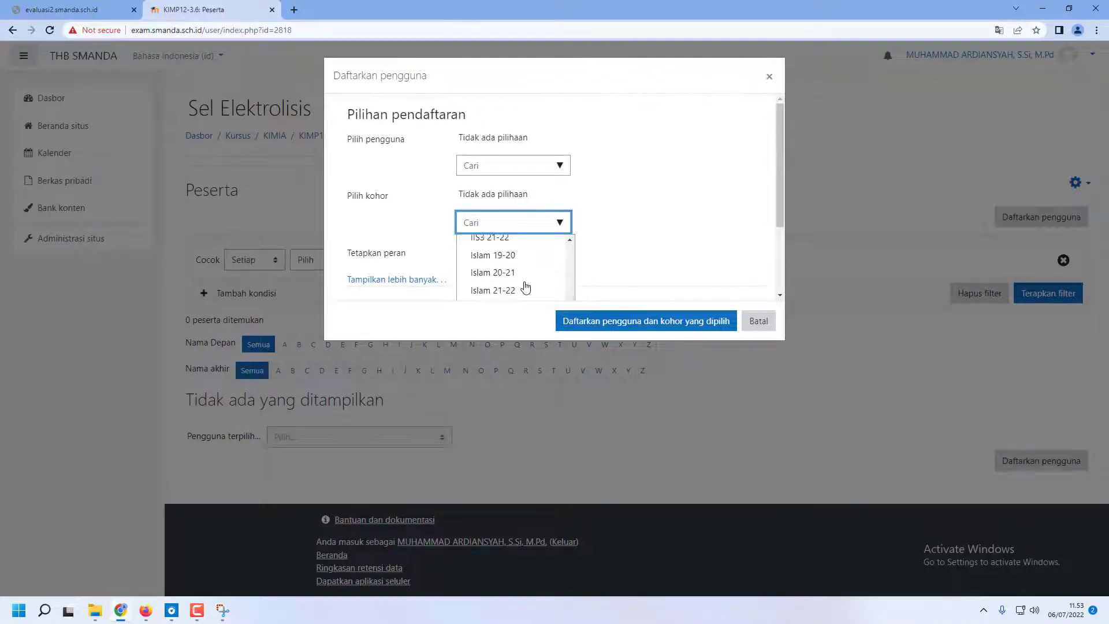
{"action": "scroll", "coordinate": [525, 287], "scroll_direction": "down", "scroll_amount": 3}
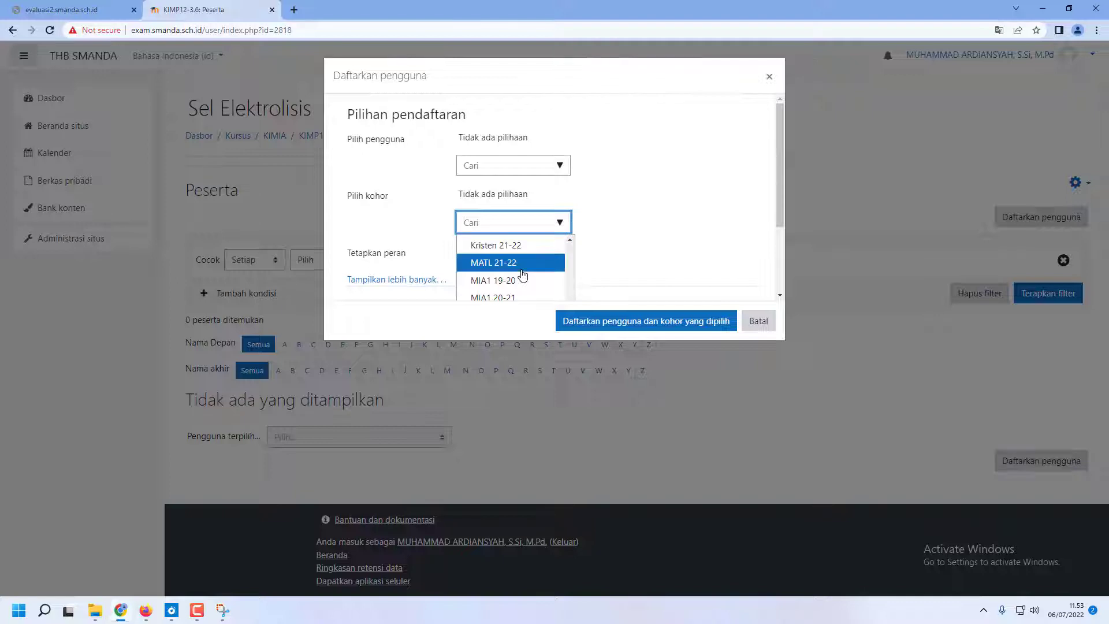
{"action": "type", "text": "mia"}
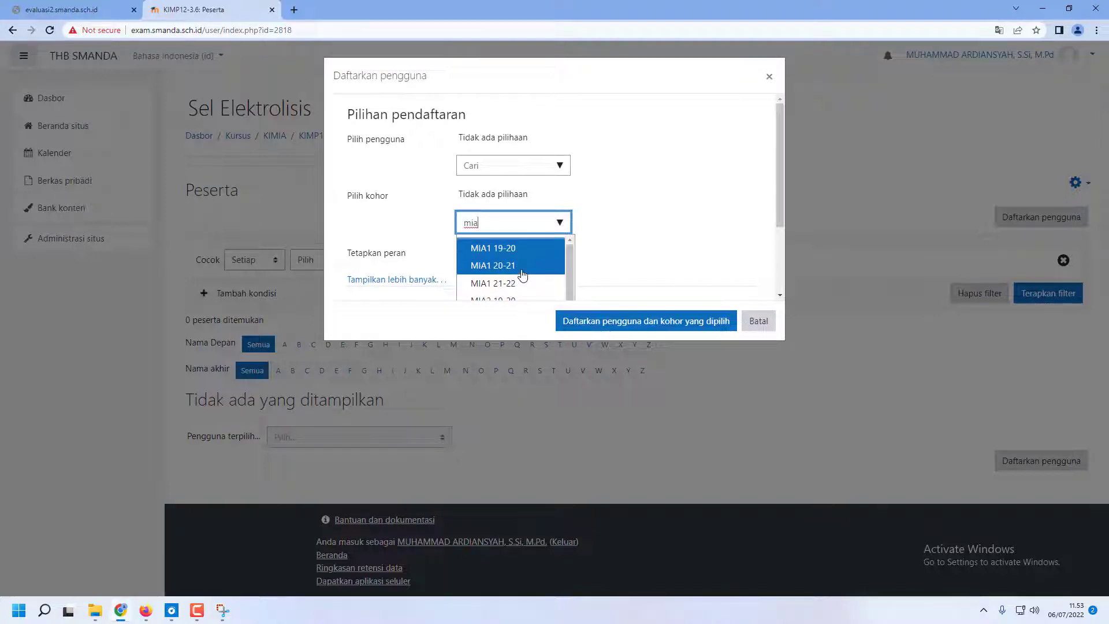
{"action": "scroll", "coordinate": [501, 252], "scroll_direction": "down", "scroll_amount": 5}
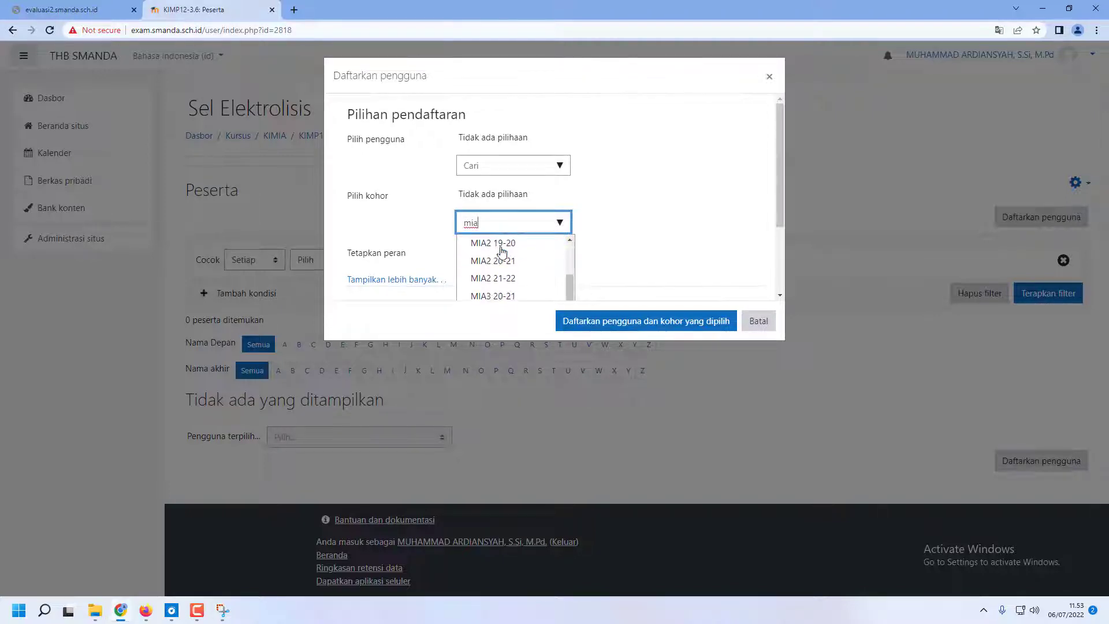
{"action": "scroll", "coordinate": [513, 294], "scroll_direction": "down", "scroll_amount": 1}
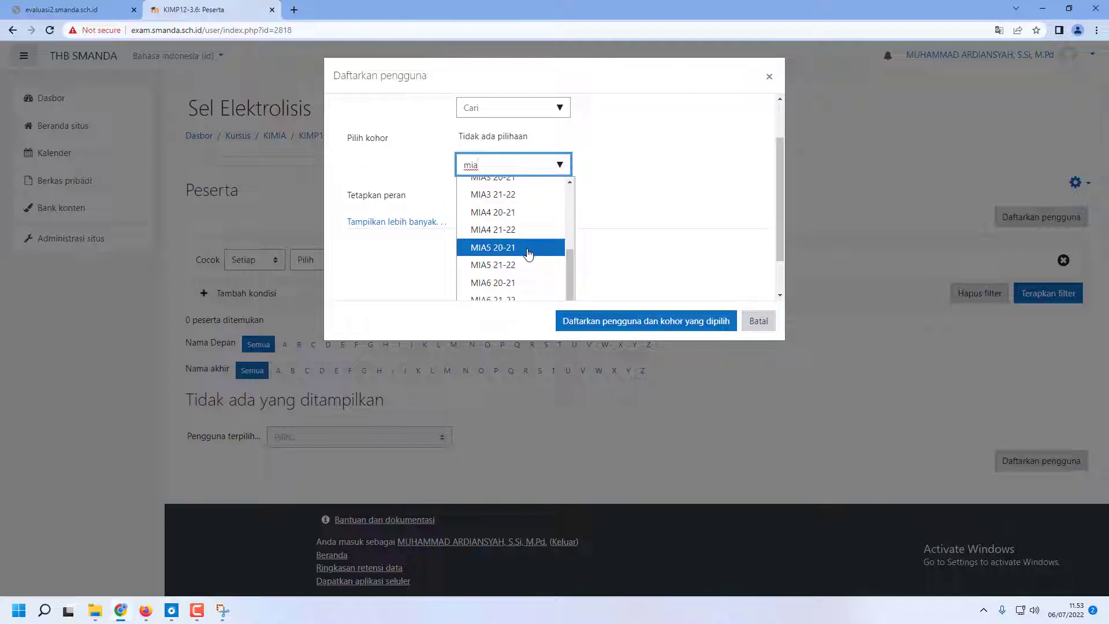
{"action": "scroll", "coordinate": [525, 249], "scroll_direction": "down", "scroll_amount": 1}
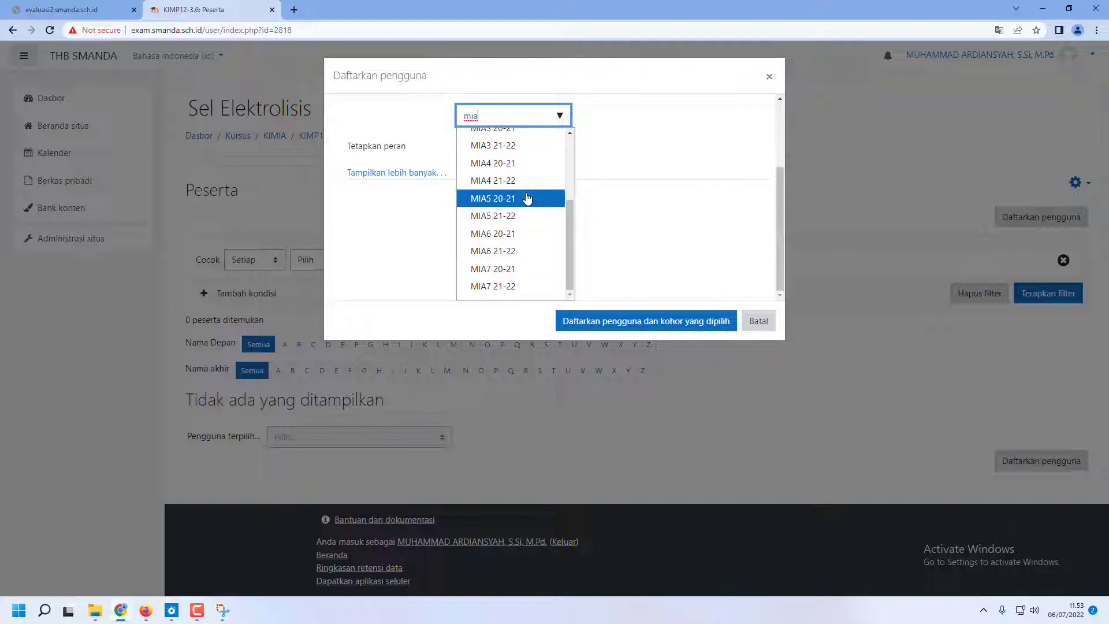
{"action": "type", "text": "5"}
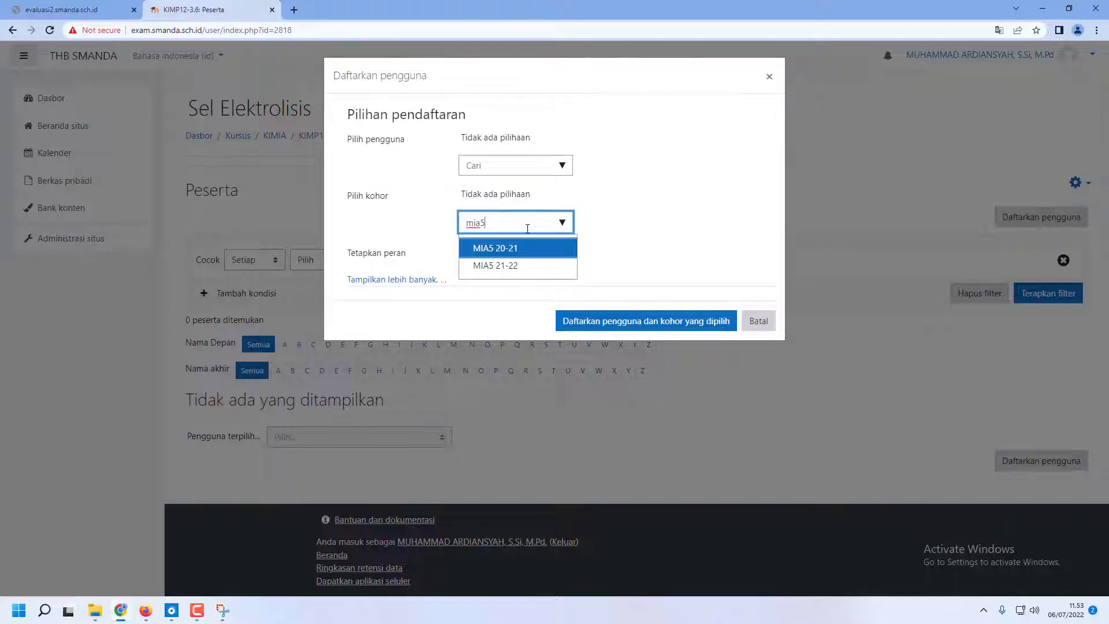
{"action": "left_click", "coordinate": [525, 249]}
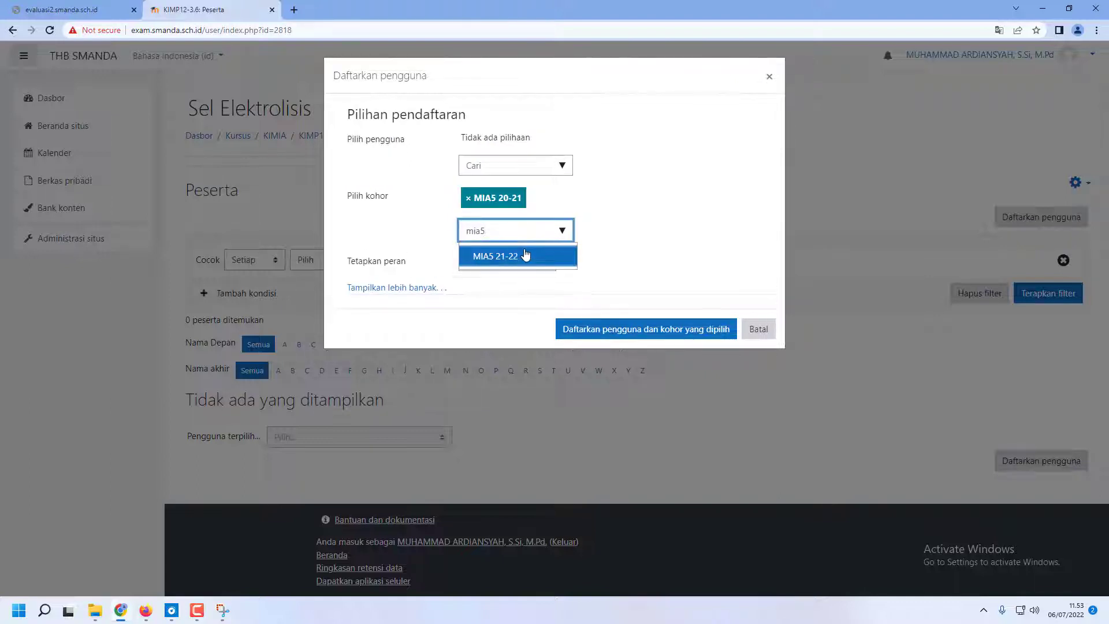
{"action": "left_click", "coordinate": [622, 330]}
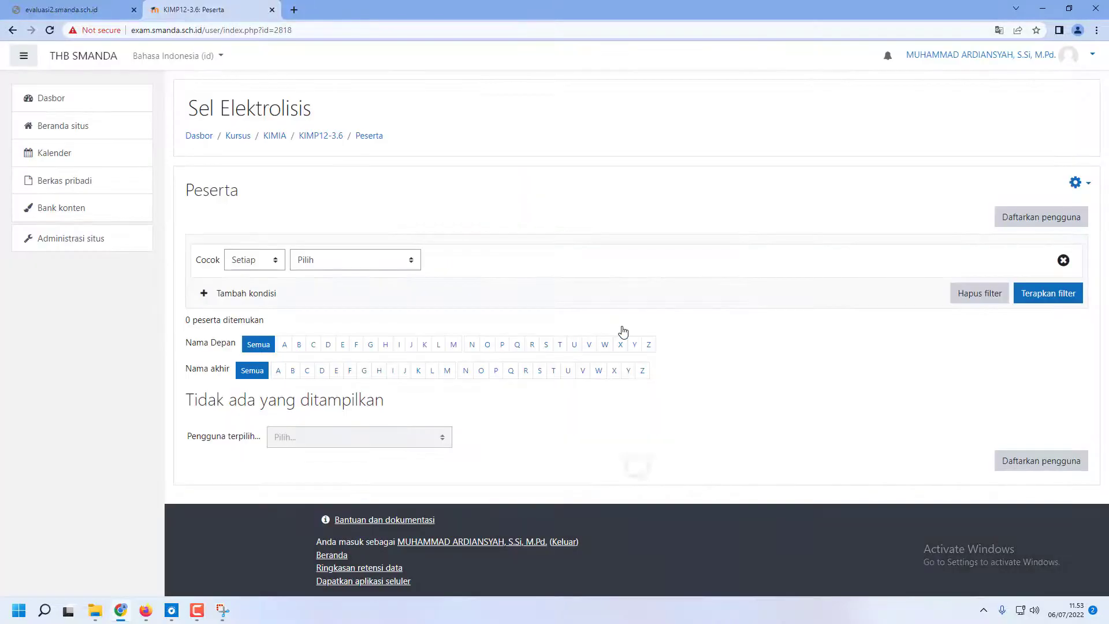
Check the enrolled participants list and enrol the MIA6 20-21 cohort in the course as Siswa
{"action": "scroll", "coordinate": [426, 523], "scroll_direction": "down", "scroll_amount": 6}
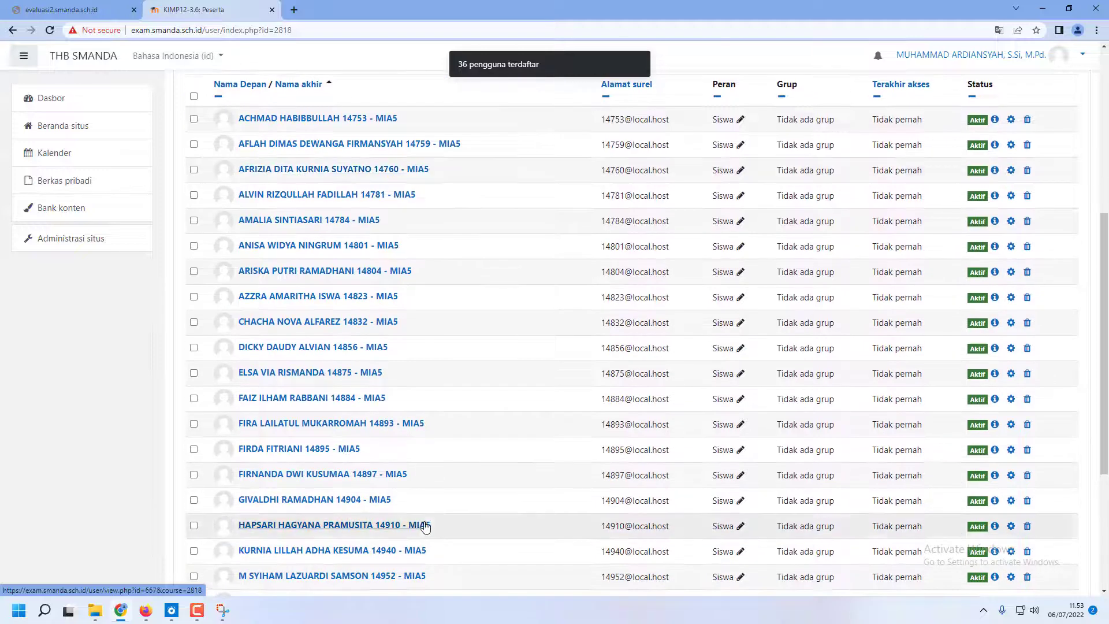
{"action": "scroll", "coordinate": [426, 524], "scroll_direction": "down", "scroll_amount": 2}
{"action": "scroll", "coordinate": [426, 520], "scroll_direction": "up", "scroll_amount": 3}
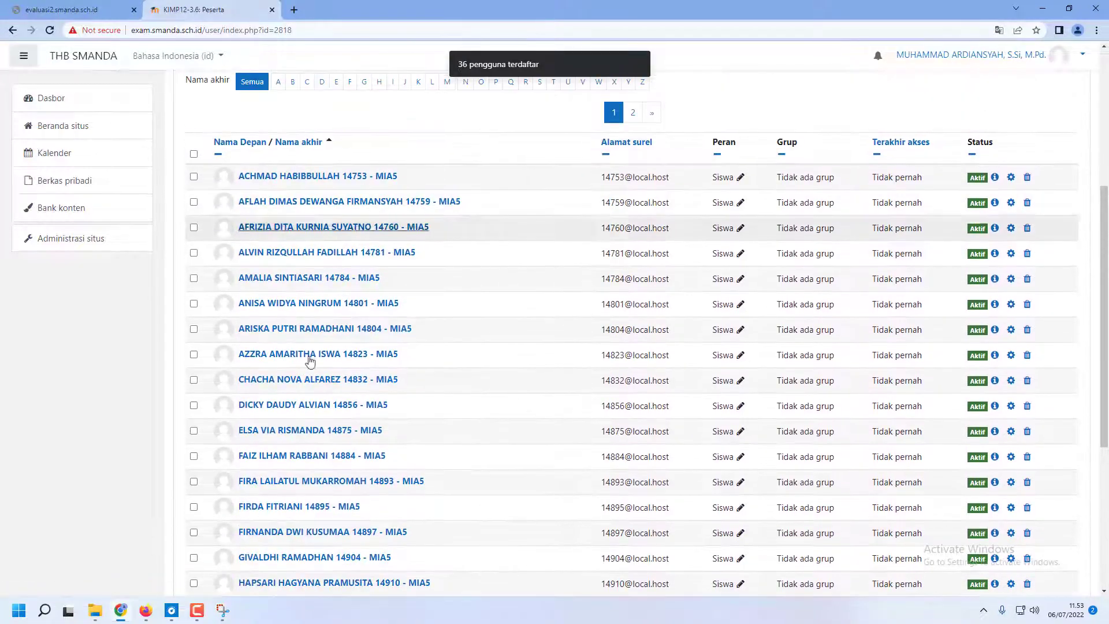
{"action": "scroll", "coordinate": [347, 277], "scroll_direction": "up", "scroll_amount": 5}
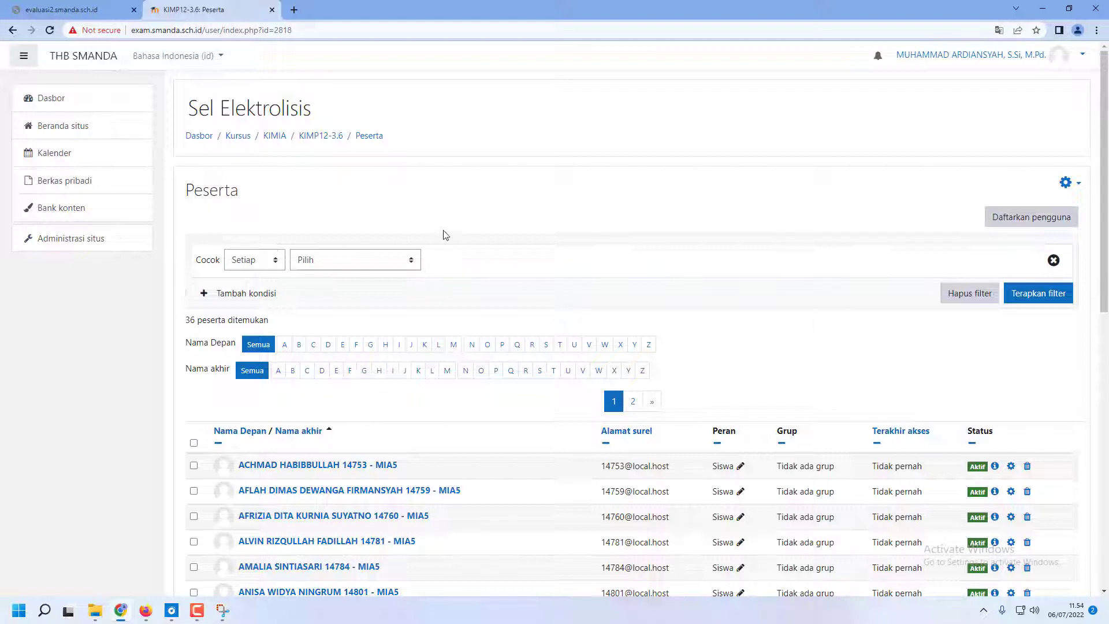
{"action": "left_click", "coordinate": [1013, 216]}
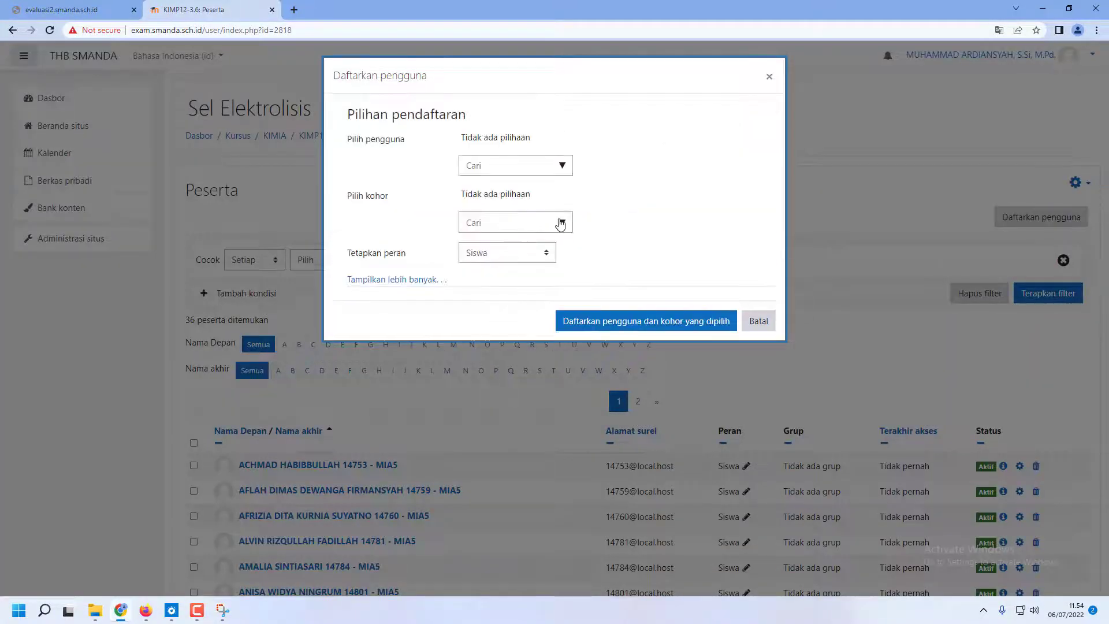
{"action": "left_click", "coordinate": [560, 224]}
{"action": "type", "text": "mia6"}
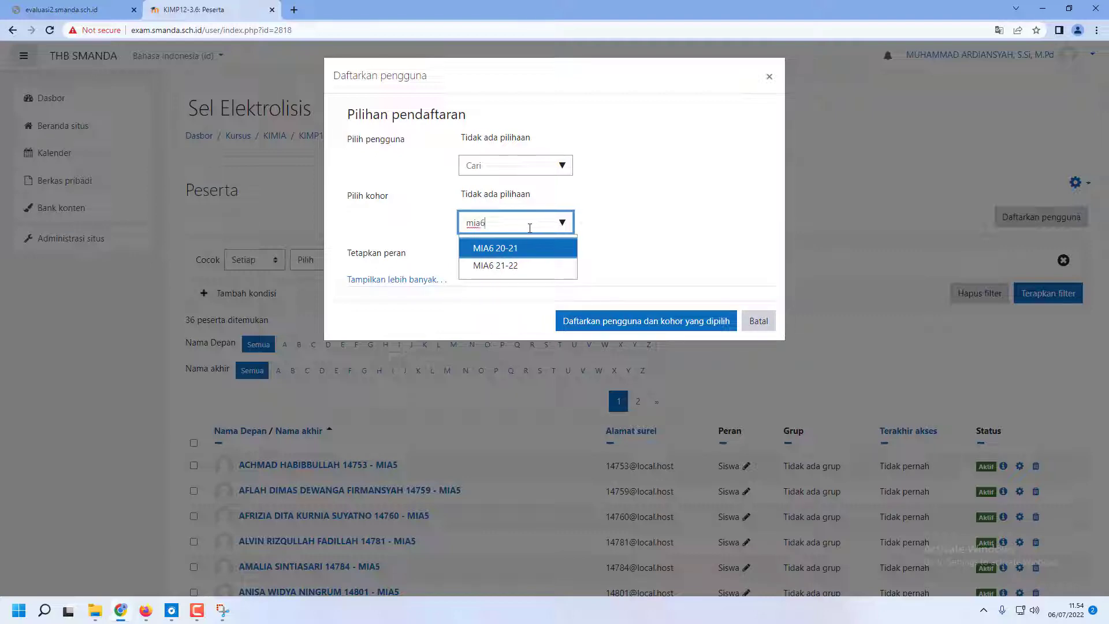
{"action": "left_click", "coordinate": [513, 249]}
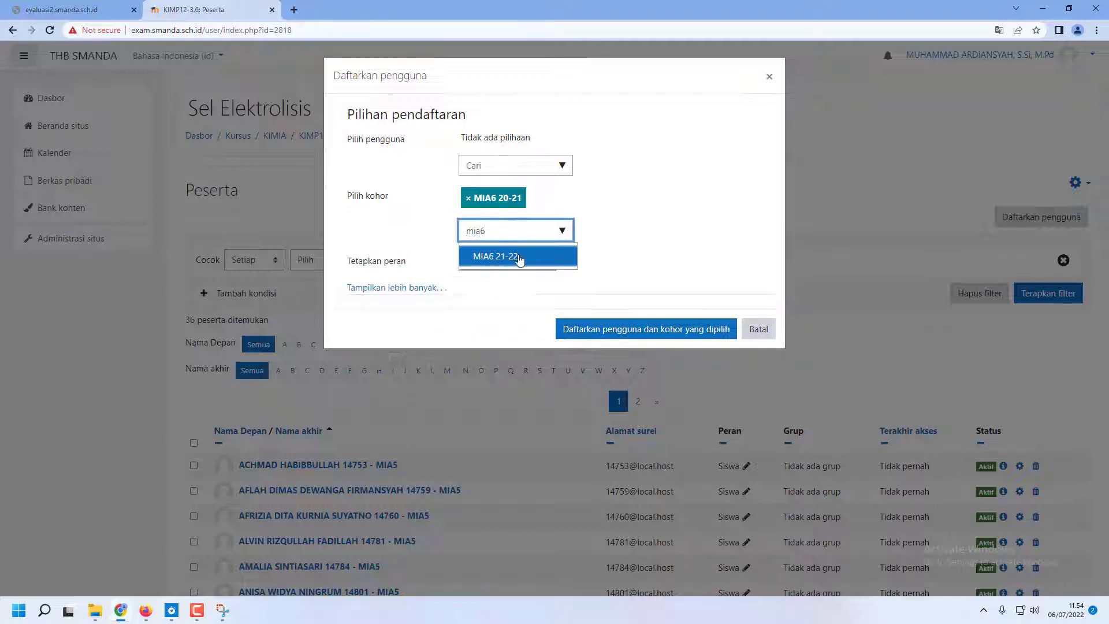
{"action": "left_click", "coordinate": [650, 329]}
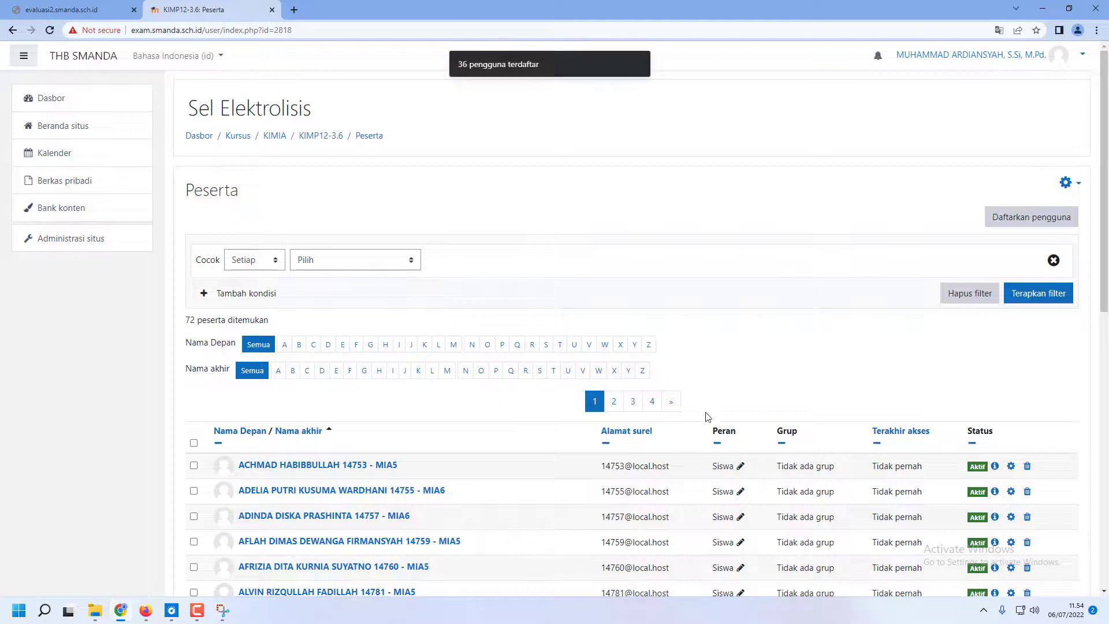
Open the settings of the Sel Elektrolisis quiz and enable both its start and end dates under Waktu Pengerjaan
{"action": "scroll", "coordinate": [710, 418], "scroll_direction": "down", "scroll_amount": 1}
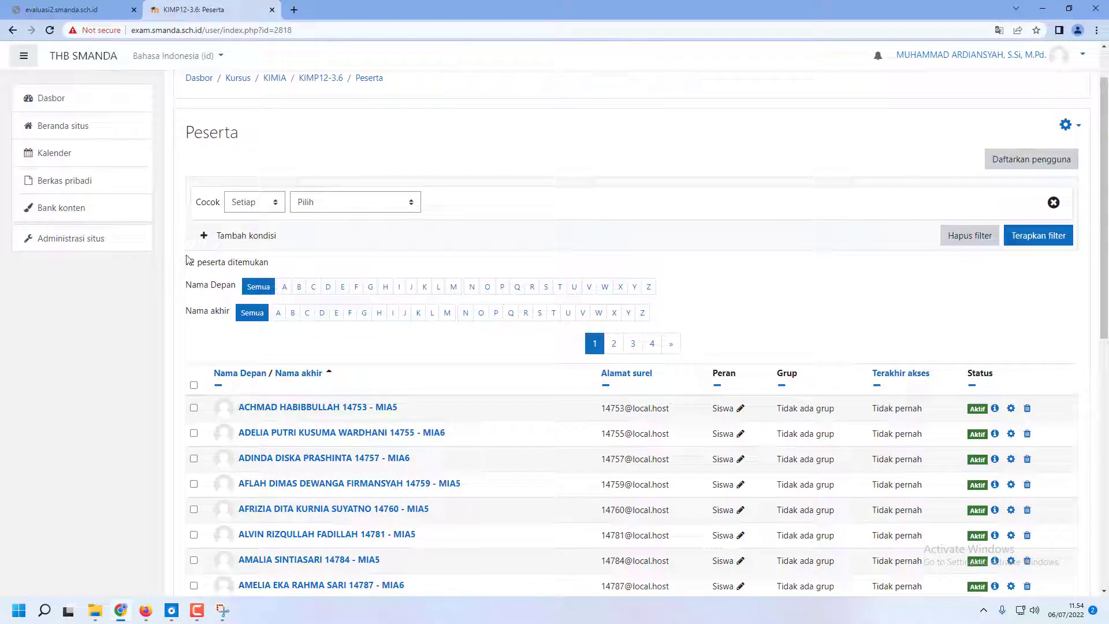
{"action": "scroll", "coordinate": [425, 337], "scroll_direction": "up", "scroll_amount": 1}
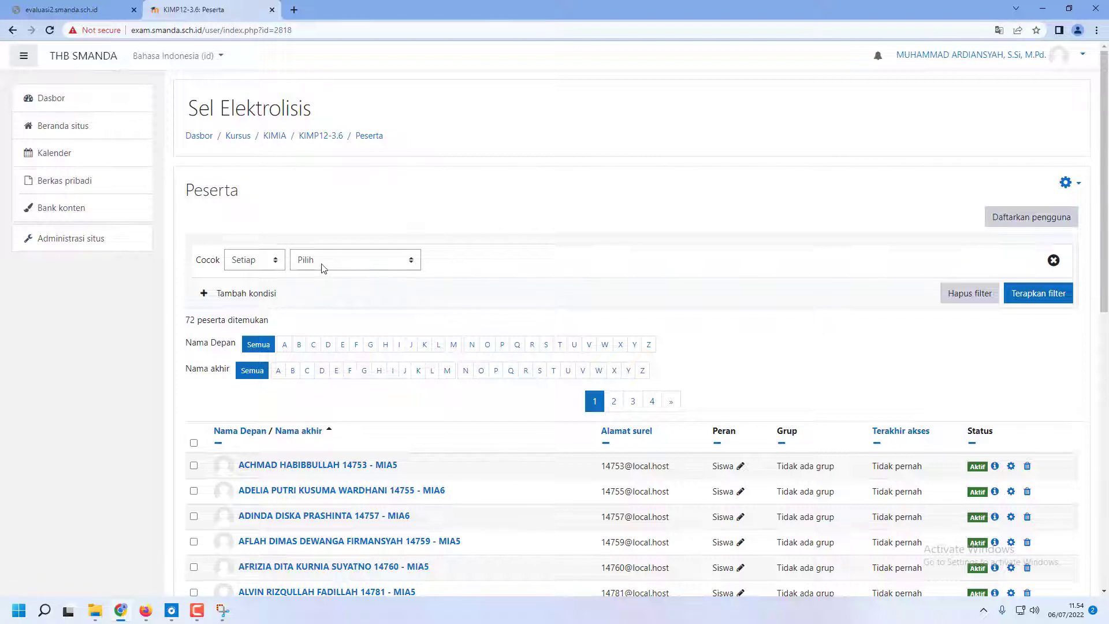
{"action": "left_click", "coordinate": [328, 138]}
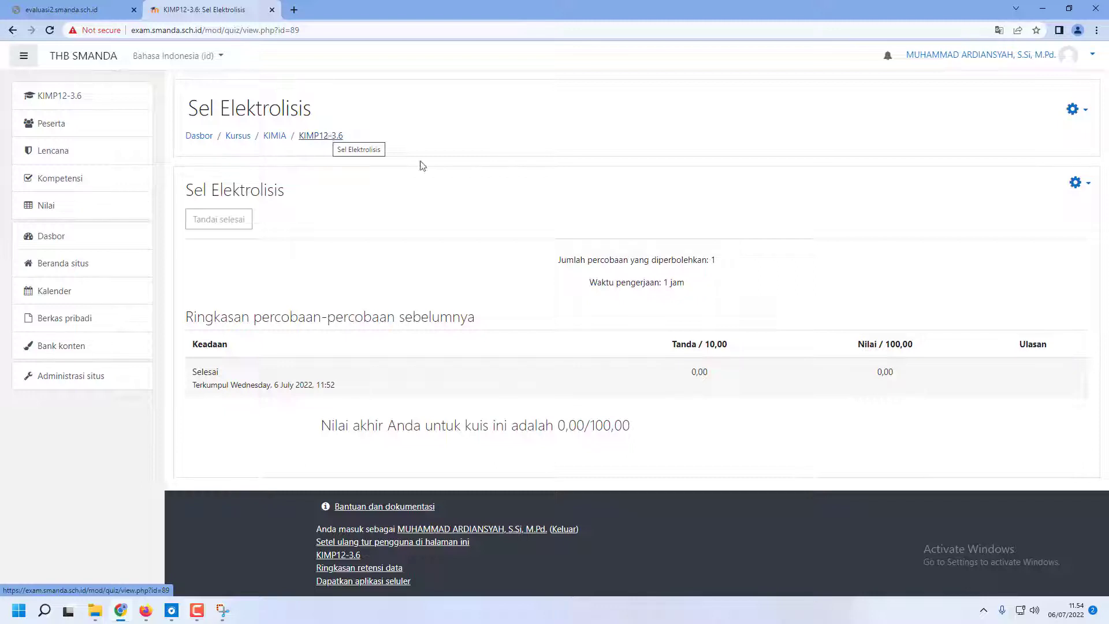
{"action": "left_click", "coordinate": [1084, 187]}
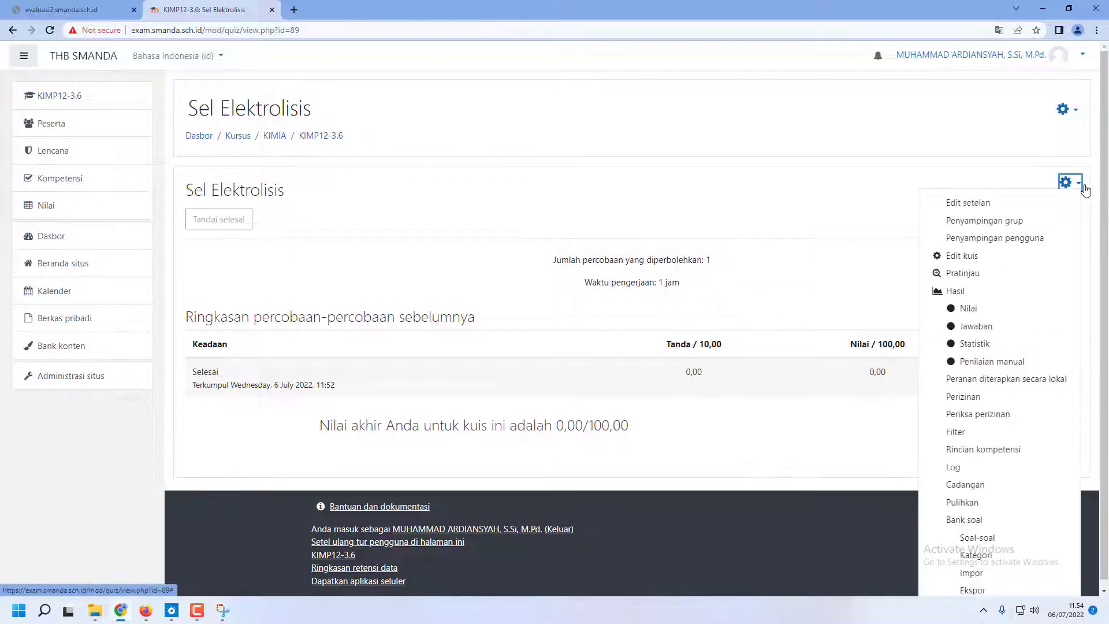
{"action": "left_click", "coordinate": [969, 205]}
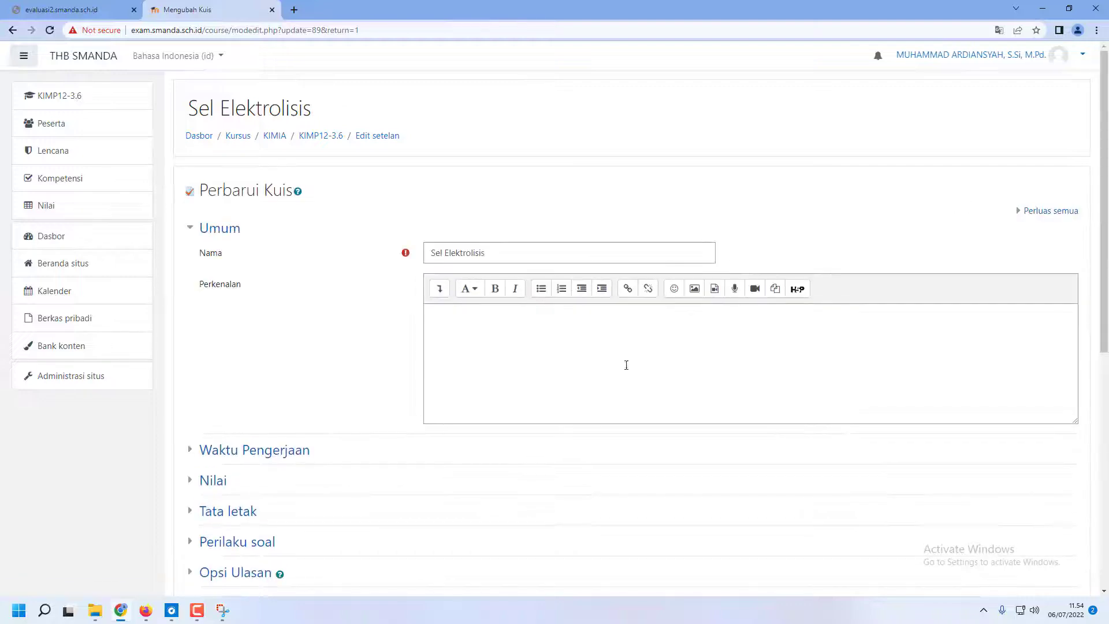
{"action": "left_click", "coordinate": [245, 456]}
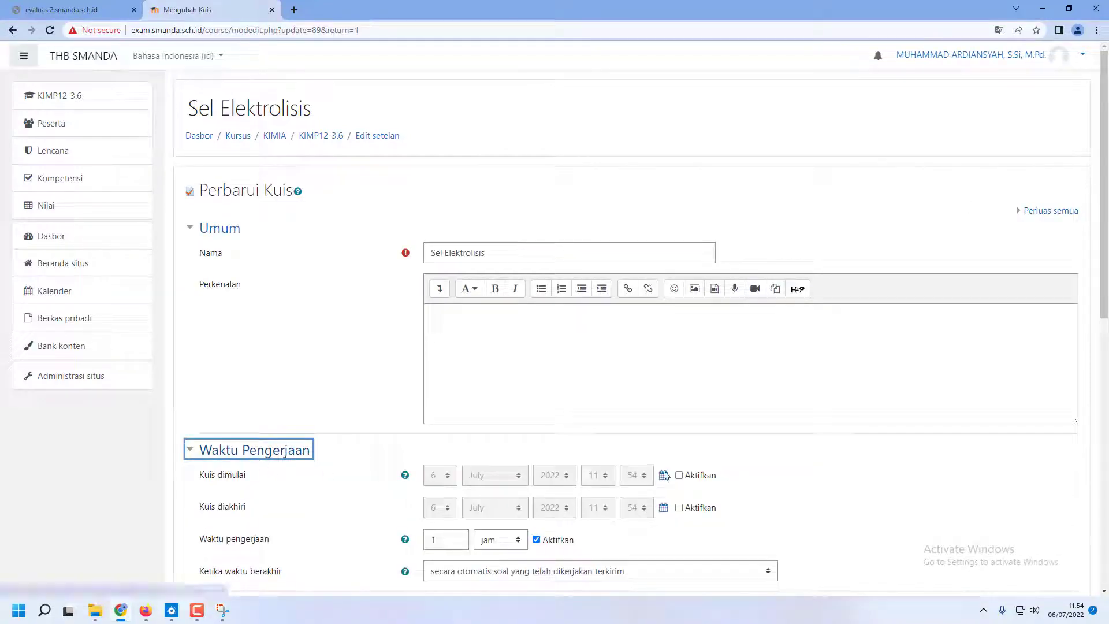
{"action": "left_click", "coordinate": [695, 477]}
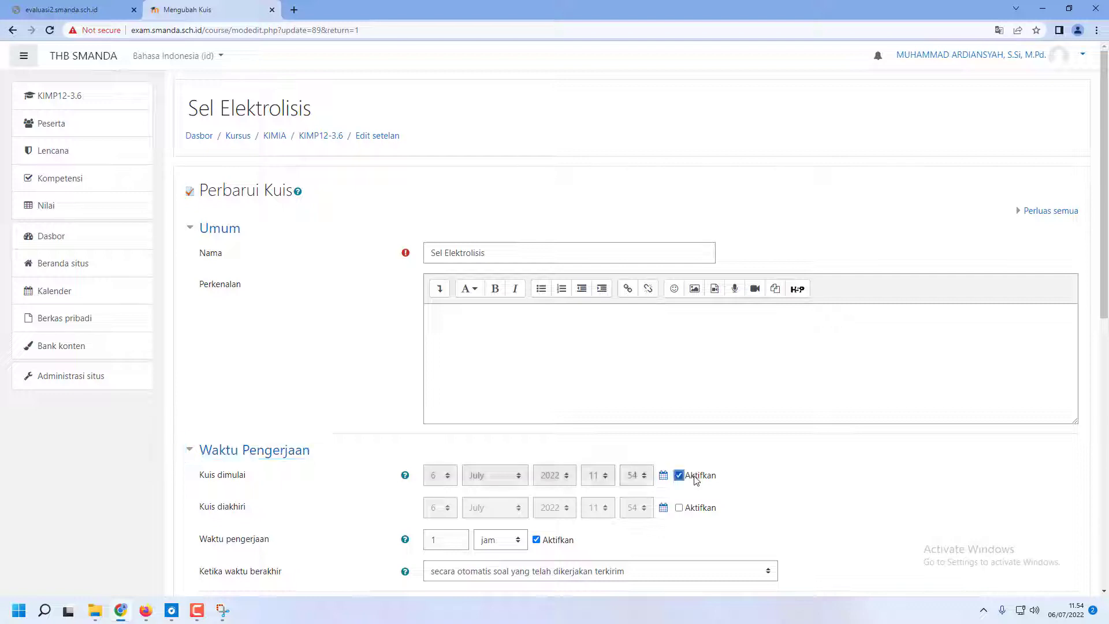
{"action": "left_click", "coordinate": [679, 510]}
Set the day of both the quiz's start and end dates to 7 July 2022
{"action": "left_click", "coordinate": [439, 480]}
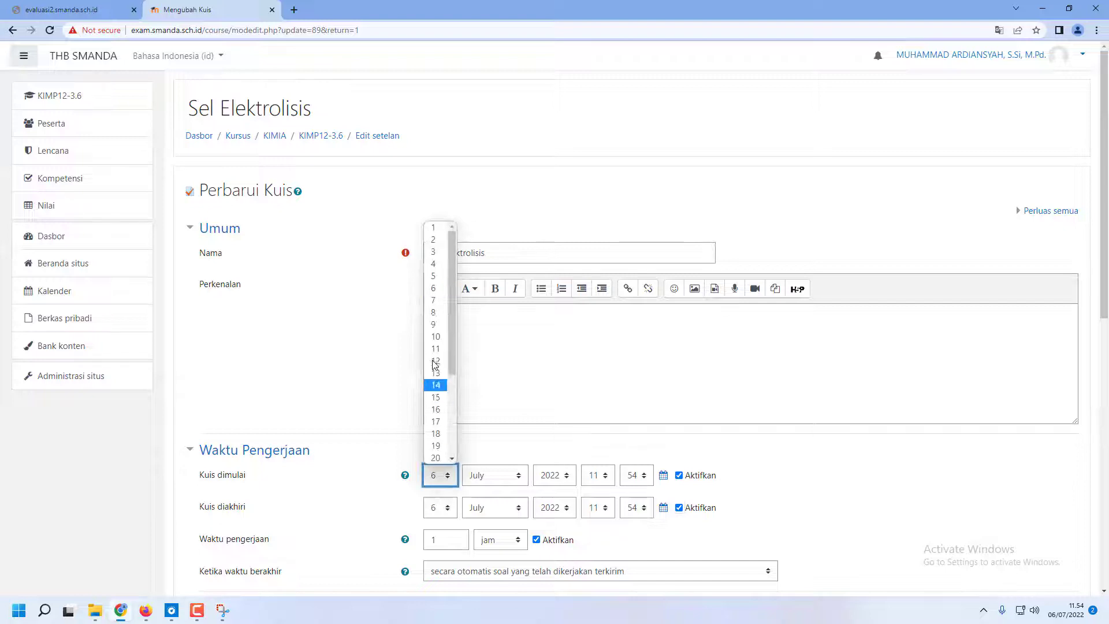
{"action": "left_click", "coordinate": [440, 301]}
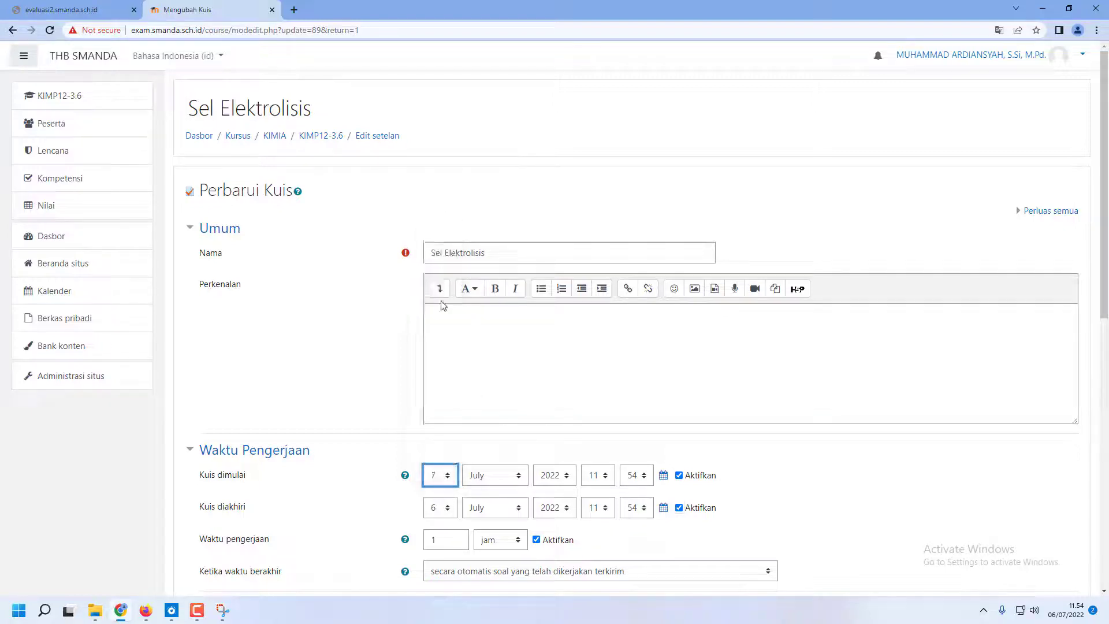
{"action": "left_click", "coordinate": [441, 512]}
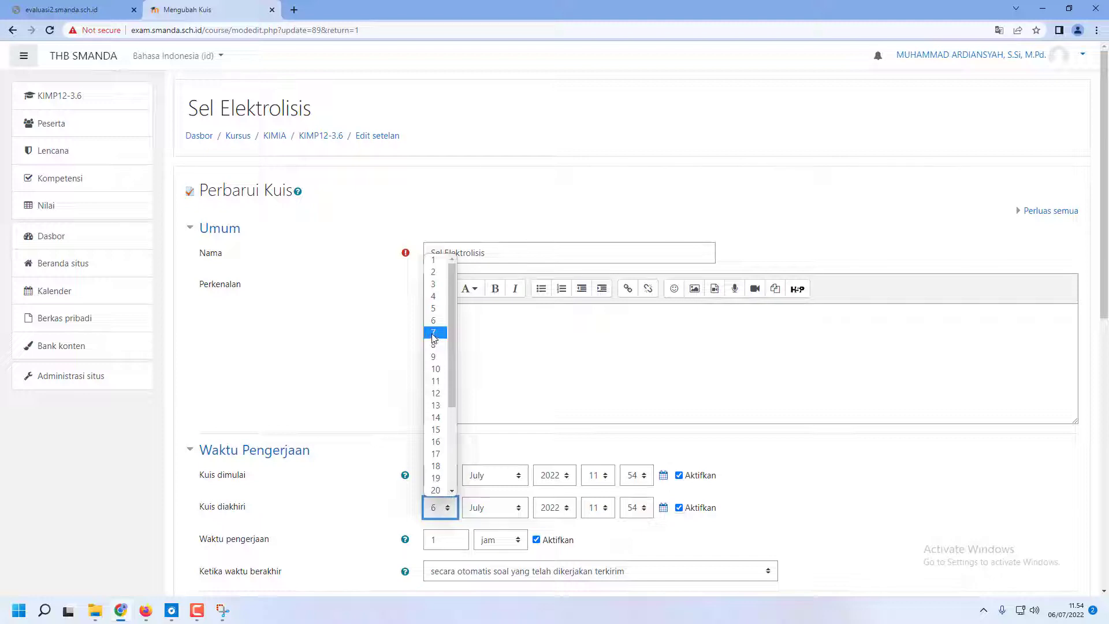
{"action": "left_click", "coordinate": [434, 335]}
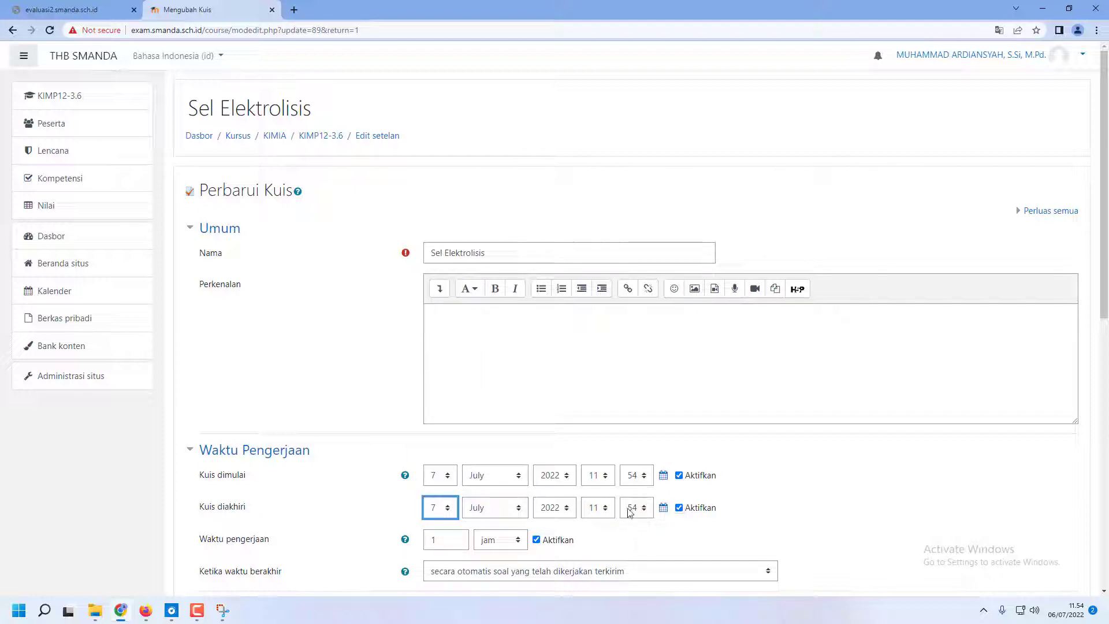
Set the quiz's start time (Kuis dimulai) to 07:00
{"action": "left_click", "coordinate": [599, 482]}
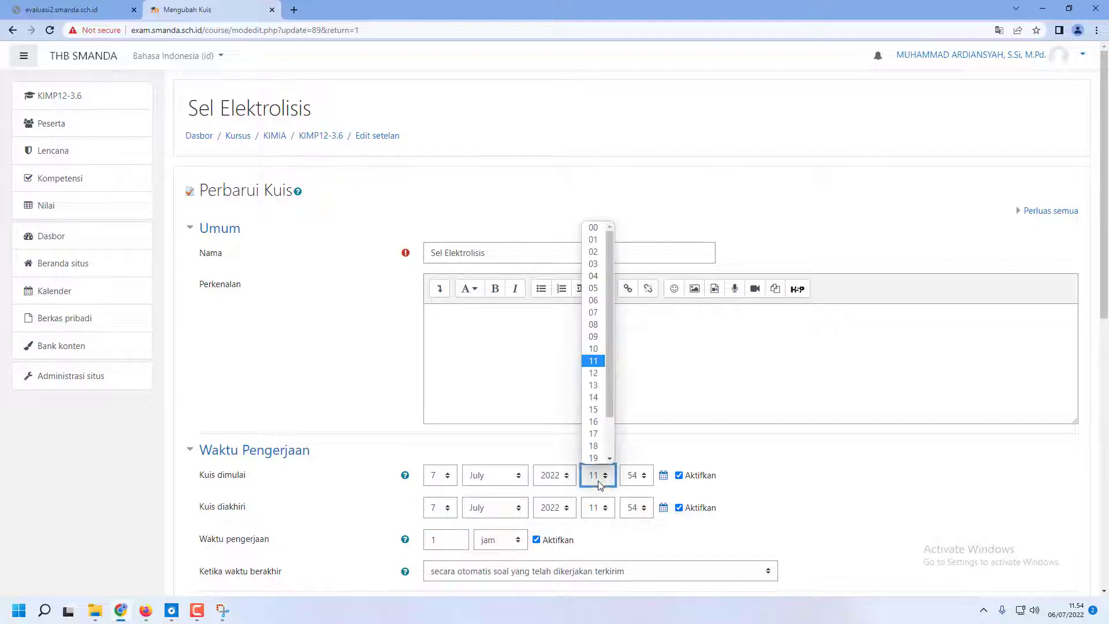
{"action": "left_click", "coordinate": [595, 313]}
{"action": "left_click", "coordinate": [635, 476]}
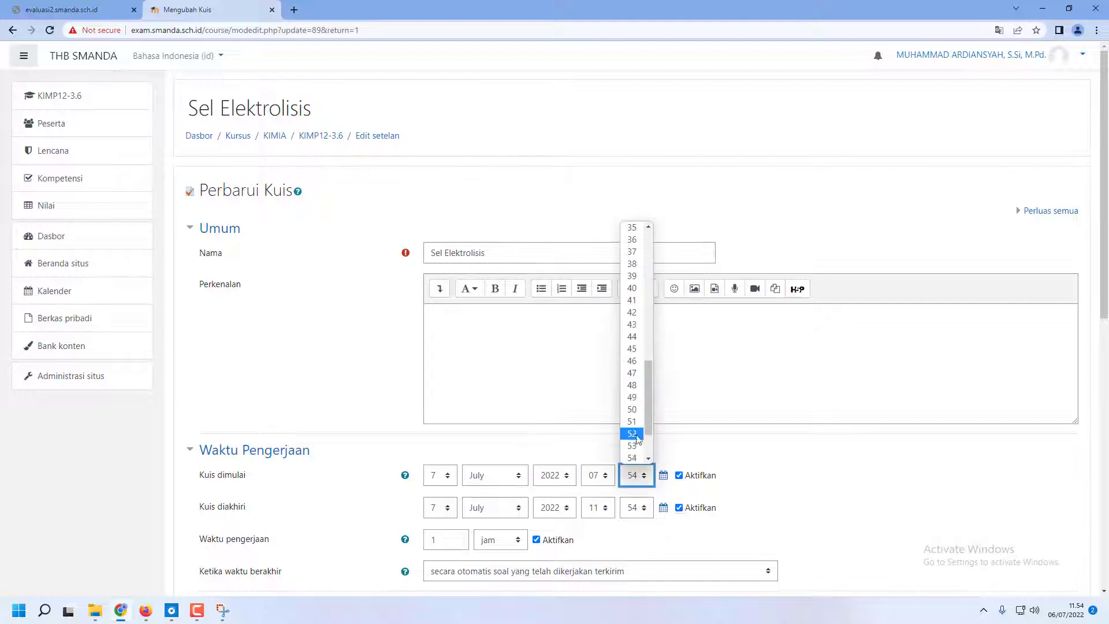
{"action": "scroll", "coordinate": [632, 433], "scroll_direction": "up", "scroll_amount": 5}
{"action": "left_click", "coordinate": [632, 227]}
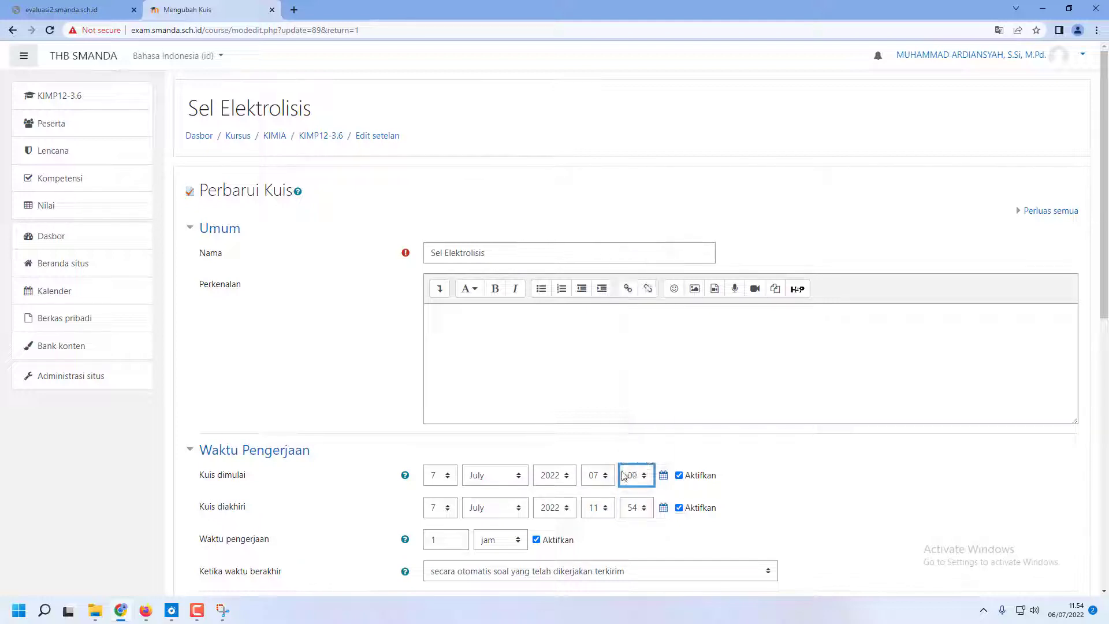
Set the quiz's end time (Kuis diakhiri) to 08:00
{"action": "left_click", "coordinate": [605, 508]}
{"action": "left_click", "coordinate": [595, 357]}
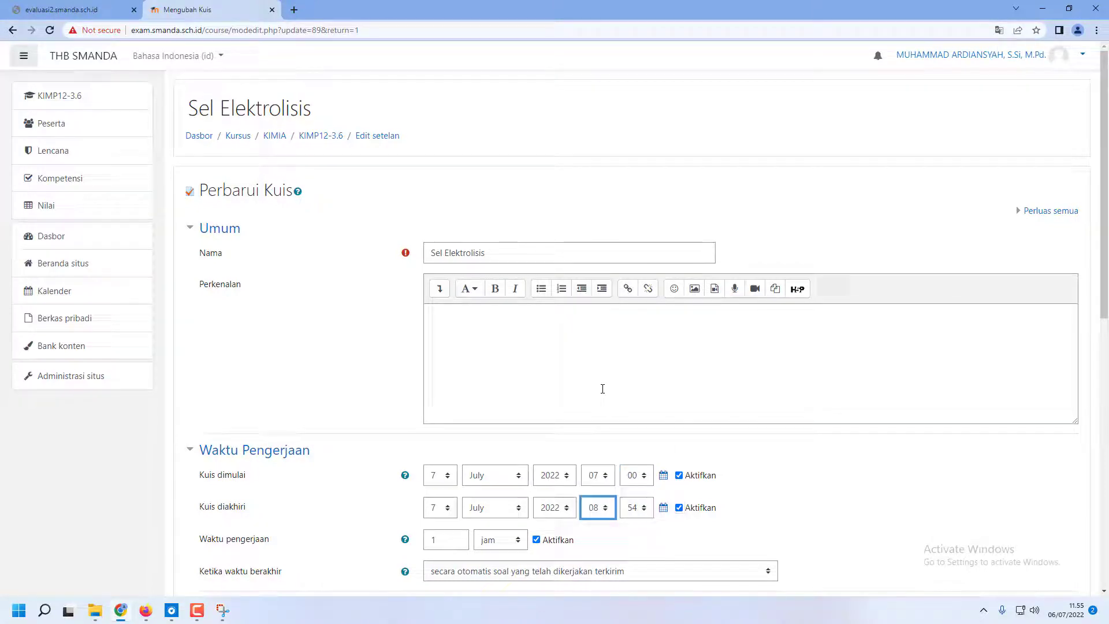
{"action": "left_click", "coordinate": [635, 508]}
{"action": "scroll", "coordinate": [640, 314], "scroll_direction": "up", "scroll_amount": 5}
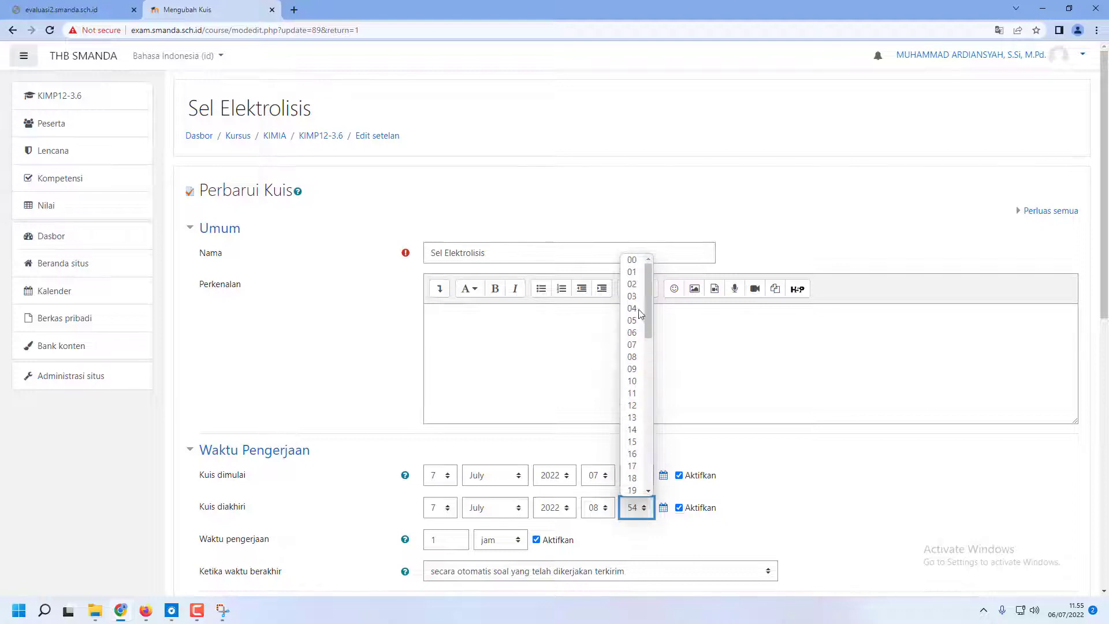
{"action": "left_click", "coordinate": [632, 260]}
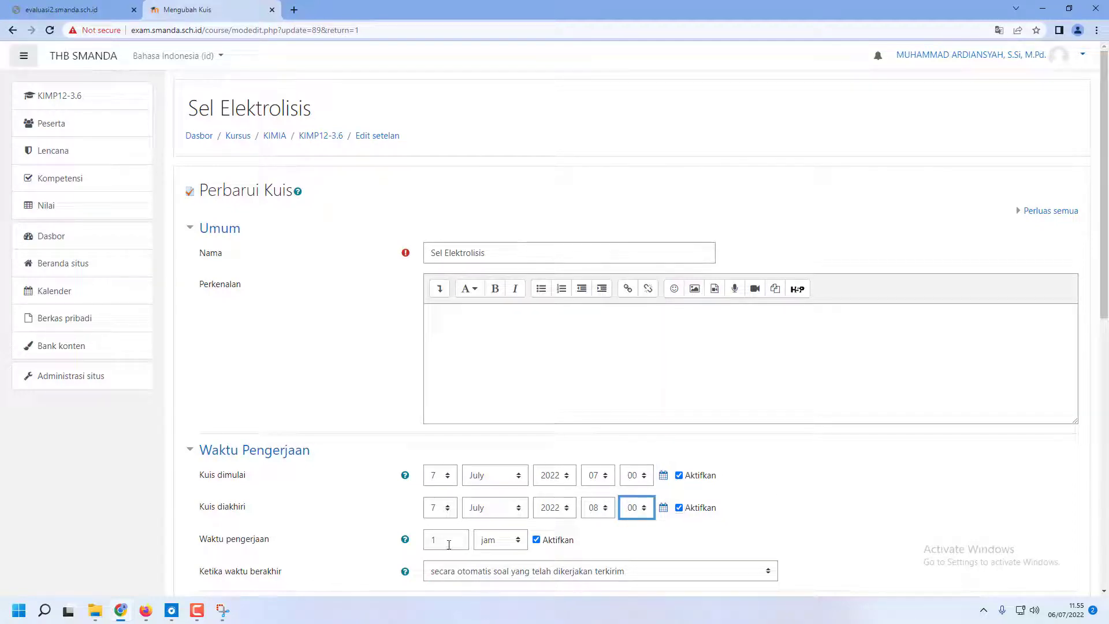
Set the quiz's time limit (Waktu pengerjaan) to 45 menit
{"action": "left_click_drag", "start_coordinate": [448, 544], "coordinate": [425, 543]}
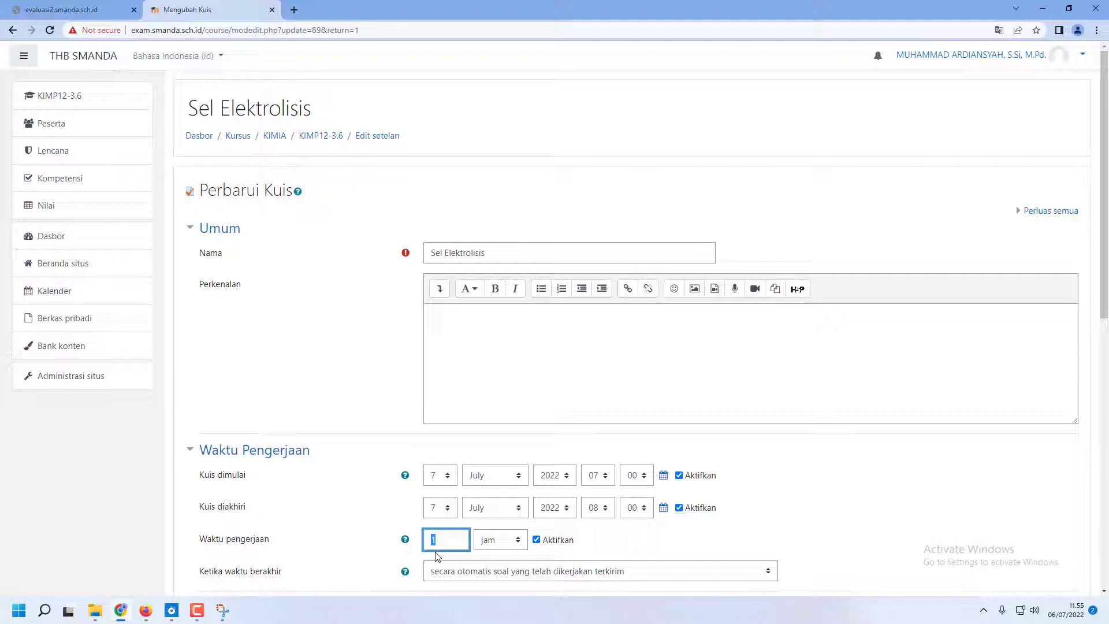
{"action": "left_click", "coordinate": [514, 544]}
{"action": "left_click", "coordinate": [503, 518]}
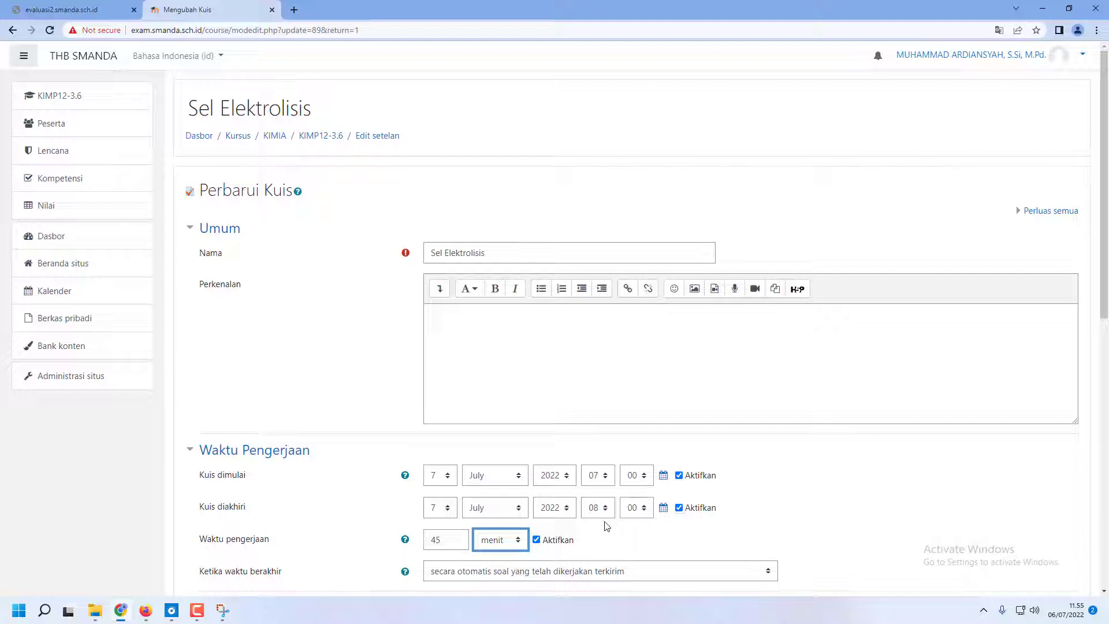
Examine the quiz's Nilai, Tampilan, Batasan ekstra, Umpan balik keseluruhan and Pembatasan akses settings, collapsing all of these except Nilai
{"action": "scroll", "coordinate": [450, 544], "scroll_direction": "down", "scroll_amount": 3}
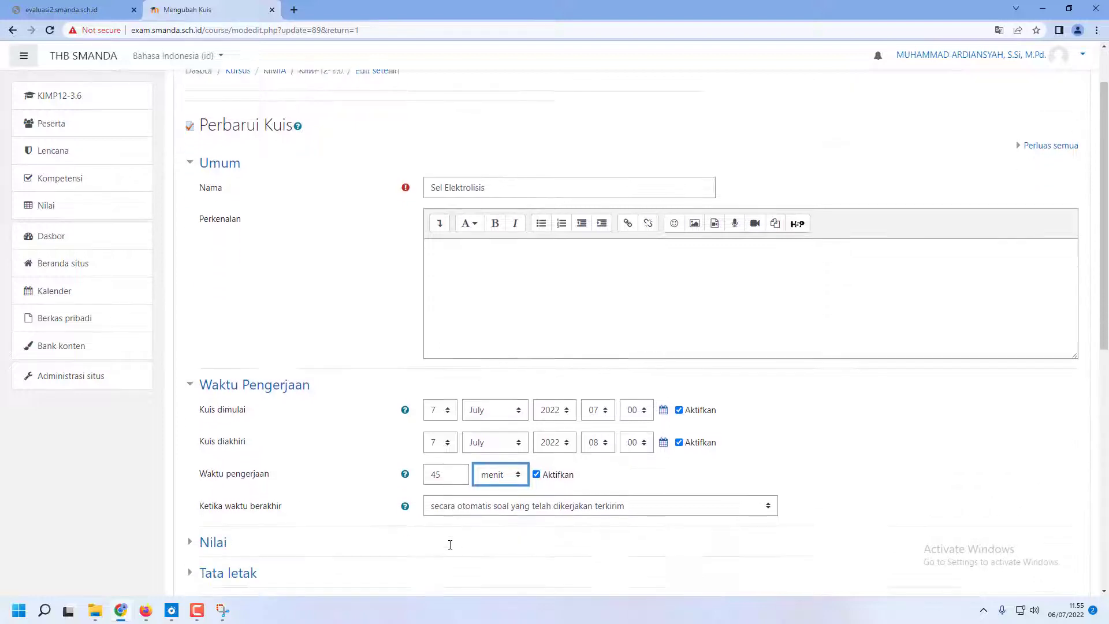
{"action": "scroll", "coordinate": [245, 409], "scroll_direction": "down", "scroll_amount": 1}
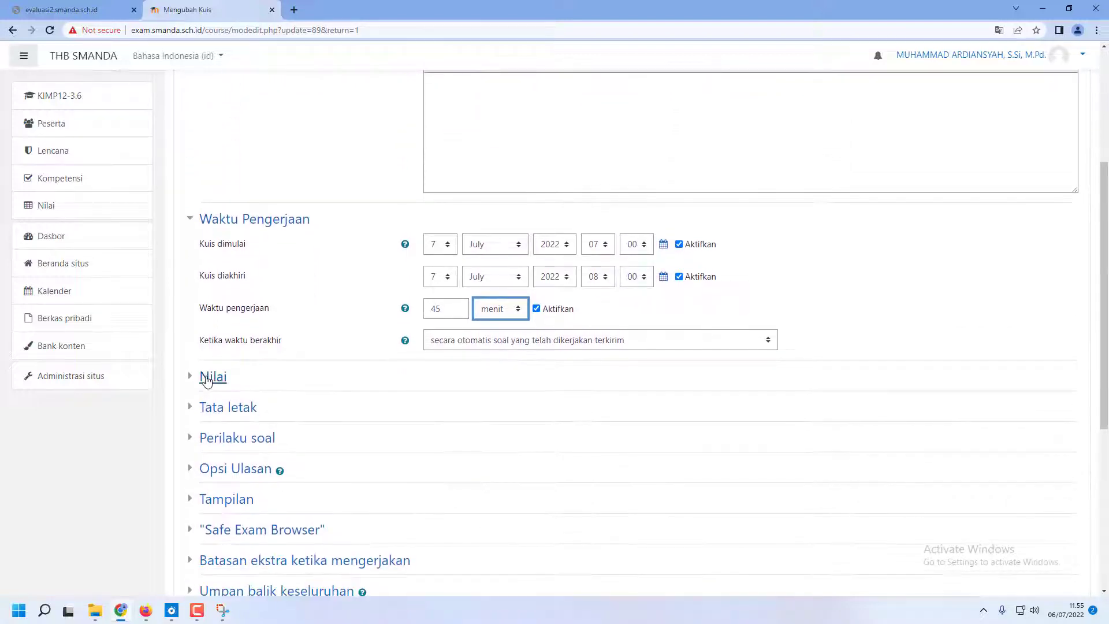
{"action": "left_click", "coordinate": [213, 377]}
{"action": "scroll", "coordinate": [245, 479], "scroll_direction": "down", "scroll_amount": 3}
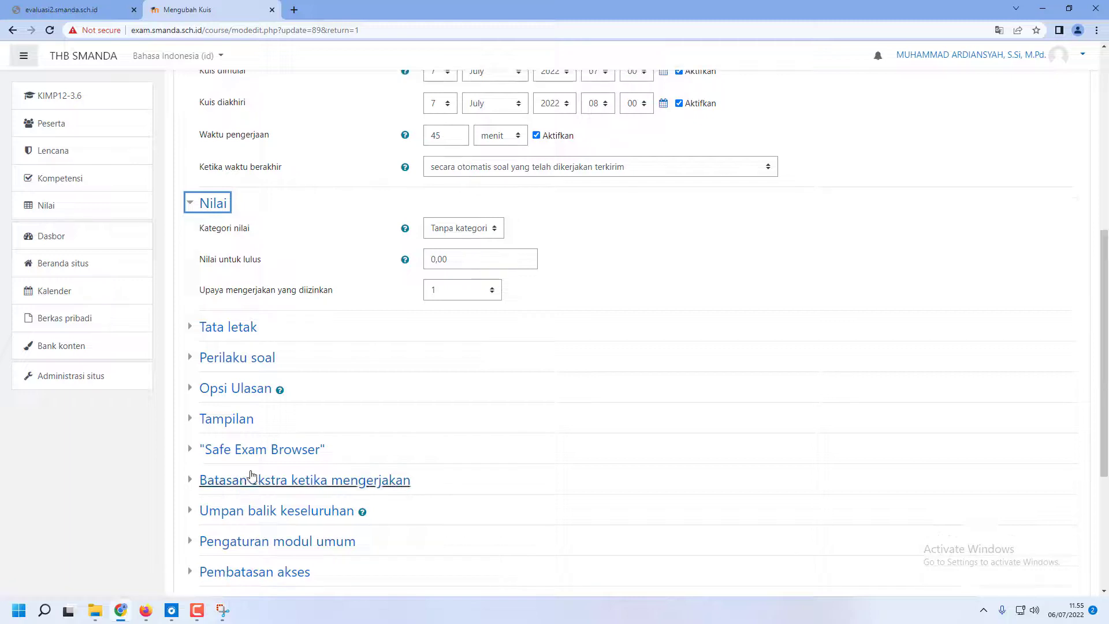
{"action": "left_click", "coordinate": [233, 423]}
{"action": "scroll", "coordinate": [233, 422], "scroll_direction": "down", "scroll_amount": 3}
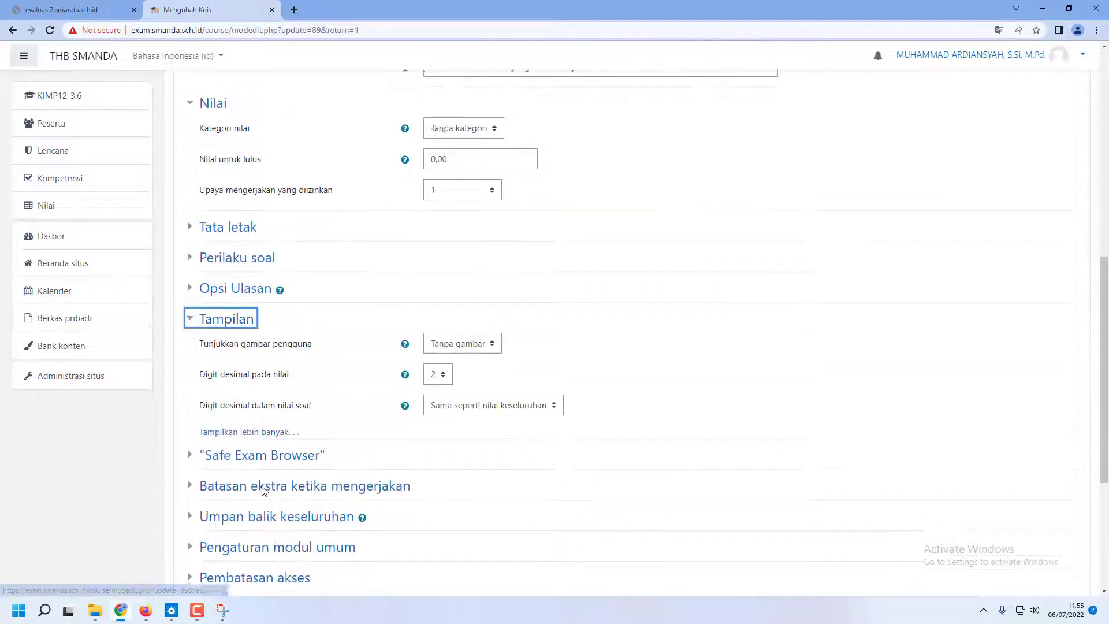
{"action": "left_click", "coordinate": [281, 445]}
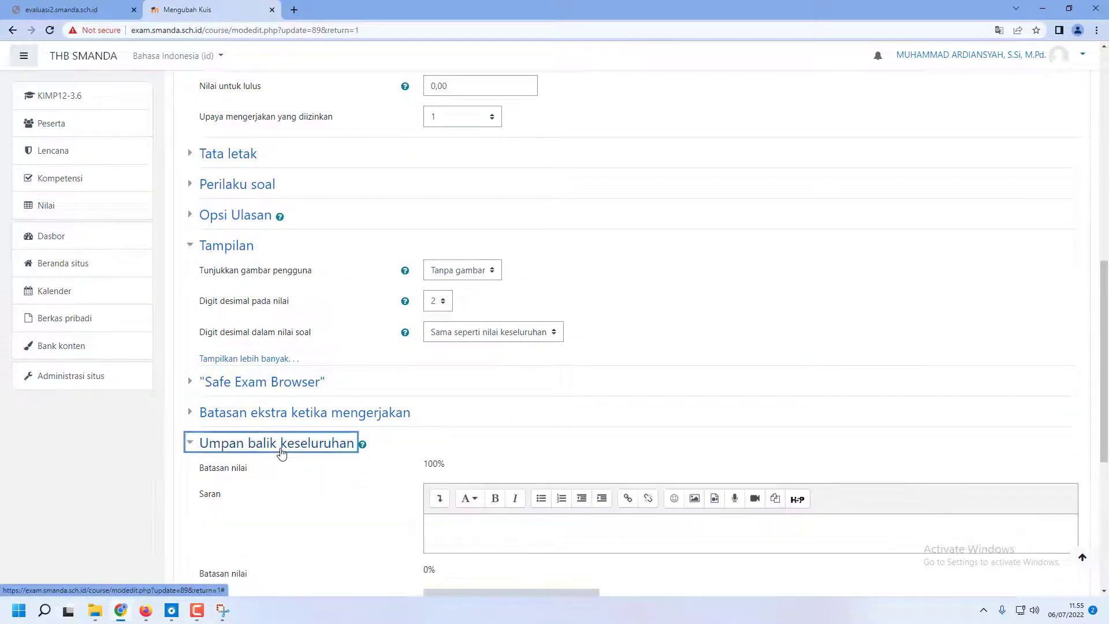
{"action": "scroll", "coordinate": [281, 451], "scroll_direction": "down", "scroll_amount": 4}
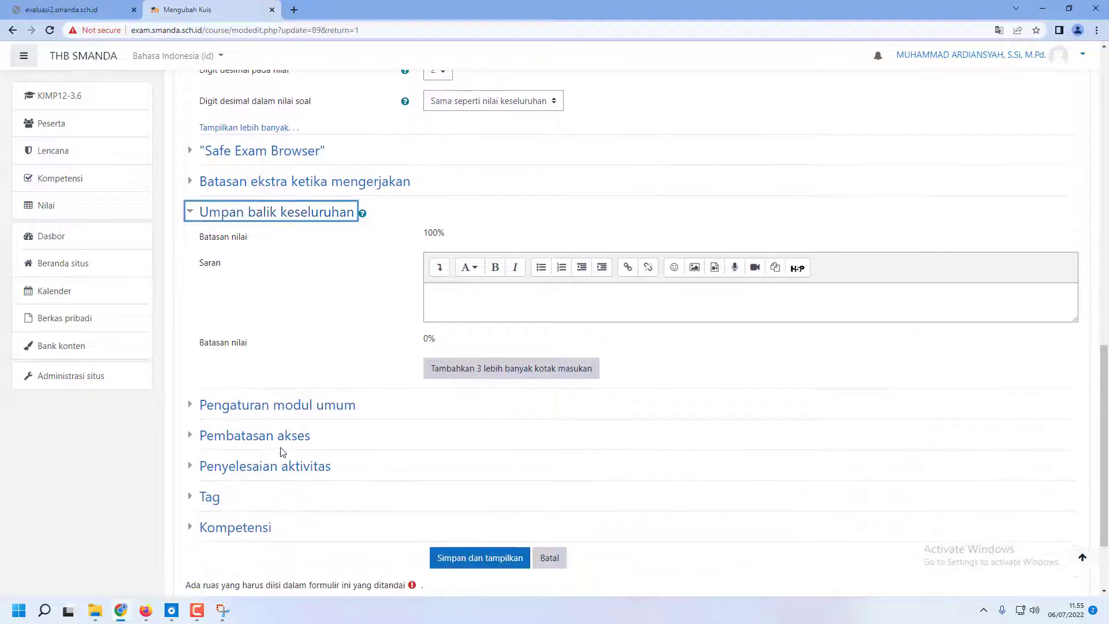
{"action": "left_click", "coordinate": [288, 436]}
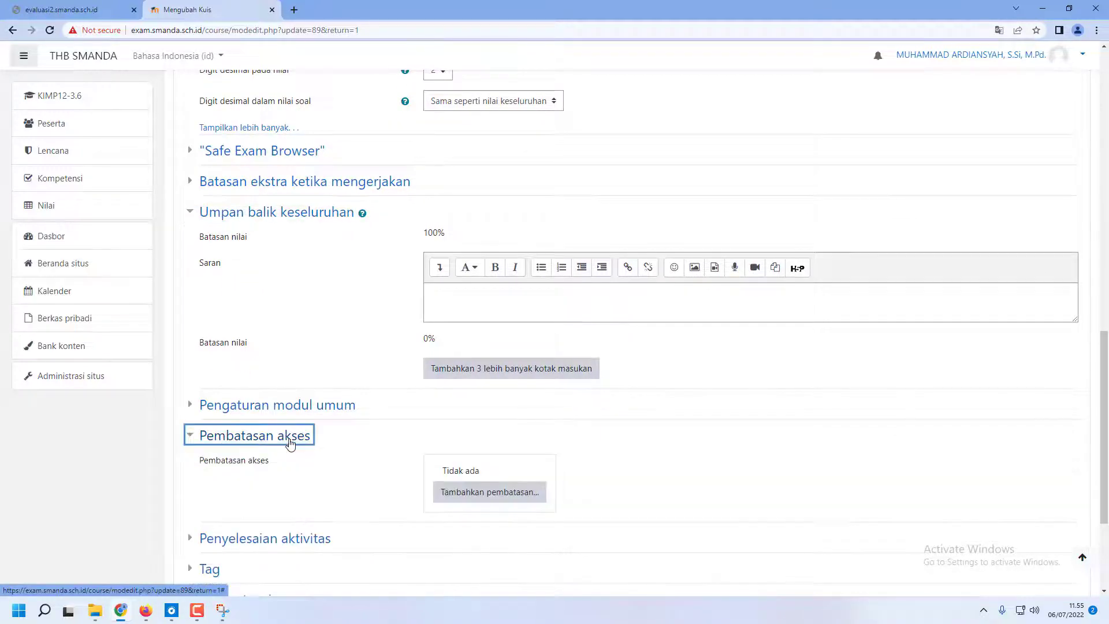
{"action": "scroll", "coordinate": [286, 424], "scroll_direction": "up", "scroll_amount": 4}
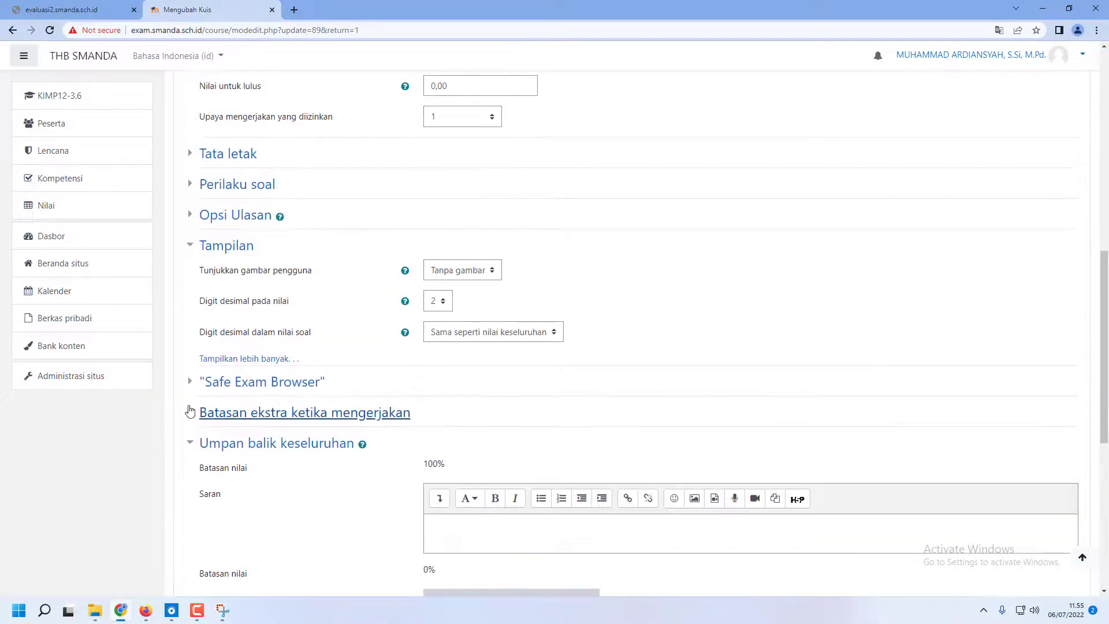
{"action": "left_click", "coordinate": [188, 410]}
{"action": "left_click", "coordinate": [189, 245]}
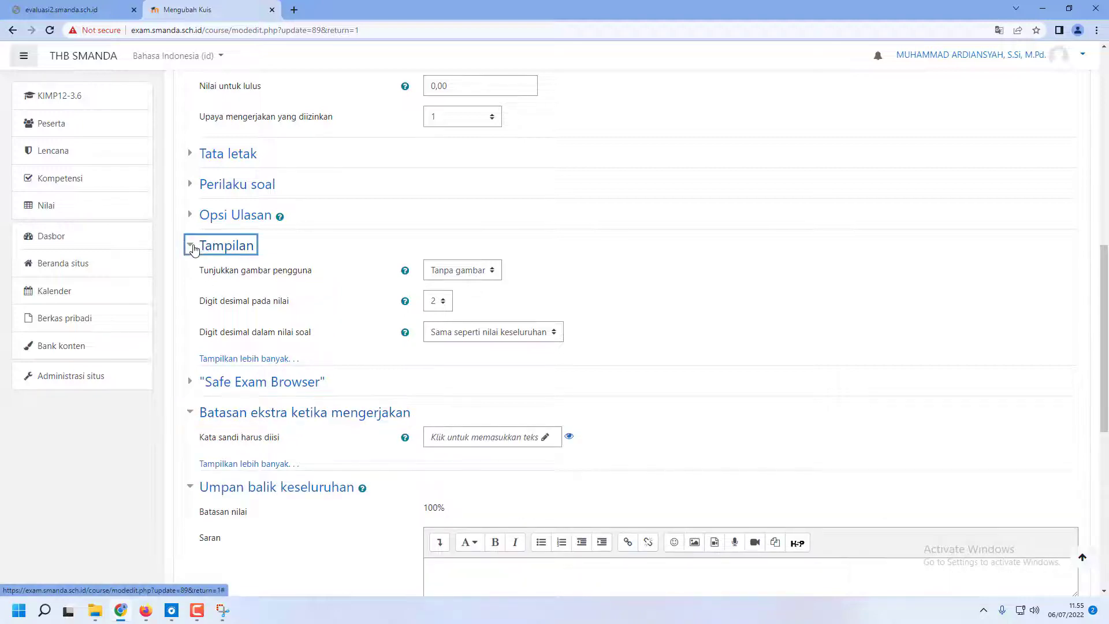
{"action": "left_click", "coordinate": [188, 308]}
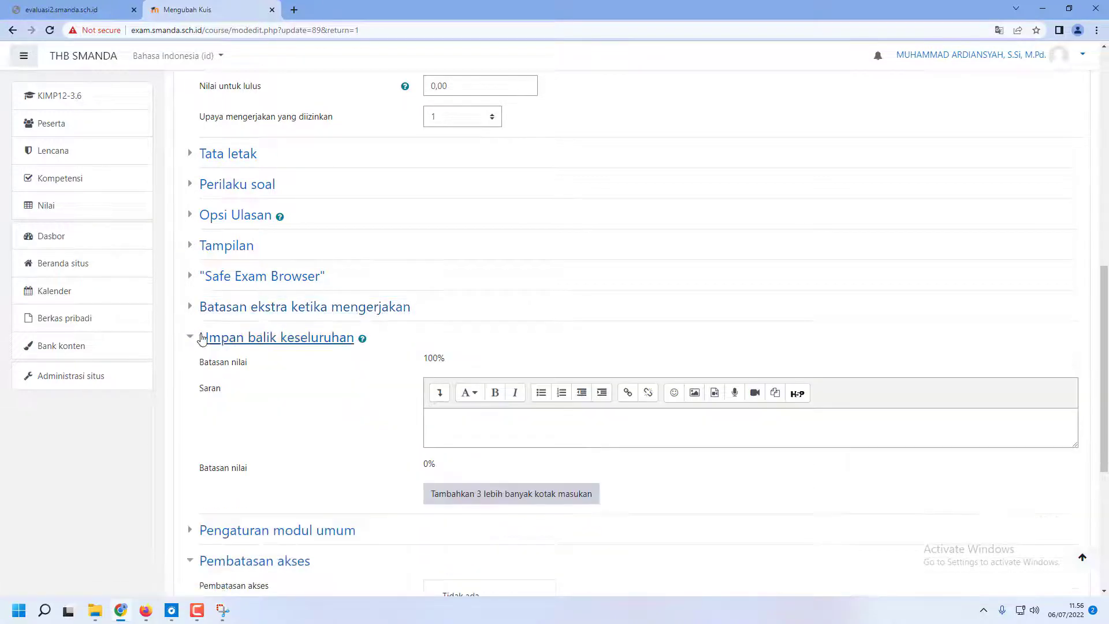
{"action": "left_click", "coordinate": [190, 337]}
{"action": "left_click", "coordinate": [194, 402]}
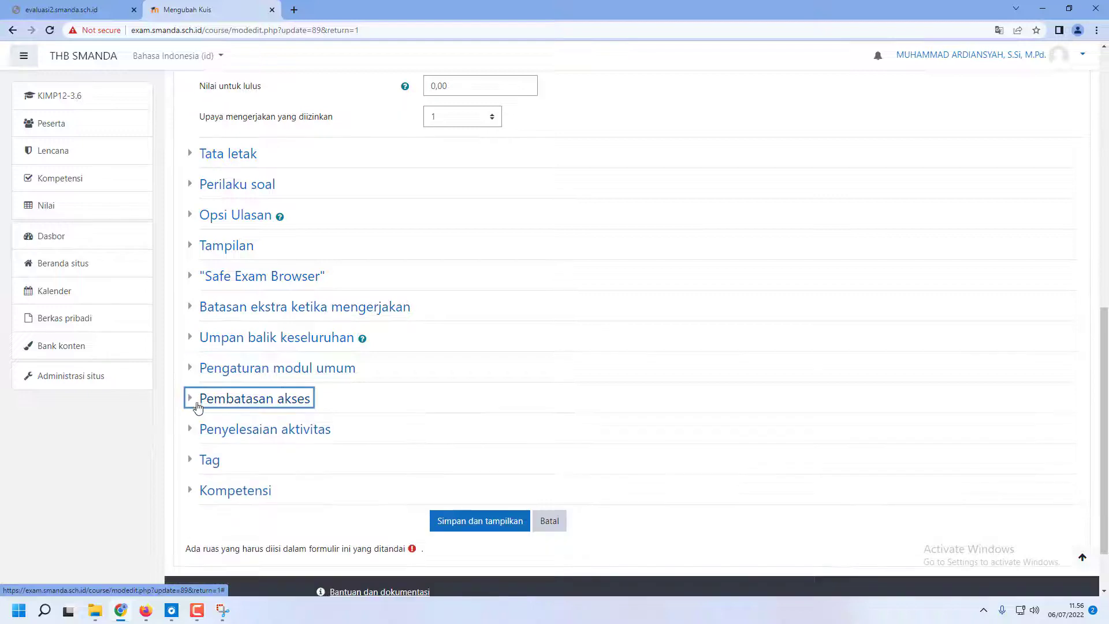
Save and display the quiz settings, and start a timed preview attempt of the Sel Elektrolisis quiz
{"action": "left_click", "coordinate": [486, 522]}
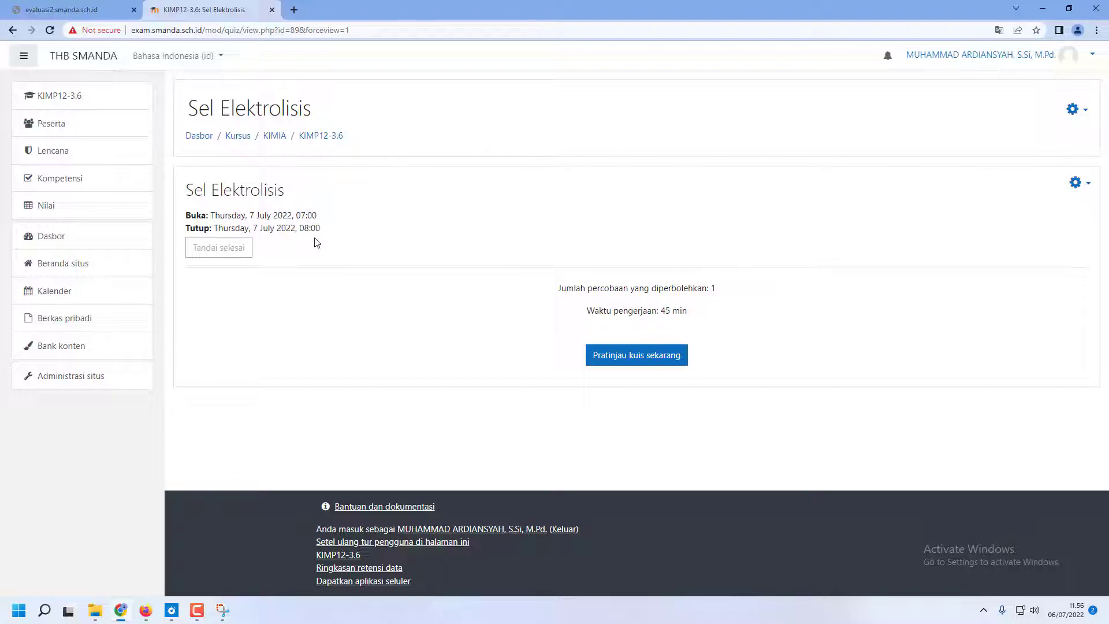
{"action": "left_click", "coordinate": [659, 355]}
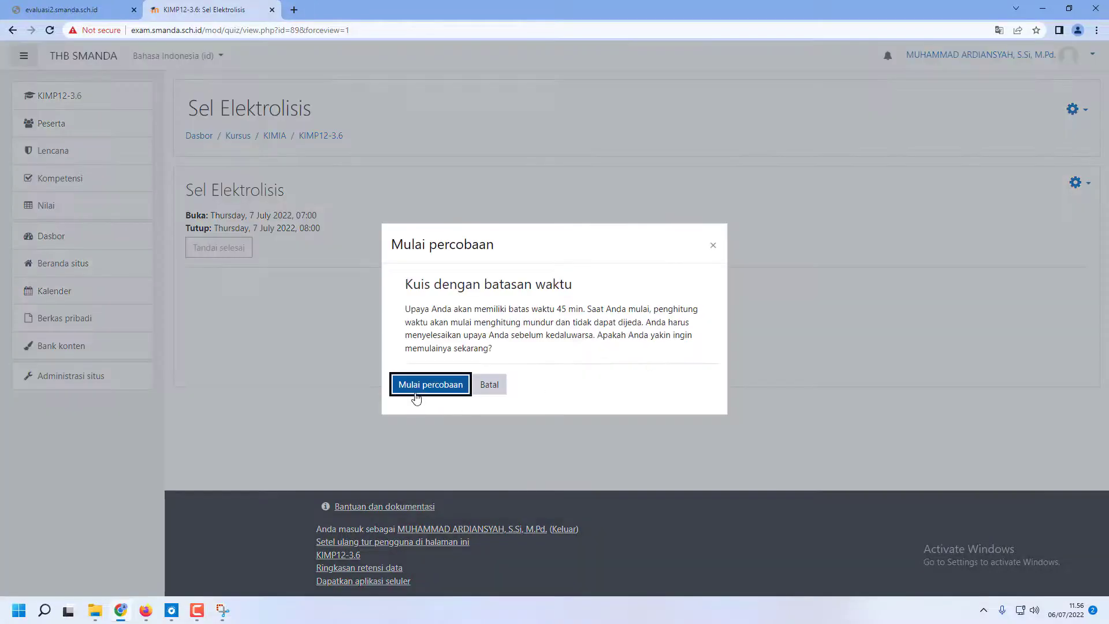
{"action": "left_click", "coordinate": [415, 393]}
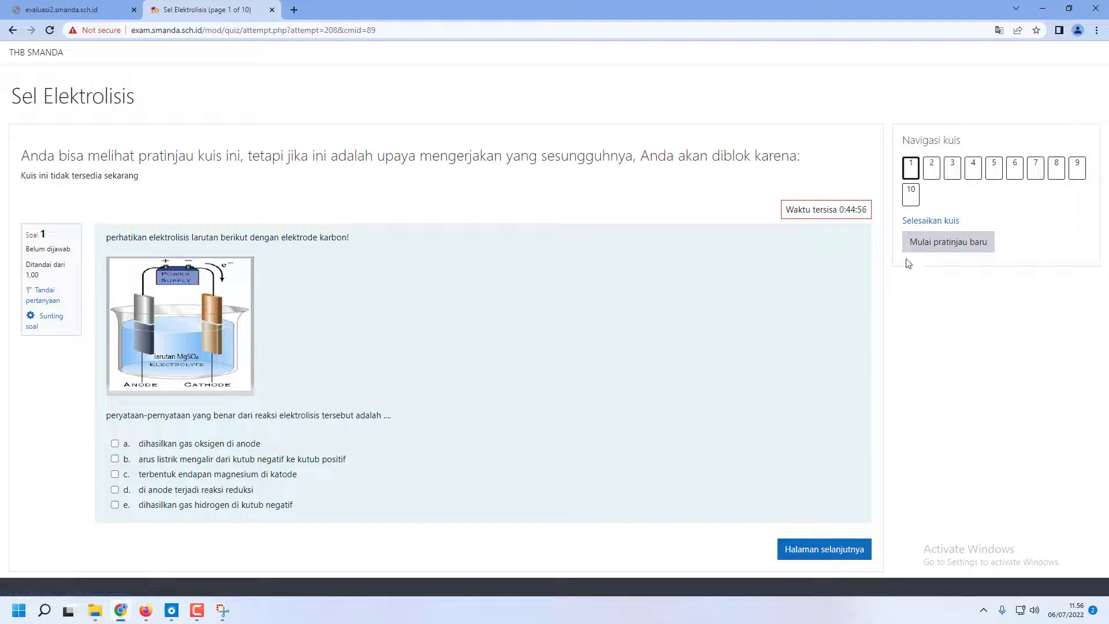
Finish the preview attempt without answering any question, submit it all and end the review
{"action": "left_click", "coordinate": [912, 220]}
{"action": "scroll", "coordinate": [422, 525], "scroll_direction": "down", "scroll_amount": 1}
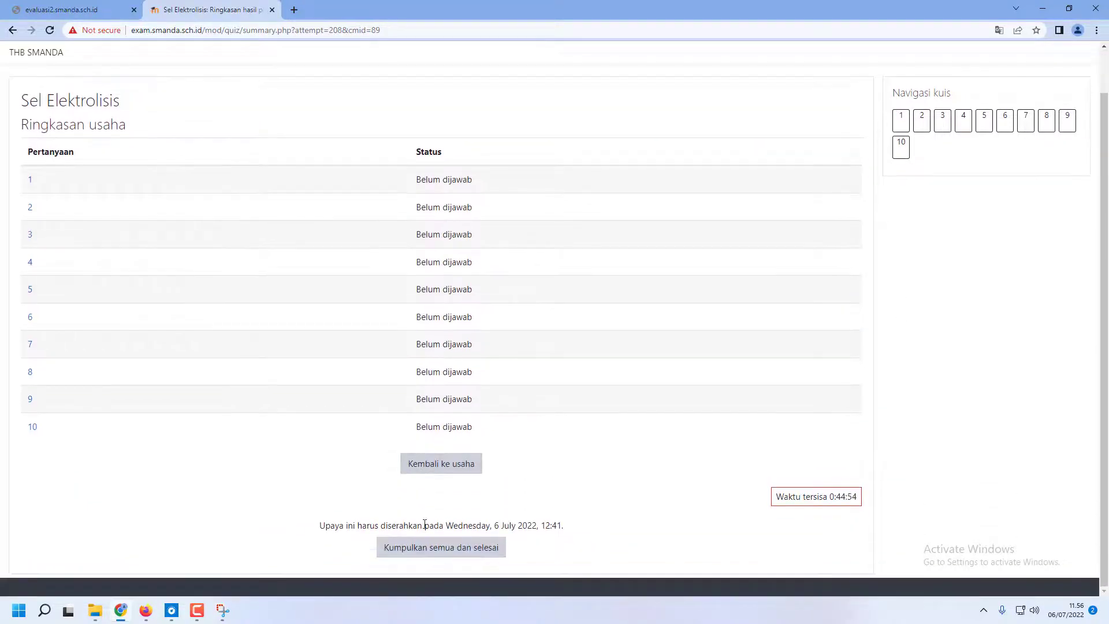
{"action": "left_click", "coordinate": [431, 547]}
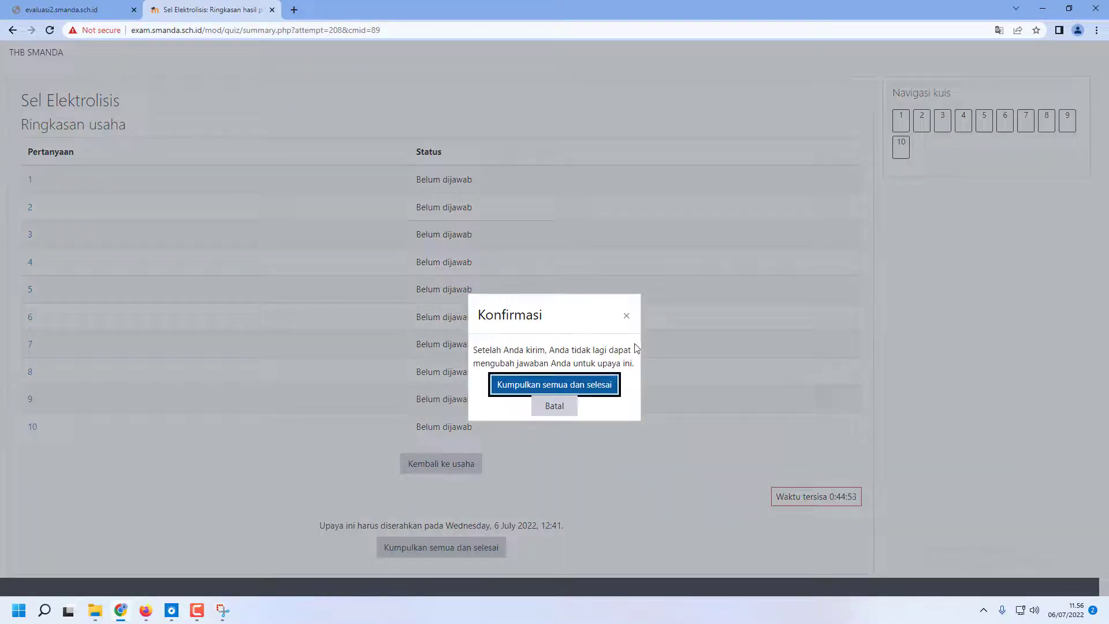
{"action": "left_click", "coordinate": [556, 385]}
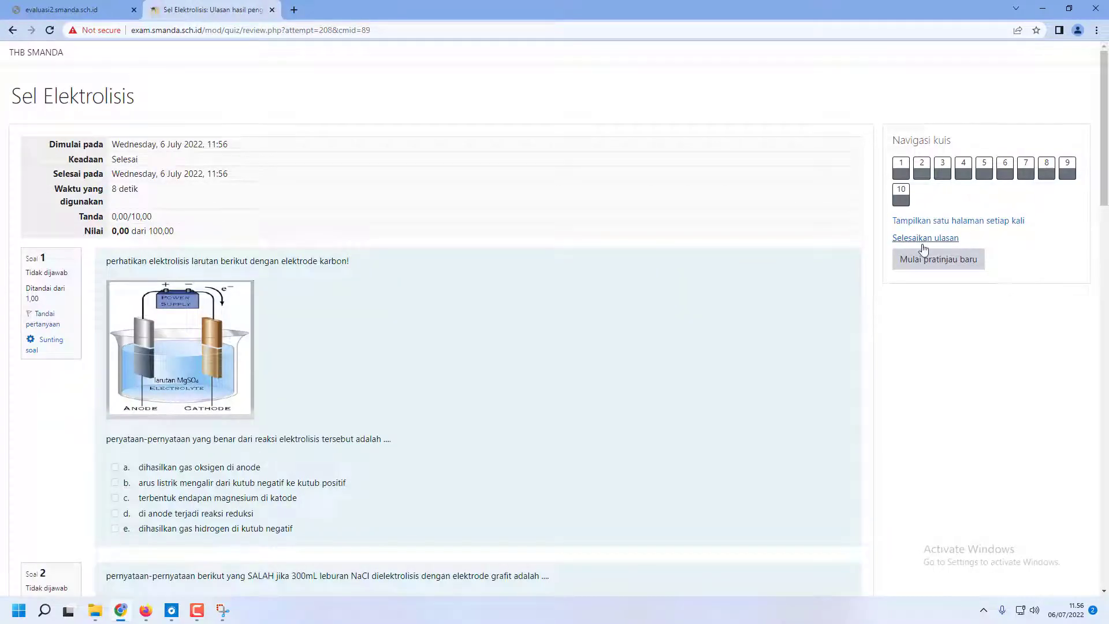
{"action": "left_click", "coordinate": [916, 239]}
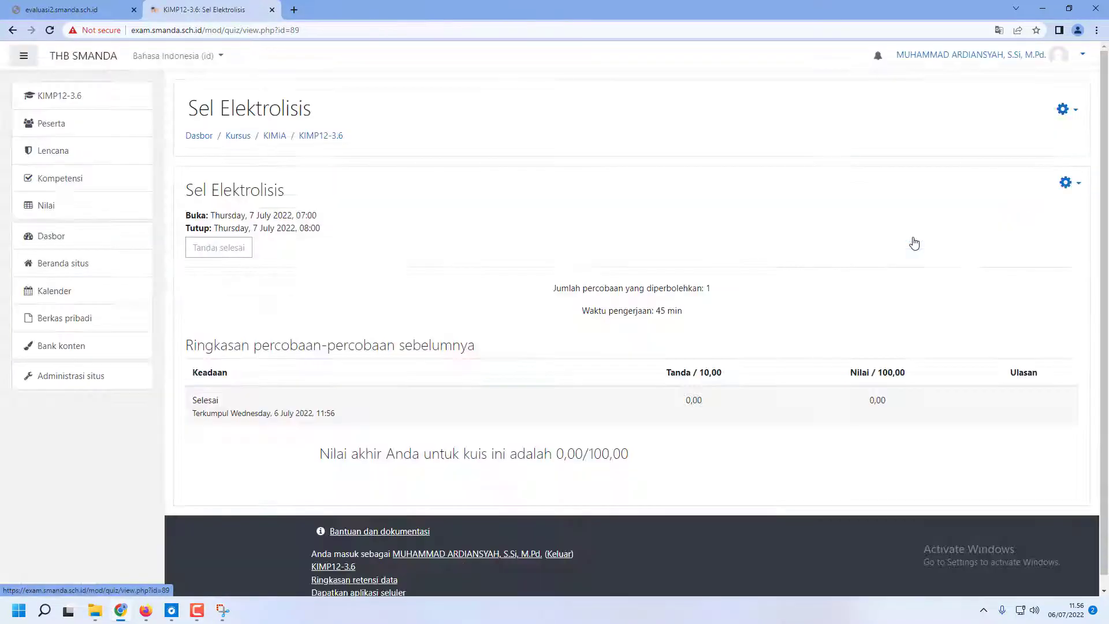
Open the MR Elektrolisis question category of the KIMP12-3.6 course from the quiz's question bank categories
{"action": "left_click", "coordinate": [1077, 192]}
{"action": "scroll", "coordinate": [982, 381], "scroll_direction": "down", "scroll_amount": 1}
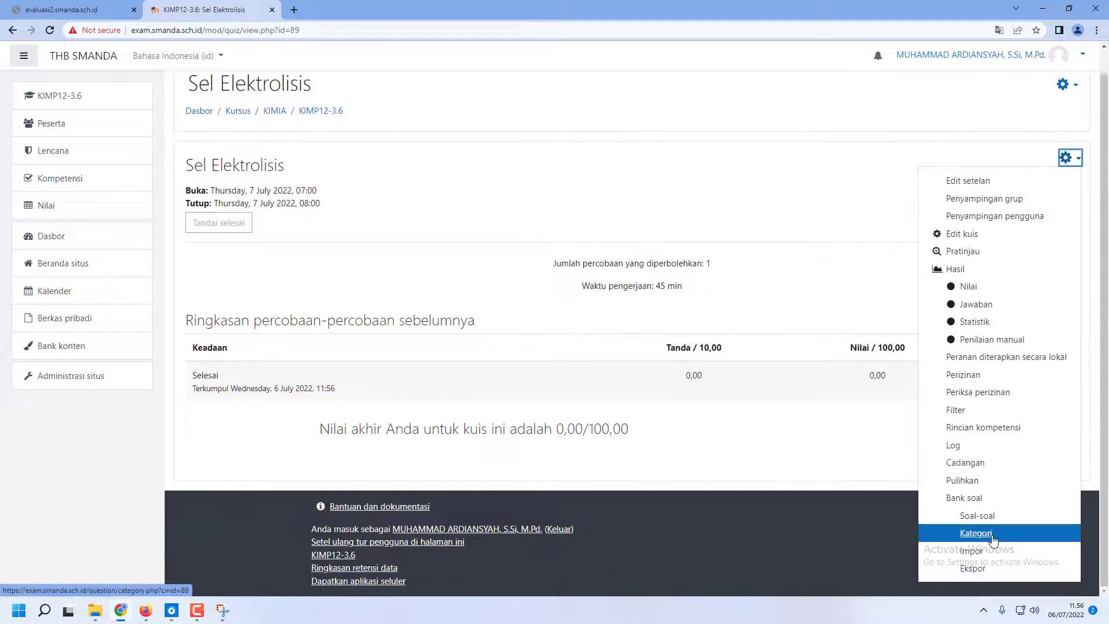
{"action": "left_click", "coordinate": [974, 533]}
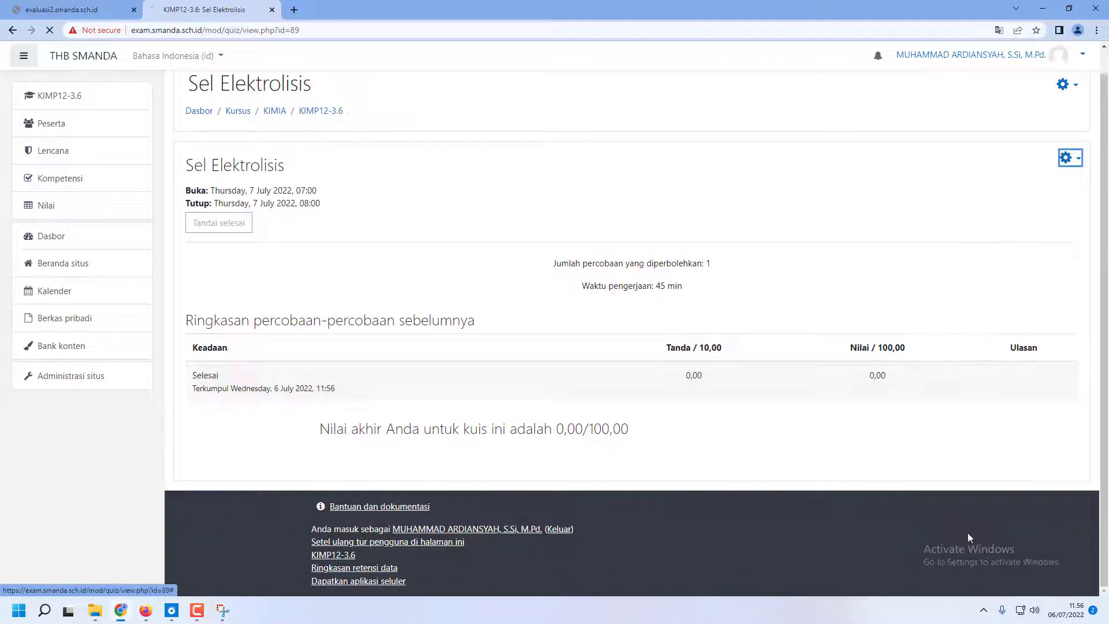
{"action": "scroll", "coordinate": [380, 332], "scroll_direction": "down", "scroll_amount": 2}
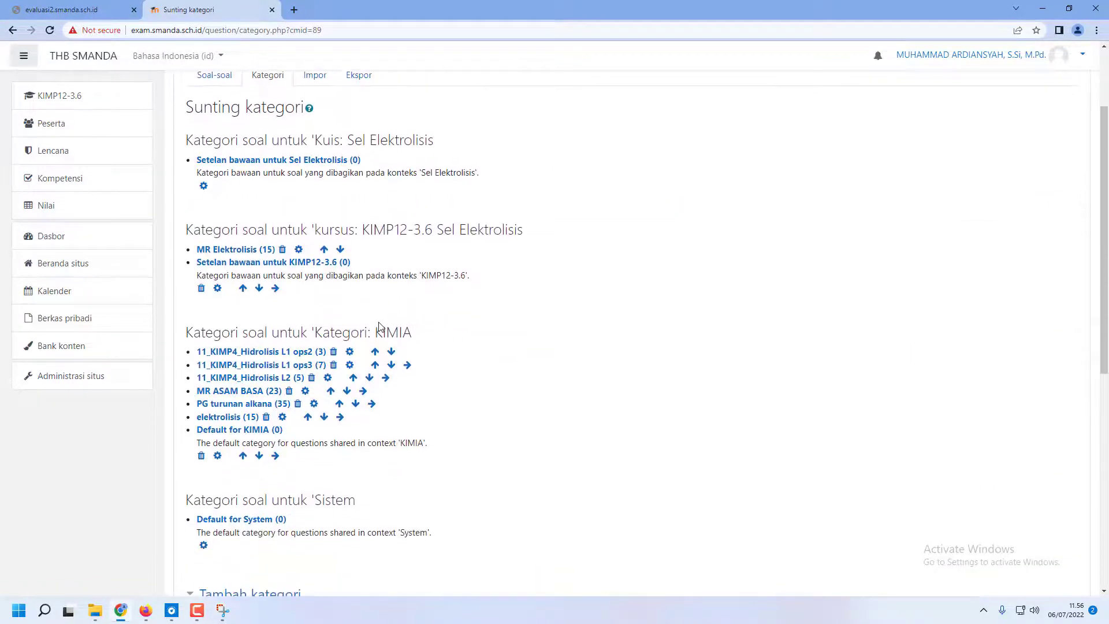
{"action": "left_click", "coordinate": [252, 250]}
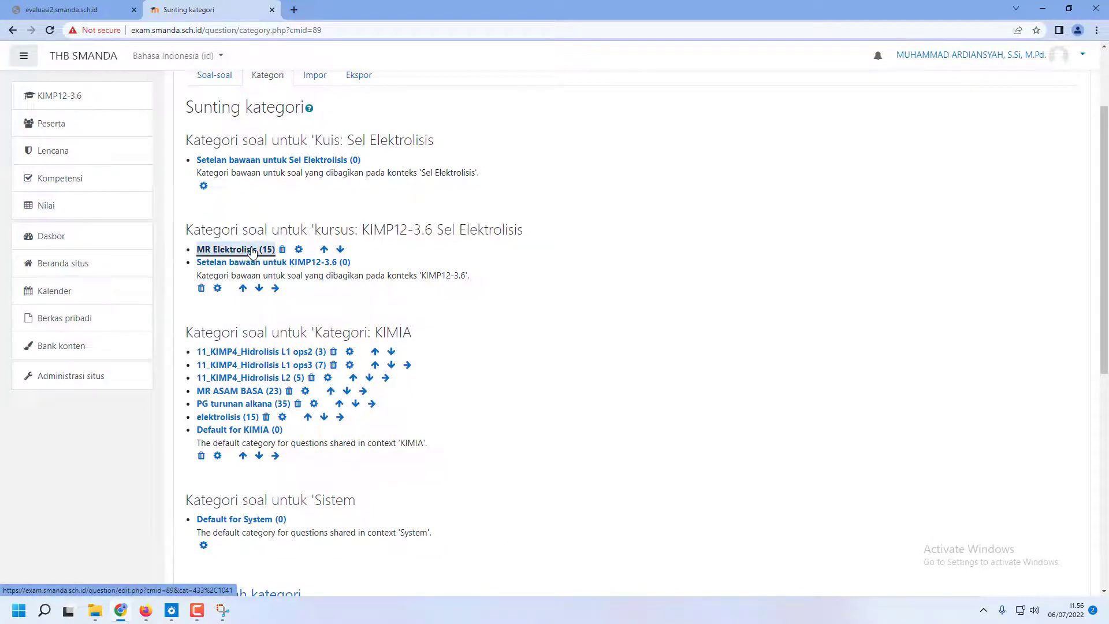
Open the question "beberapa komponen sel elektrolisis adalah ...." for editing and examine its answer settings, choices and their grades
{"action": "scroll", "coordinate": [629, 356], "scroll_direction": "down", "scroll_amount": 1}
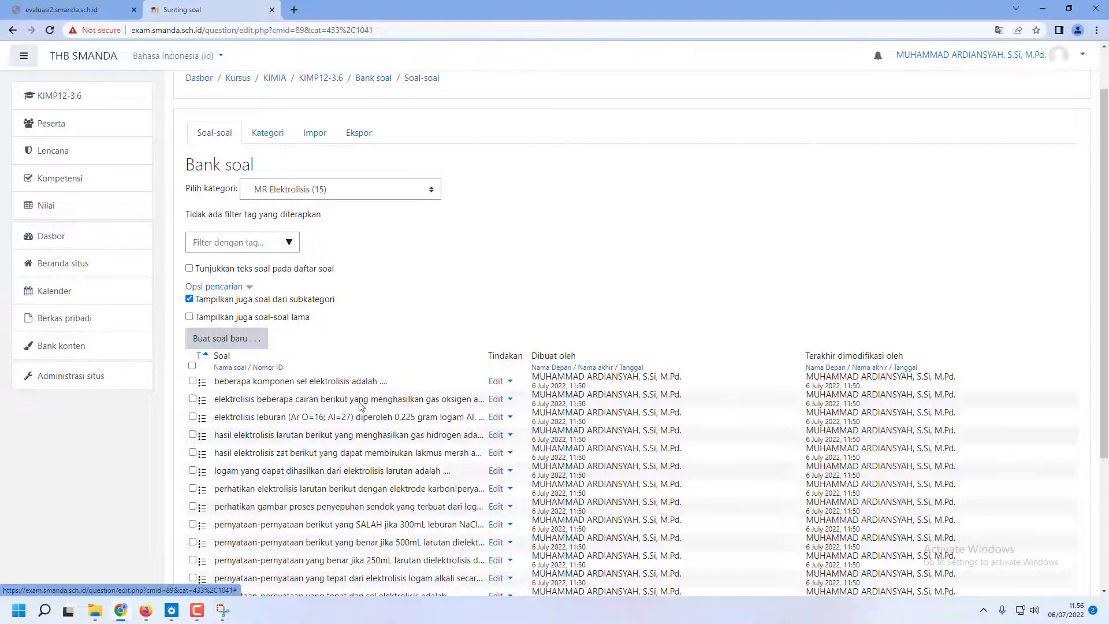
{"action": "scroll", "coordinate": [359, 406], "scroll_direction": "down", "scroll_amount": 3}
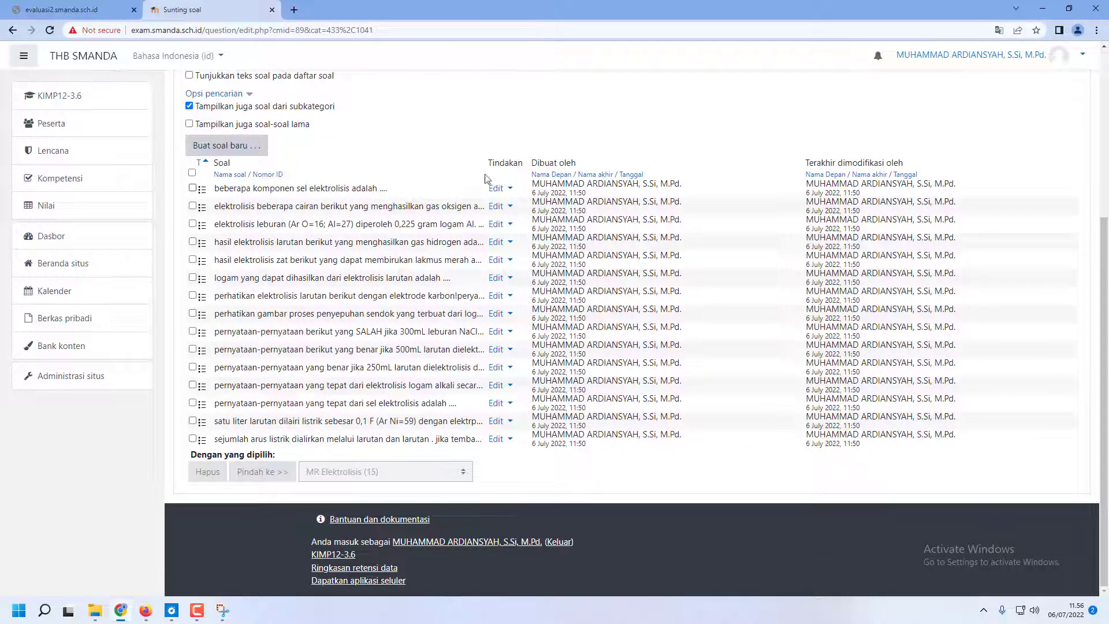
{"action": "left_click", "coordinate": [508, 190]}
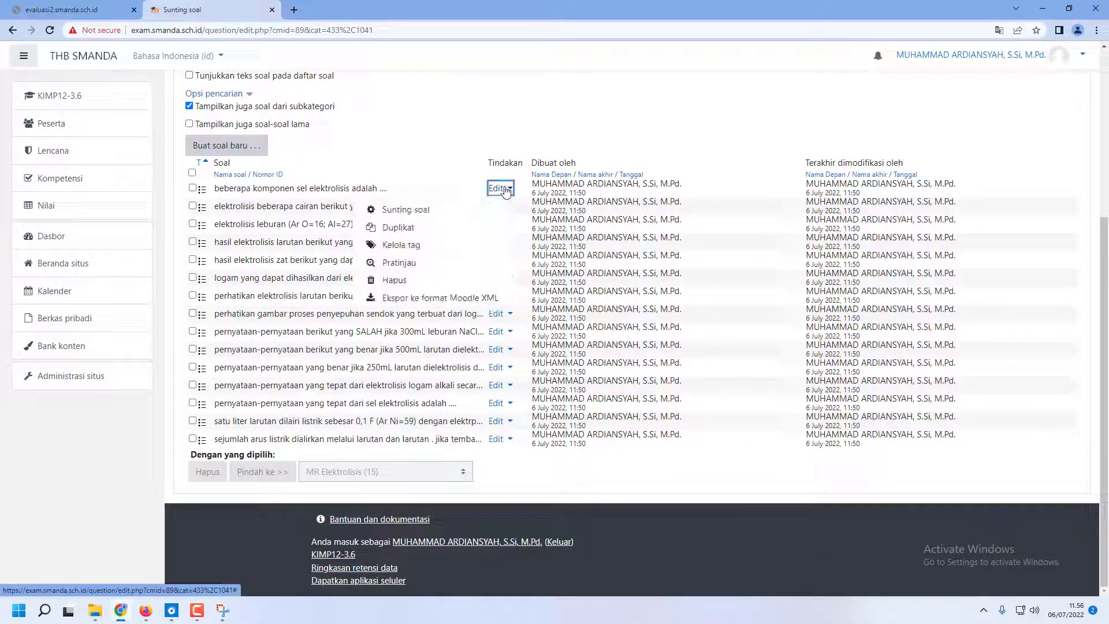
{"action": "left_click", "coordinate": [404, 212]}
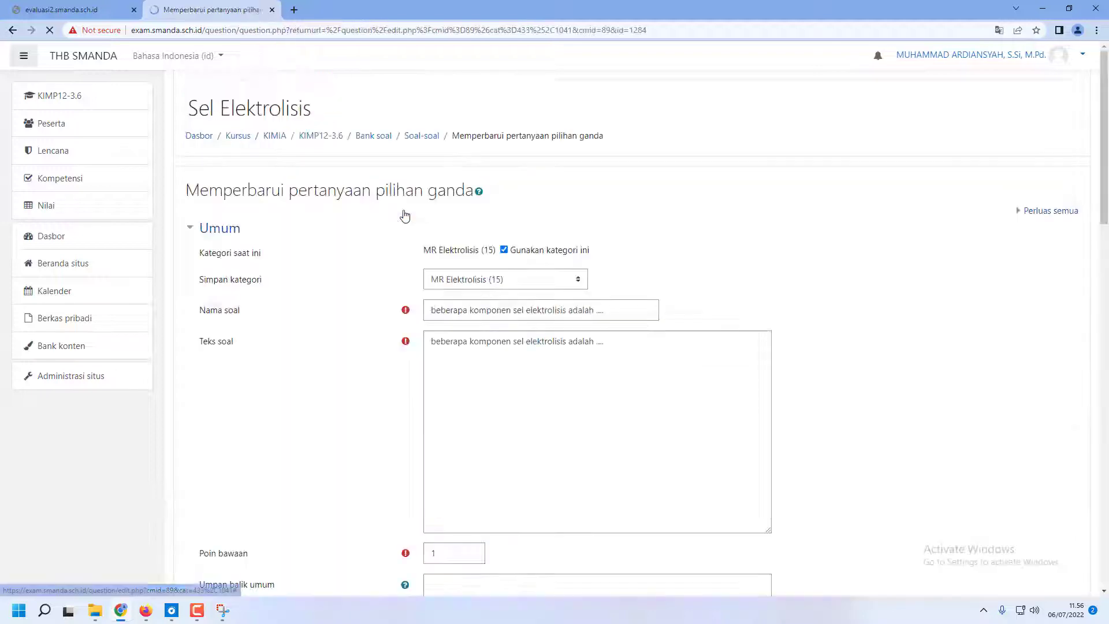
{"action": "scroll", "coordinate": [405, 226], "scroll_direction": "down", "scroll_amount": 9}
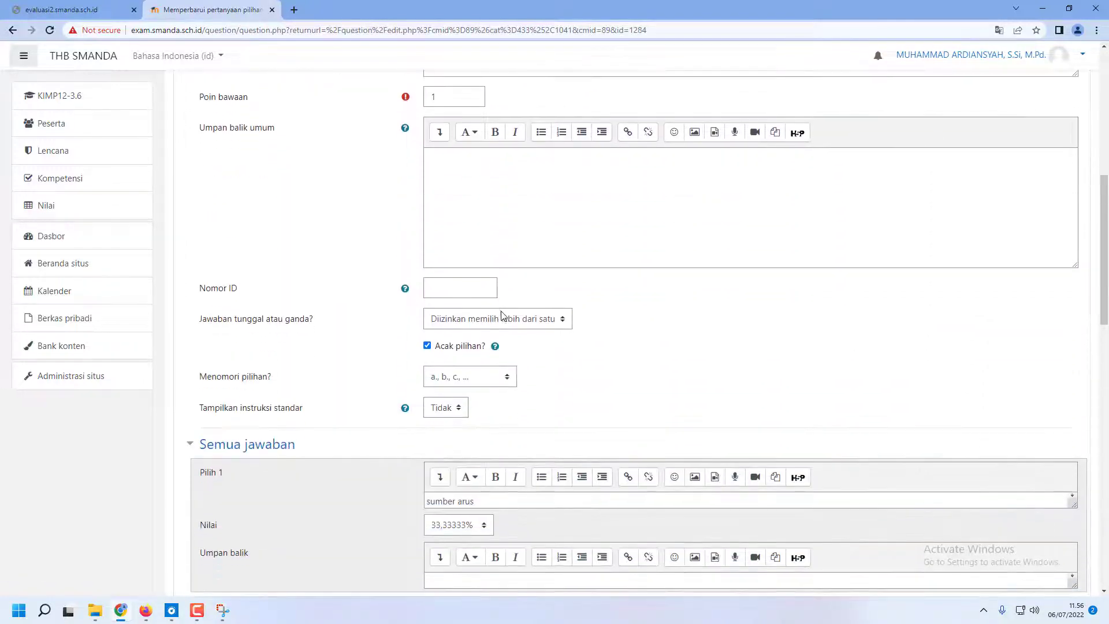
{"action": "scroll", "coordinate": [500, 312], "scroll_direction": "down", "scroll_amount": 3}
{"action": "scroll", "coordinate": [499, 311], "scroll_direction": "up", "scroll_amount": 6}
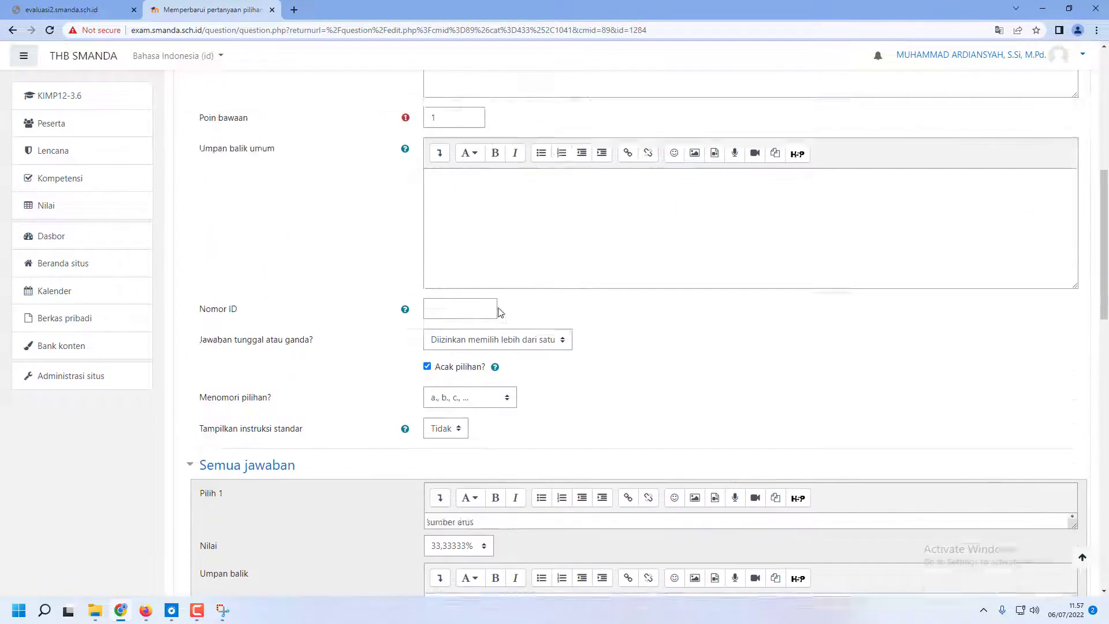
{"action": "scroll", "coordinate": [532, 234], "scroll_direction": "up", "scroll_amount": 5}
{"action": "scroll", "coordinate": [537, 246], "scroll_direction": "down", "scroll_amount": 7}
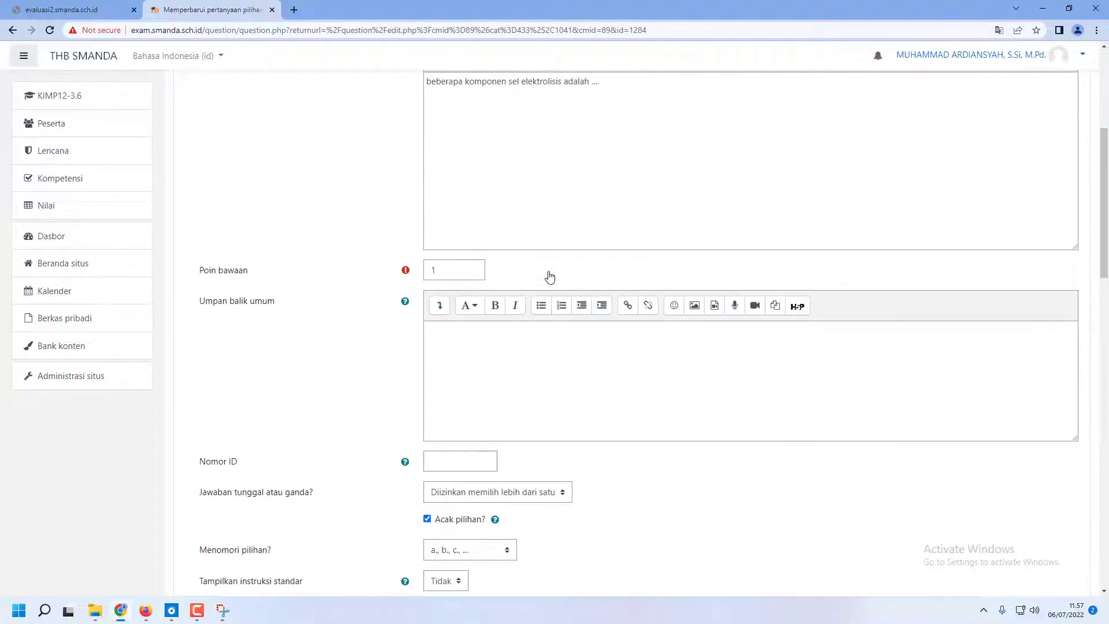
{"action": "scroll", "coordinate": [550, 280], "scroll_direction": "down", "scroll_amount": 8}
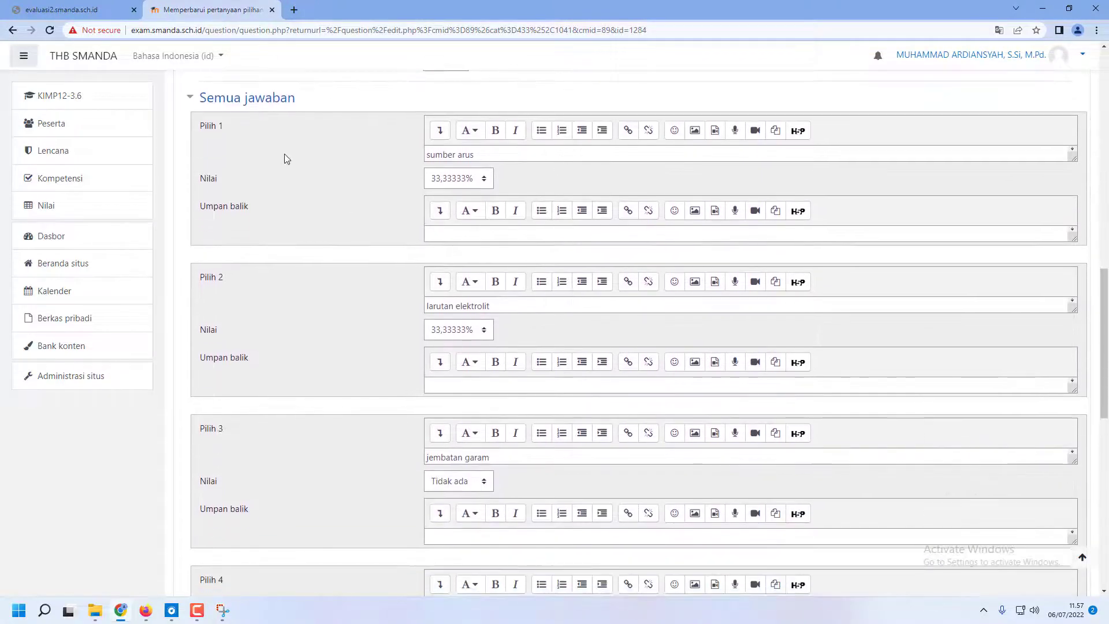
Review the grades assigned to all five answer choices of the electrolysis cell components question
{"action": "scroll", "coordinate": [327, 370], "scroll_direction": "down", "scroll_amount": 5}
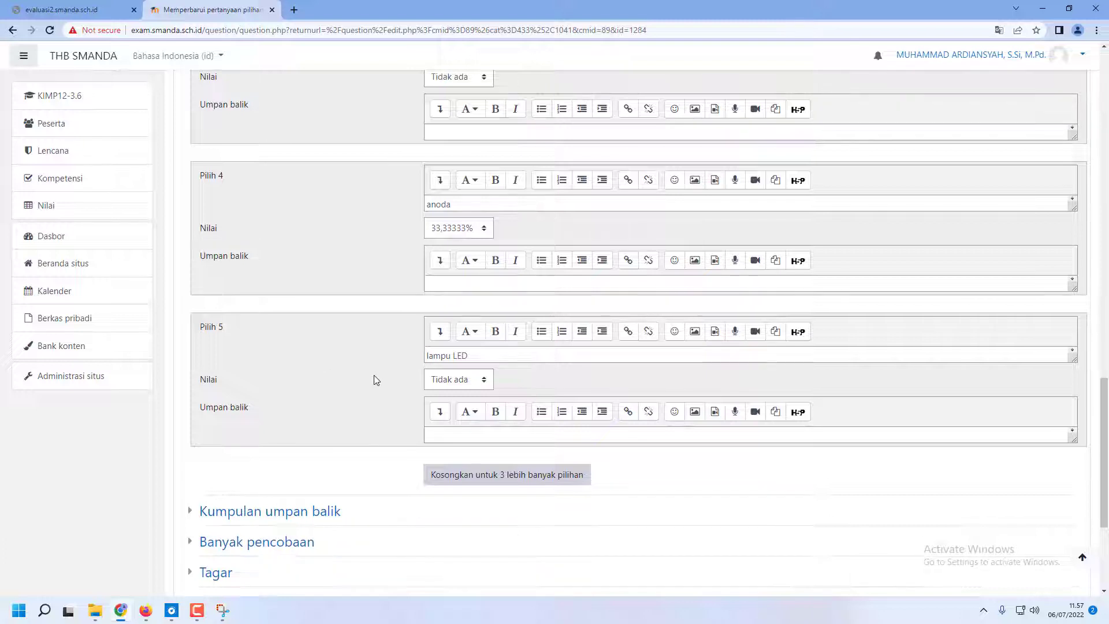
{"action": "scroll", "coordinate": [376, 379], "scroll_direction": "up", "scroll_amount": 2}
{"action": "scroll", "coordinate": [374, 375], "scroll_direction": "up", "scroll_amount": 5}
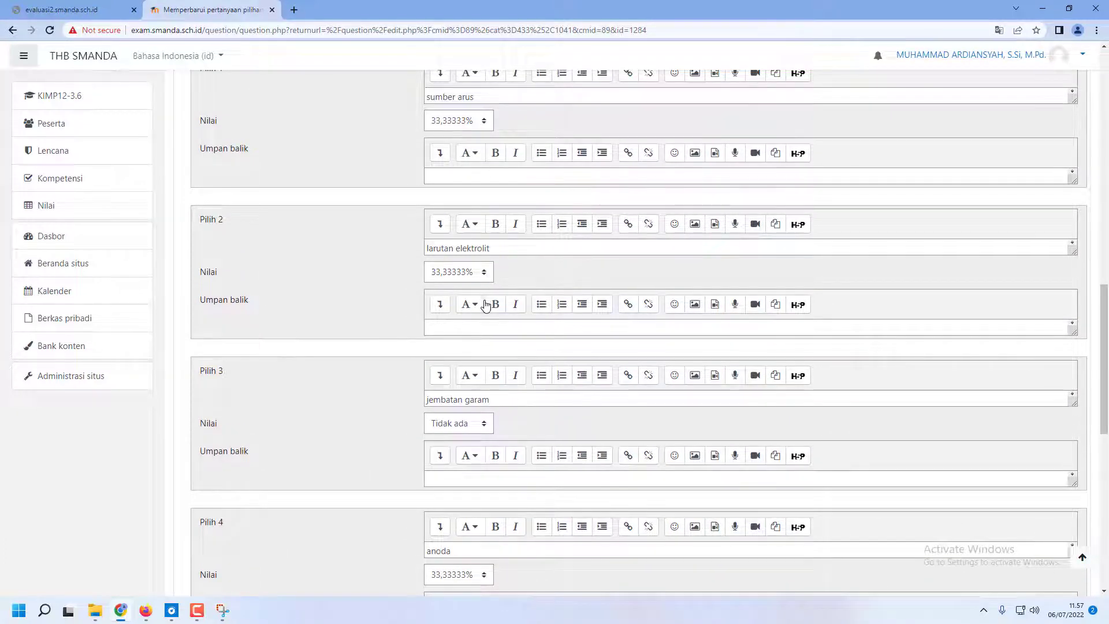
{"action": "scroll", "coordinate": [470, 490], "scroll_direction": "down", "scroll_amount": 2}
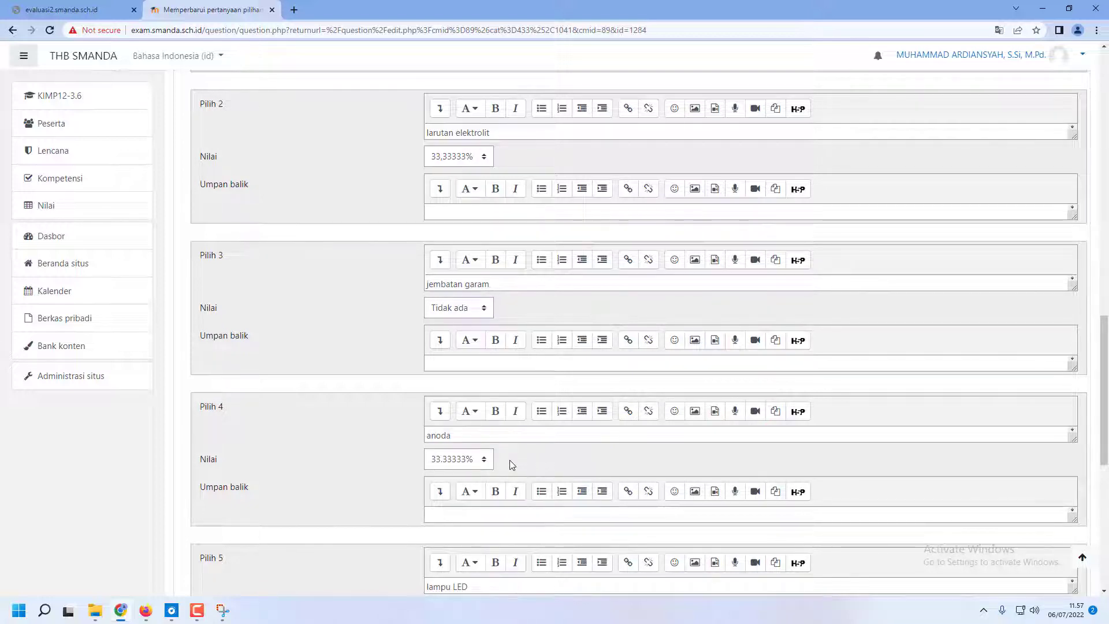
{"action": "scroll", "coordinate": [516, 462], "scroll_direction": "down", "scroll_amount": 1}
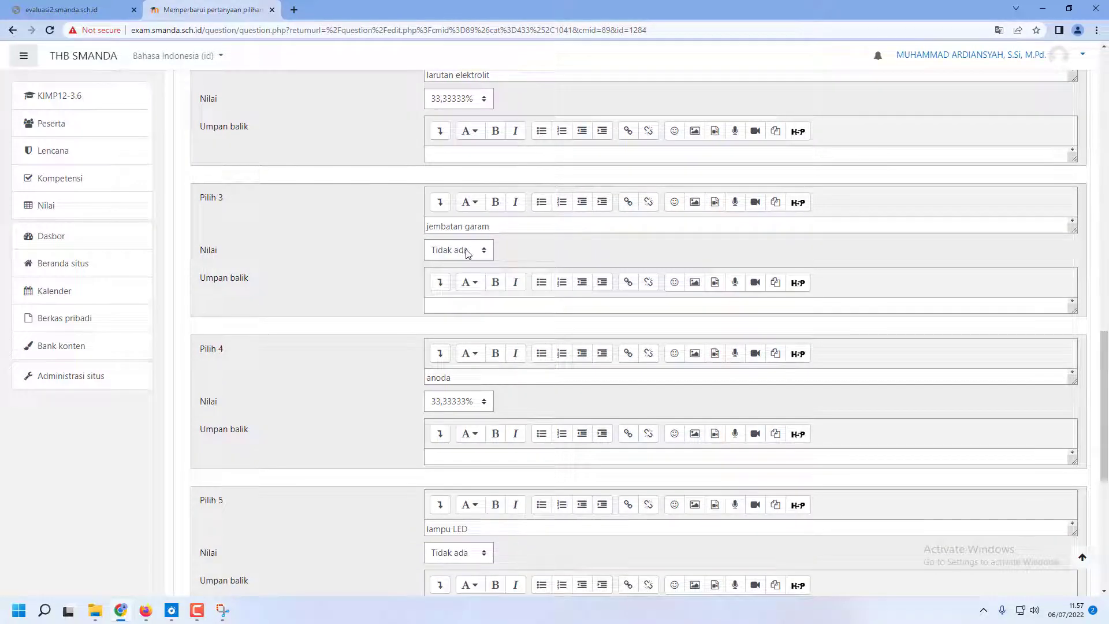
{"action": "scroll", "coordinate": [468, 252], "scroll_direction": "down", "scroll_amount": 2}
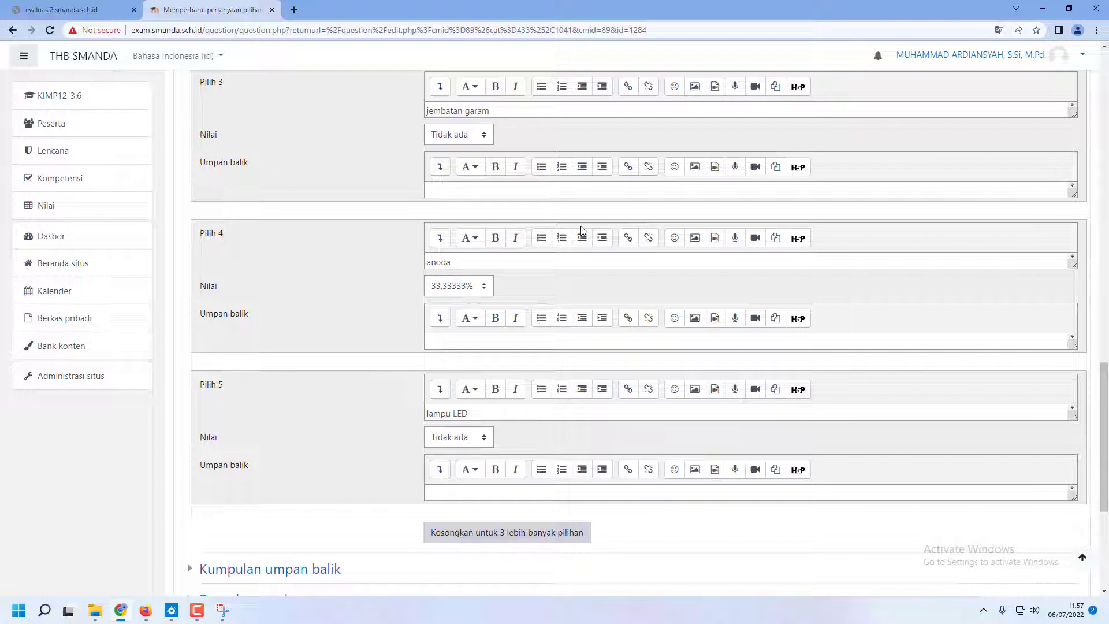
{"action": "scroll", "coordinate": [638, 252], "scroll_direction": "up", "scroll_amount": 4}
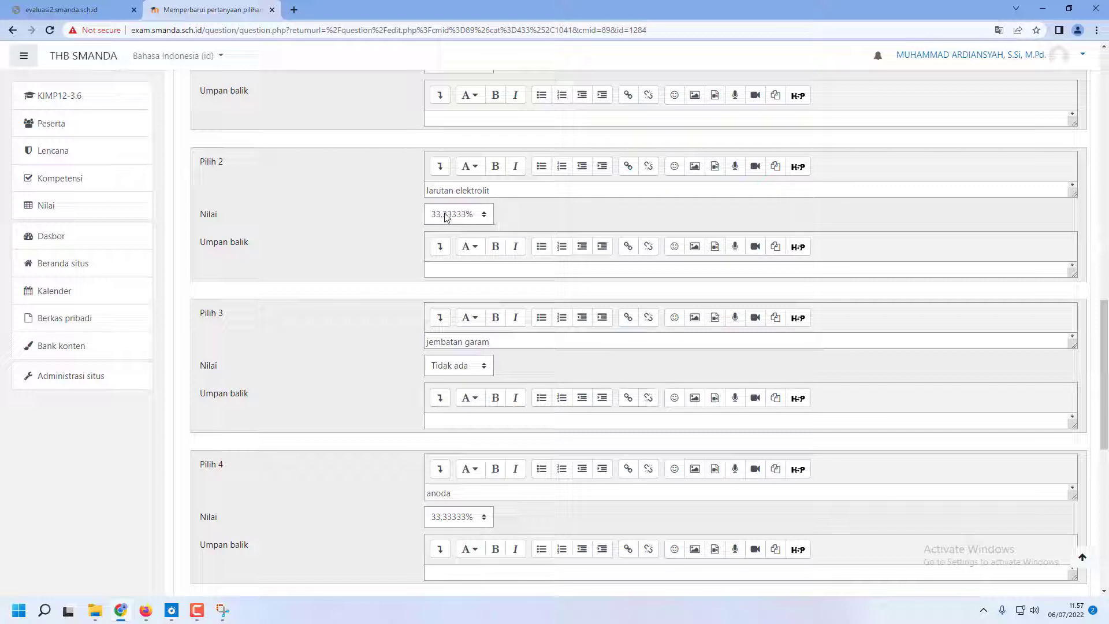
{"action": "scroll", "coordinate": [456, 370], "scroll_direction": "down", "scroll_amount": 1}
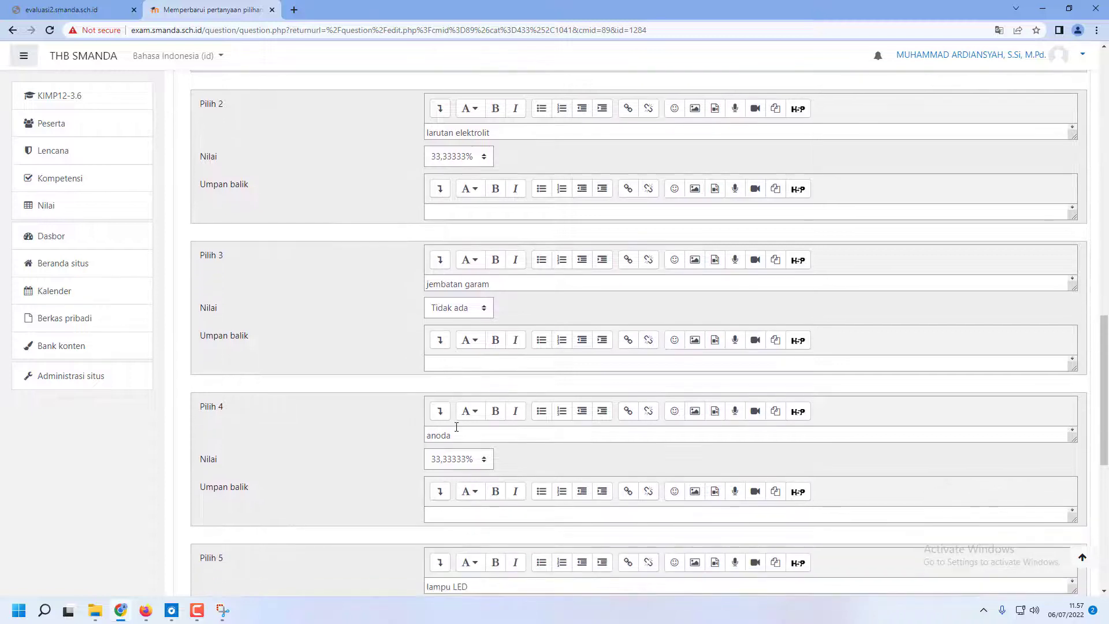
{"action": "scroll", "coordinate": [488, 462], "scroll_direction": "down", "scroll_amount": 2}
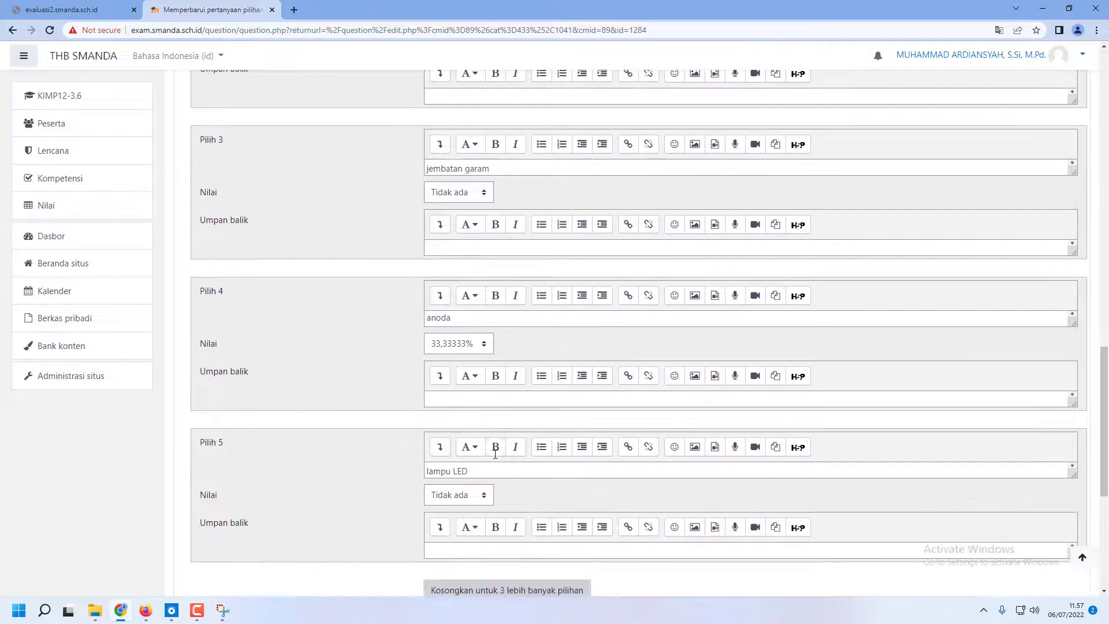
{"action": "scroll", "coordinate": [498, 462], "scroll_direction": "up", "scroll_amount": 1}
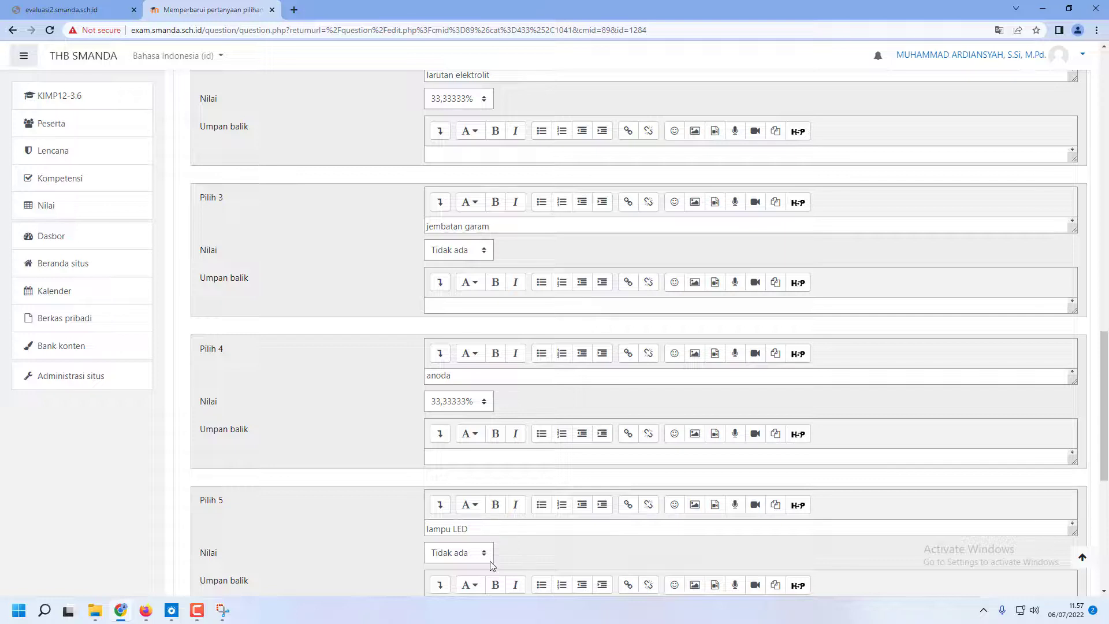
Try to save the question with a grade of -50% for choice 3 (jembatan garam) and choice 5 (lampu LED)
{"action": "left_click", "coordinate": [457, 250]}
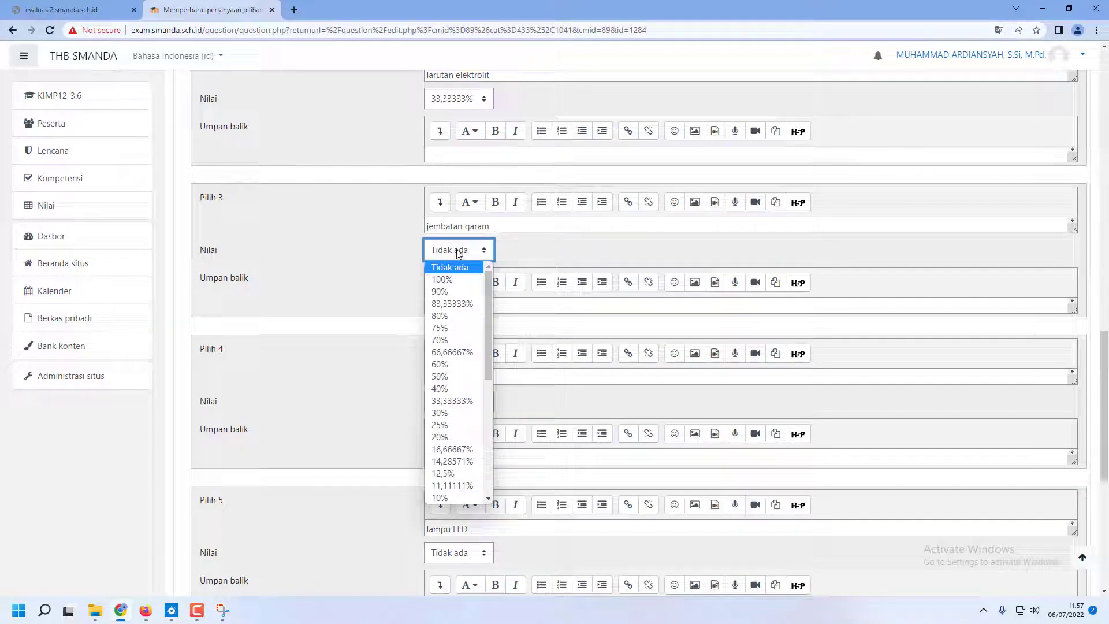
{"action": "type", "text": "-50"}
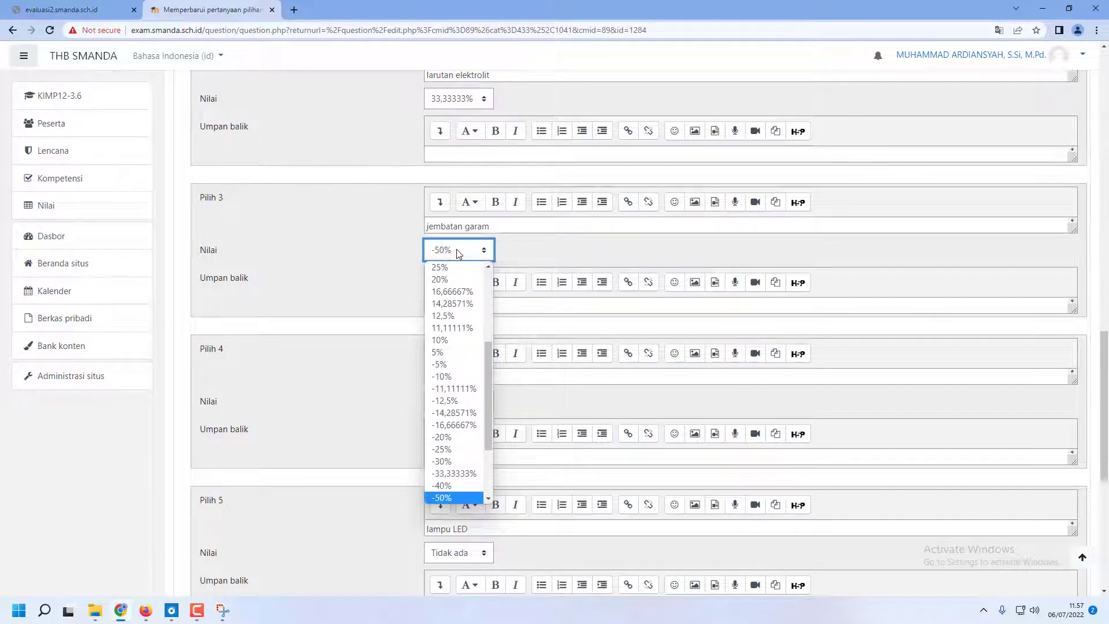
{"action": "key", "text": "Return"}
{"action": "scroll", "coordinate": [454, 301], "scroll_direction": "down", "scroll_amount": 2}
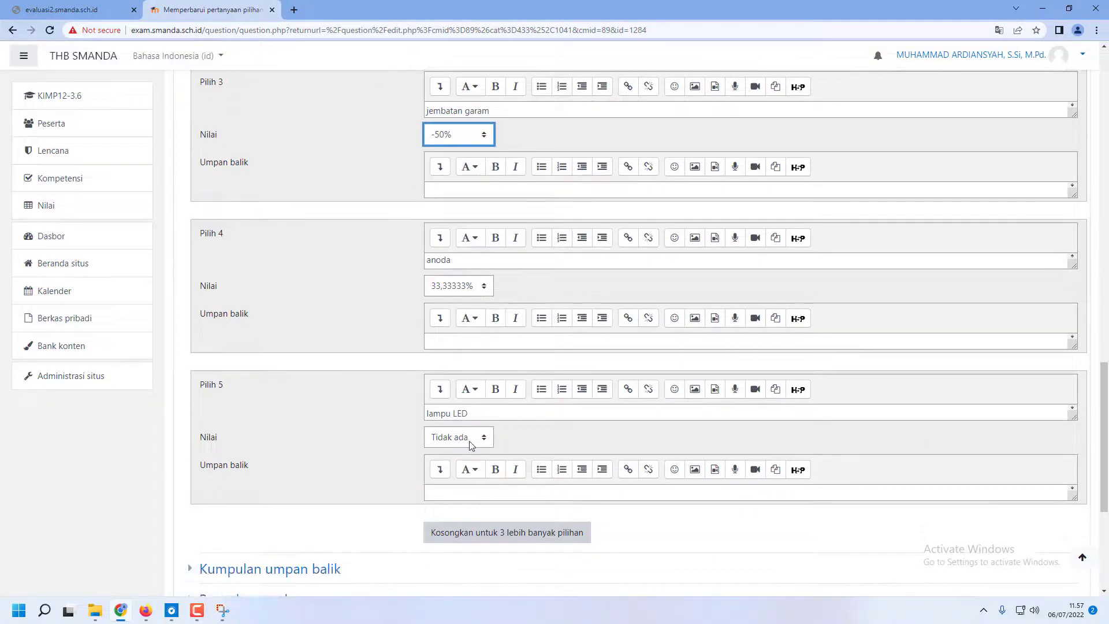
{"action": "left_click", "coordinate": [469, 437]}
{"action": "type", "text": "-50"}
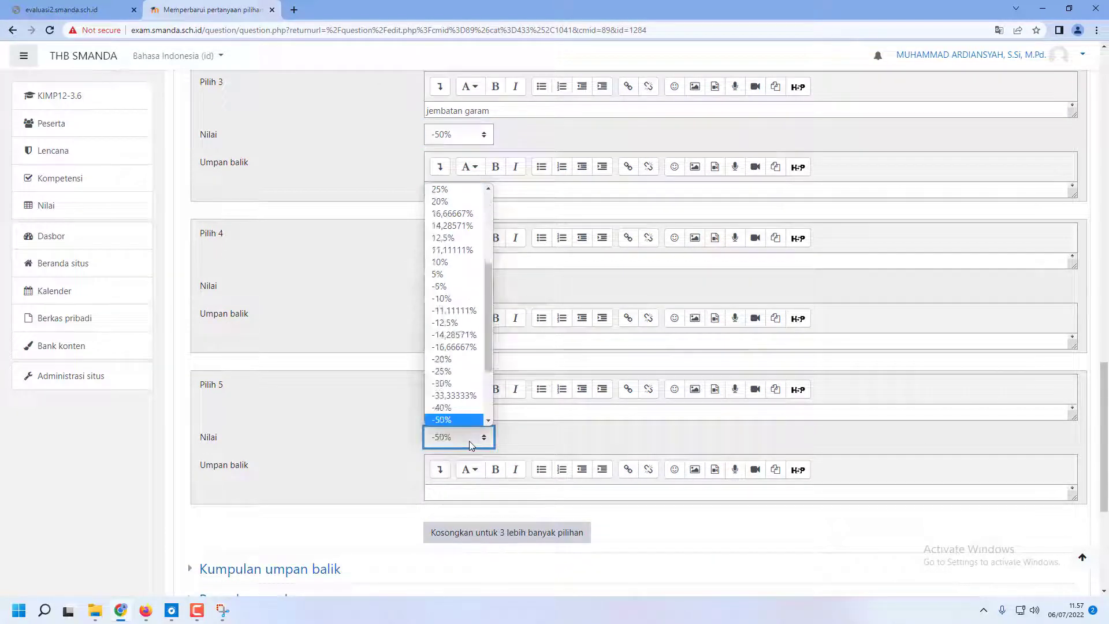
{"action": "key", "text": "Return"}
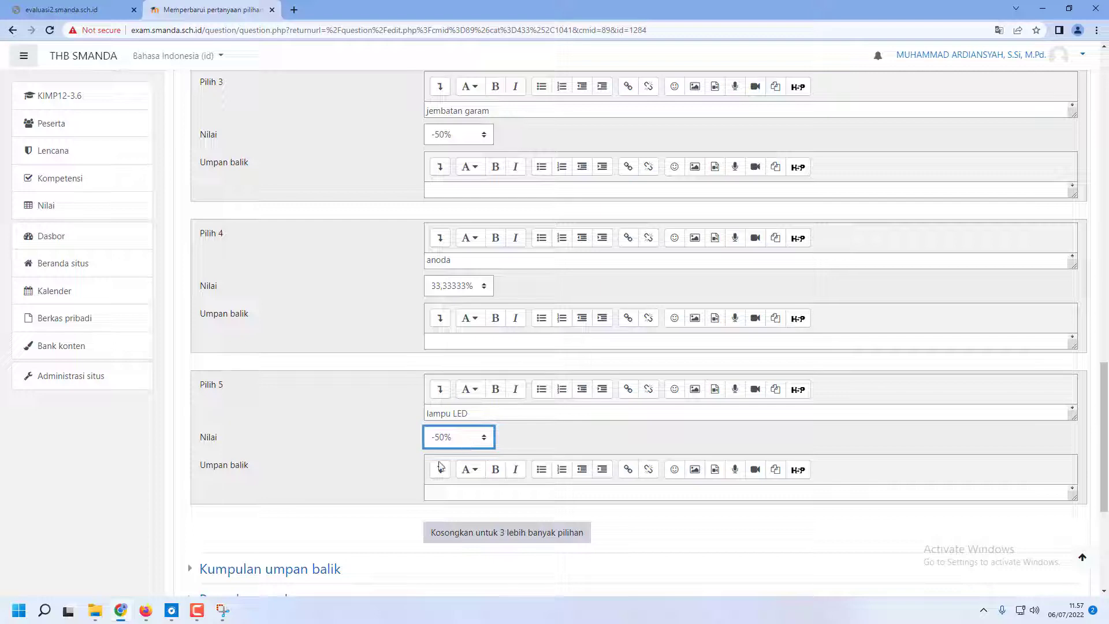
{"action": "scroll", "coordinate": [439, 466], "scroll_direction": "up", "scroll_amount": 1}
{"action": "scroll", "coordinate": [433, 467], "scroll_direction": "down", "scroll_amount": 6}
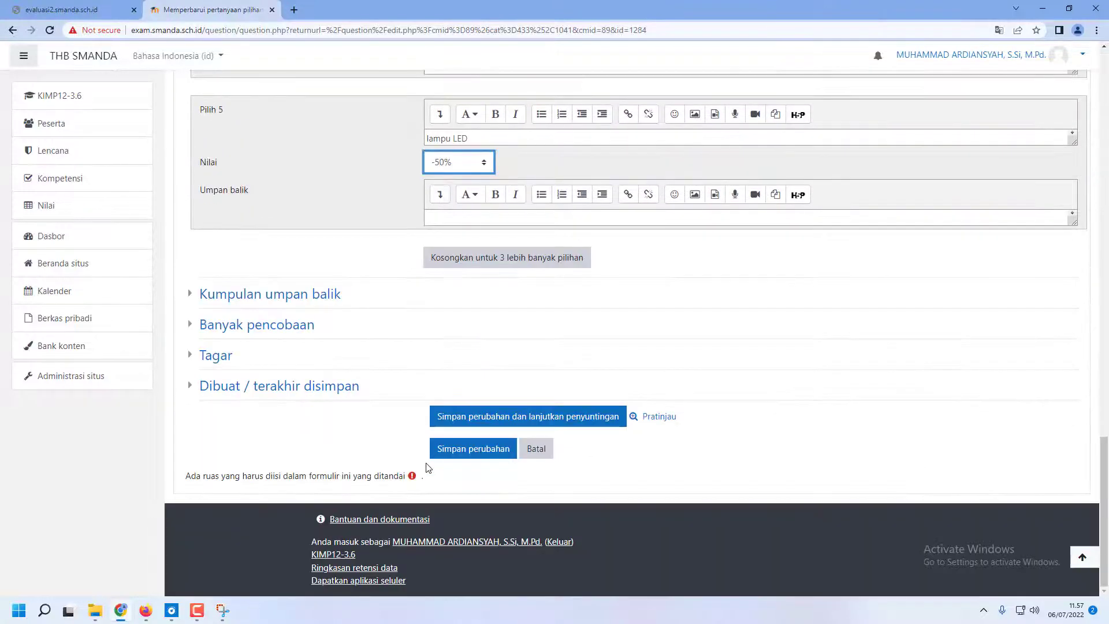
{"action": "left_click", "coordinate": [456, 448]}
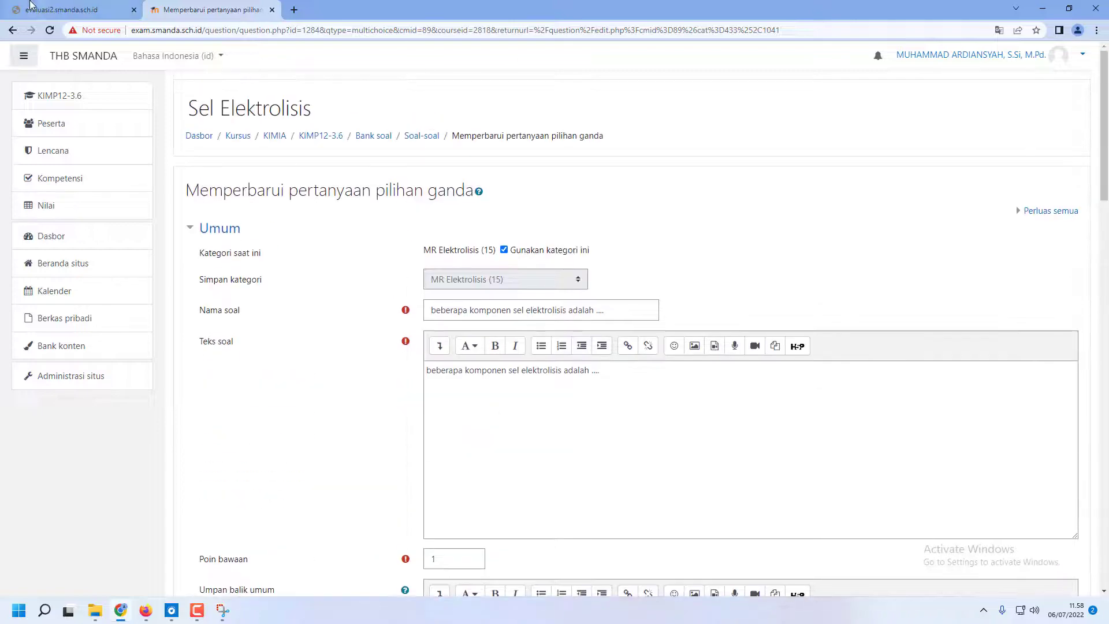
Go back and save the question with its original grades, and open "elektrolisis beberapa cairan berikut yang menghasilkan gas oksigen adalah ...." for editing
{"action": "scroll", "coordinate": [587, 374], "scroll_direction": "down", "scroll_amount": 10}
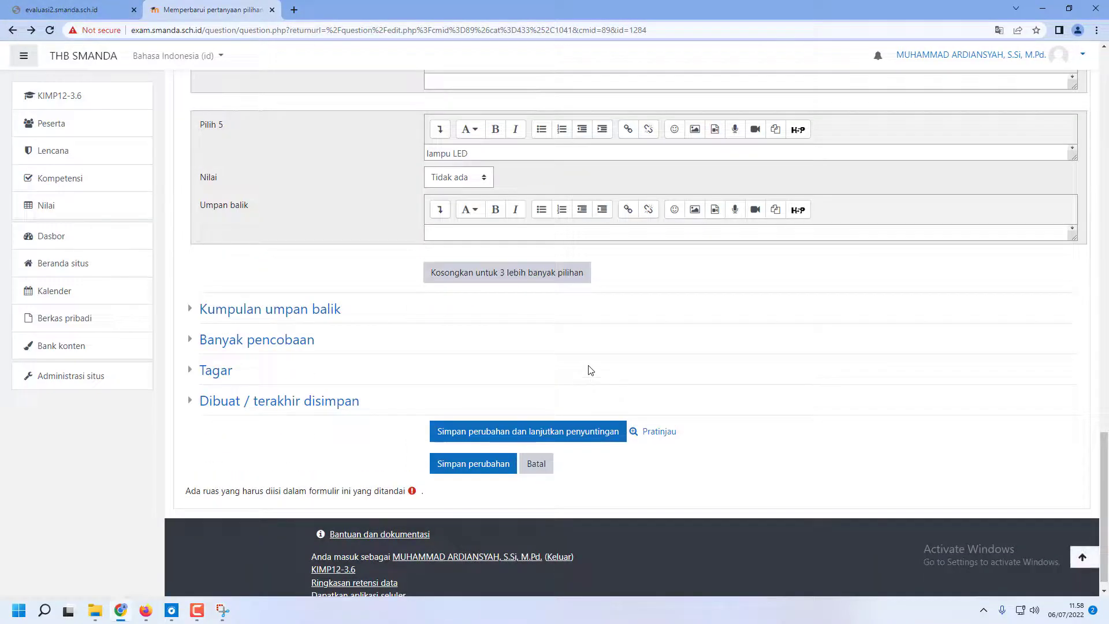
{"action": "left_click", "coordinate": [480, 466]}
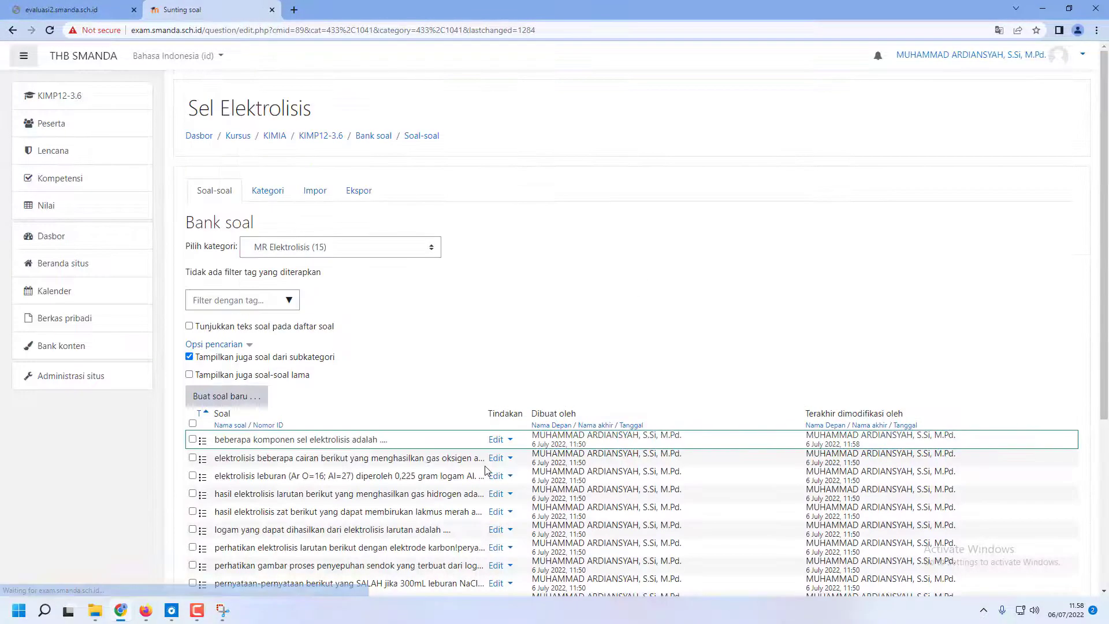
{"action": "left_click", "coordinate": [497, 458]}
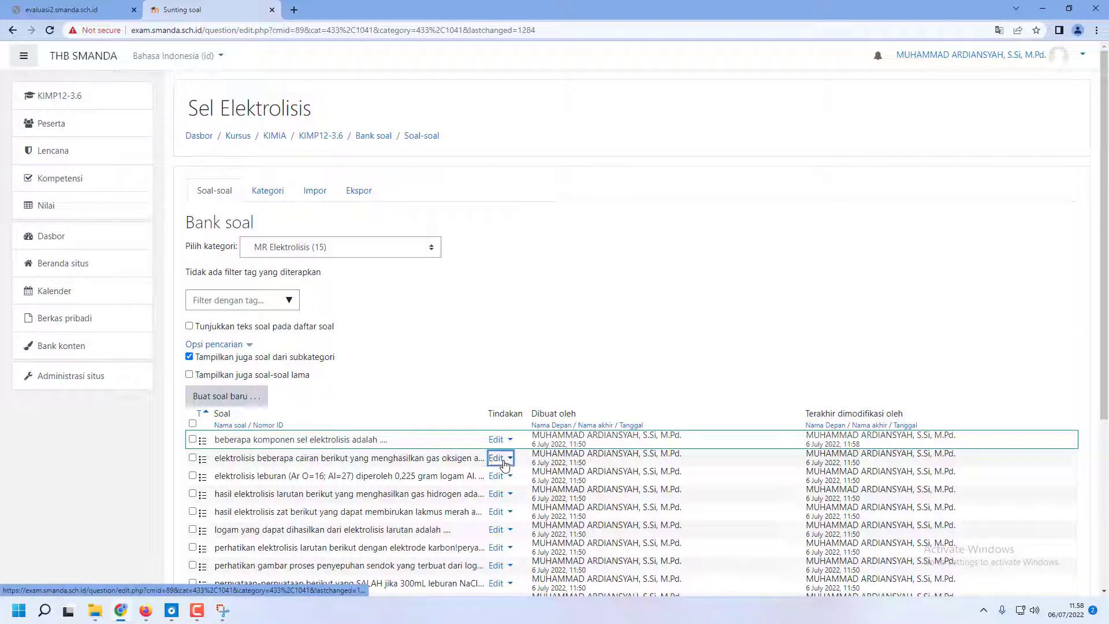
{"action": "left_click", "coordinate": [407, 486]}
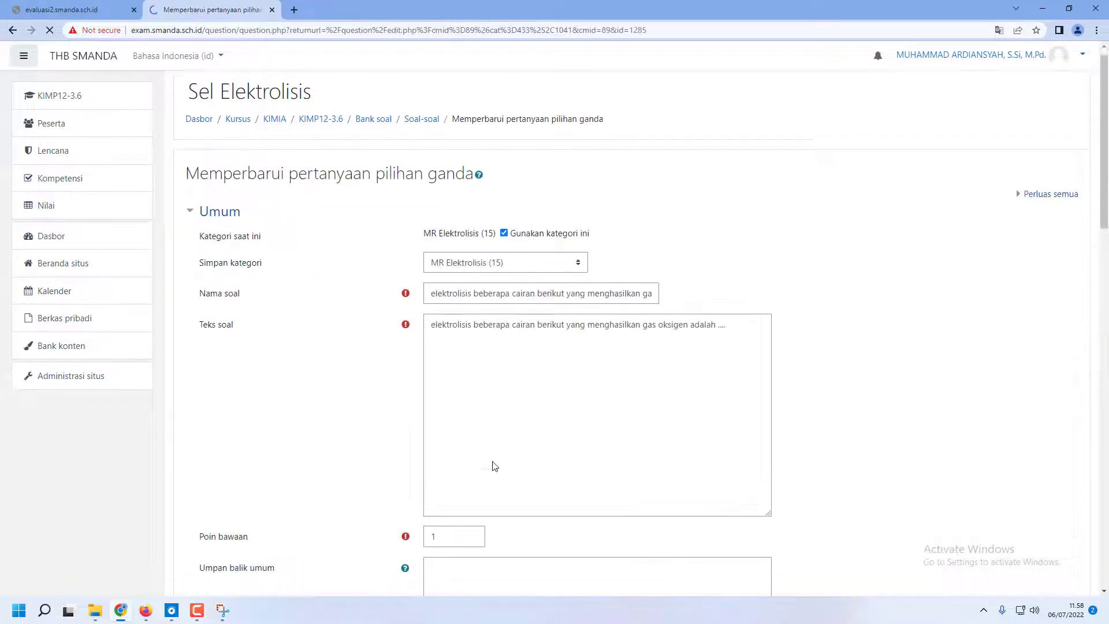
Set the grades of choice 1 (larutan NaCl) and choice 2 (leburan MgCl2) to -33,33333%
{"action": "scroll", "coordinate": [493, 466], "scroll_direction": "down", "scroll_amount": 5}
{"action": "scroll", "coordinate": [493, 465], "scroll_direction": "down", "scroll_amount": 5}
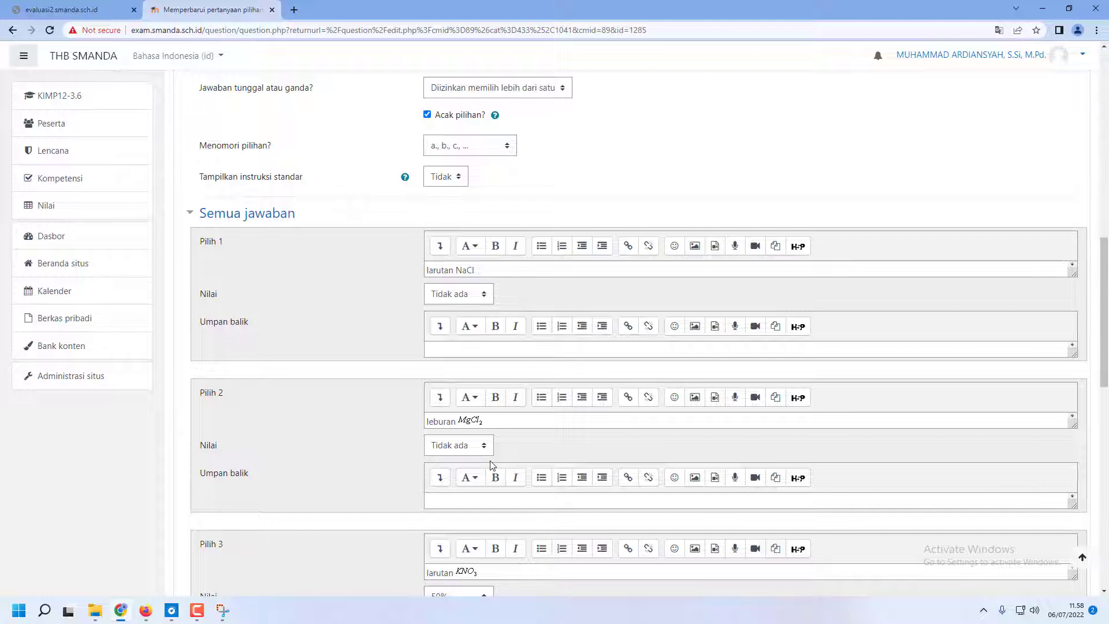
{"action": "scroll", "coordinate": [492, 465], "scroll_direction": "down", "scroll_amount": 5}
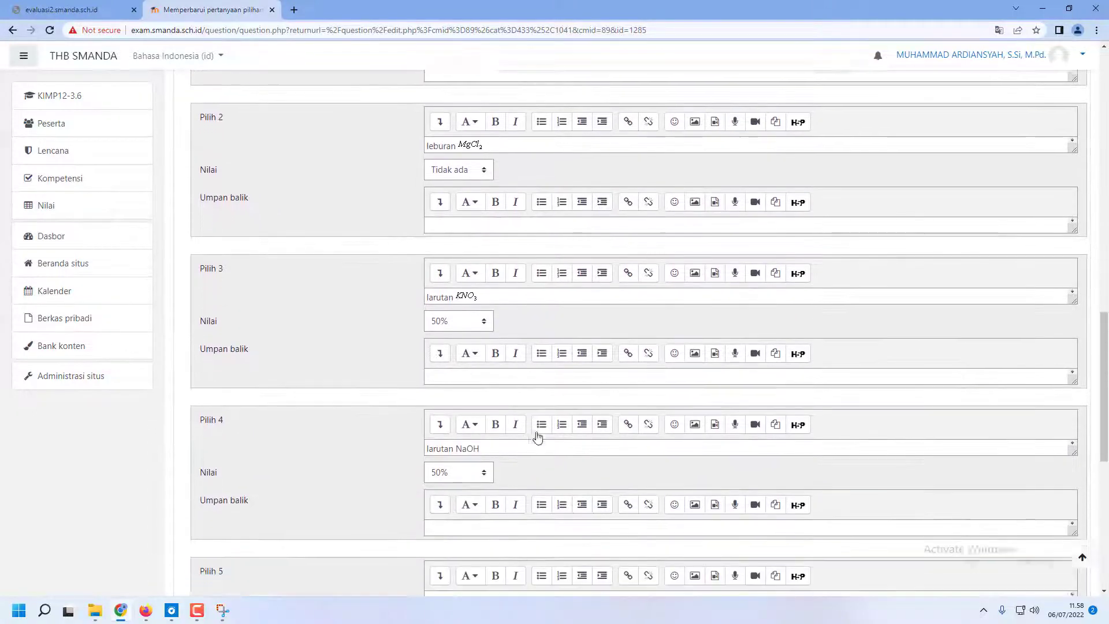
{"action": "scroll", "coordinate": [537, 437], "scroll_direction": "down", "scroll_amount": 1}
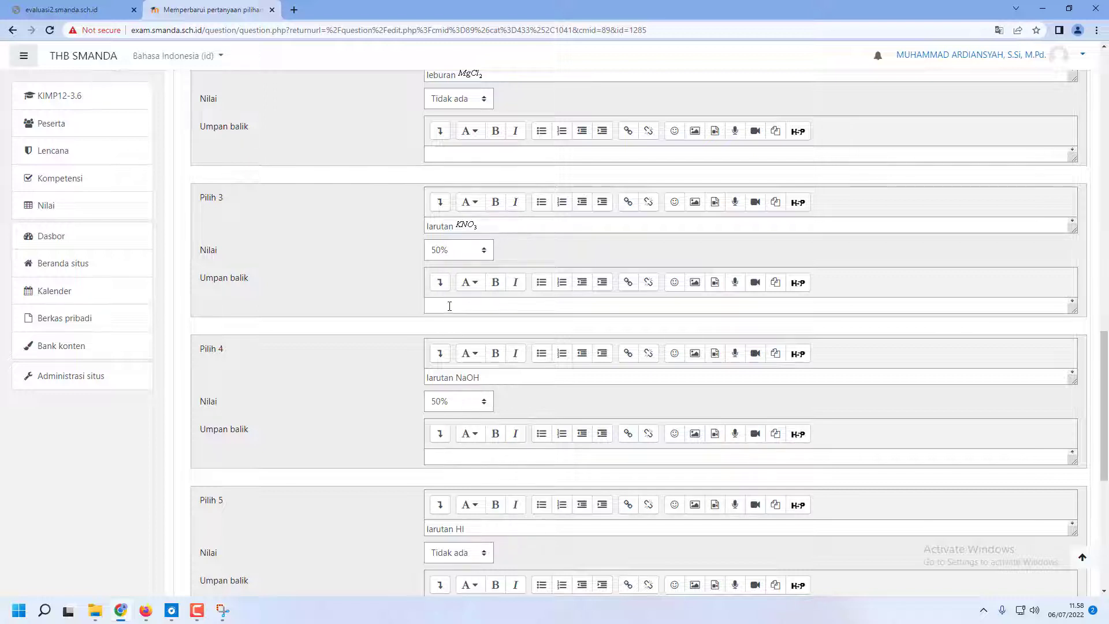
{"action": "scroll", "coordinate": [468, 295], "scroll_direction": "up", "scroll_amount": 4}
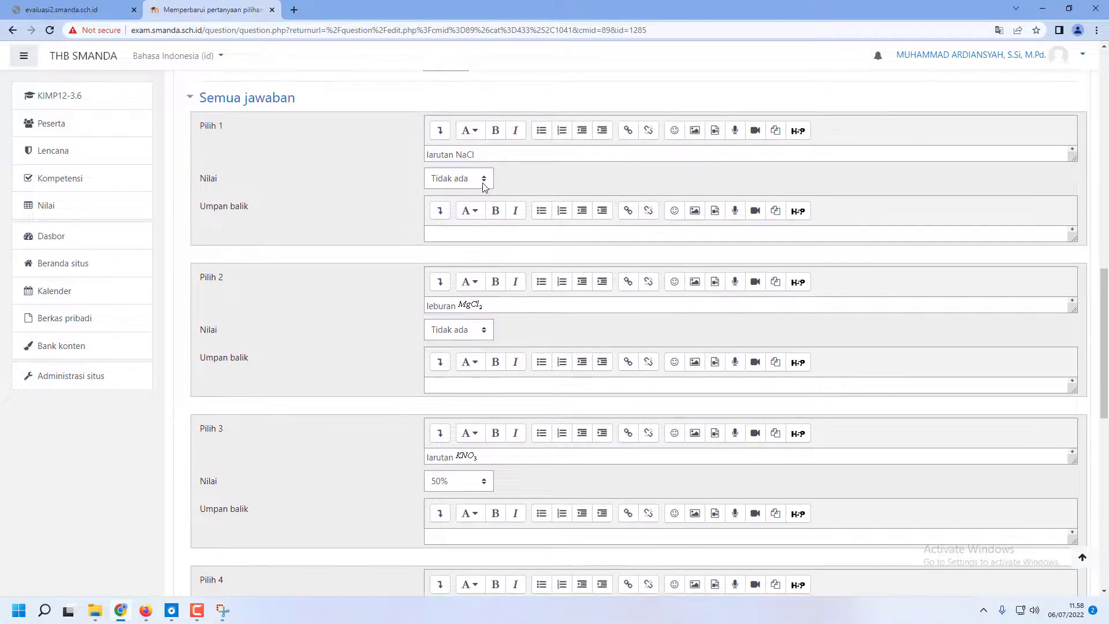
{"action": "left_click", "coordinate": [484, 187]}
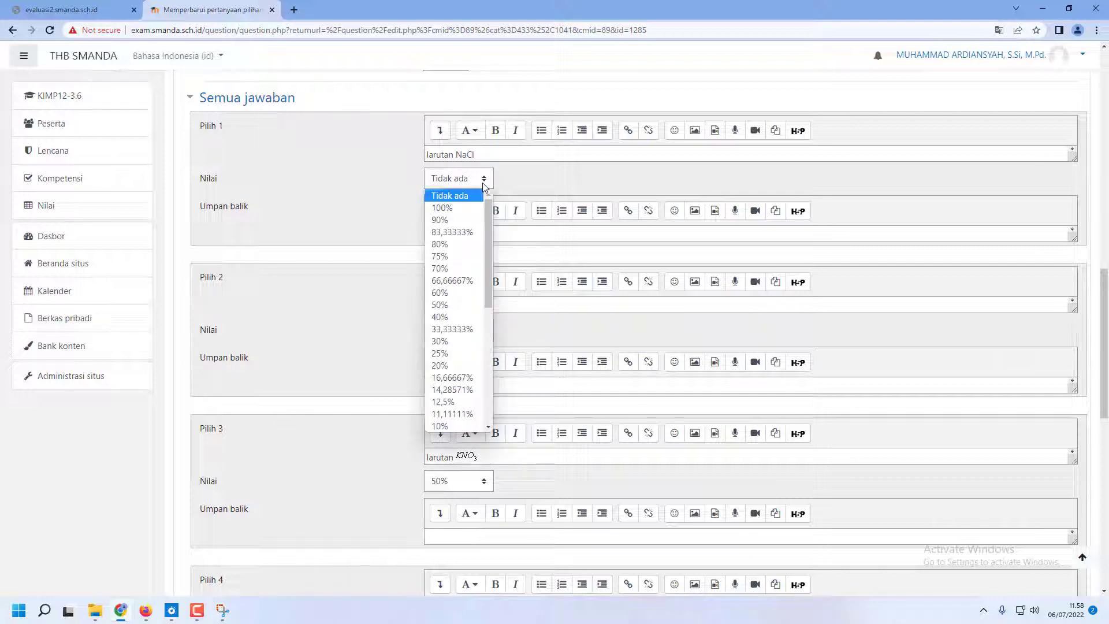
{"action": "type", "text": "-33,33333"}
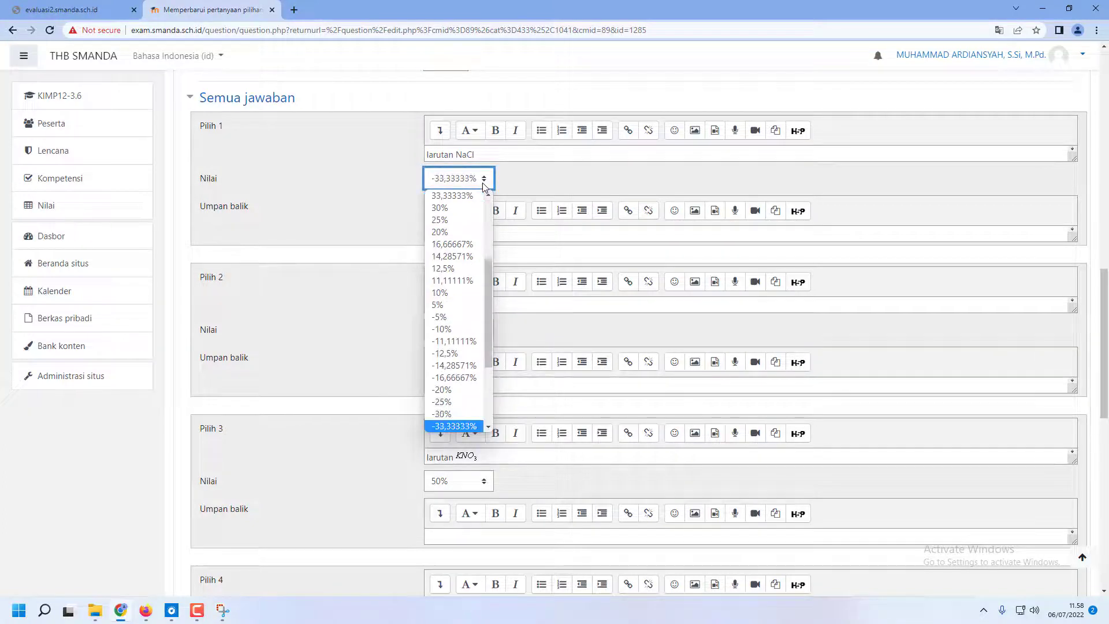
{"action": "key", "text": "Return"}
{"action": "left_click", "coordinate": [467, 334]}
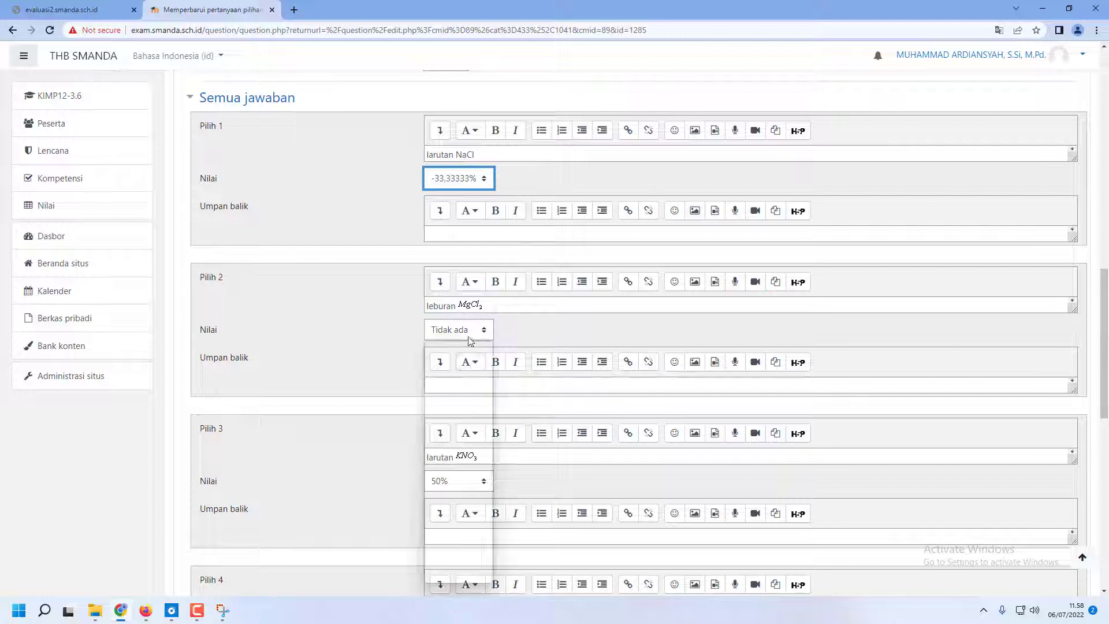
{"action": "type", "text": "-33,33333"}
{"action": "key", "text": "Return"}
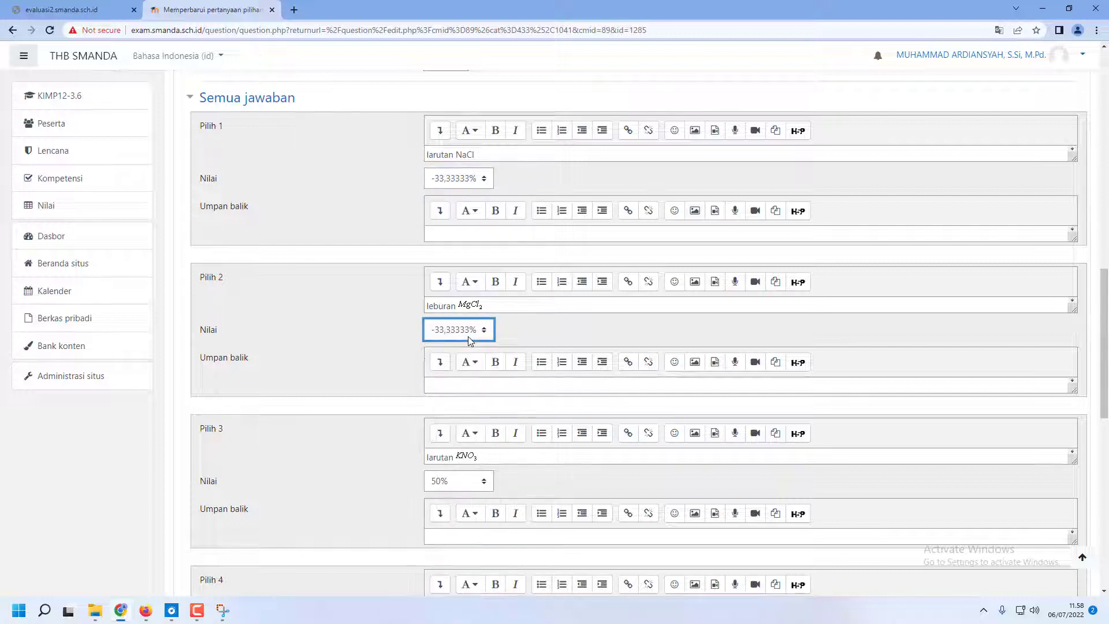
Set the grade of choice 5 (larutan HI) to -33,33333% and save the question
{"action": "scroll", "coordinate": [438, 411], "scroll_direction": "down", "scroll_amount": 5}
{"action": "left_click", "coordinate": [454, 493]}
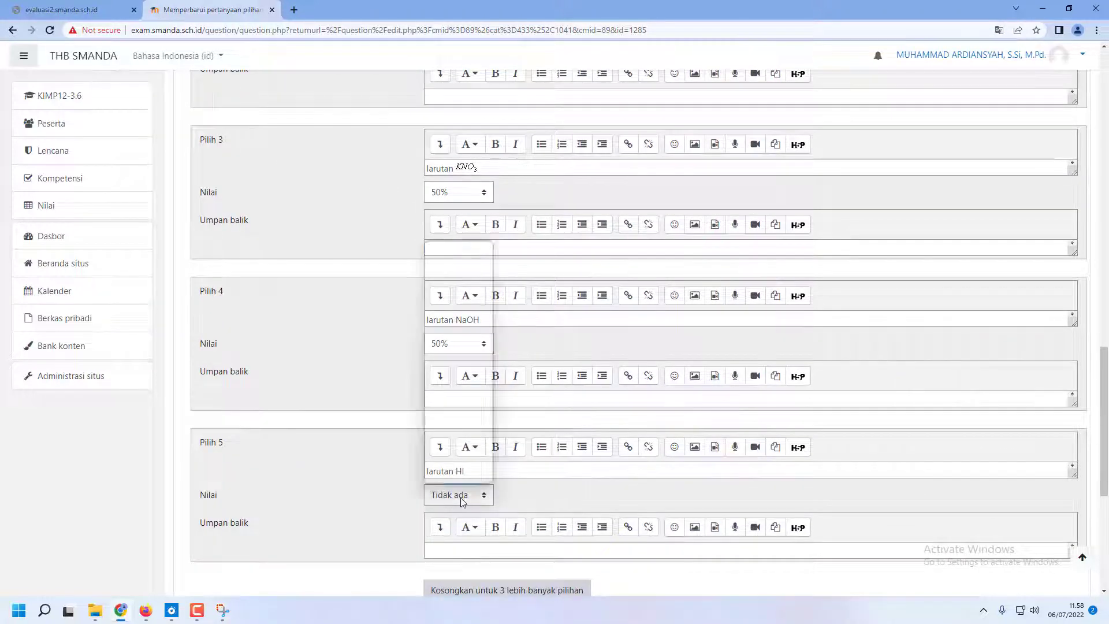
{"action": "type", "text": "-33,33333"}
{"action": "key", "text": "Return"}
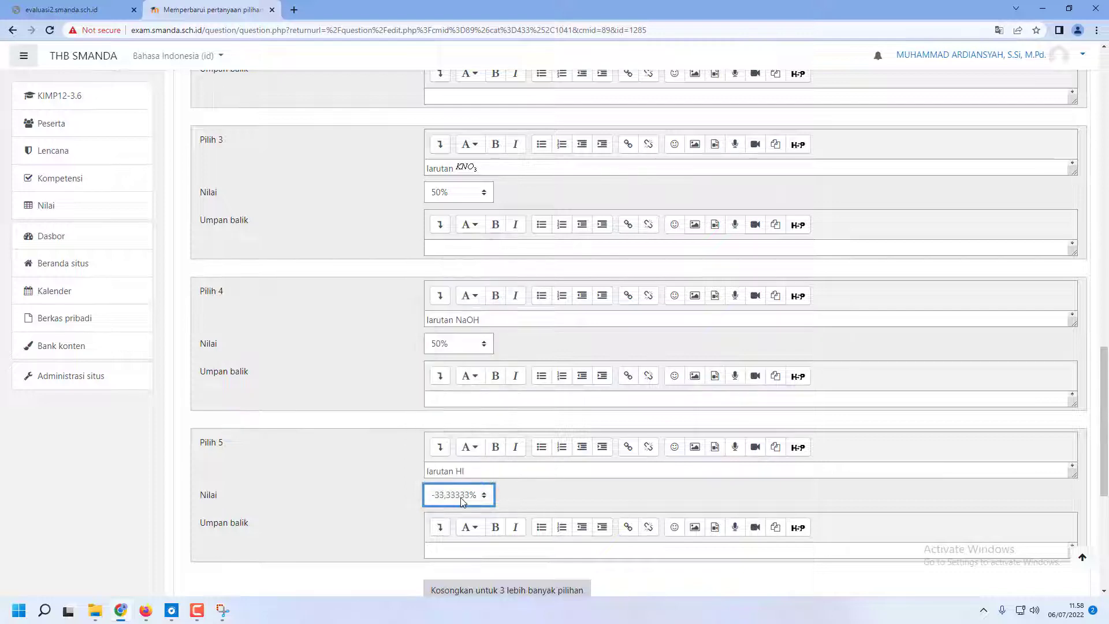
{"action": "scroll", "coordinate": [454, 500], "scroll_direction": "down", "scroll_amount": 5}
{"action": "left_click", "coordinate": [474, 448]}
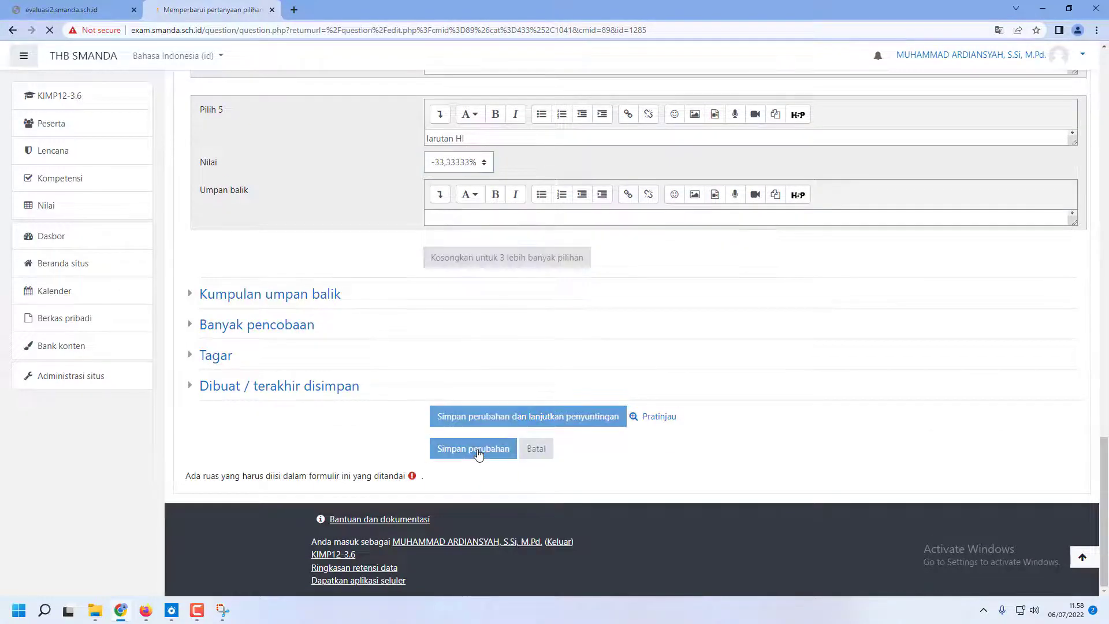
Look over the MR Elektrolisis question list and return to the KIMP12-3.6 course page
{"action": "scroll", "coordinate": [491, 445], "scroll_direction": "down", "scroll_amount": 3}
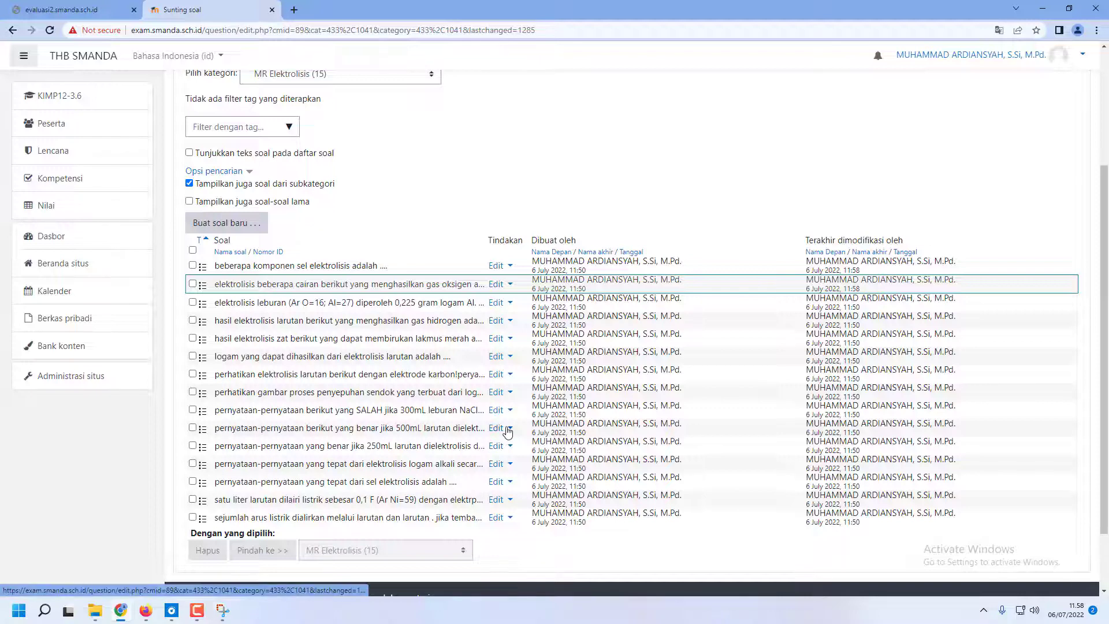
{"action": "scroll", "coordinate": [516, 428], "scroll_direction": "up", "scroll_amount": 3}
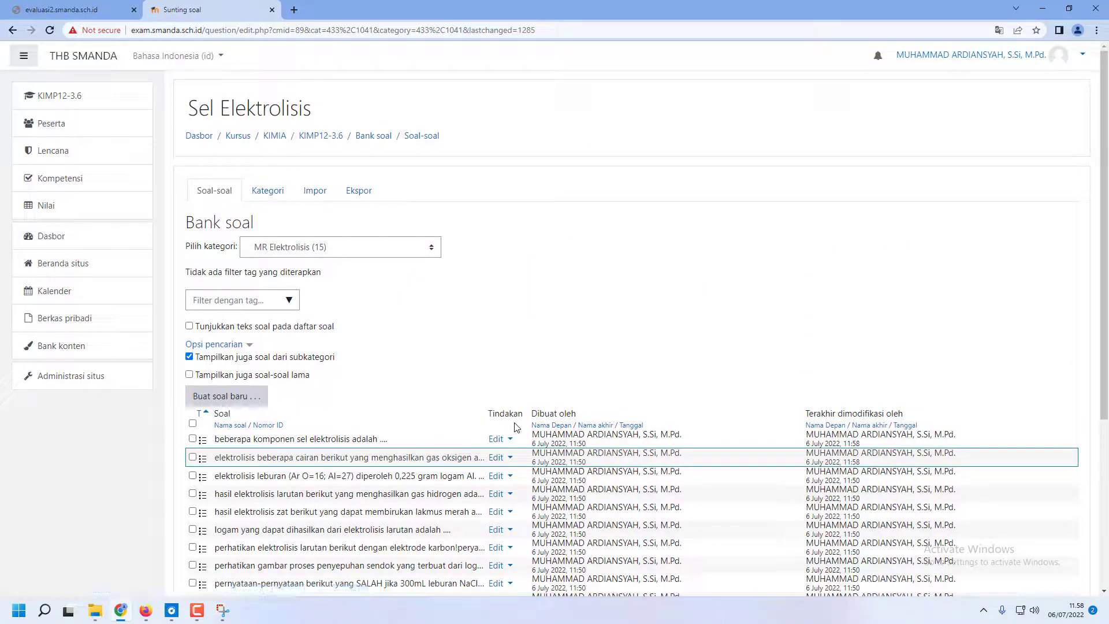
{"action": "left_click", "coordinate": [374, 141]}
{"action": "left_click", "coordinate": [321, 139]}
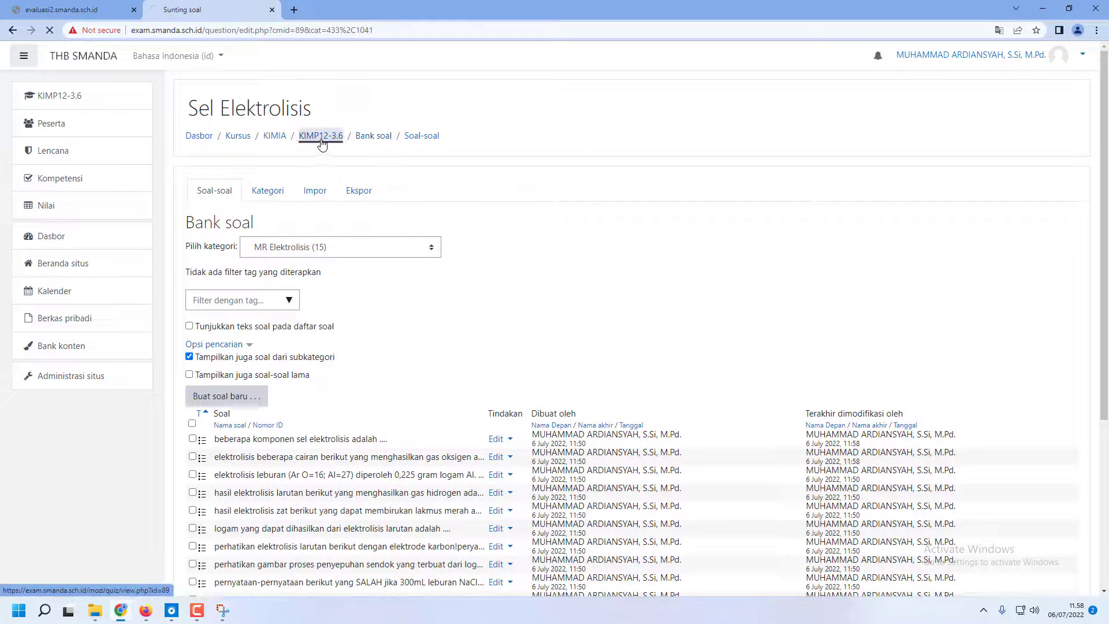
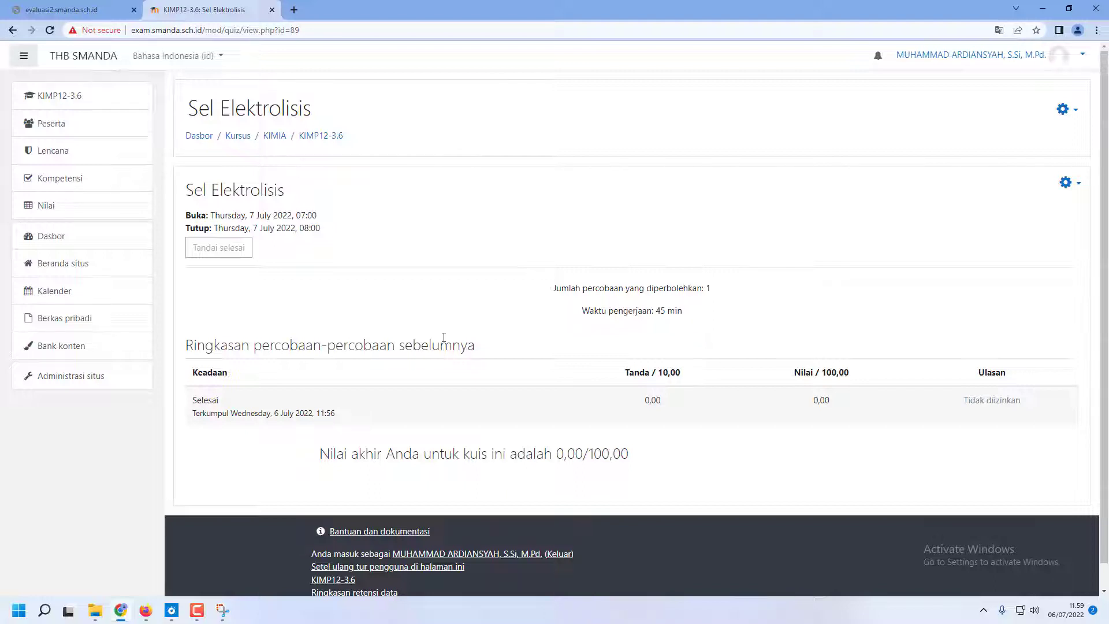
Leave the Sel Elektrolisis quiz and open the KIMIA course category from the site home page
{"action": "scroll", "coordinate": [445, 337], "scroll_direction": "down", "scroll_amount": 1}
{"action": "scroll", "coordinate": [441, 341], "scroll_direction": "up", "scroll_amount": 1}
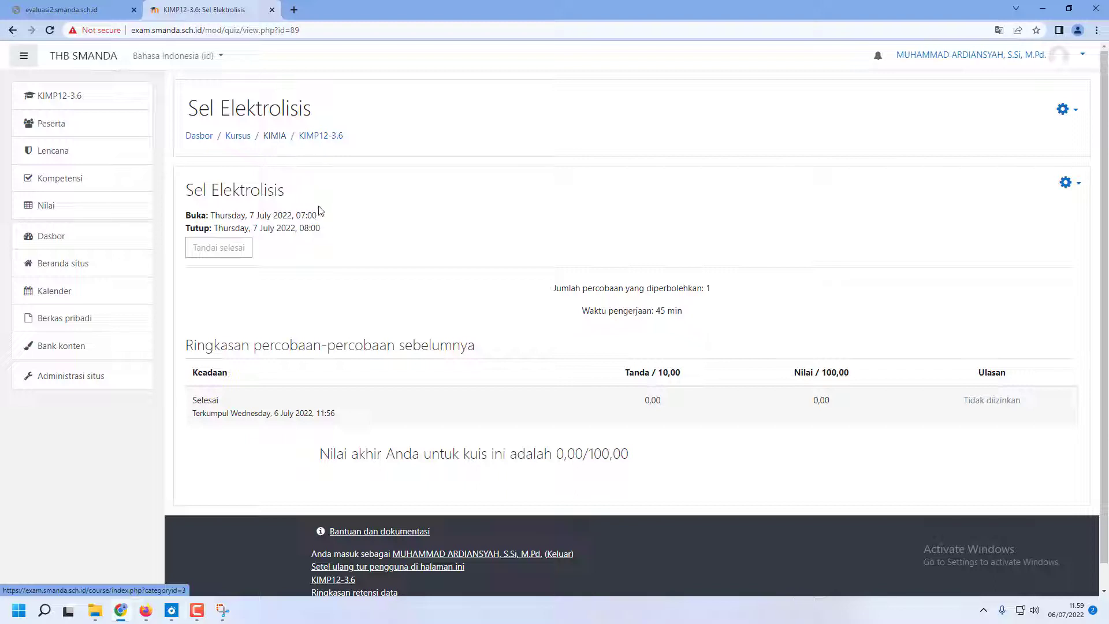
{"action": "left_click", "coordinate": [66, 247]}
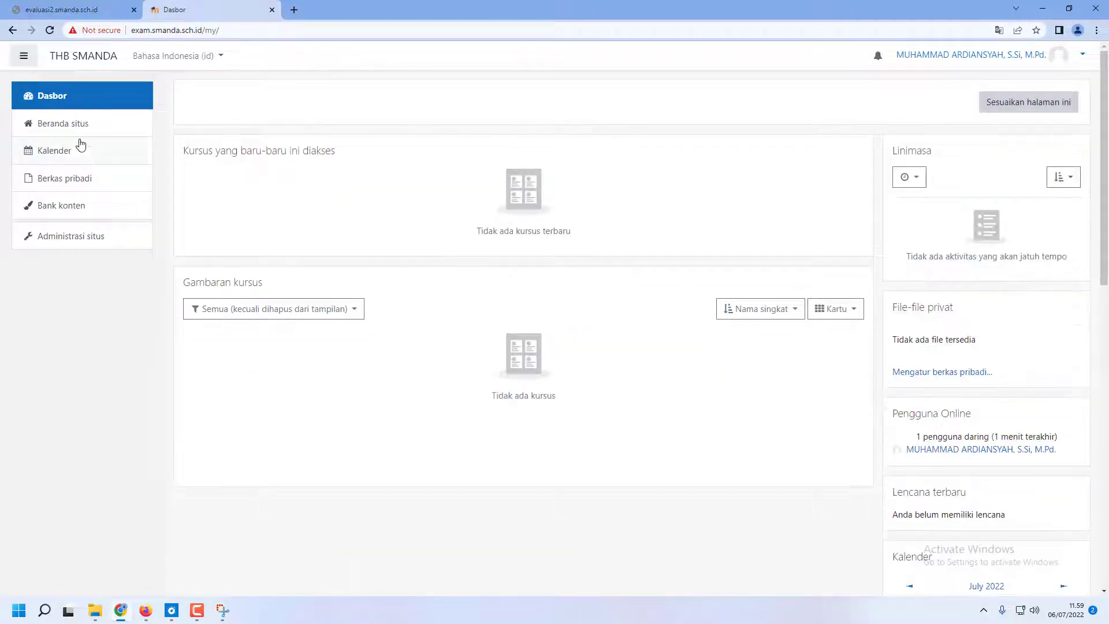
{"action": "scroll", "coordinate": [339, 299], "scroll_direction": "down", "scroll_amount": 3}
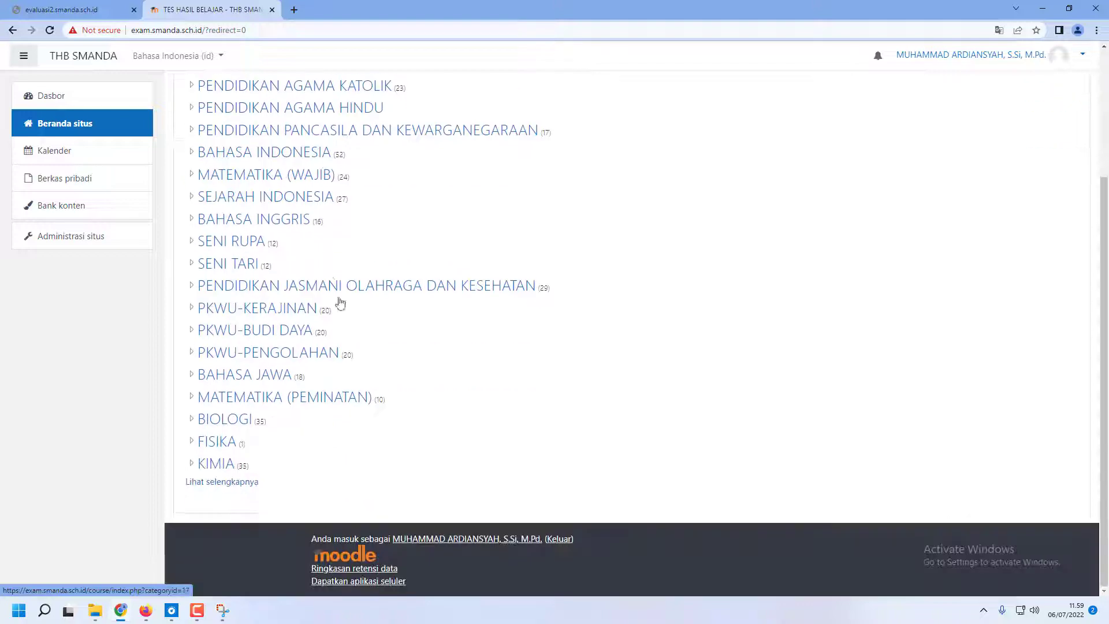
{"action": "left_click", "coordinate": [229, 468]}
Open KIMP11-3.12 Larutan Penyangga/Buffer from the second page of the KIMIA course list
{"action": "scroll", "coordinate": [255, 389], "scroll_direction": "down", "scroll_amount": 4}
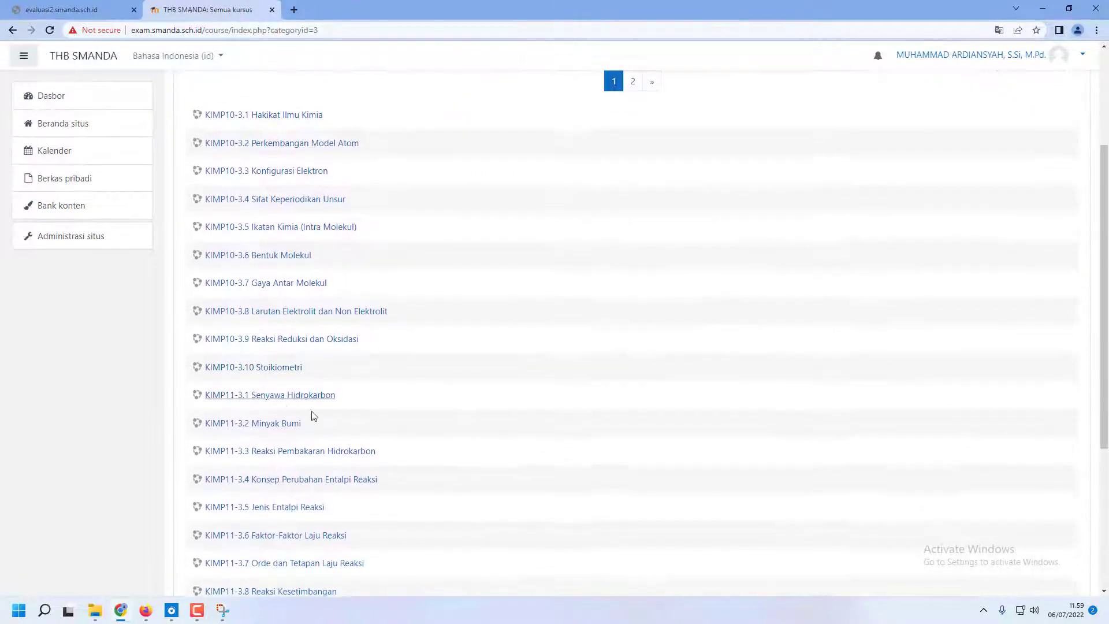
{"action": "scroll", "coordinate": [333, 423], "scroll_direction": "down", "scroll_amount": 1}
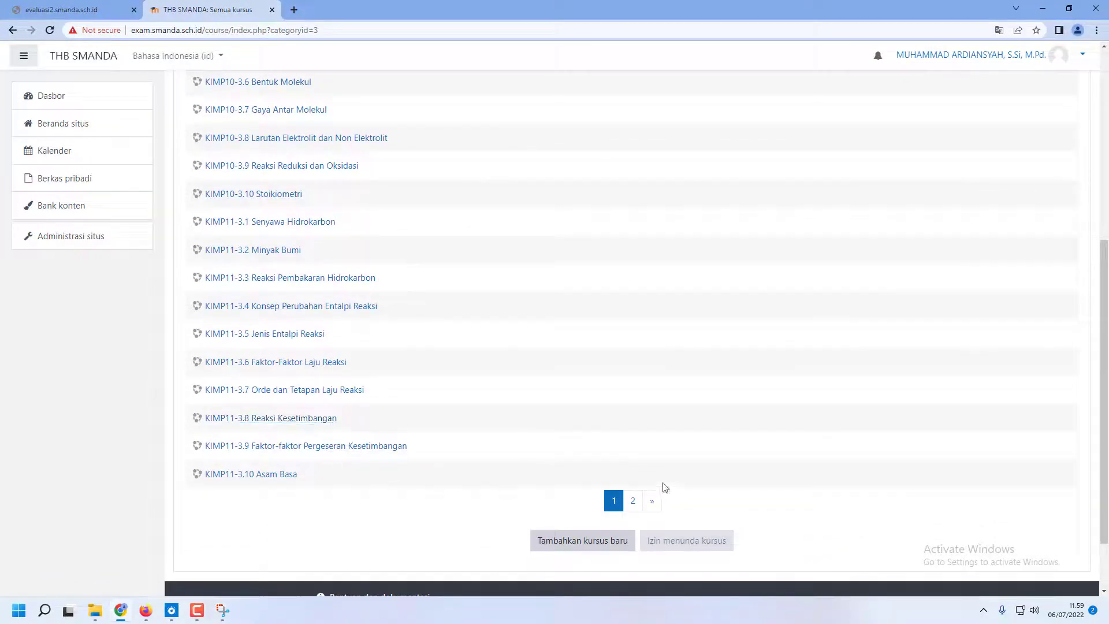
{"action": "left_click", "coordinate": [633, 501]}
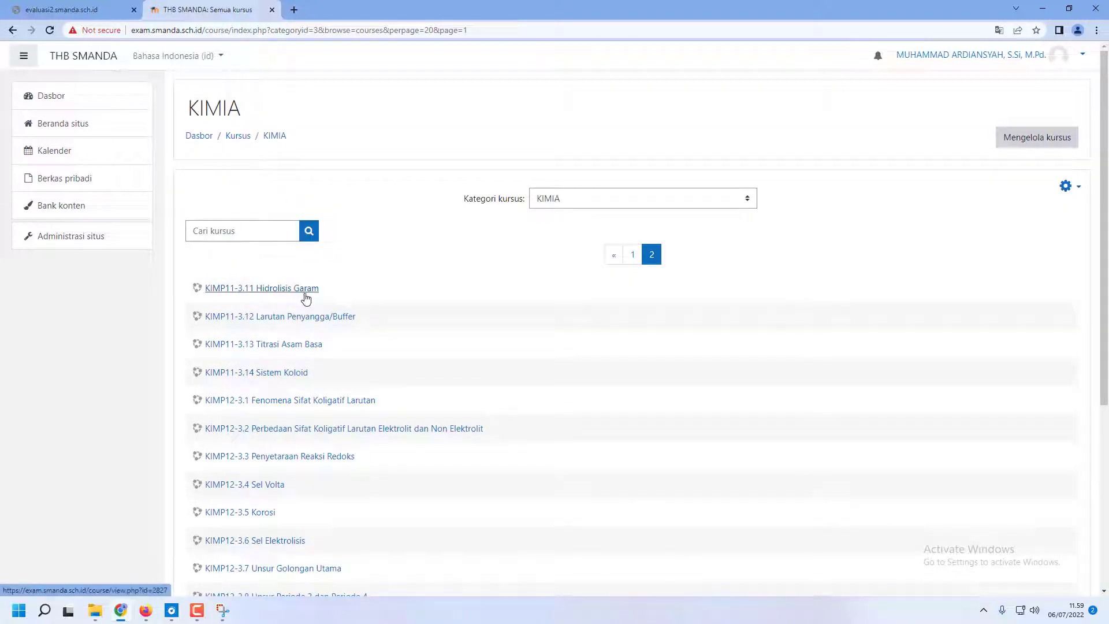
{"action": "left_click", "coordinate": [310, 317]}
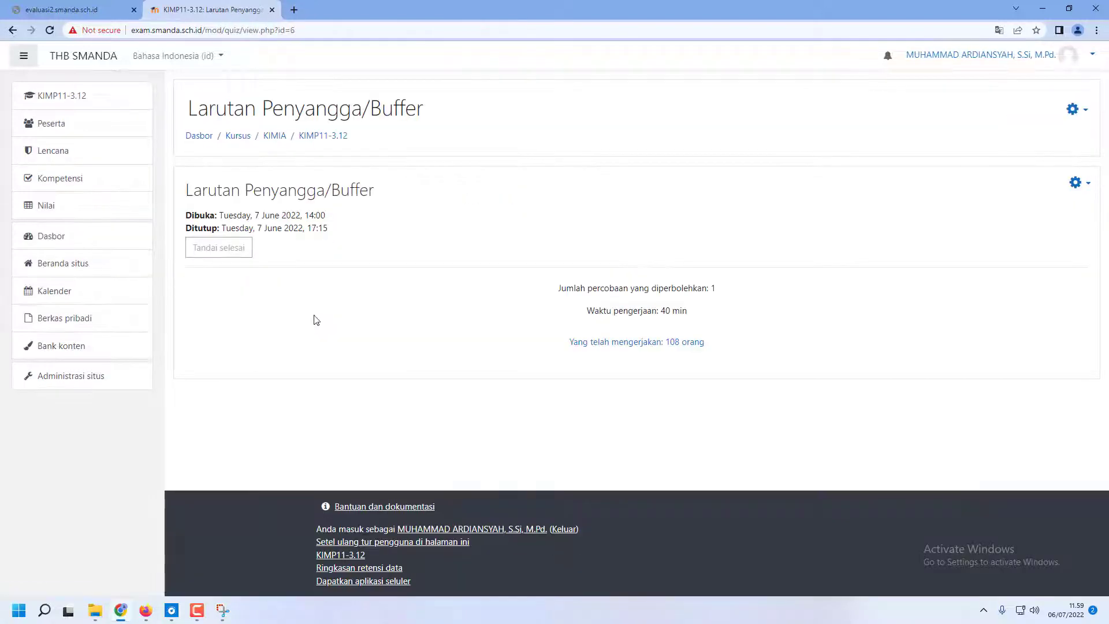
Open the attempts report of the Larutan Penyangga/Buffer quiz and examine the students' total and per-question grades
{"action": "left_click", "coordinate": [620, 342]}
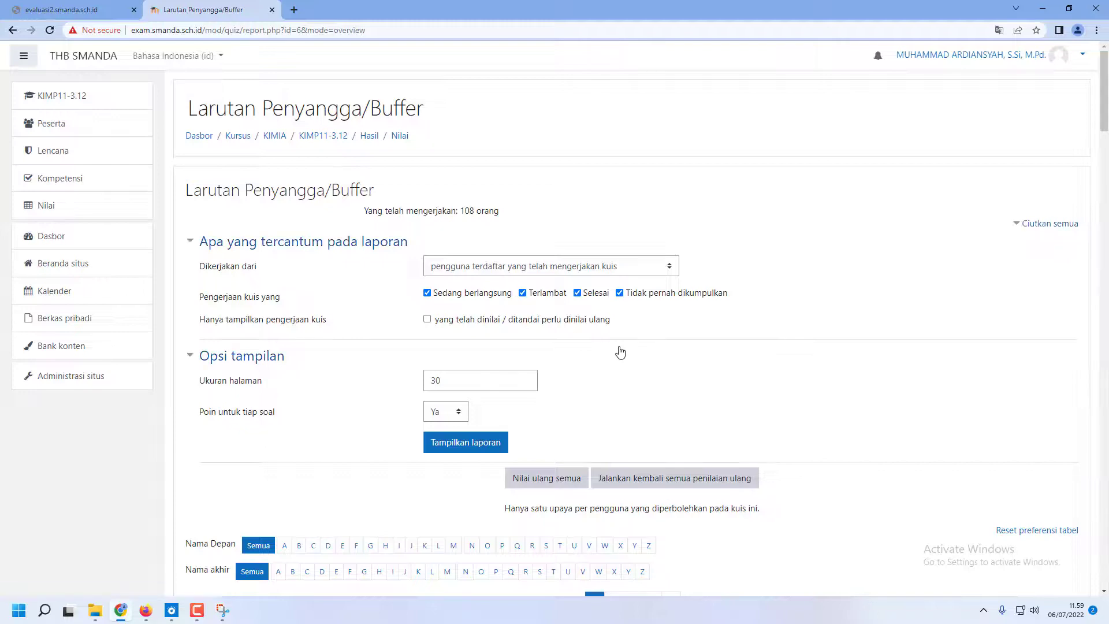
{"action": "scroll", "coordinate": [620, 349], "scroll_direction": "down", "scroll_amount": 5}
{"action": "scroll", "coordinate": [621, 346], "scroll_direction": "down", "scroll_amount": 4}
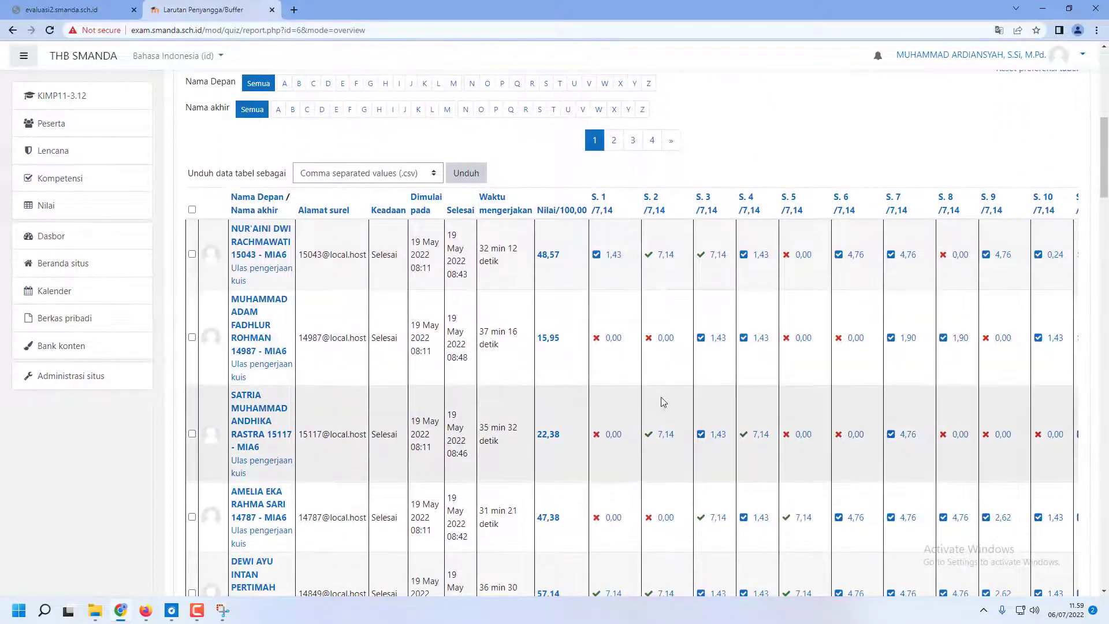
{"action": "scroll", "coordinate": [661, 397], "scroll_direction": "up", "scroll_amount": 2}
{"action": "scroll", "coordinate": [661, 399], "scroll_direction": "up", "scroll_amount": 1}
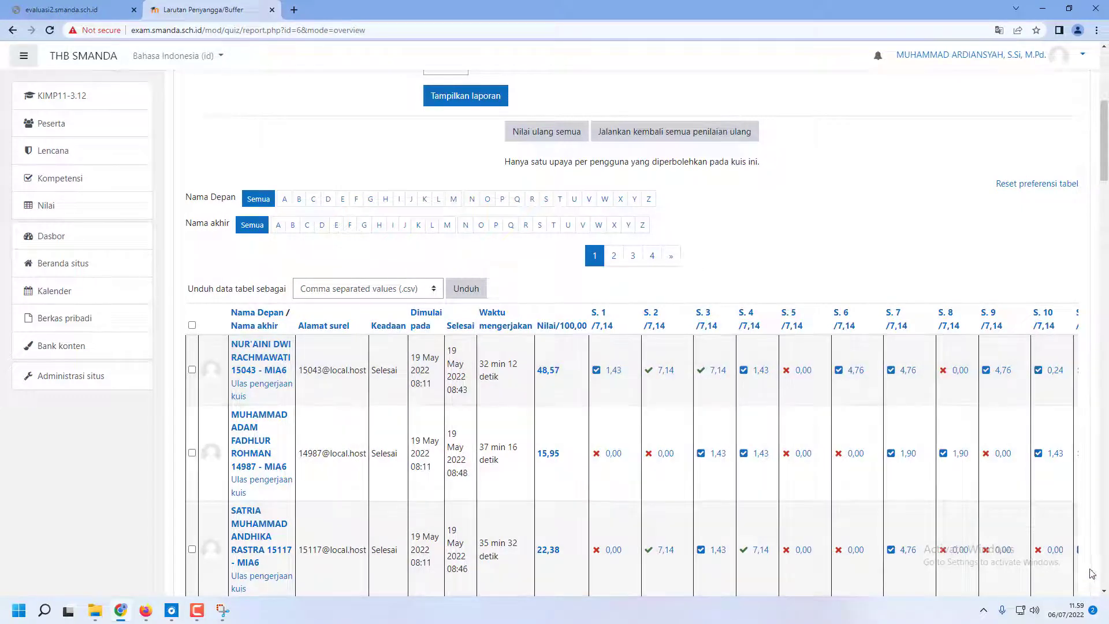
{"action": "scroll", "coordinate": [1091, 540], "scroll_direction": "down", "scroll_amount": 4}
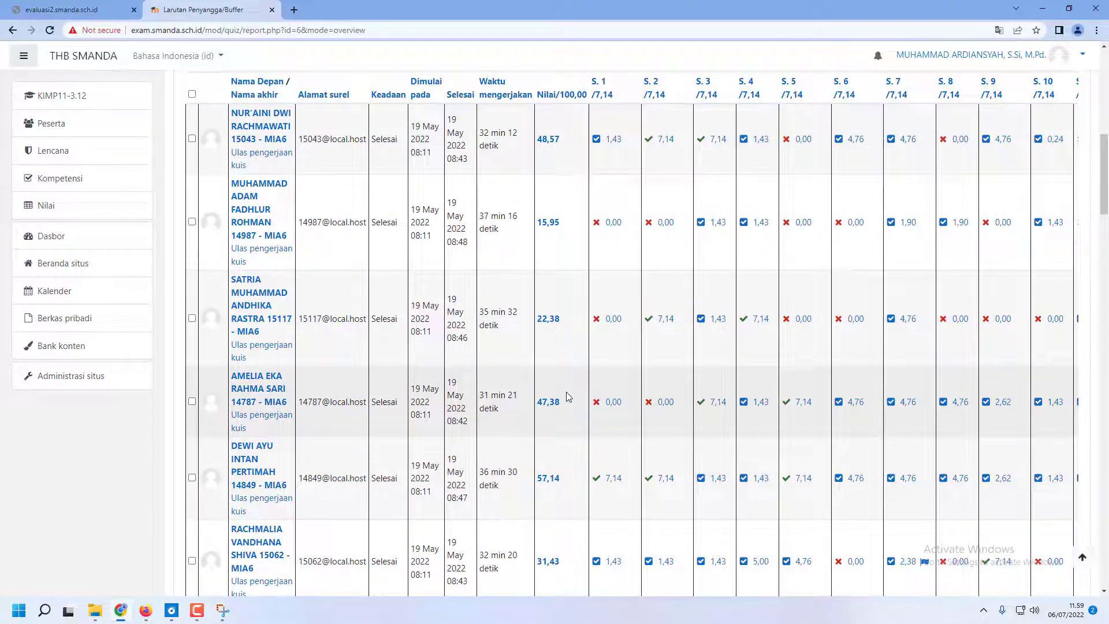
{"action": "scroll", "coordinate": [595, 412], "scroll_direction": "down", "scroll_amount": 4}
{"action": "scroll", "coordinate": [577, 390], "scroll_direction": "up", "scroll_amount": 5}
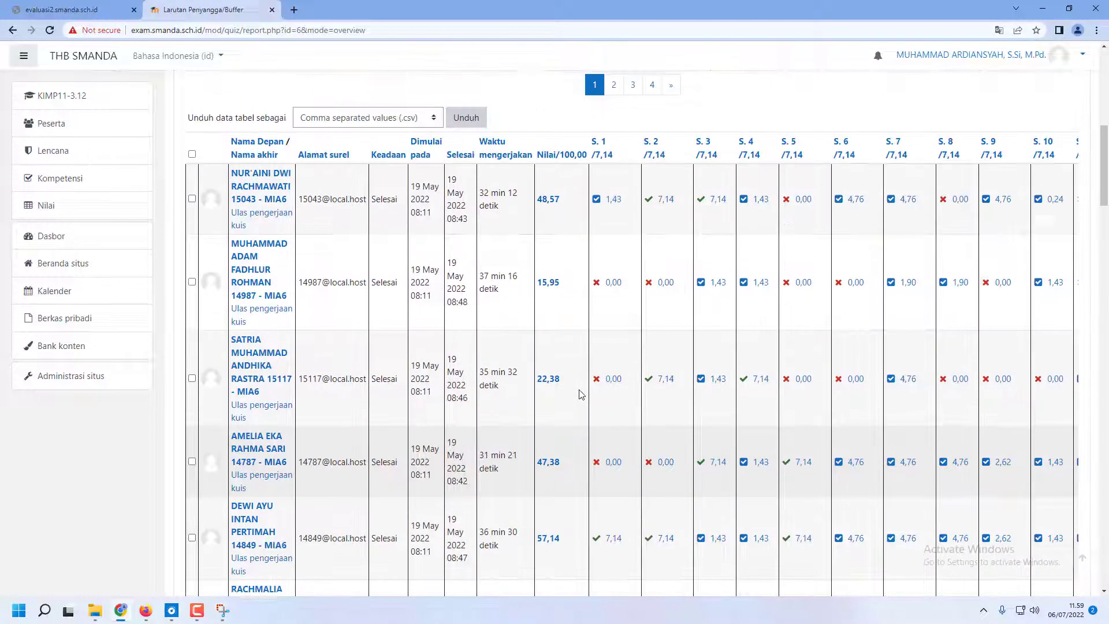
{"action": "scroll", "coordinate": [580, 394], "scroll_direction": "up", "scroll_amount": 3}
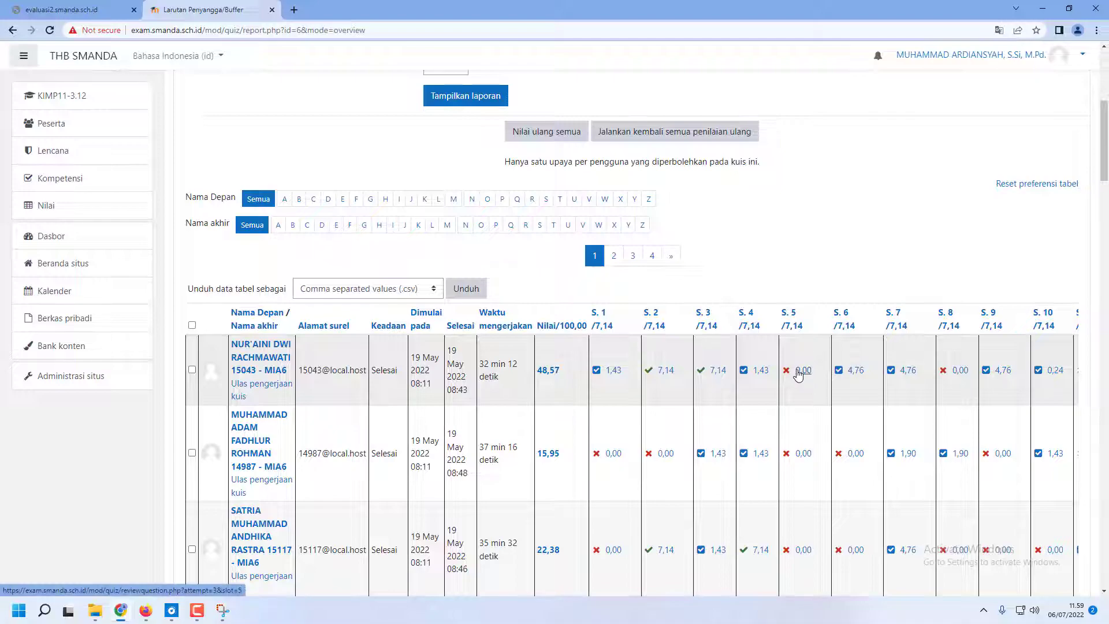
{"action": "scroll", "coordinate": [797, 374], "scroll_direction": "down", "scroll_amount": 12}
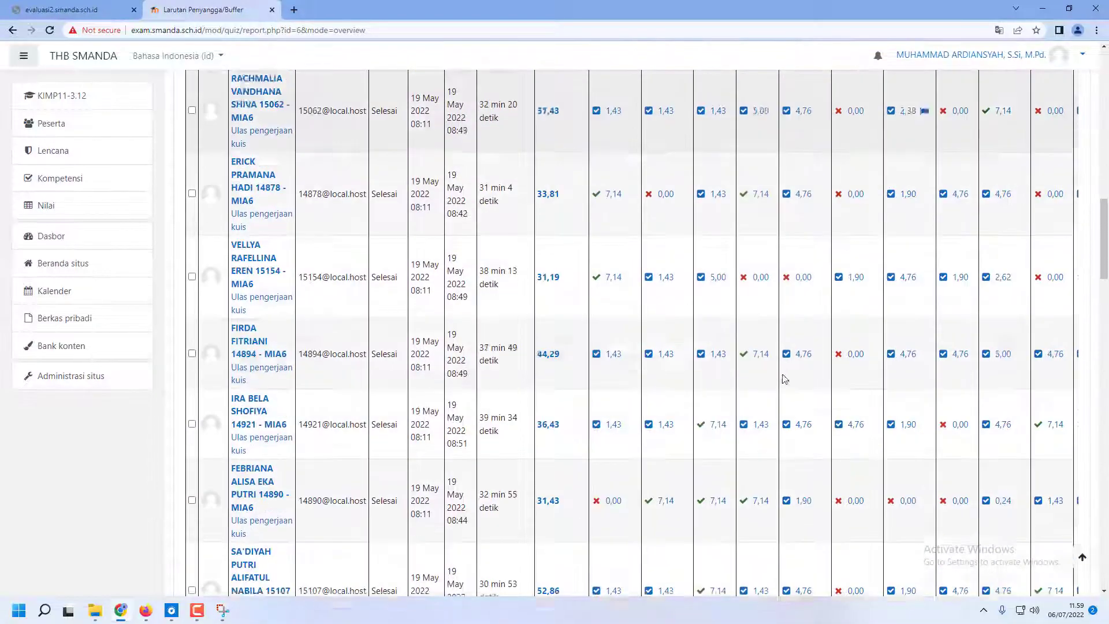
{"action": "scroll", "coordinate": [785, 376], "scroll_direction": "down", "scroll_amount": 15}
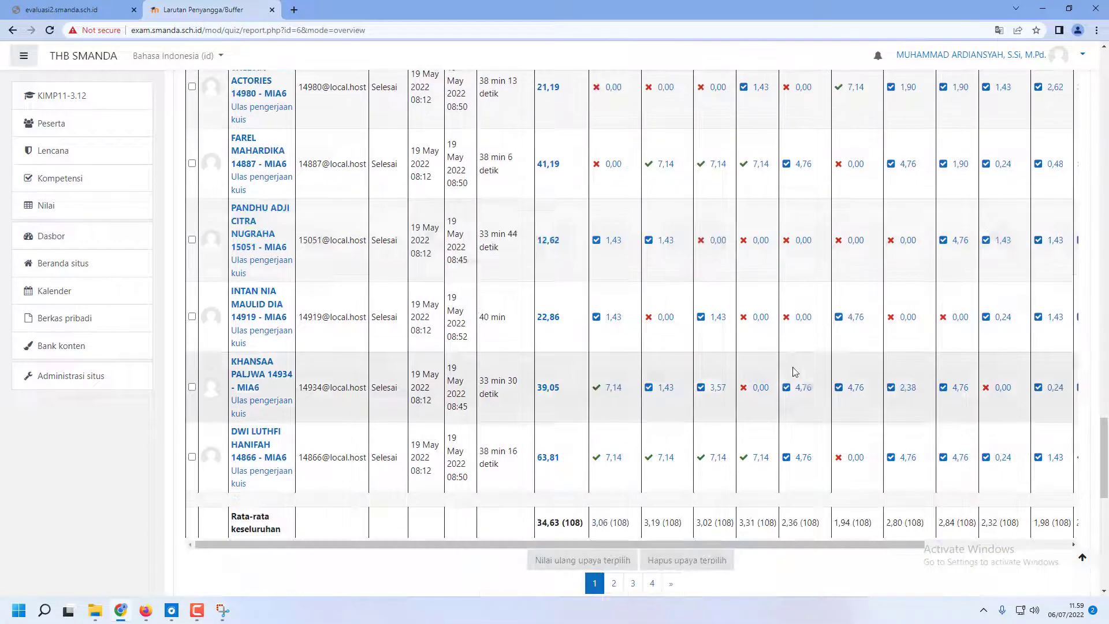
Examine the chart of overall student grade ranges below the grades table
{"action": "scroll", "coordinate": [793, 370], "scroll_direction": "down", "scroll_amount": 6}
{"action": "scroll", "coordinate": [792, 370], "scroll_direction": "down", "scroll_amount": 5}
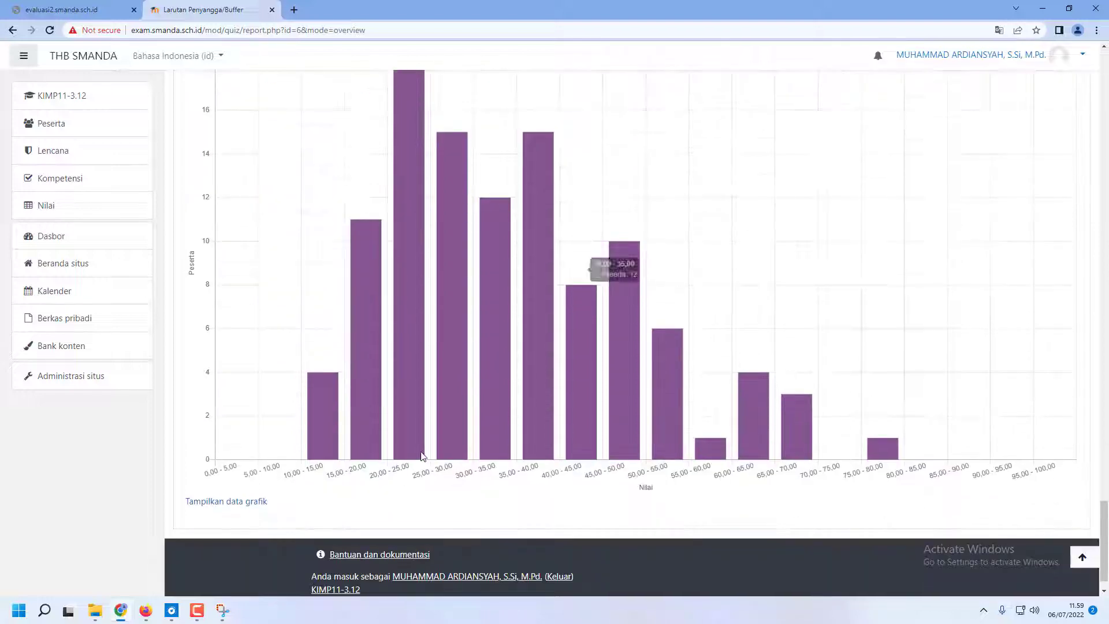
{"action": "scroll", "coordinate": [364, 254], "scroll_direction": "up", "scroll_amount": 1}
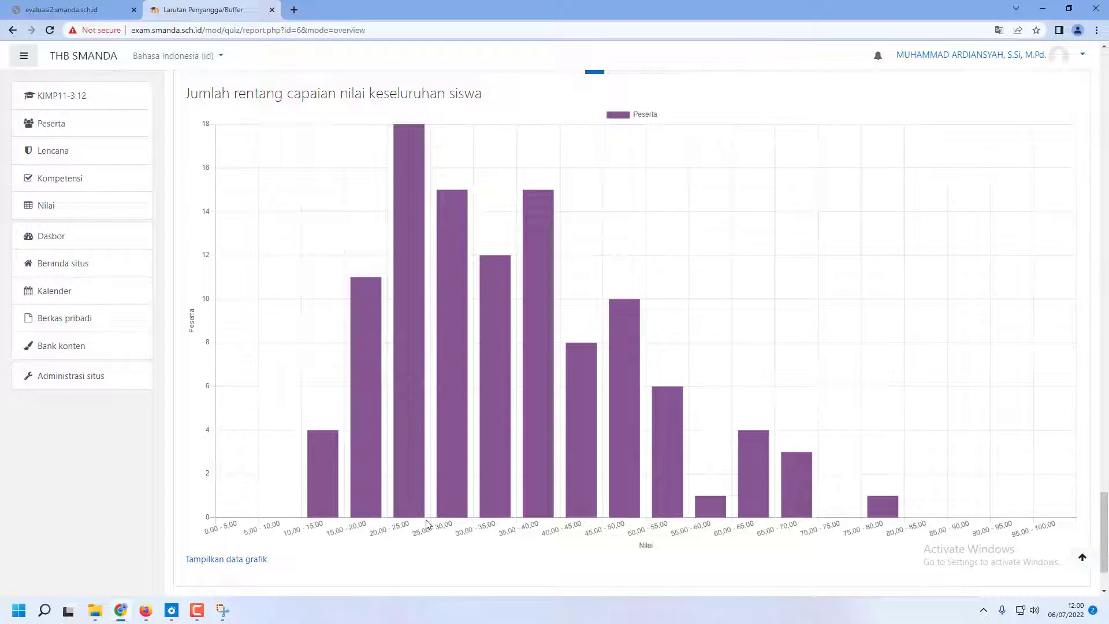
{"action": "scroll", "coordinate": [425, 523], "scroll_direction": "up", "scroll_amount": 3}
{"action": "scroll", "coordinate": [425, 524], "scroll_direction": "down", "scroll_amount": 3}
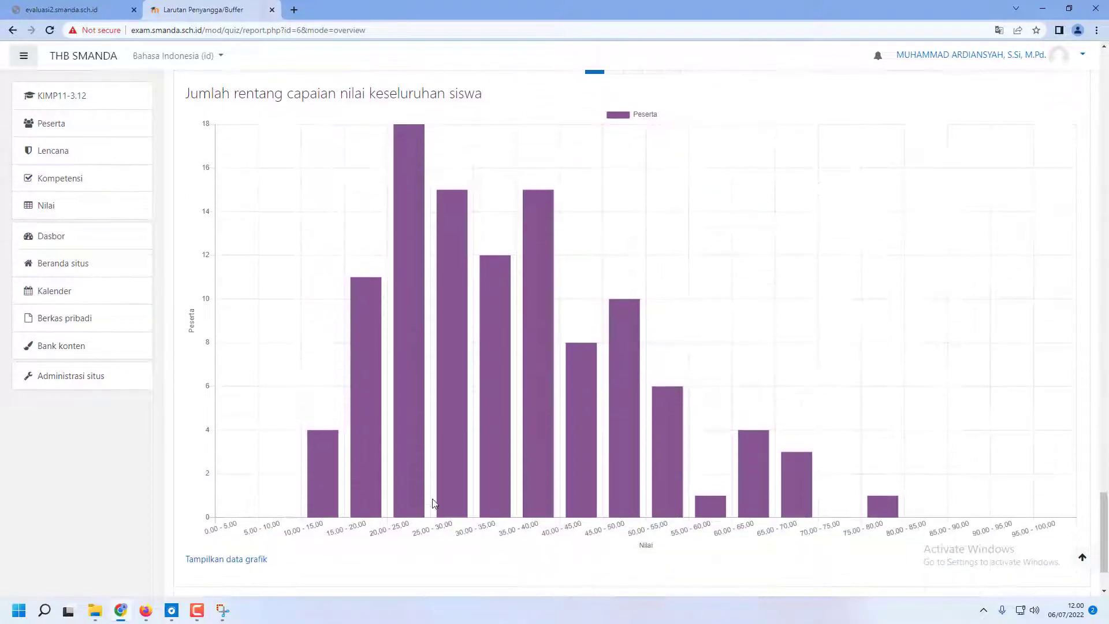
{"action": "scroll", "coordinate": [678, 520], "scroll_direction": "down", "scroll_amount": 2}
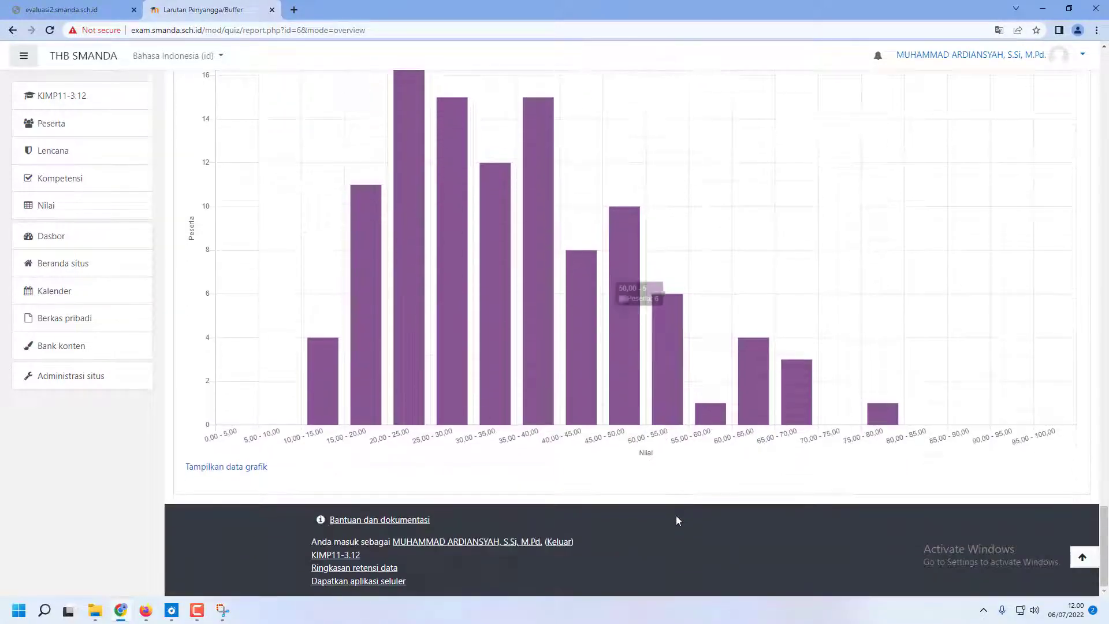
Review the students' grade rows again and return to the report's display options and download choices
{"action": "scroll", "coordinate": [676, 515], "scroll_direction": "up", "scroll_amount": 10}
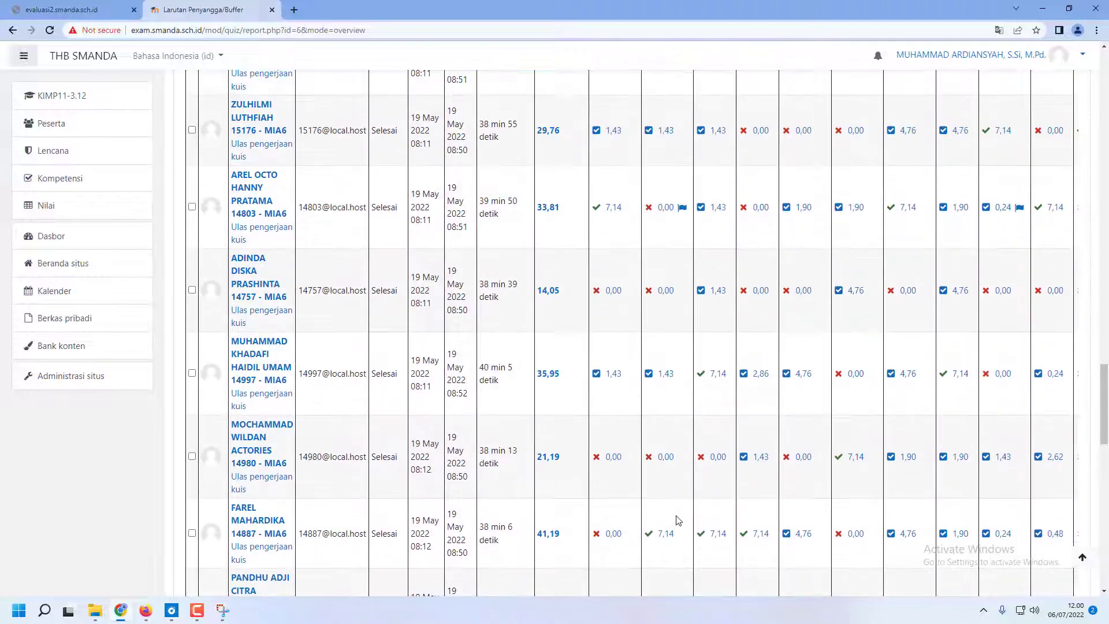
{"action": "scroll", "coordinate": [678, 520], "scroll_direction": "up", "scroll_amount": 10}
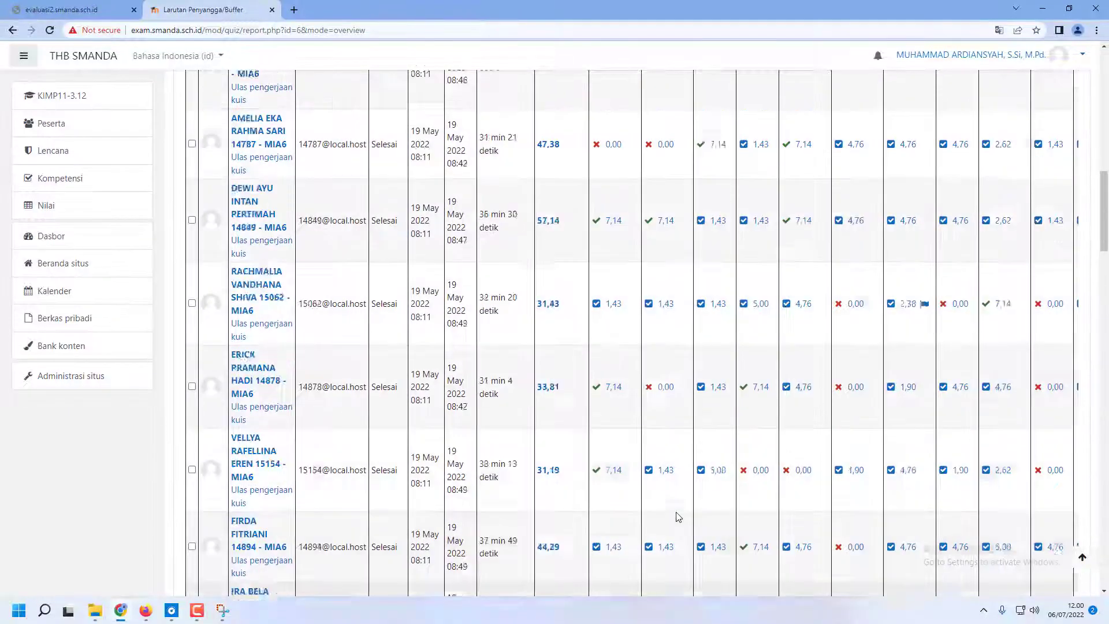
{"action": "scroll", "coordinate": [678, 516], "scroll_direction": "up", "scroll_amount": 10}
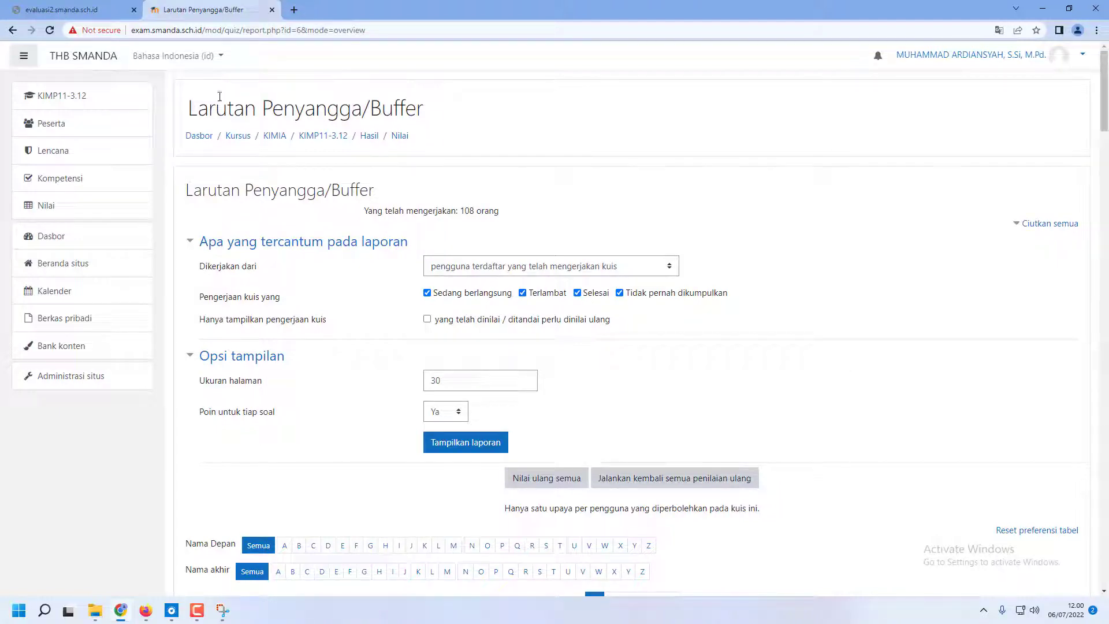
{"action": "scroll", "coordinate": [598, 299], "scroll_direction": "down", "scroll_amount": 3}
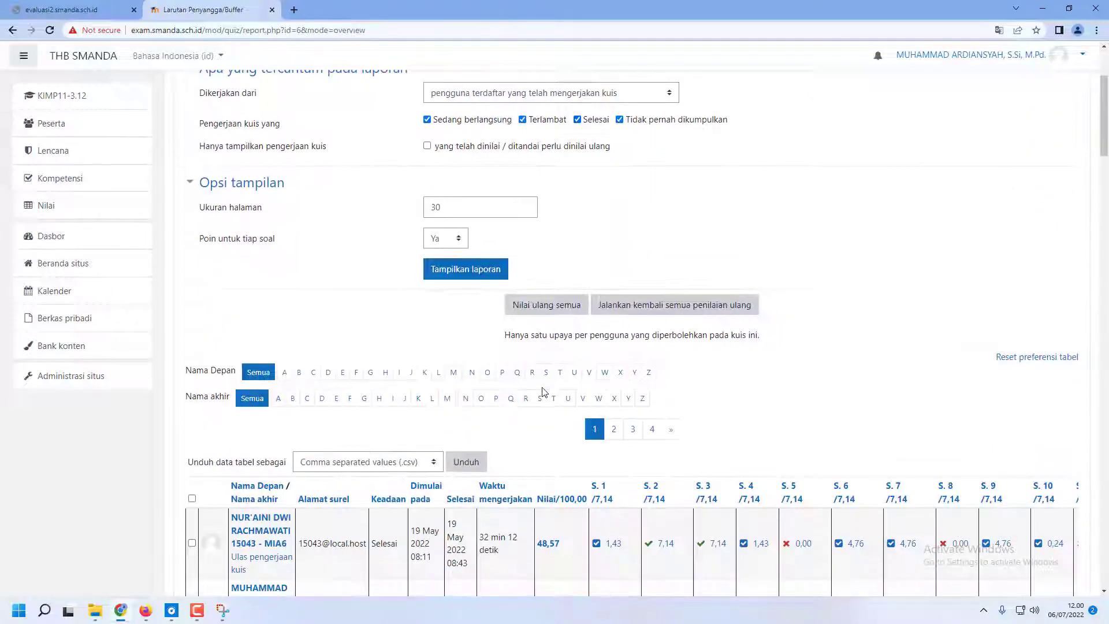